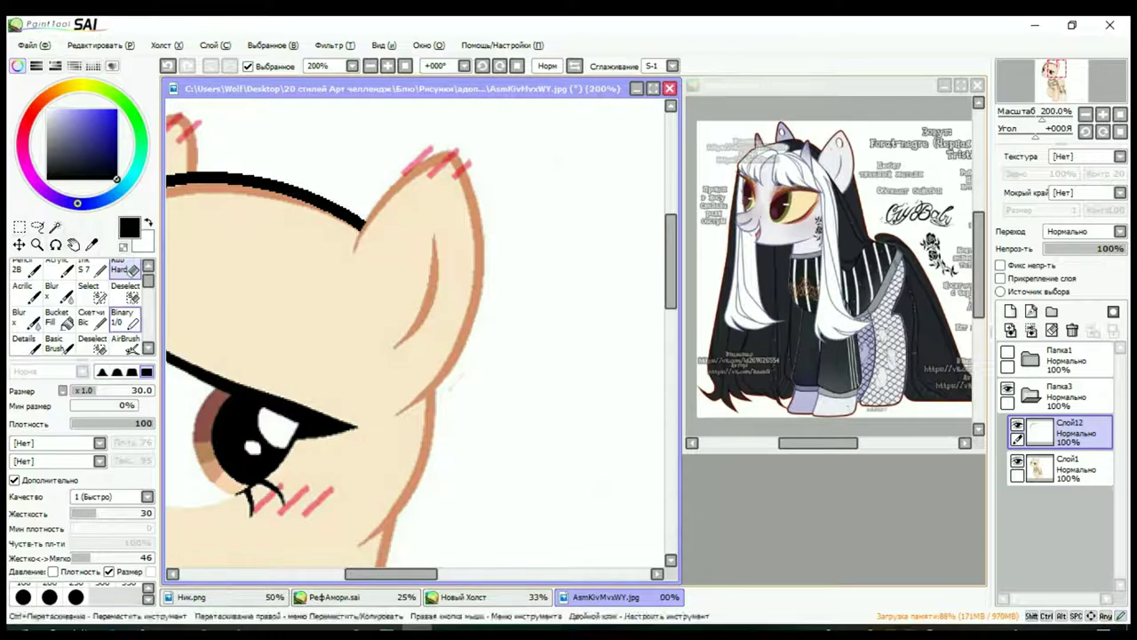
{"action": "key", "text": "b"}
{"action": "mouse_move", "coordinate": [461, 135]}
{"action": "left_mouse_down"}
{"action": "mouse_move", "coordinate": [301, 307]}
{"action": "mouse_move", "coordinate": [382, 533]}
{"action": "left_mouse_up"}
{"action": "key", "text": "ctrl+z"}
{"action": "left_click_drag", "start_coordinate": [458, 135], "coordinate": [369, 524]}
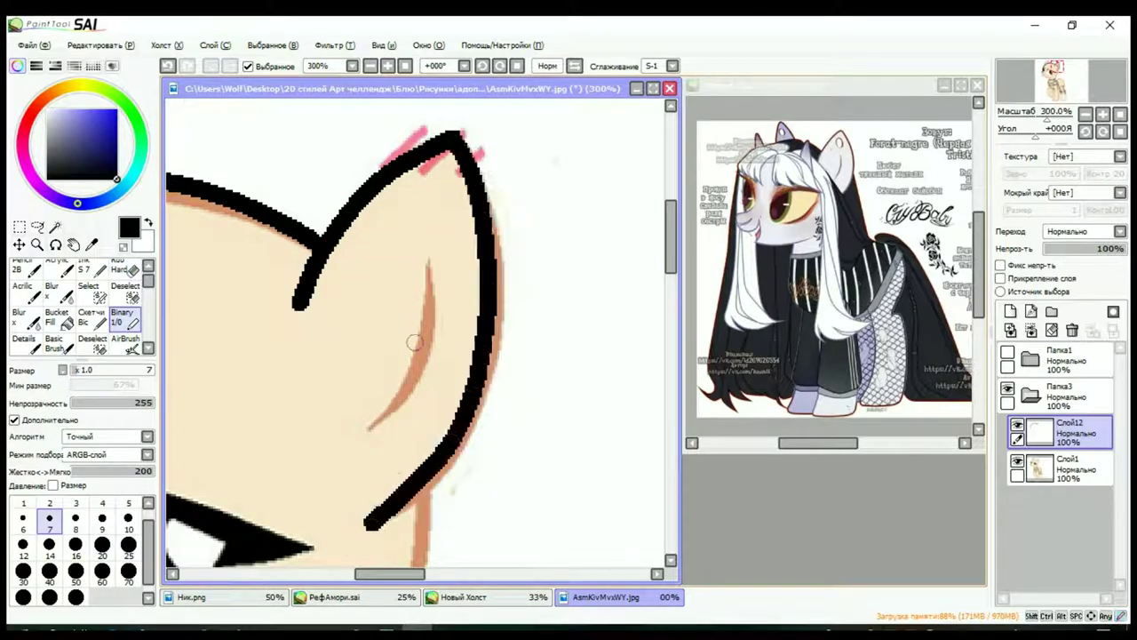
{"action": "left_click_drag", "start_coordinate": [426, 247], "coordinate": [361, 434]}
{"action": "key", "text": "a"}
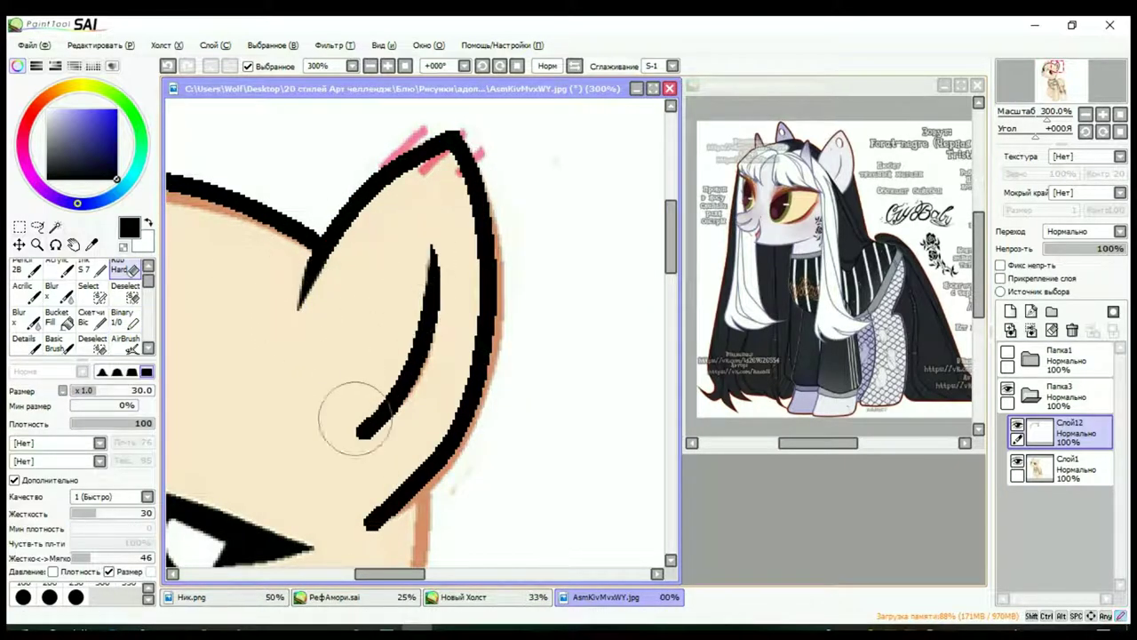
{"action": "key", "text": "ctrl+z"}
{"action": "key", "text": "ctrl+z"}
{"action": "key", "text": "ctrl+z"}
{"action": "scroll", "coordinate": [380, 526], "scroll_direction": "down", "scroll_amount": 4}
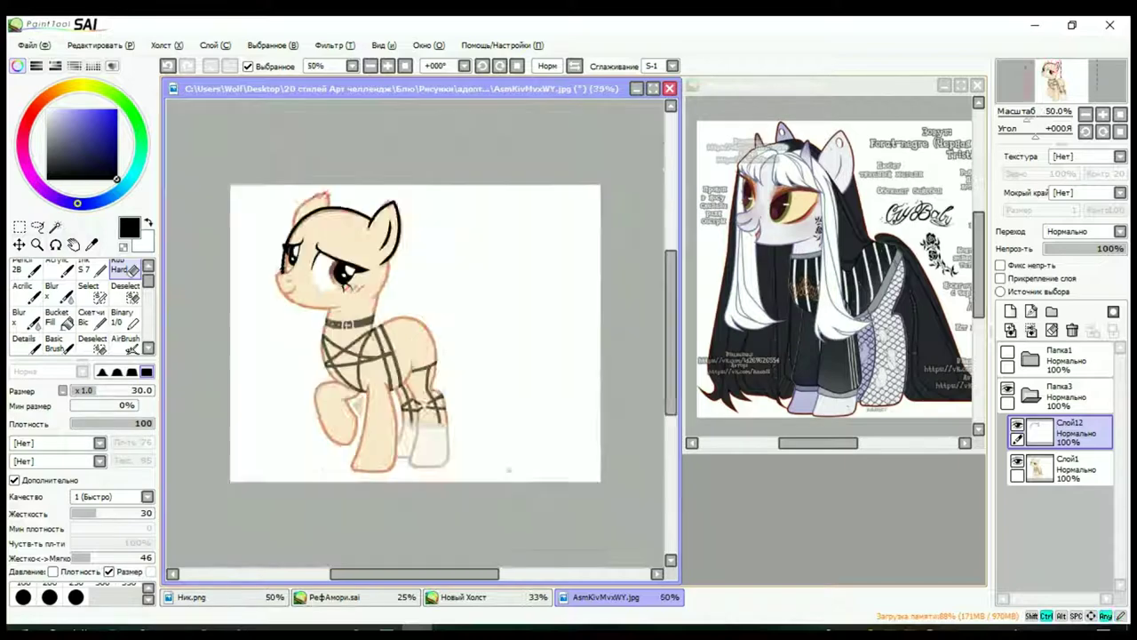
Step: Outline the top of the pony's head in black with the Binary brush at size 5
{"action": "scroll", "coordinate": [380, 526], "scroll_direction": "up", "scroll_amount": 2}
{"action": "key", "text": "b"}
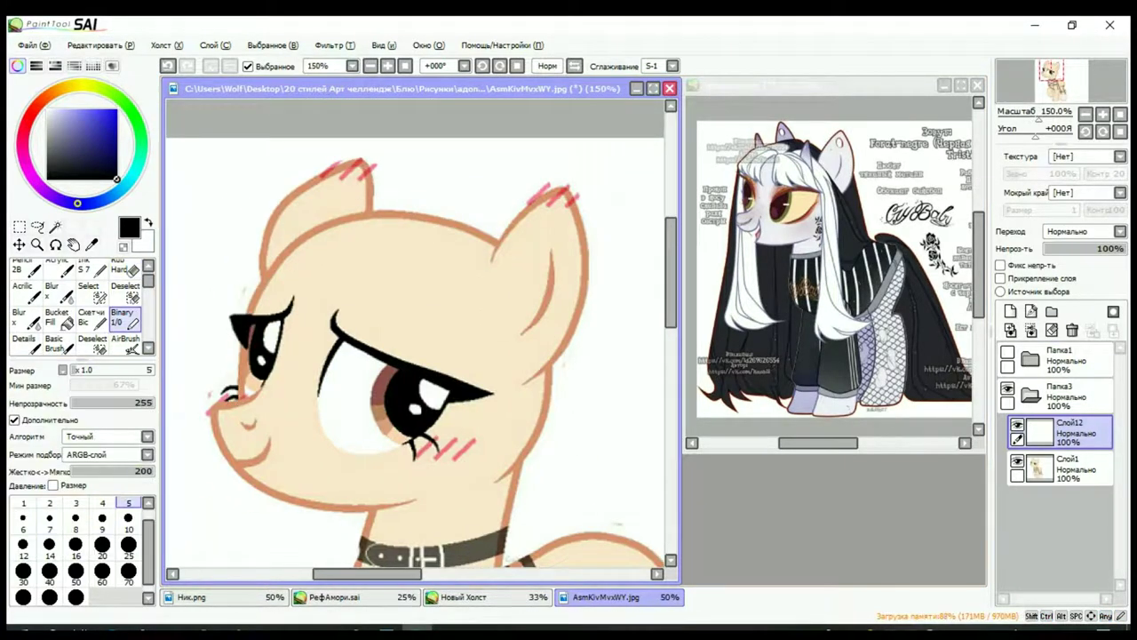
{"action": "scroll", "coordinate": [551, 222], "scroll_direction": "up", "scroll_amount": 1}
{"action": "mouse_move", "coordinate": [551, 222]}
{"action": "left_mouse_down"}
{"action": "mouse_move", "coordinate": [200, 416]}
{"action": "mouse_move", "coordinate": [331, 197]}
{"action": "mouse_move", "coordinate": [221, 466]}
{"action": "mouse_move", "coordinate": [237, 444]}
{"action": "mouse_move", "coordinate": [186, 443]}
{"action": "left_mouse_up"}
{"action": "key", "text": "ctrl+z"}
{"action": "key", "text": "ctrl+t"}
{"action": "key", "text": "Return"}
{"action": "key", "text": "a"}
{"action": "key", "text": "b"}
{"action": "key", "text": "ctrl+z"}
Step: Outline the muzzle, chin and jaw in black over the base and taper the line end beneath the far eye
{"action": "scroll", "coordinate": [231, 426], "scroll_direction": "up", "scroll_amount": 1}
{"action": "mouse_move", "coordinate": [371, 335]}
{"action": "left_mouse_down"}
{"action": "mouse_move", "coordinate": [260, 385]}
{"action": "mouse_move", "coordinate": [198, 336]}
{"action": "mouse_move", "coordinate": [644, 504]}
{"action": "left_mouse_up"}
{"action": "key", "text": "ctrl+z"}
{"action": "mouse_move", "coordinate": [211, 334]}
{"action": "left_mouse_down"}
{"action": "mouse_move", "coordinate": [222, 383]}
{"action": "mouse_move", "coordinate": [644, 504]}
{"action": "left_mouse_up"}
{"action": "key", "text": "ctrl+z"}
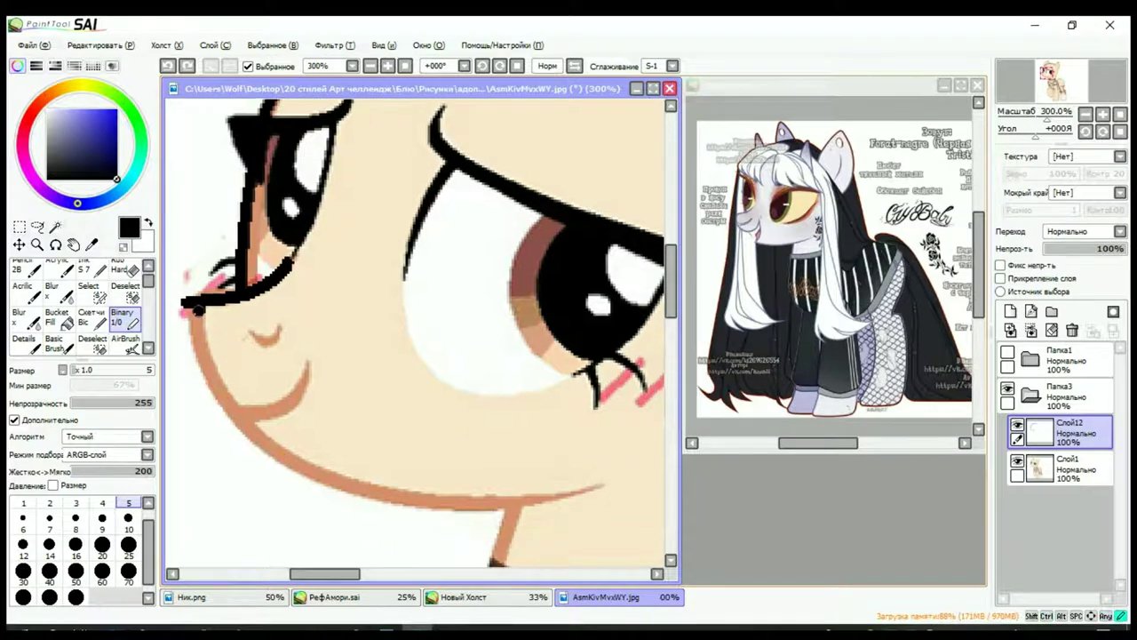
{"action": "key", "text": "Delete"}
{"action": "key", "text": "Delete"}
{"action": "key", "text": "Delete"}
{"action": "left_click_drag", "start_coordinate": [302, 129], "coordinate": [449, 533]}
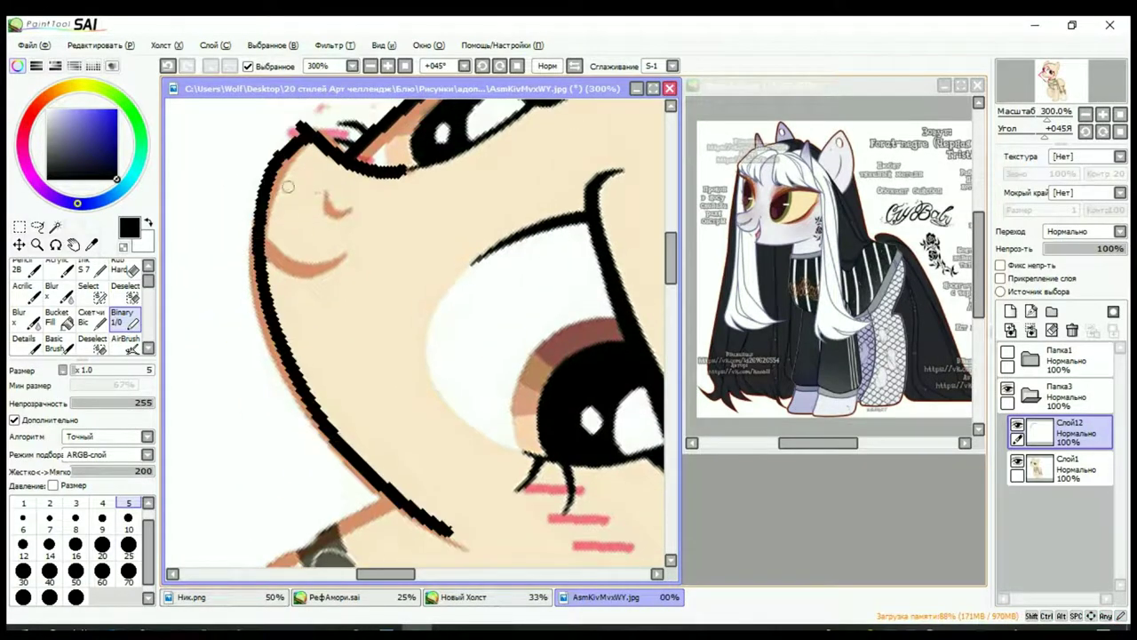
{"action": "scroll", "coordinate": [293, 173], "scroll_direction": "up", "scroll_amount": 2}
{"action": "key", "text": "n"}
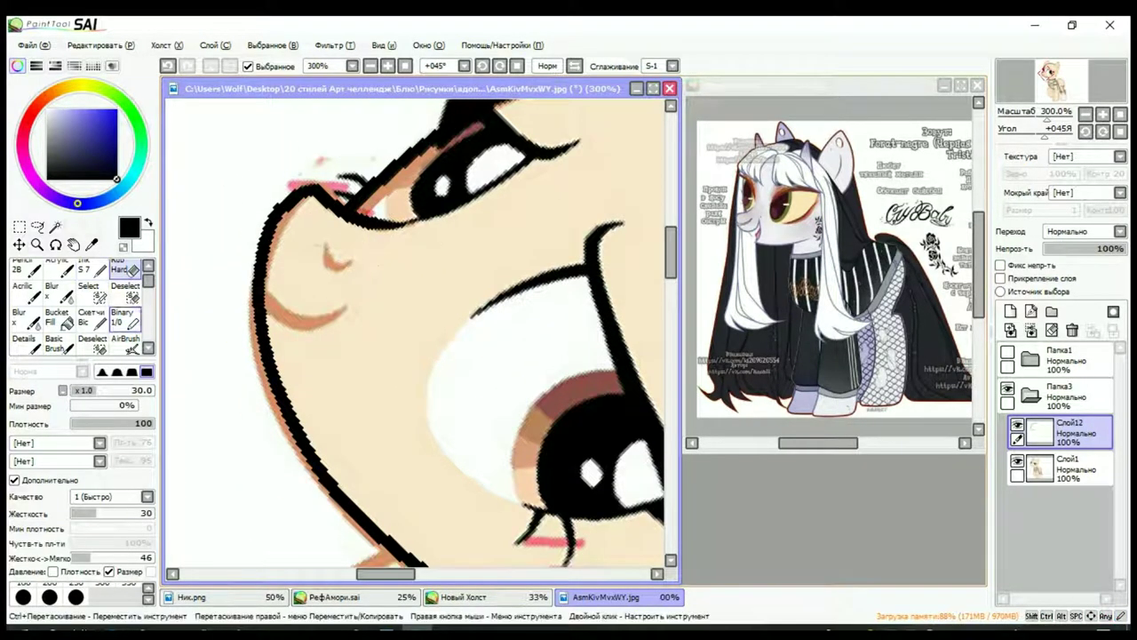
Step: Draw the nostril and the smile in black, tapering the ends of the mouth and jaw lines
{"action": "scroll", "coordinate": [407, 230], "scroll_direction": "up", "scroll_amount": 2}
{"action": "left_click_drag", "start_coordinate": [315, 236], "coordinate": [391, 258]}
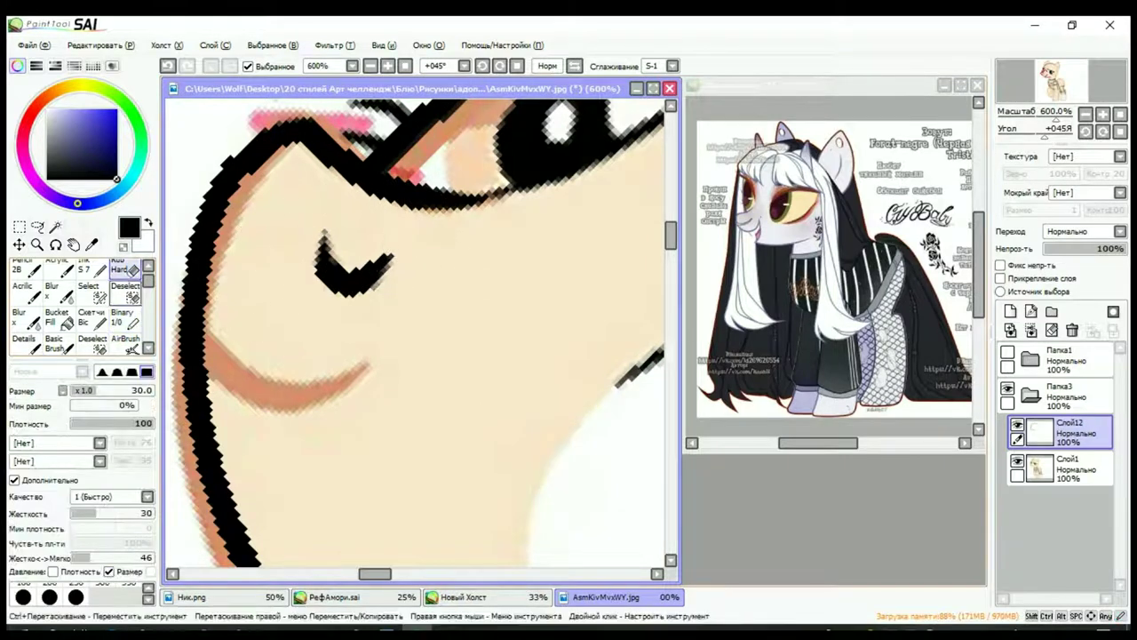
{"action": "key", "text": "b"}
{"action": "left_click_drag", "start_coordinate": [373, 364], "coordinate": [255, 382]}
{"action": "key", "text": "n"}
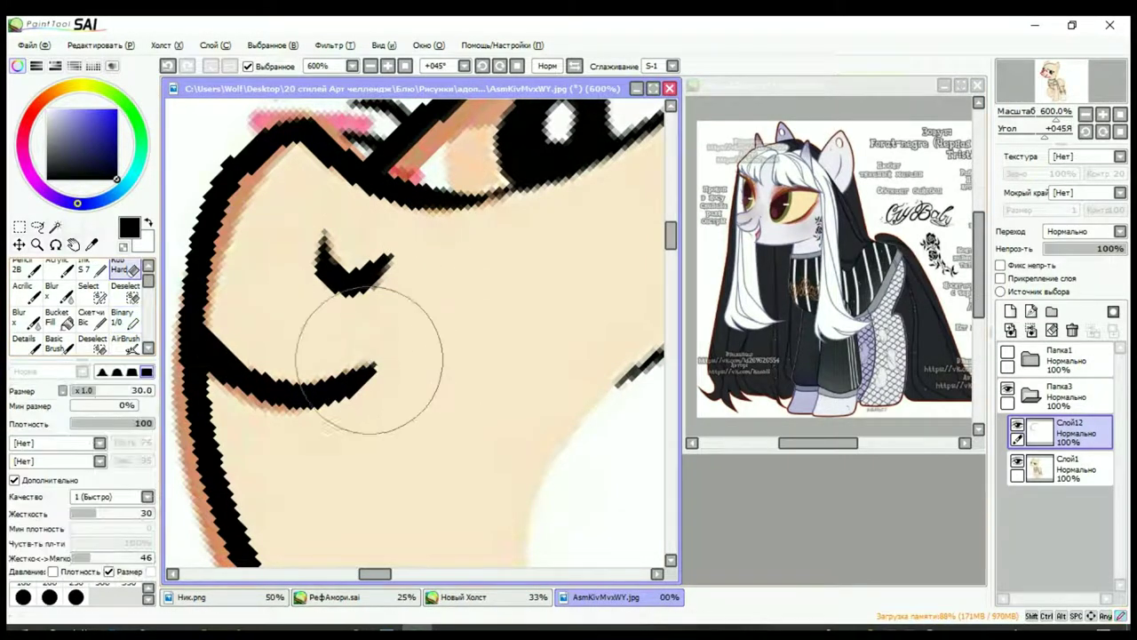
{"action": "key", "text": "Home"}
{"action": "scroll", "coordinate": [414, 315], "scroll_direction": "up", "scroll_amount": 4}
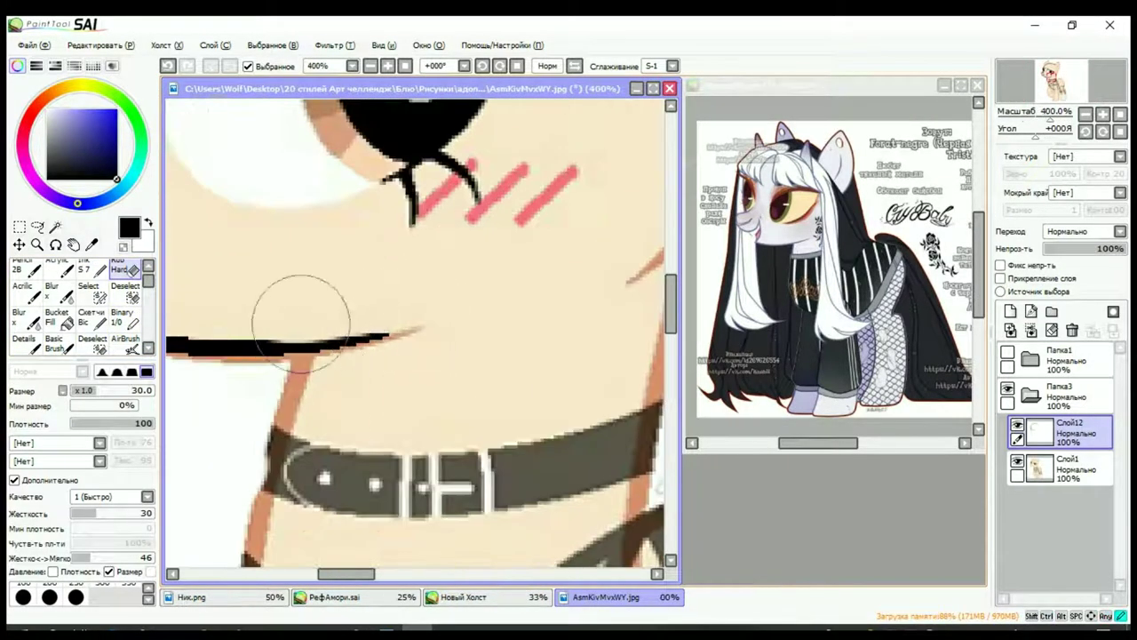
Step: Outline the near ear and its inner fold with the size 5 brush and erase the line ends to points
{"action": "key", "text": "Home"}
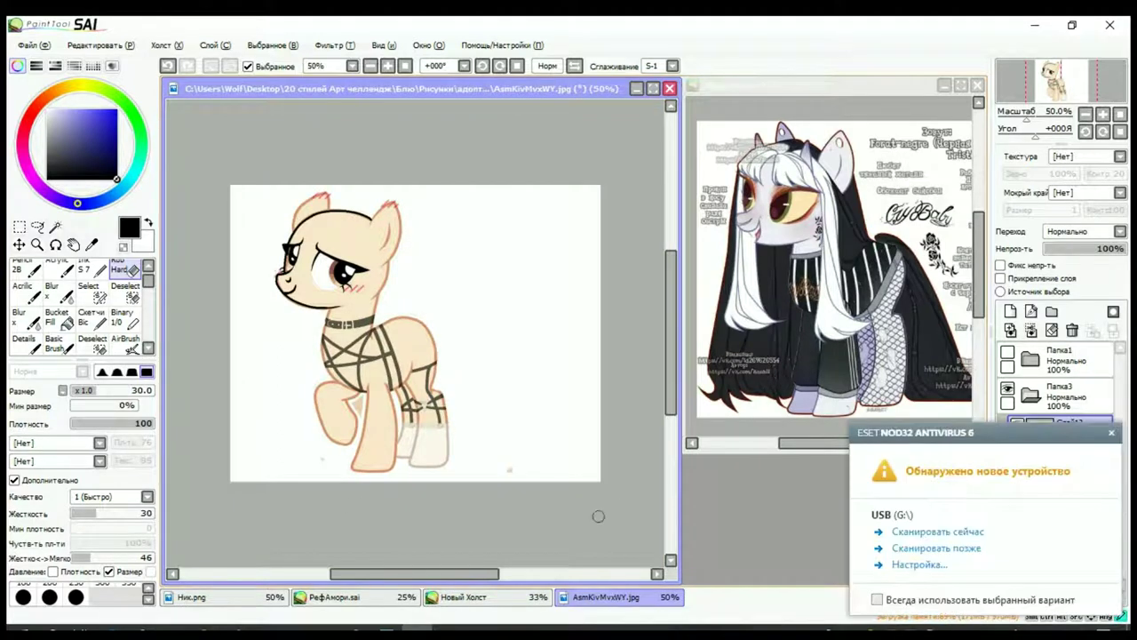
{"action": "scroll", "coordinate": [351, 315], "scroll_direction": "up", "scroll_amount": 3}
{"action": "left_click_drag", "start_coordinate": [337, 257], "coordinate": [346, 471]}
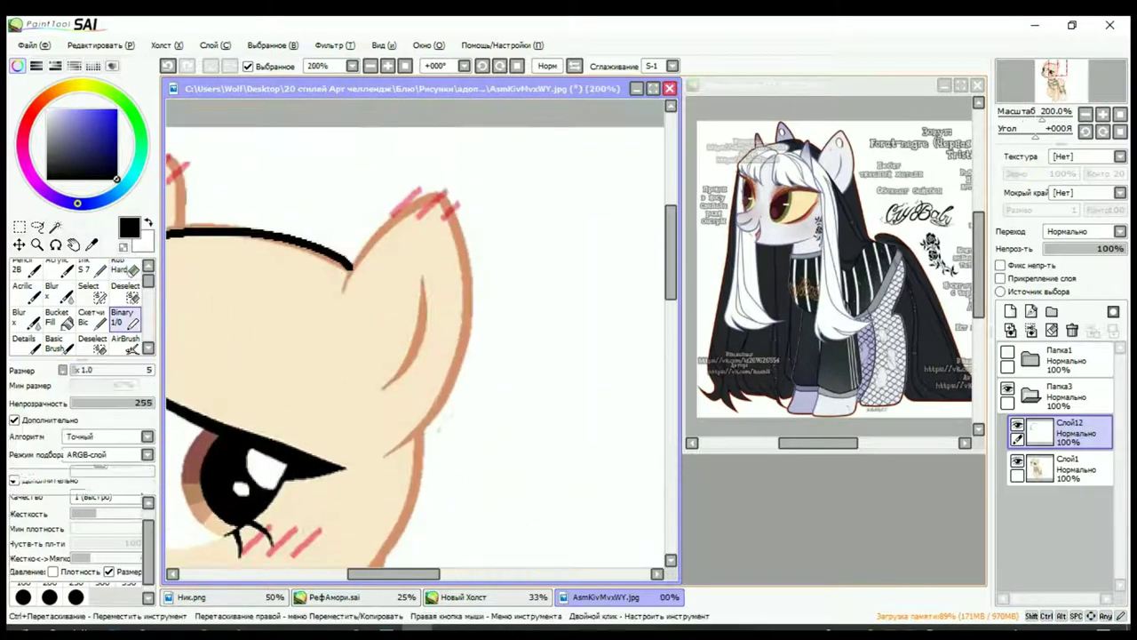
{"action": "left_click_drag", "start_coordinate": [444, 194], "coordinate": [345, 309]}
{"action": "left_click_drag", "start_coordinate": [445, 194], "coordinate": [336, 310]}
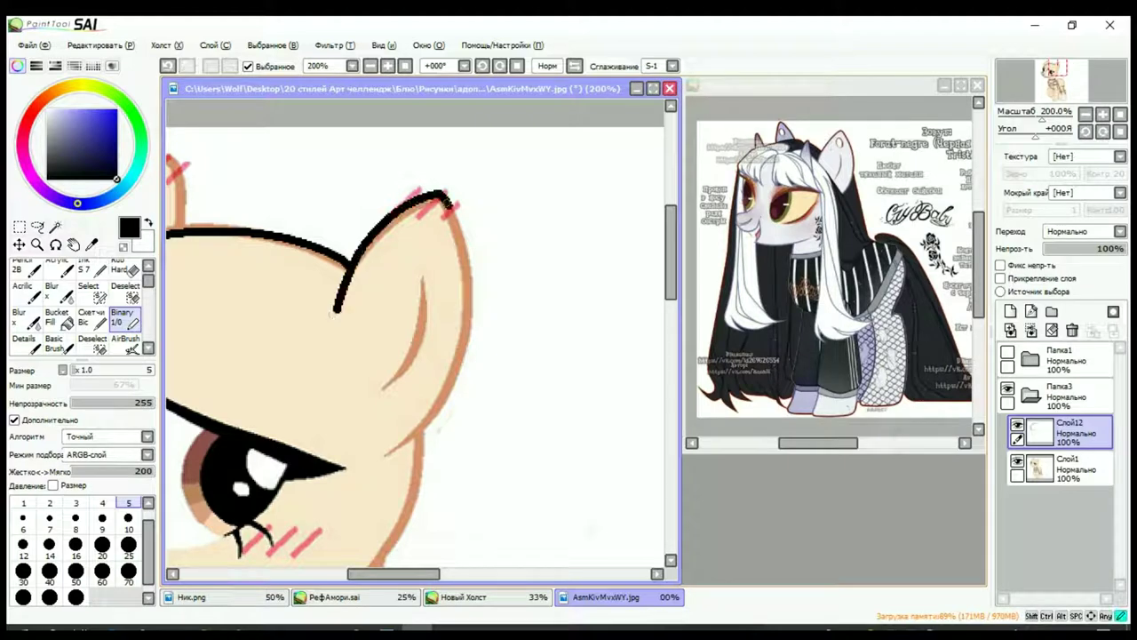
{"action": "left_click_drag", "start_coordinate": [443, 193], "coordinate": [397, 414]}
{"action": "key", "text": "ctrl+z"}
{"action": "left_click_drag", "start_coordinate": [445, 194], "coordinate": [374, 458]}
{"action": "mouse_move", "coordinate": [425, 260]}
{"action": "left_mouse_down"}
{"action": "mouse_move", "coordinate": [416, 327]}
{"action": "mouse_move", "coordinate": [386, 393]}
{"action": "left_mouse_up"}
{"action": "key", "text": "e"}
{"action": "scroll", "coordinate": [420, 256], "scroll_direction": "up", "scroll_amount": 1}
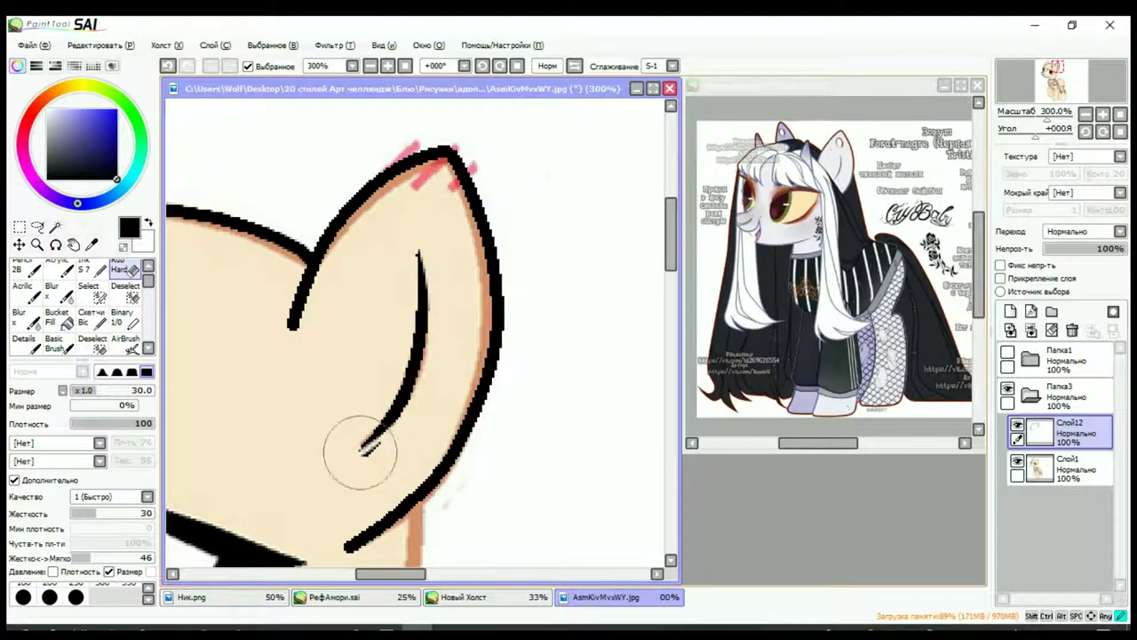
{"action": "scroll", "coordinate": [295, 332], "scroll_direction": "down", "scroll_amount": 1}
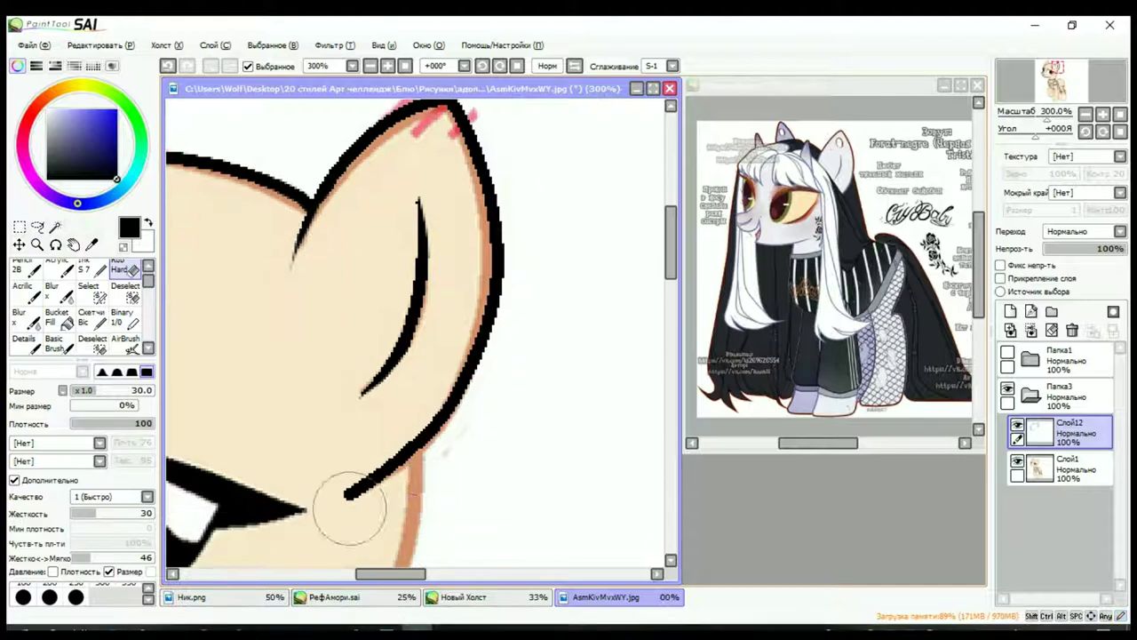
{"action": "scroll", "coordinate": [380, 178], "scroll_direction": "down", "scroll_amount": 5}
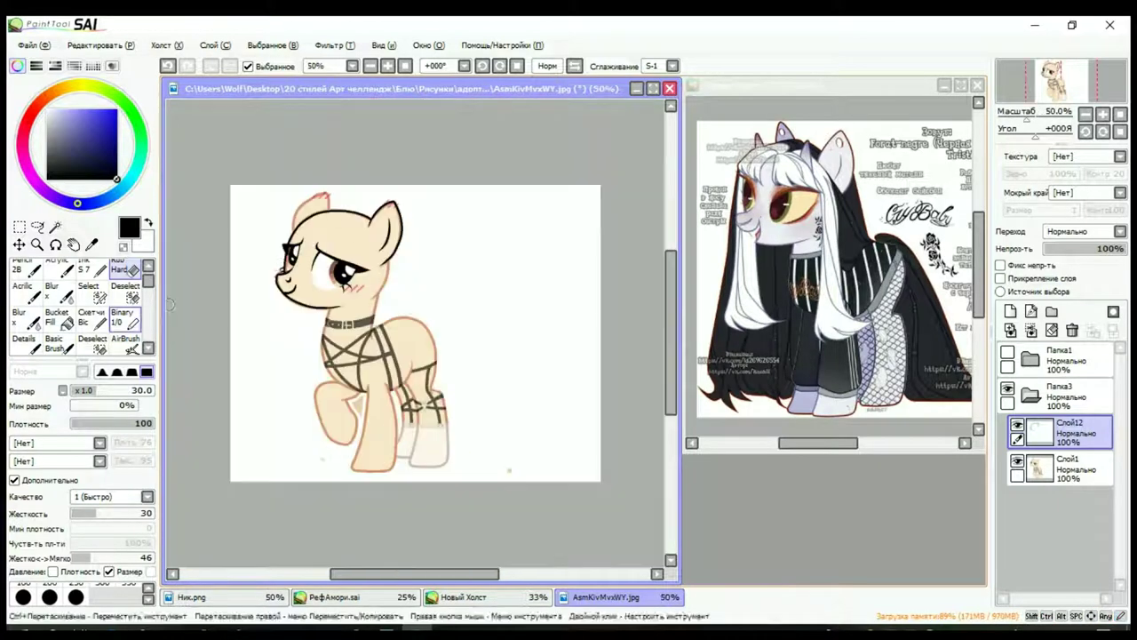
Step: Outline the back of the cheek below the near ear and taper its lower end
{"action": "scroll", "coordinate": [302, 355], "scroll_direction": "up", "scroll_amount": 5}
{"action": "key", "text": "n"}
{"action": "left_click_drag", "start_coordinate": [418, 178], "coordinate": [302, 405]}
{"action": "key", "text": "ctrl+z"}
{"action": "key", "text": "Delete"}
{"action": "key", "text": "Delete"}
{"action": "key", "text": "Delete"}
{"action": "mouse_move", "coordinate": [356, 190]}
{"action": "left_mouse_down"}
{"action": "mouse_move", "coordinate": [453, 335]}
{"action": "mouse_move", "coordinate": [444, 460]}
{"action": "left_mouse_up"}
{"action": "key", "text": "e"}
{"action": "key", "text": "n"}
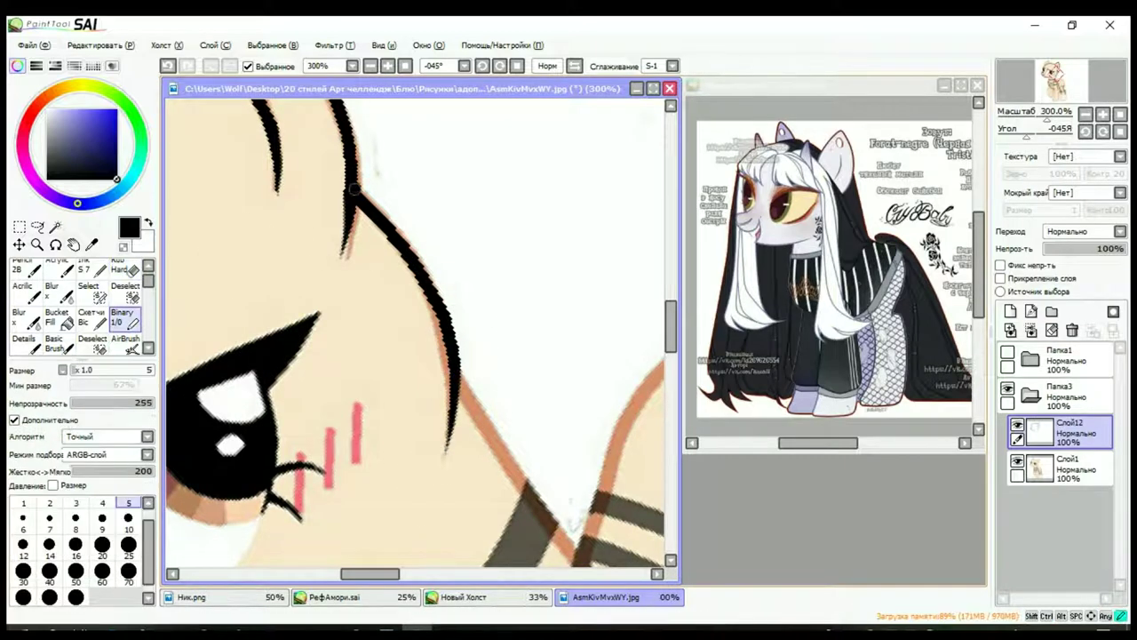
Step: Outline the back of the neck from the cheek to the shoulder and taper its lower end
{"action": "key", "text": "Home"}
{"action": "scroll", "coordinate": [417, 337], "scroll_direction": "down", "scroll_amount": 3}
{"action": "left_click_drag", "start_coordinate": [453, 102], "coordinate": [382, 455]}
{"action": "key", "text": "e"}
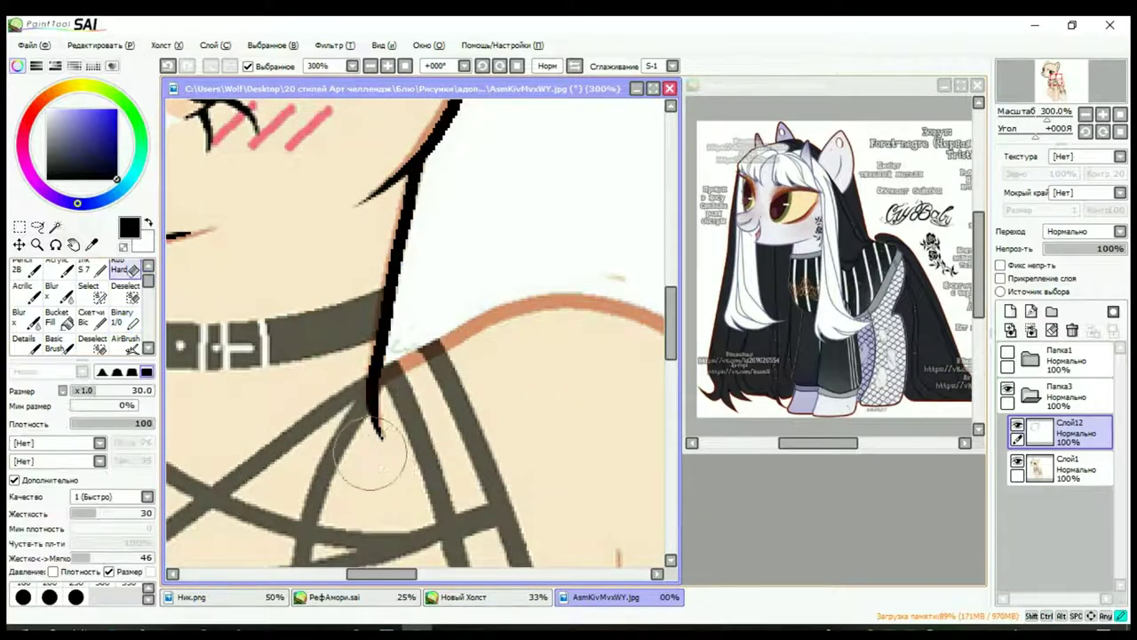
{"action": "scroll", "coordinate": [371, 457], "scroll_direction": "down", "scroll_amount": 5}
Step: Outline the far ear from its tip down to the head line
{"action": "scroll", "coordinate": [447, 196], "scroll_direction": "up", "scroll_amount": 5}
{"action": "key", "text": "n"}
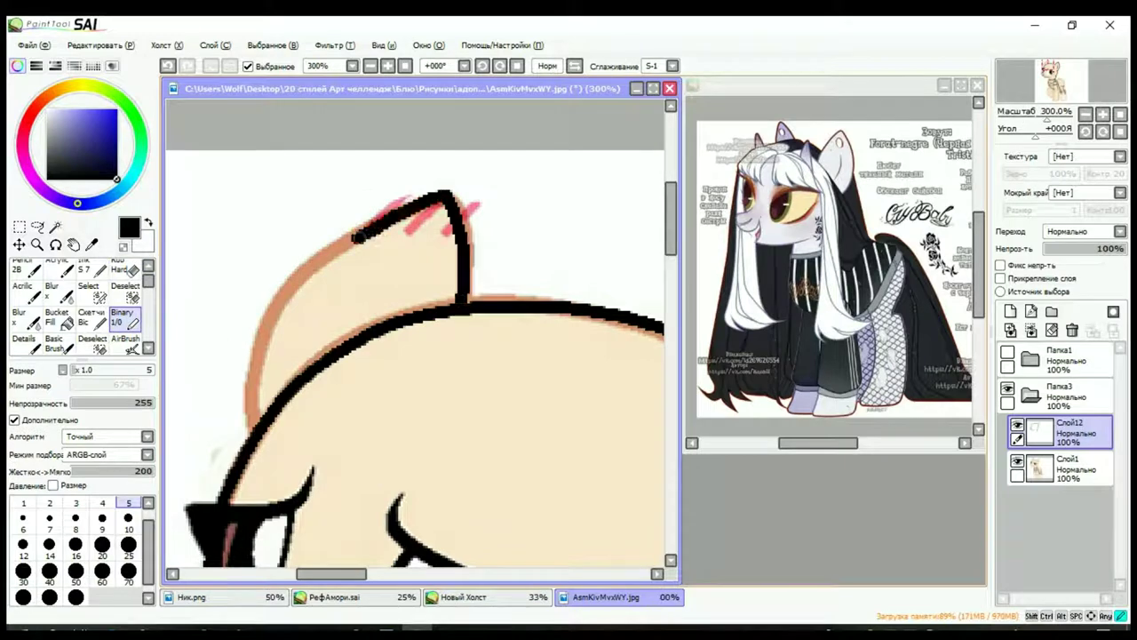
{"action": "mouse_move", "coordinate": [373, 229]}
{"action": "left_mouse_down"}
{"action": "mouse_move", "coordinate": [258, 376]}
{"action": "mouse_move", "coordinate": [239, 430]}
{"action": "left_mouse_up"}
{"action": "scroll", "coordinate": [418, 338], "scroll_direction": "down", "scroll_amount": 5}
Step: Add a new layer and outline the chest from the collar down to the front leg
{"action": "scroll", "coordinate": [373, 266], "scroll_direction": "up", "scroll_amount": 4}
{"action": "key", "text": "ctrl+shift+n"}
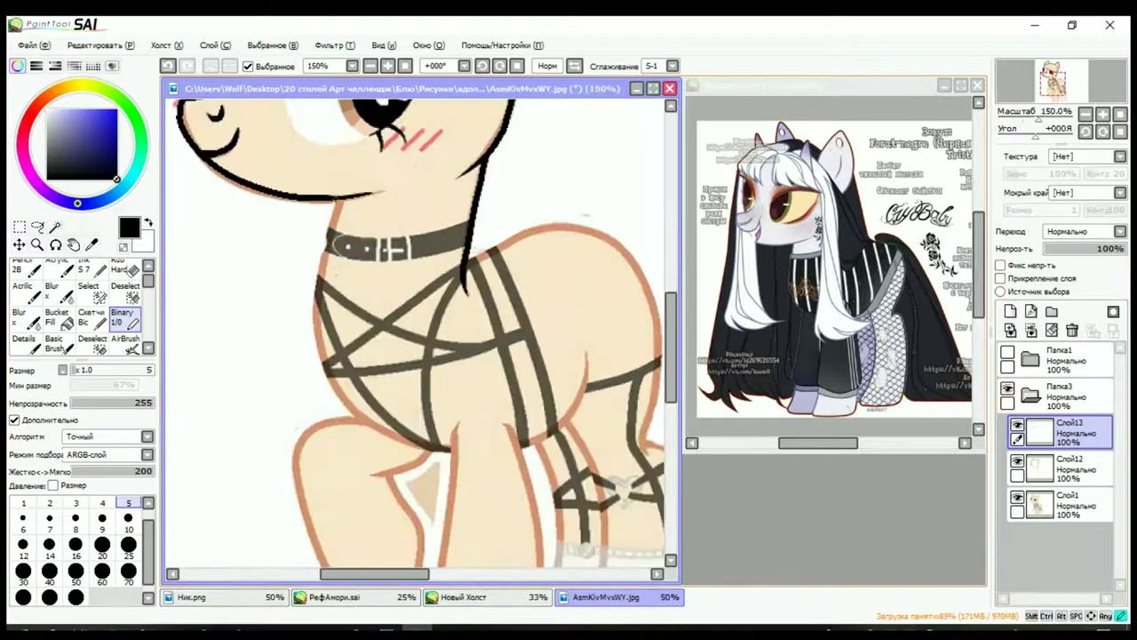
{"action": "mouse_move", "coordinate": [327, 257]}
{"action": "left_mouse_down"}
{"action": "mouse_move", "coordinate": [448, 449]}
{"action": "mouse_move", "coordinate": [471, 453]}
{"action": "left_mouse_up"}
{"action": "key", "text": "e"}
{"action": "scroll", "coordinate": [418, 337], "scroll_direction": "down", "scroll_amount": 3}
Step: Outline both sides and the hoof base of the standing front leg, then trim the line ends with the eraser
{"action": "key", "text": "n"}
{"action": "scroll", "coordinate": [450, 211], "scroll_direction": "up", "scroll_amount": 2}
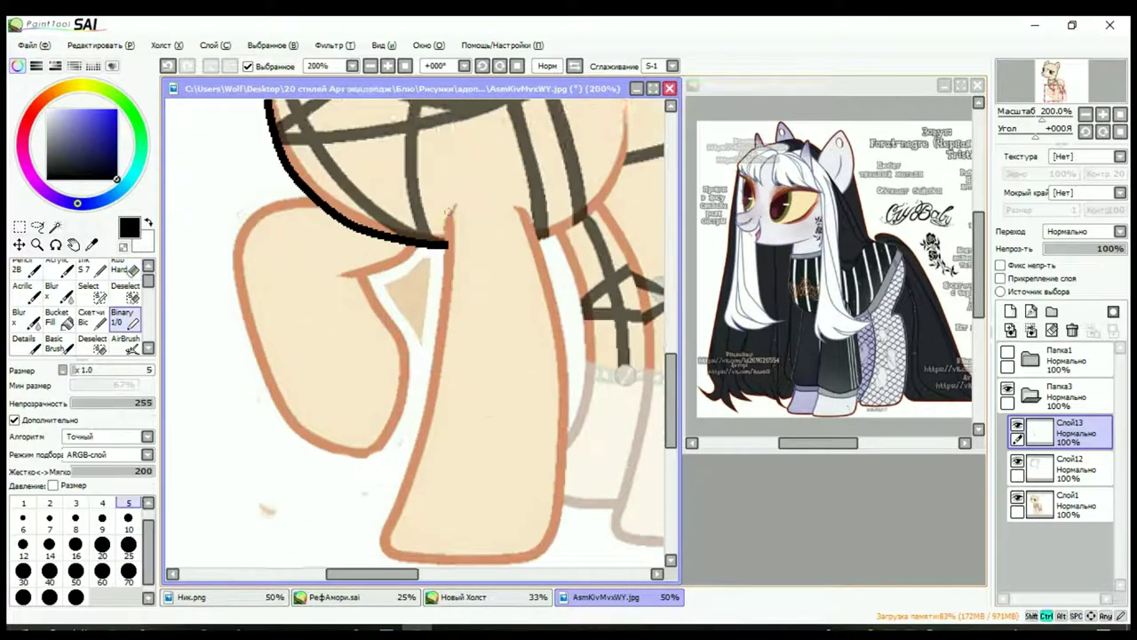
{"action": "scroll", "coordinate": [449, 210], "scroll_direction": "down", "scroll_amount": 1}
{"action": "left_click_drag", "start_coordinate": [455, 175], "coordinate": [375, 534]}
{"action": "mouse_move", "coordinate": [520, 177]}
{"action": "left_mouse_down"}
{"action": "mouse_move", "coordinate": [533, 240]}
{"action": "mouse_move", "coordinate": [537, 529]}
{"action": "left_mouse_up"}
{"action": "key", "text": "ctrl+z"}
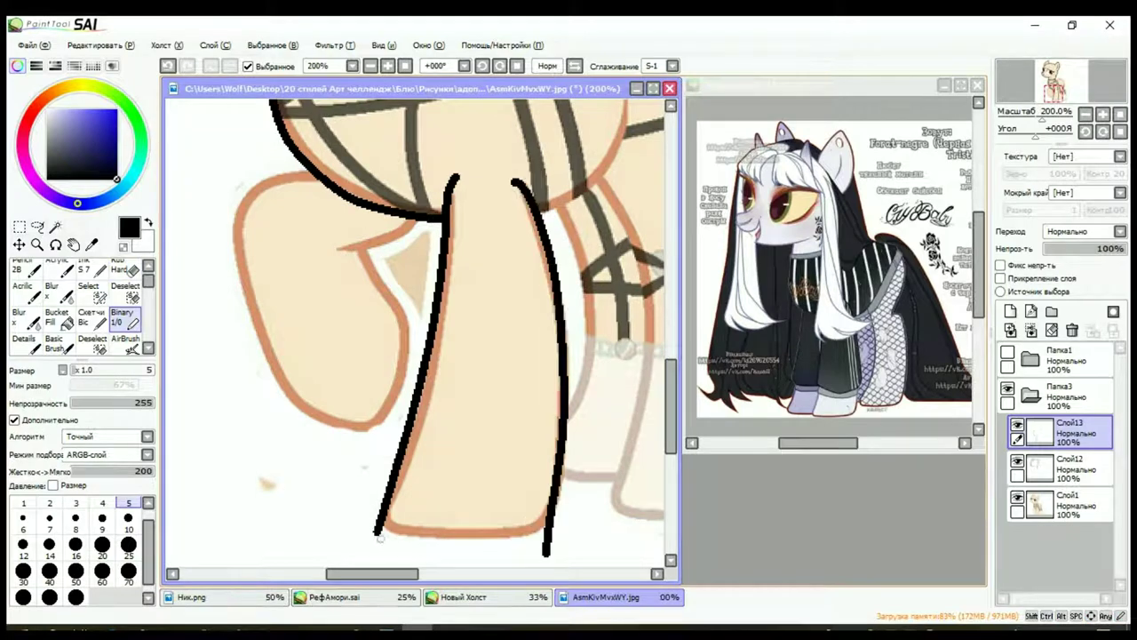
{"action": "scroll", "coordinate": [379, 538], "scroll_direction": "up", "scroll_amount": 2}
{"action": "left_click_drag", "start_coordinate": [345, 514], "coordinate": [595, 496]}
{"action": "key", "text": "e"}
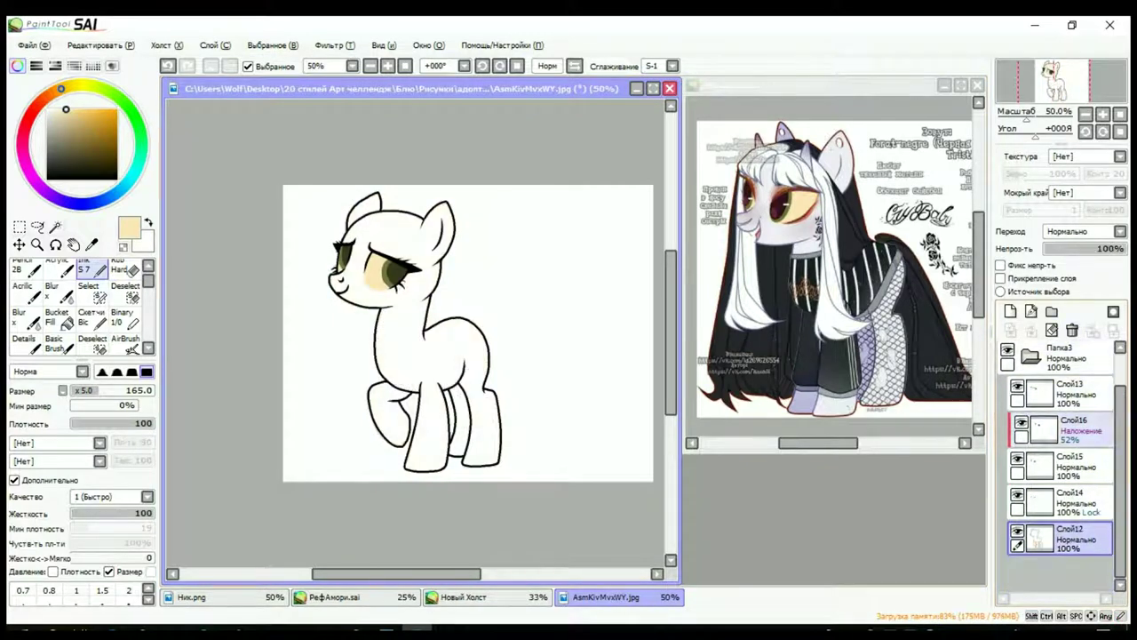
Step: Select the pony's silhouette from the Папка3 folder by picking the outside and the gap between the legs and inverting the selection
{"action": "left_click", "coordinate": [54, 227]}
{"action": "left_click", "coordinate": [1030, 356]}
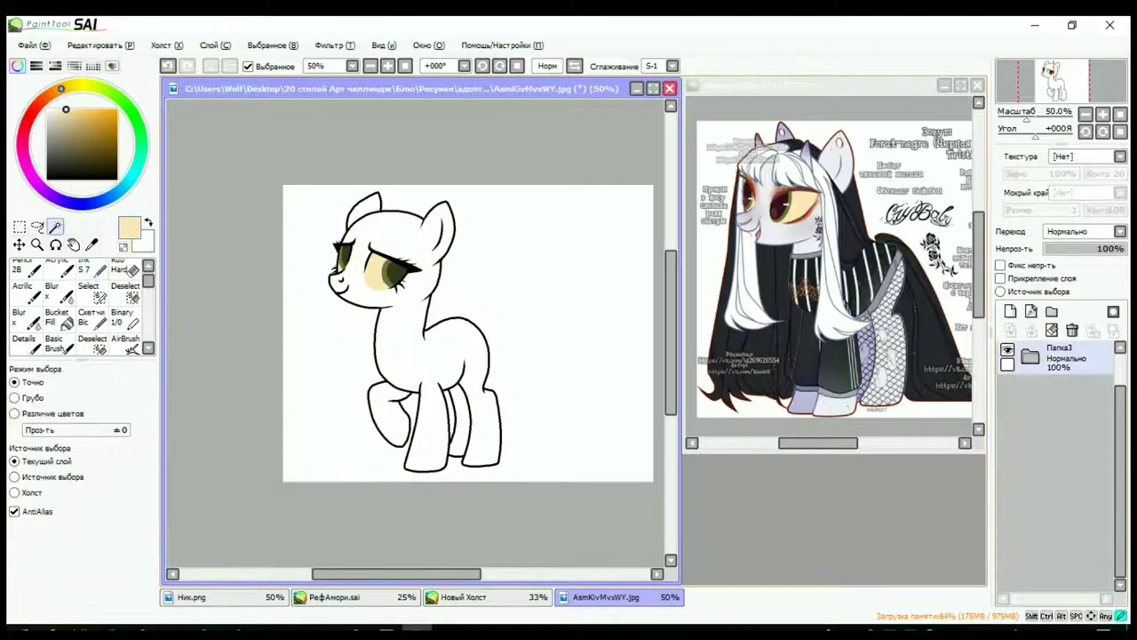
{"action": "left_click", "coordinate": [604, 214]}
{"action": "left_click", "coordinate": [448, 414], "text": "shift"}
{"action": "key", "text": "ctrl+i"}
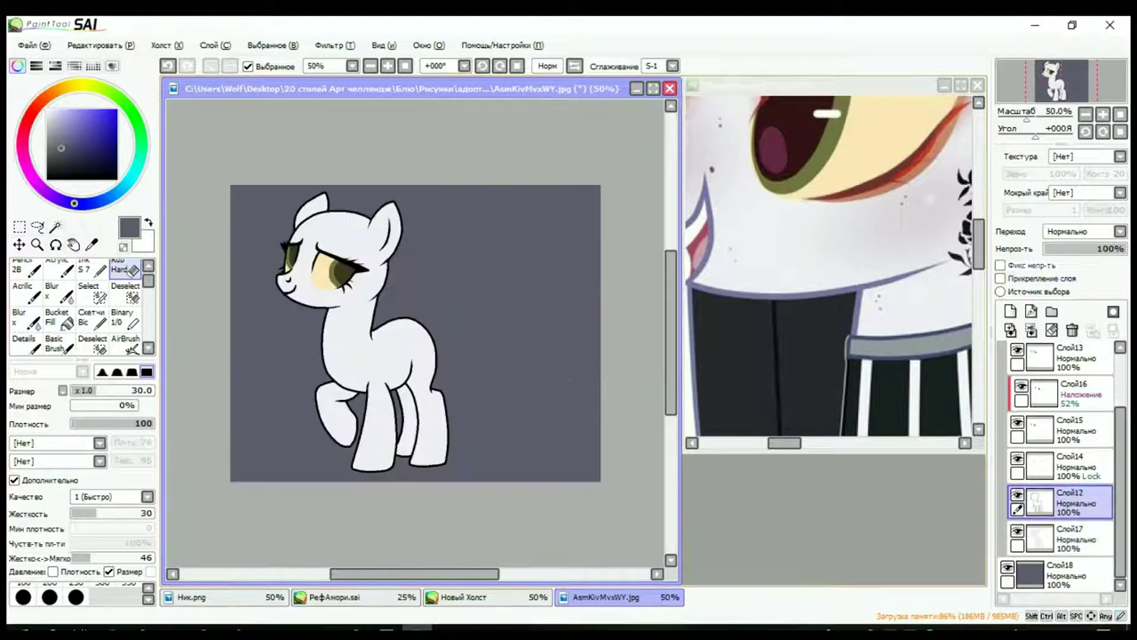
Step: Recolour the line art on layer Слой12 purple with the Ink brush and reduce the layer's opacity to 32%
{"action": "left_click", "coordinate": [88, 269]}
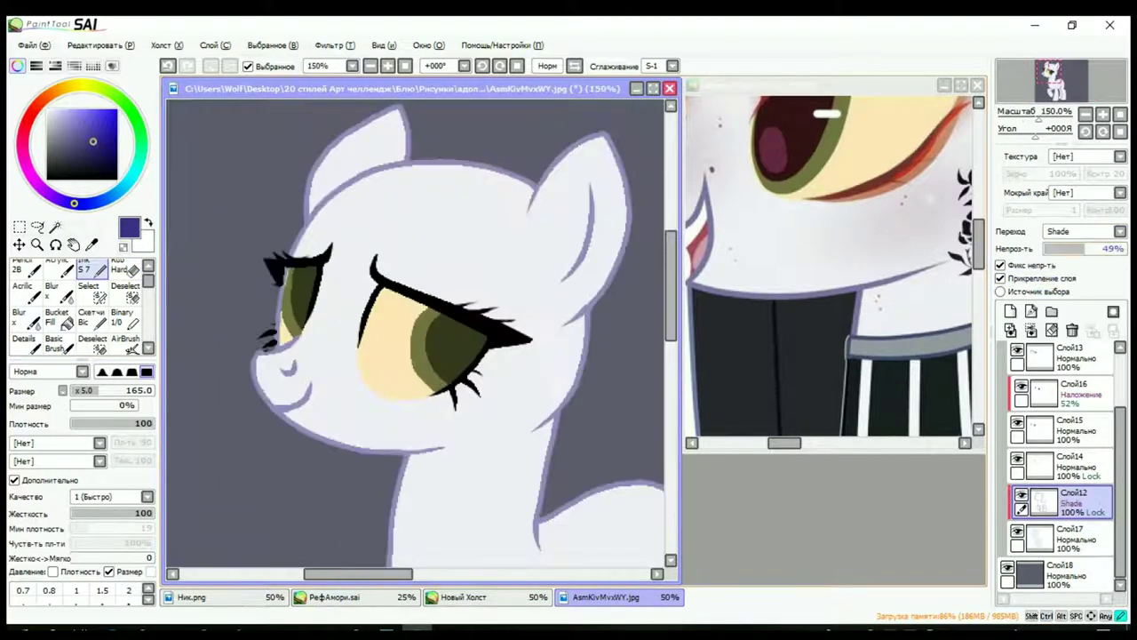
{"action": "left_click_drag", "start_coordinate": [1082, 249], "coordinate": [1075, 249]}
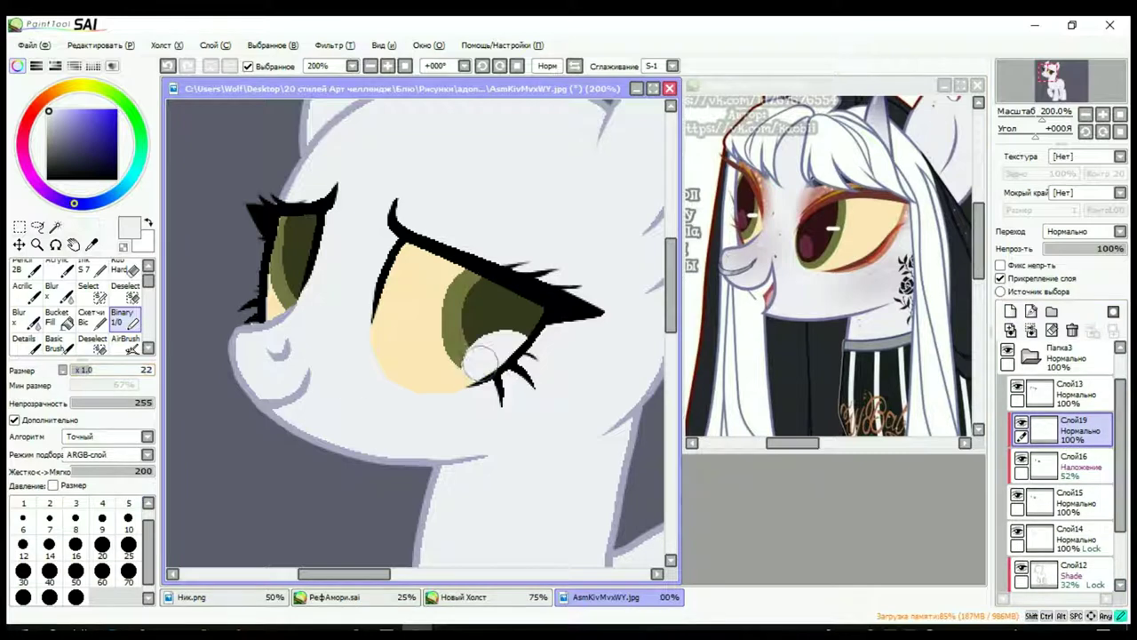
Step: Paint pale reflections in the lower irises and draw small white oval highlights in both eyes on a new layer with a size 1 brush
{"action": "left_click_drag", "start_coordinate": [514, 365], "coordinate": [484, 353]}
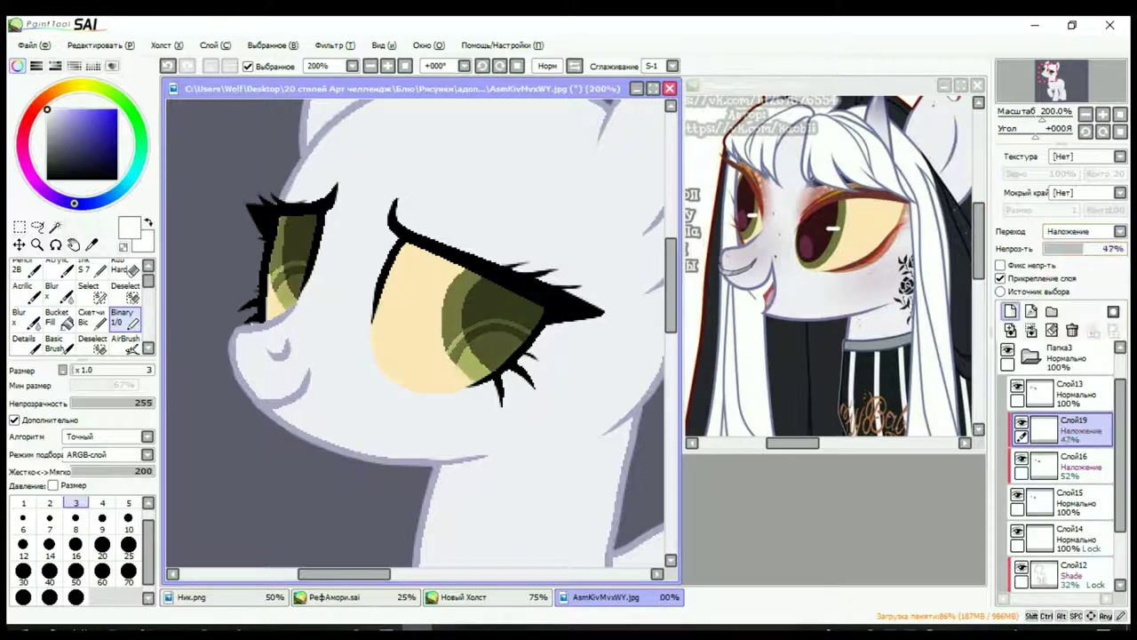
{"action": "key", "text": "ctrl+shift+n"}
{"action": "scroll", "coordinate": [258, 254], "scroll_direction": "up", "scroll_amount": 2}
{"action": "key", "text": "ctrl+z"}
{"action": "key", "text": "bracketleft"}
{"action": "key", "text": "bracketleft"}
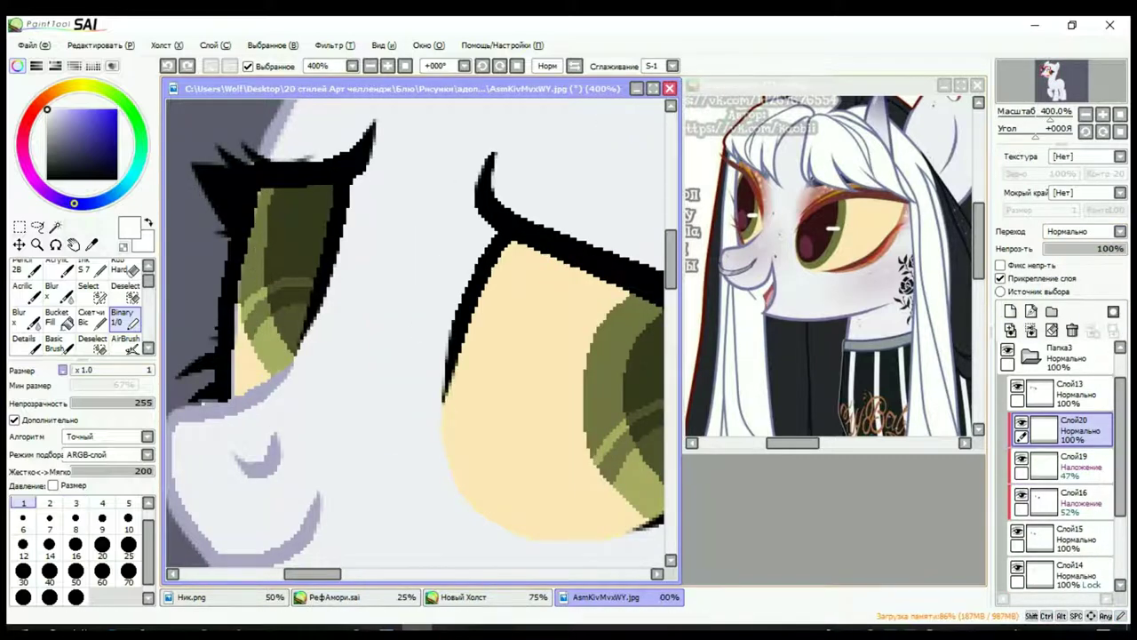
{"action": "scroll", "coordinate": [268, 268], "scroll_direction": "right", "scroll_amount": 5}
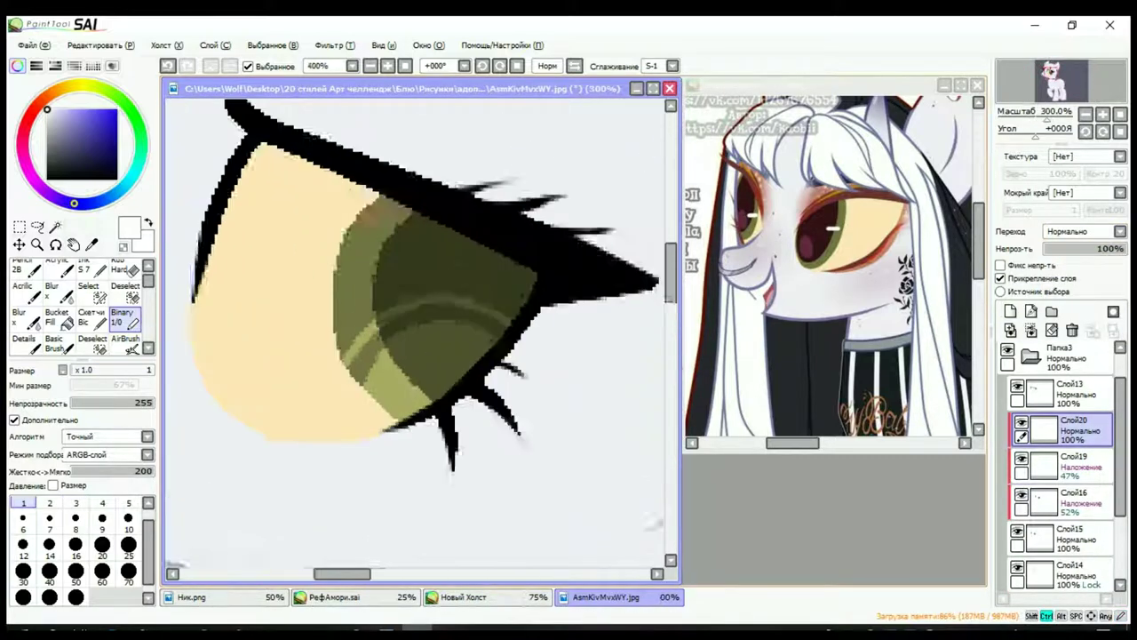
{"action": "scroll", "coordinate": [377, 283], "scroll_direction": "up", "scroll_amount": 1}
{"action": "scroll", "coordinate": [422, 338], "scroll_direction": "down", "scroll_amount": 8}
{"action": "scroll", "coordinate": [422, 339], "scroll_direction": "up", "scroll_amount": 5}
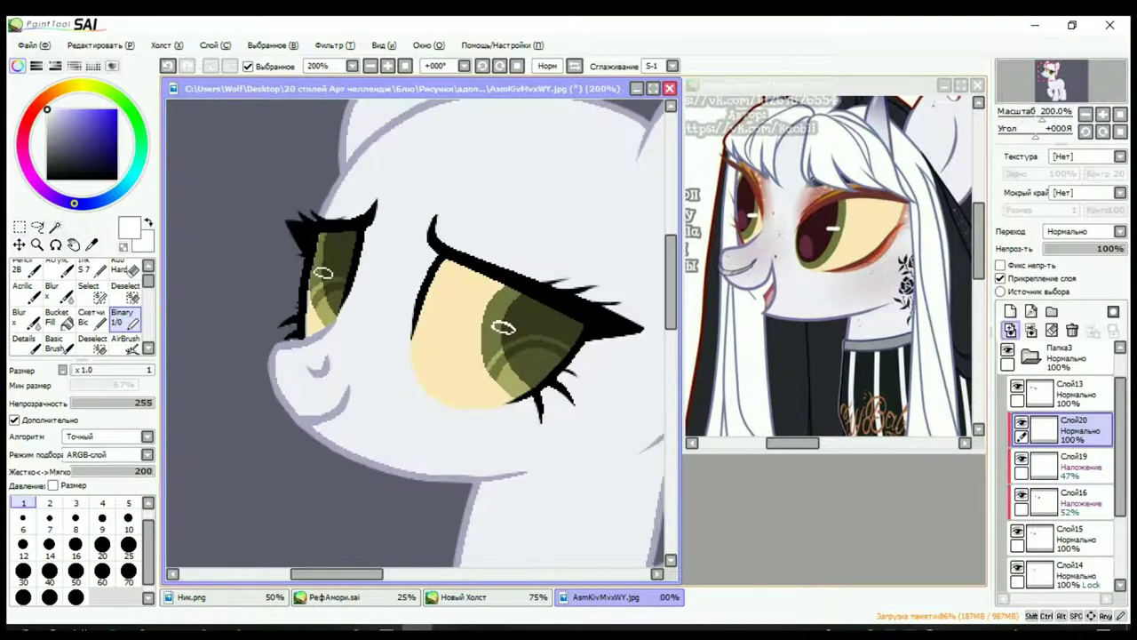
Step: Paint pink pupil spots on layer Слой21 with a size 18 brush and set it to Lumi & Shade at 19% opacity
{"action": "left_click", "coordinate": [23, 139]}
{"action": "left_click", "coordinate": [102, 110]}
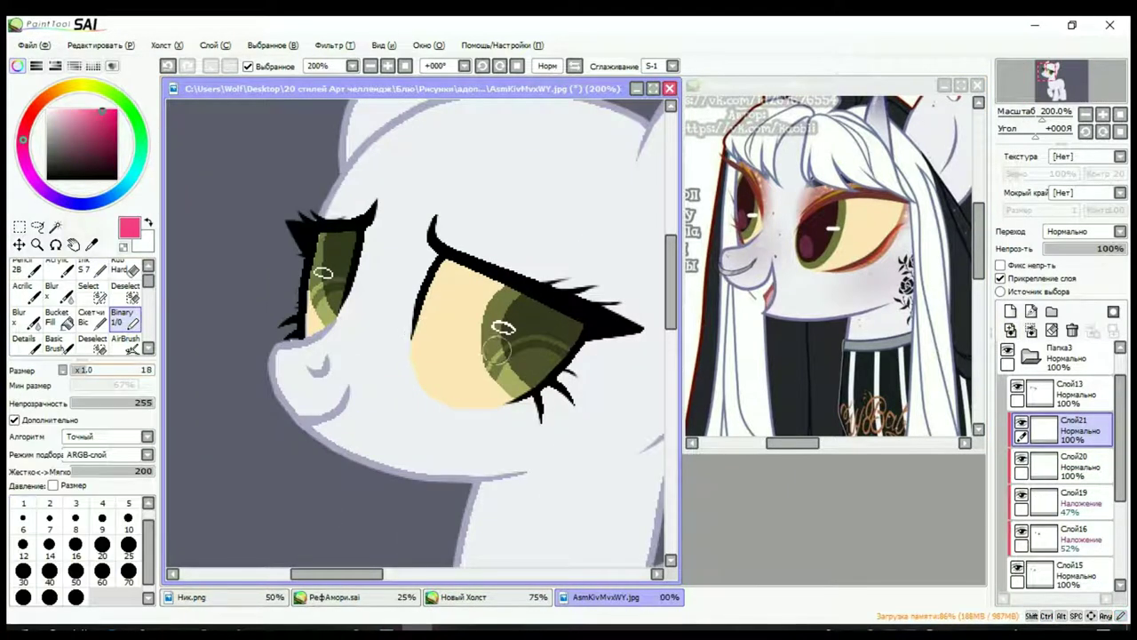
{"action": "scroll", "coordinate": [1084, 231], "scroll_direction": "down", "scroll_amount": 3}
{"action": "left_click", "coordinate": [1064, 249]}
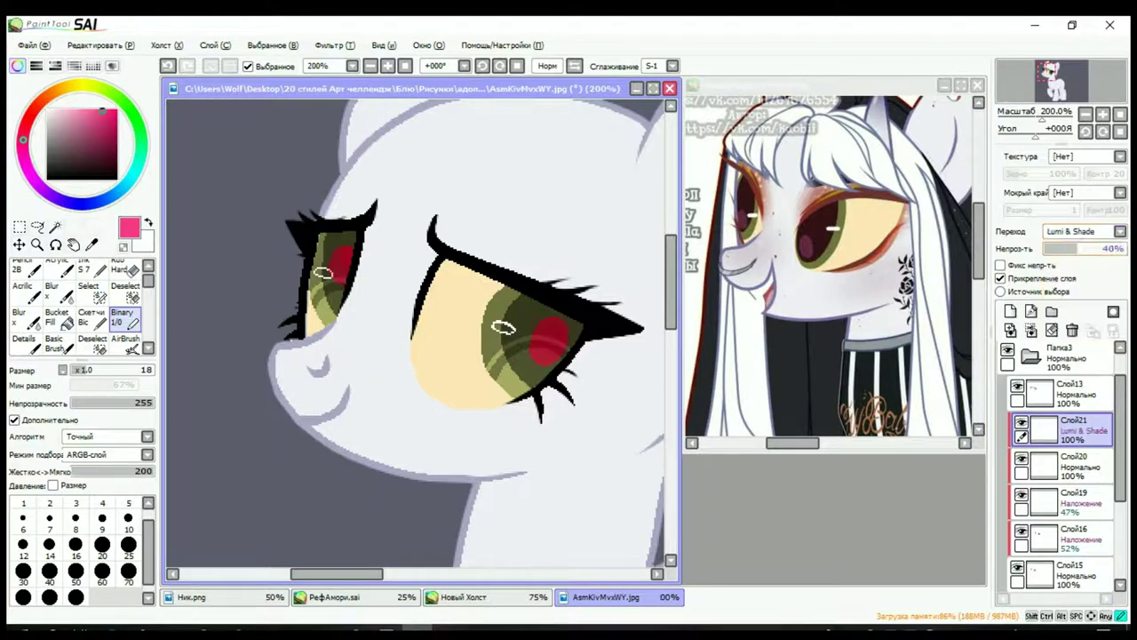
{"action": "scroll", "coordinate": [284, 295], "scroll_direction": "down", "scroll_amount": 4}
{"action": "scroll", "coordinate": [284, 295], "scroll_direction": "up", "scroll_amount": 3}
{"action": "scroll", "coordinate": [1062, 462], "scroll_direction": "down", "scroll_amount": 2}
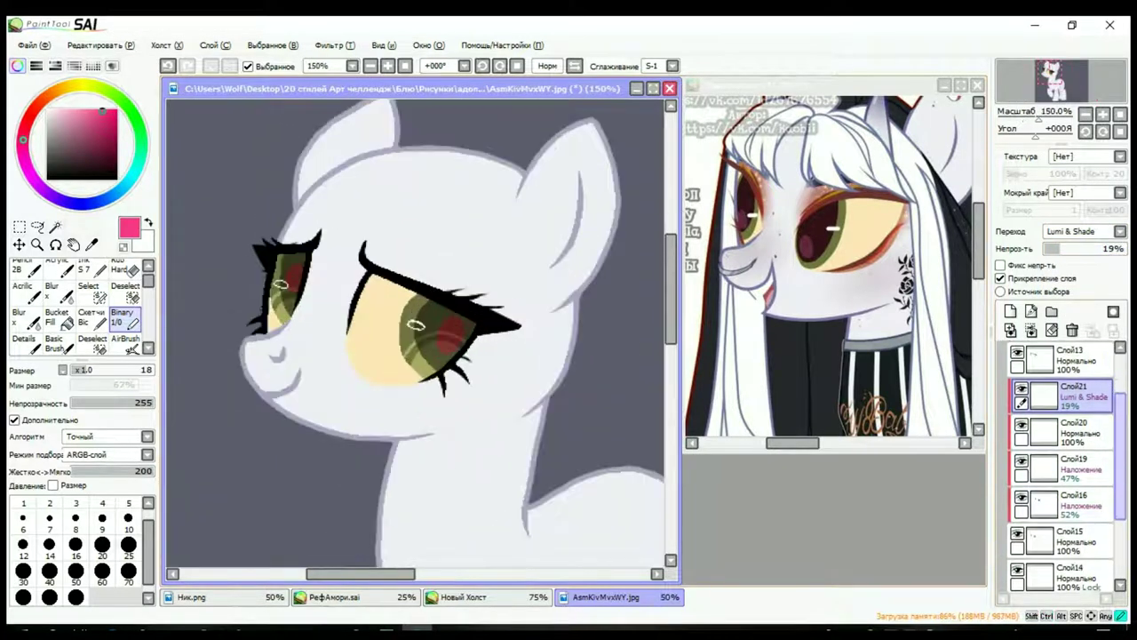
Step: Paint orange-brown eyeshadow around both eyes on a new layer with a size 18 Binary brush and soften it with a size 30 Blur brush
{"action": "left_click", "coordinate": [1066, 582]}
{"action": "left_click", "coordinate": [1011, 311]}
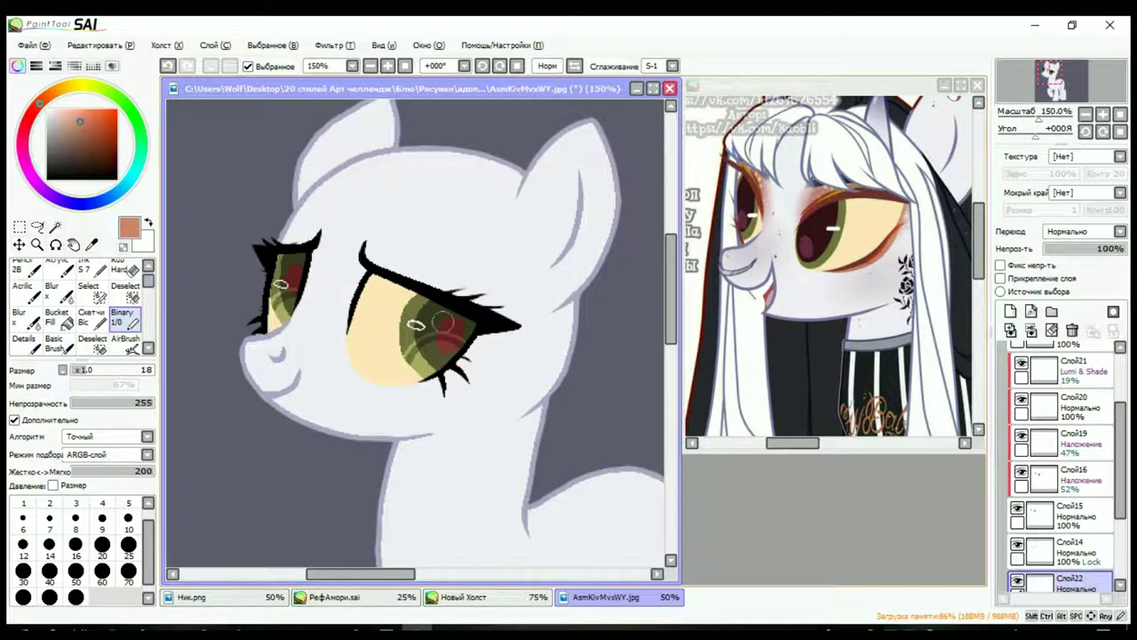
{"action": "scroll", "coordinate": [444, 322], "scroll_direction": "up", "scroll_amount": 1}
{"action": "left_click_drag", "start_coordinate": [462, 368], "coordinate": [477, 345]}
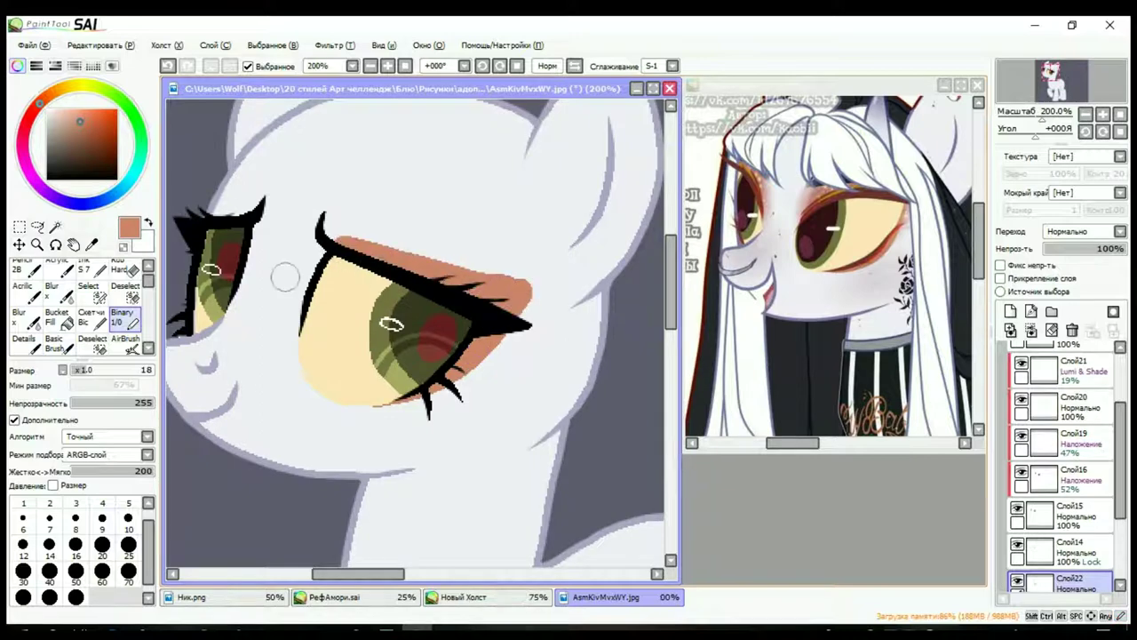
{"action": "key", "text": "b"}
{"action": "mouse_move", "coordinate": [347, 238]}
{"action": "left_mouse_down"}
{"action": "mouse_move", "coordinate": [484, 255]}
{"action": "mouse_move", "coordinate": [479, 264]}
{"action": "mouse_move", "coordinate": [433, 233]}
{"action": "mouse_move", "coordinate": [530, 276]}
{"action": "left_mouse_up"}
{"action": "left_click", "coordinate": [125, 269]}
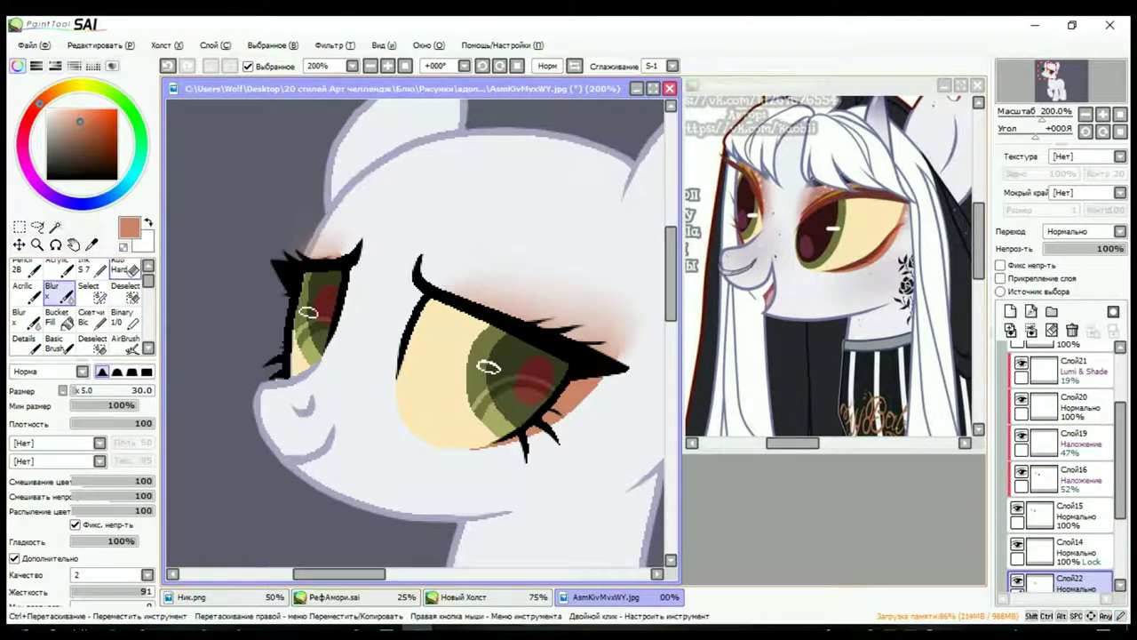
Step: Sample the ochre from the reference's eyelid and paint small accents at the corners of the pony's eye with the Ink brush
{"action": "scroll", "coordinate": [282, 236], "scroll_direction": "down", "scroll_amount": 4}
{"action": "scroll", "coordinate": [307, 349], "scroll_direction": "up", "scroll_amount": 2}
{"action": "scroll", "coordinate": [831, 266], "scroll_direction": "up", "scroll_amount": 3}
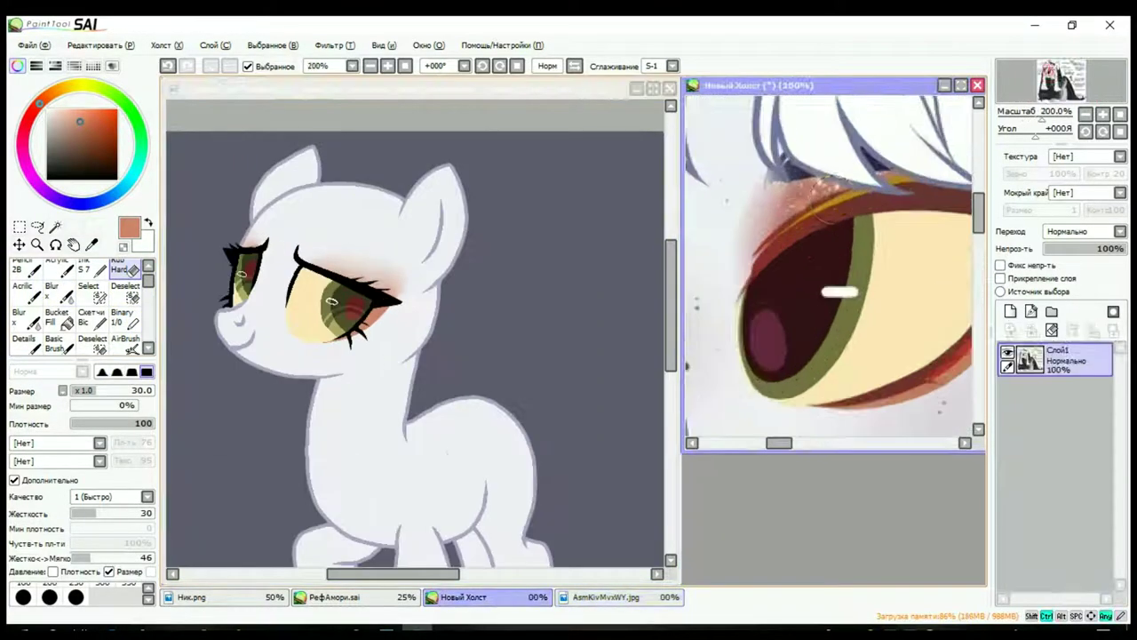
{"action": "left_click", "coordinate": [832, 210], "text": "alt"}
{"action": "scroll", "coordinate": [340, 334], "scroll_direction": "up", "scroll_amount": 2}
{"action": "key", "text": "b"}
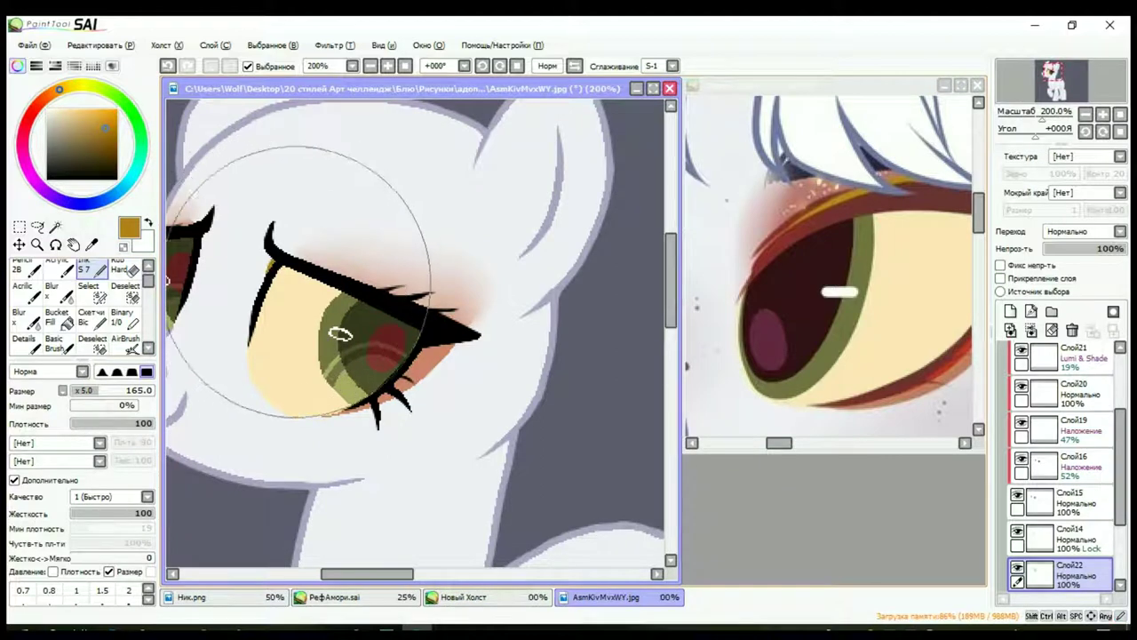
{"action": "scroll", "coordinate": [330, 329], "scroll_direction": "up", "scroll_amount": 1}
Step: Sample a pale cream from the reference and dot sparkles over the eyeshadow on a new clipped layer
{"action": "scroll", "coordinate": [565, 367], "scroll_direction": "down", "scroll_amount": 3}
{"action": "scroll", "coordinate": [799, 231], "scroll_direction": "down", "scroll_amount": 2}
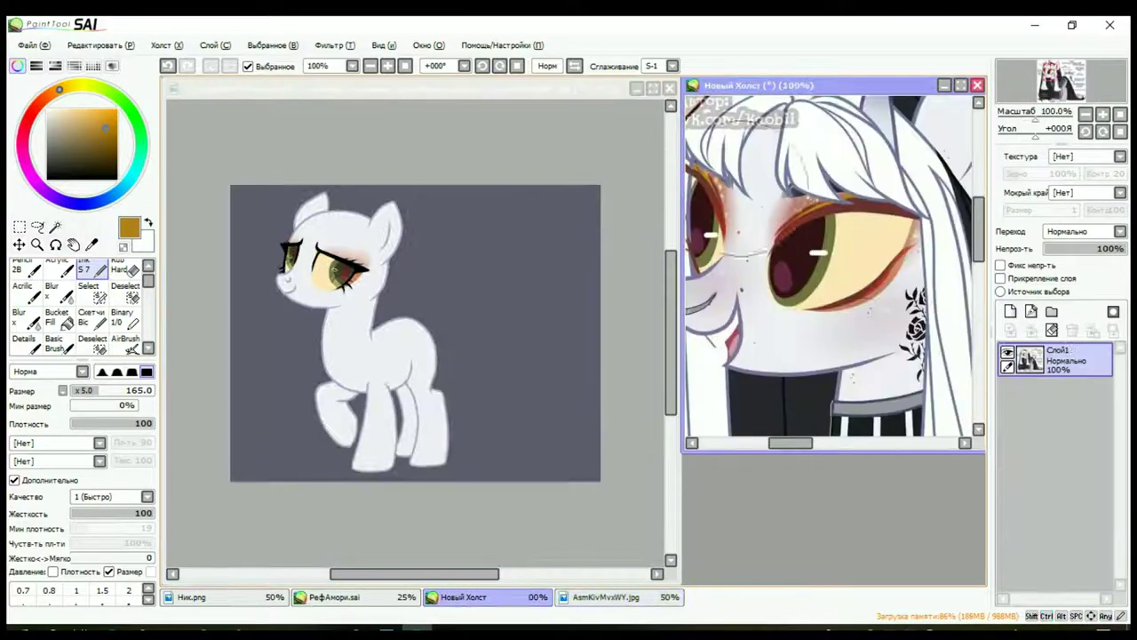
{"action": "left_click", "coordinate": [773, 191], "text": "alt"}
{"action": "left_click", "coordinate": [409, 88]}
{"action": "scroll", "coordinate": [408, 264], "scroll_direction": "up", "scroll_amount": 3}
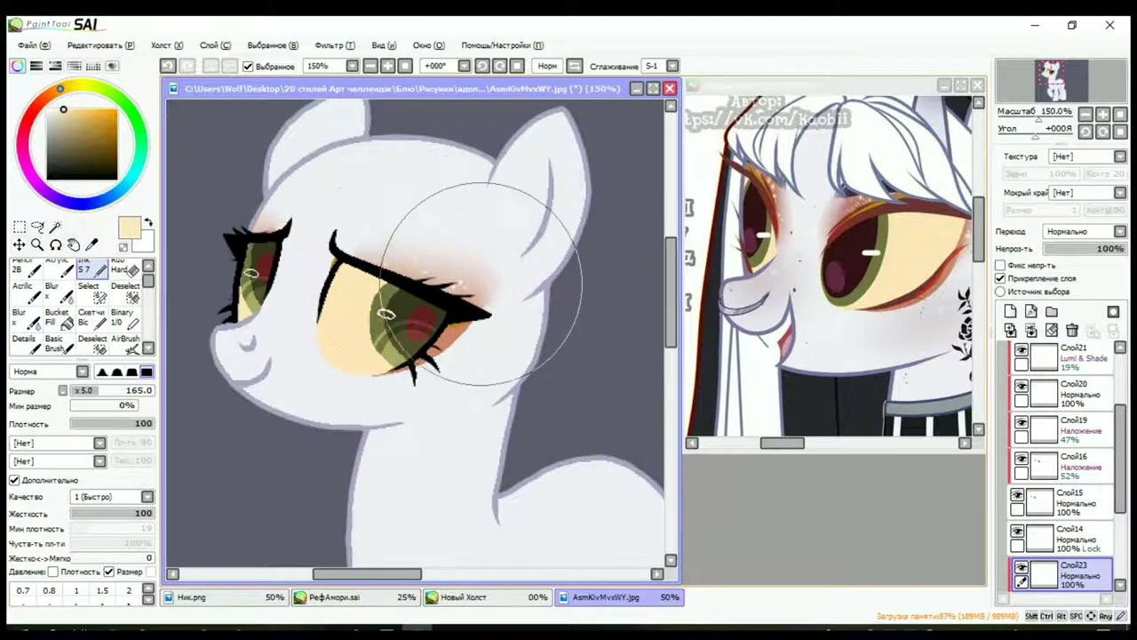
Step: Recolour the eyelashes and eye outlines dark red on a new layer clipped to Слой13
{"action": "scroll", "coordinate": [259, 222], "scroll_direction": "down", "scroll_amount": 3}
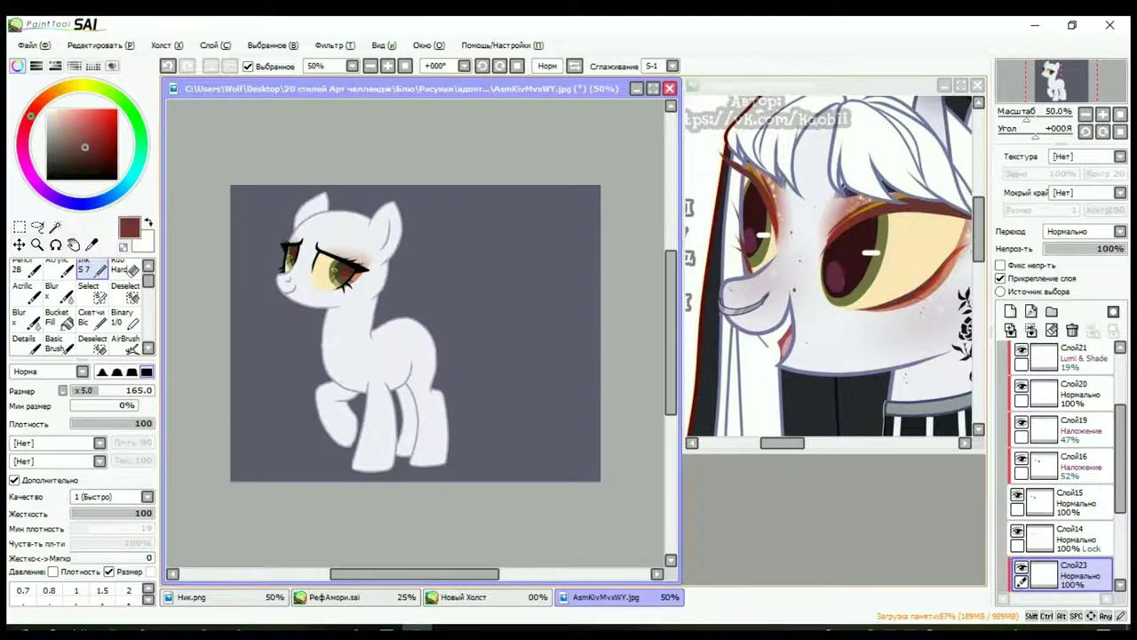
{"action": "scroll", "coordinate": [1058, 444], "scroll_direction": "up", "scroll_amount": 3}
{"action": "left_click", "coordinate": [1066, 407]}
{"action": "scroll", "coordinate": [355, 258], "scroll_direction": "up", "scroll_amount": 3}
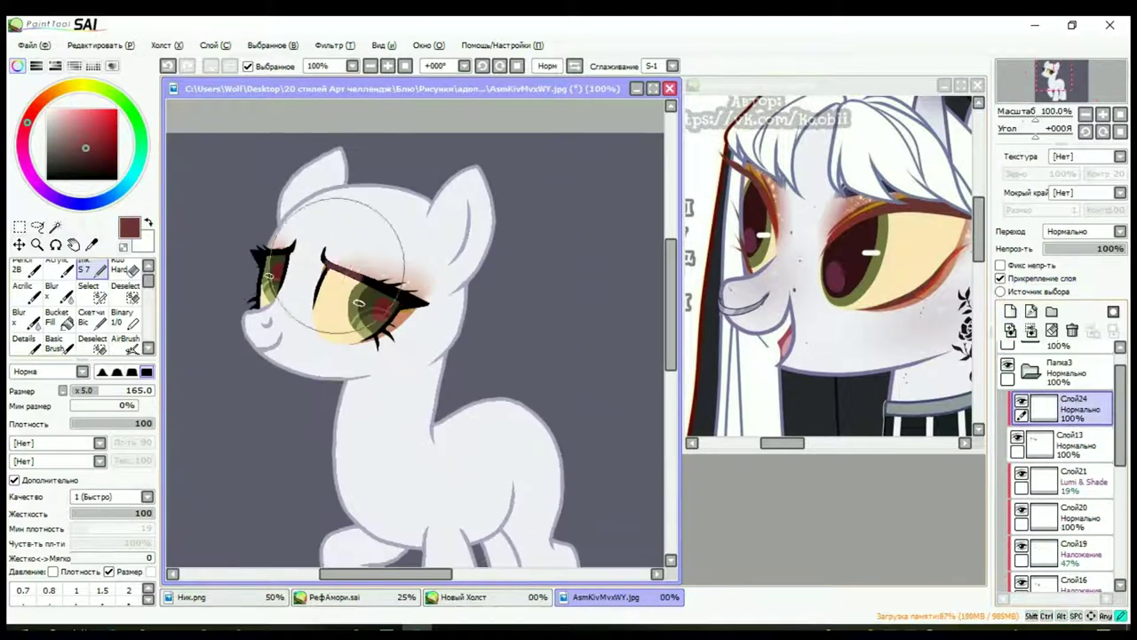
{"action": "key", "text": "b"}
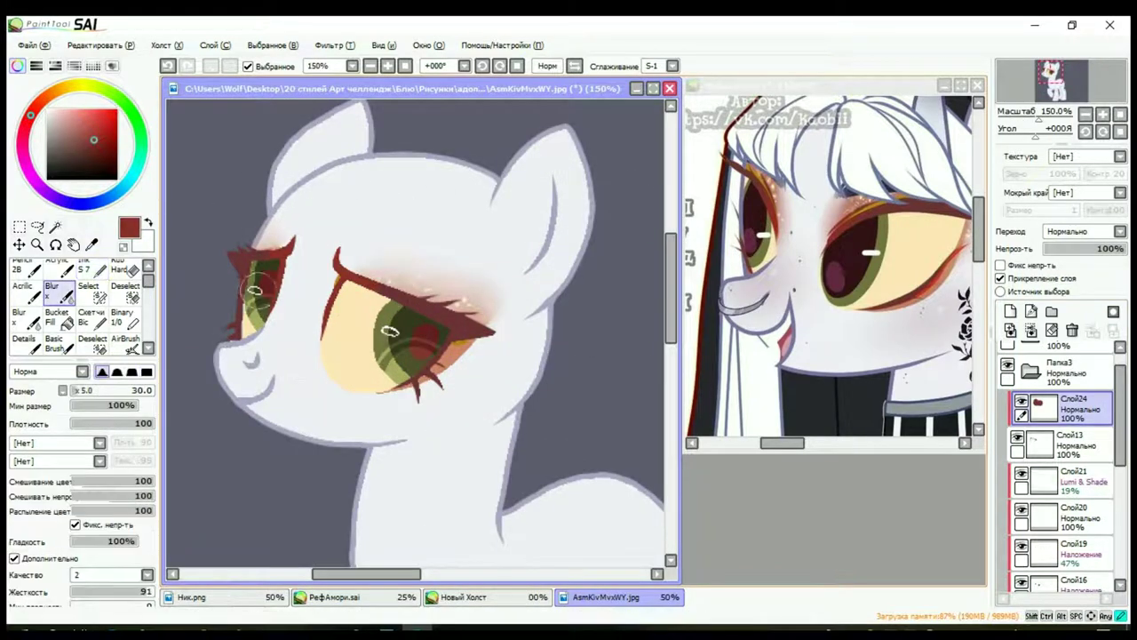
{"action": "scroll", "coordinate": [253, 248], "scroll_direction": "down", "scroll_amount": 3}
{"action": "scroll", "coordinate": [293, 249], "scroll_direction": "up", "scroll_amount": 2}
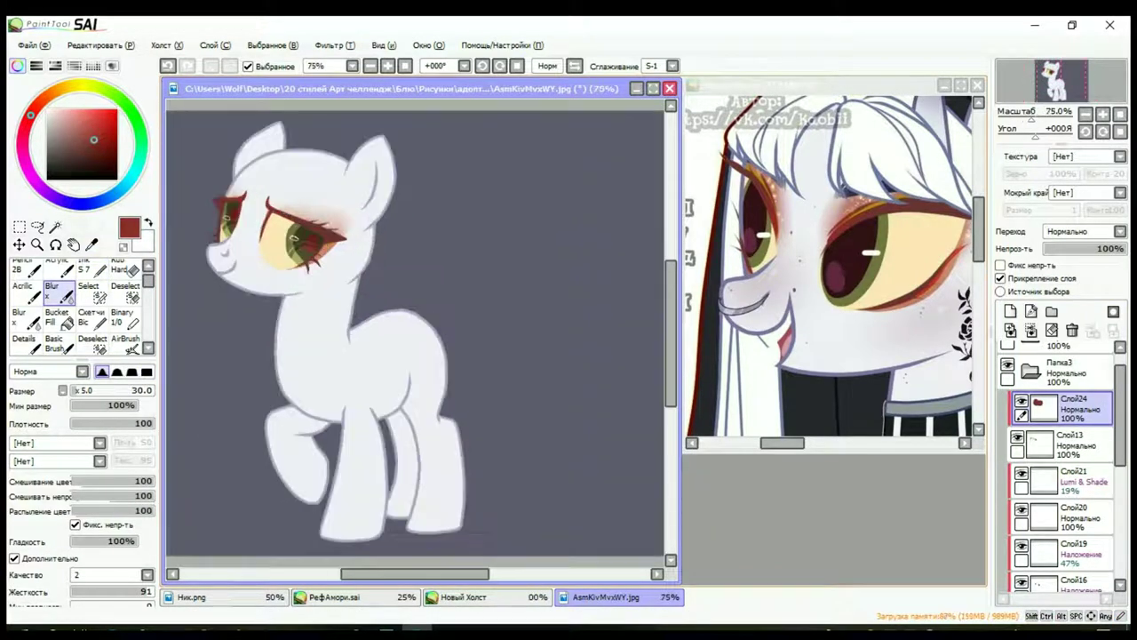
Step: Paint dark grey freckles on the muzzle and between the eyes on a new clipped layer above Слой17 with a size 35 Ink brush
{"action": "scroll", "coordinate": [835, 267], "scroll_direction": "down", "scroll_amount": 3}
{"action": "scroll", "coordinate": [835, 231], "scroll_direction": "up", "scroll_amount": 3}
{"action": "scroll", "coordinate": [331, 234], "scroll_direction": "up", "scroll_amount": 2}
{"action": "scroll", "coordinate": [331, 233], "scroll_direction": "up", "scroll_amount": 1}
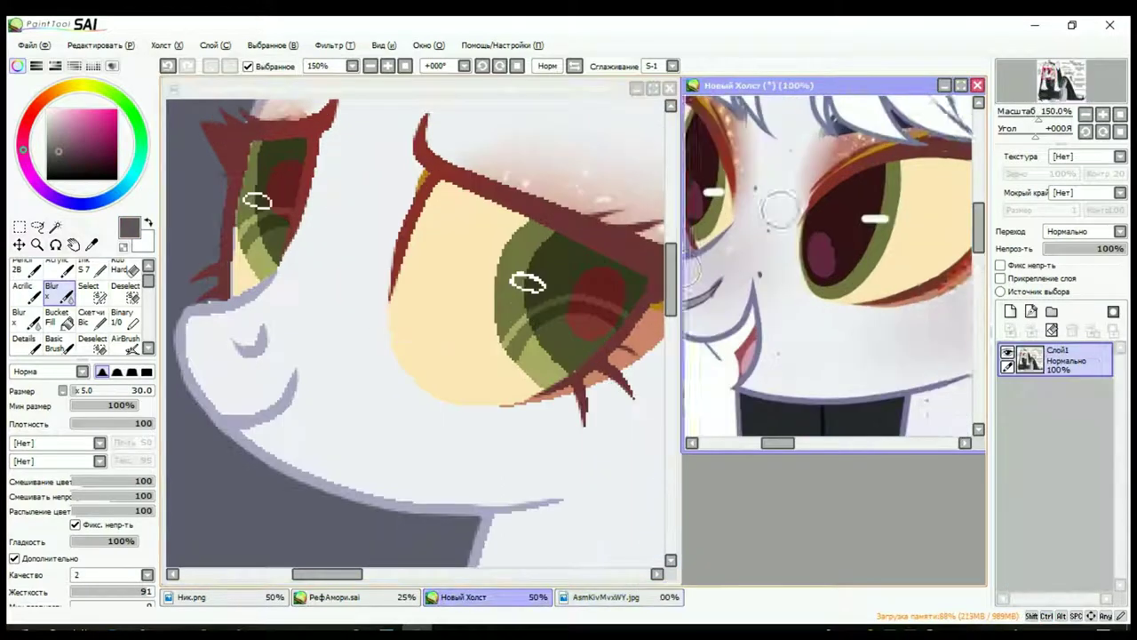
{"action": "scroll", "coordinate": [835, 266], "scroll_direction": "down", "scroll_amount": 2}
{"action": "key", "text": "n"}
{"action": "left_click", "coordinate": [216, 342]}
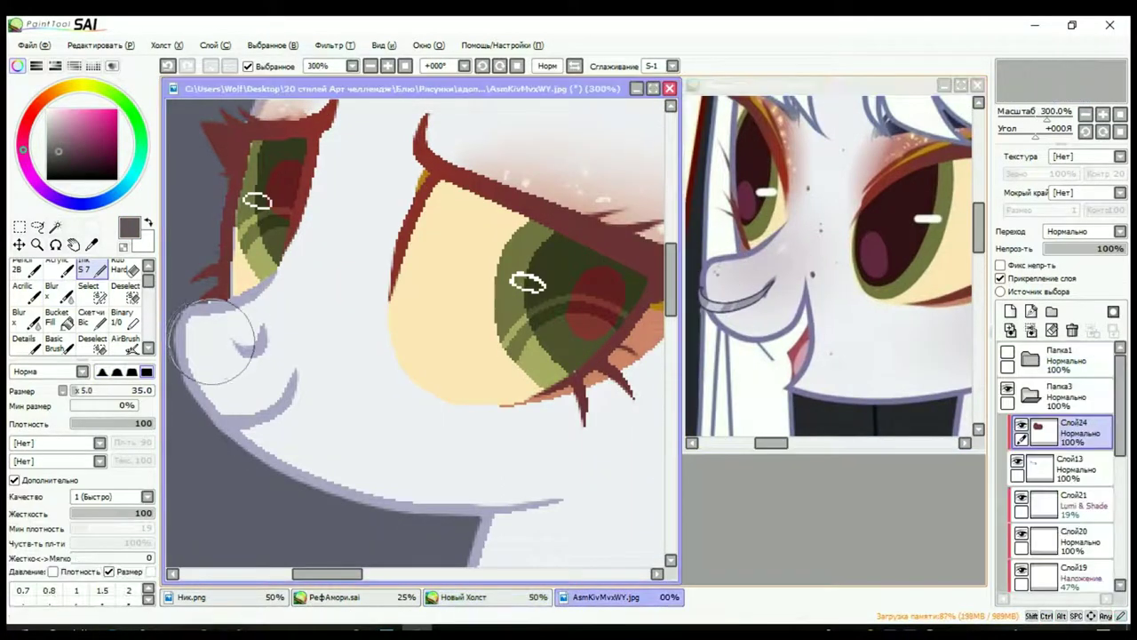
{"action": "scroll", "coordinate": [1062, 466], "scroll_direction": "down", "scroll_amount": 5}
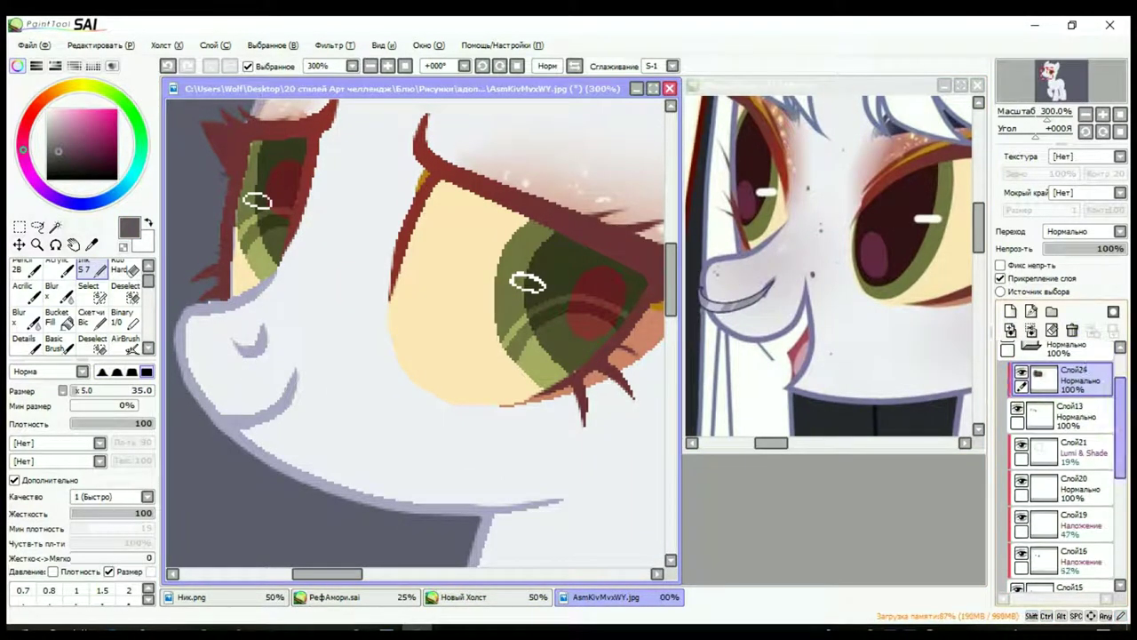
{"action": "left_click", "coordinate": [1066, 502]}
{"action": "left_click", "coordinate": [1010, 311]}
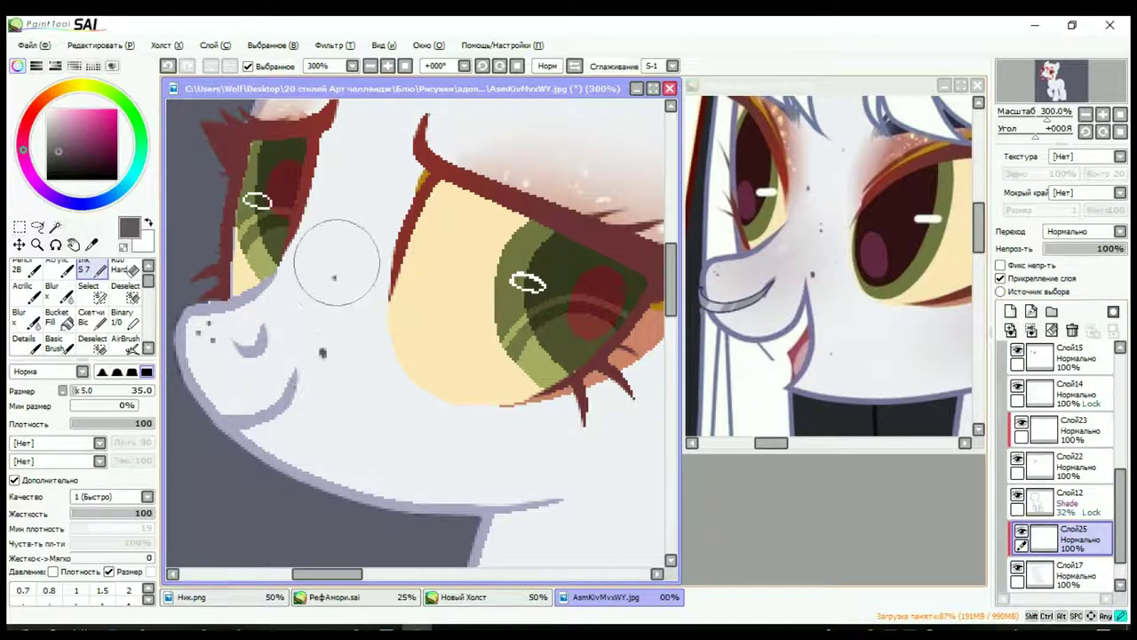
Step: Add matching grey freckles on the chin and beneath the outer corner of the large eye, following the reference
{"action": "scroll", "coordinate": [388, 132], "scroll_direction": "down", "scroll_amount": 5}
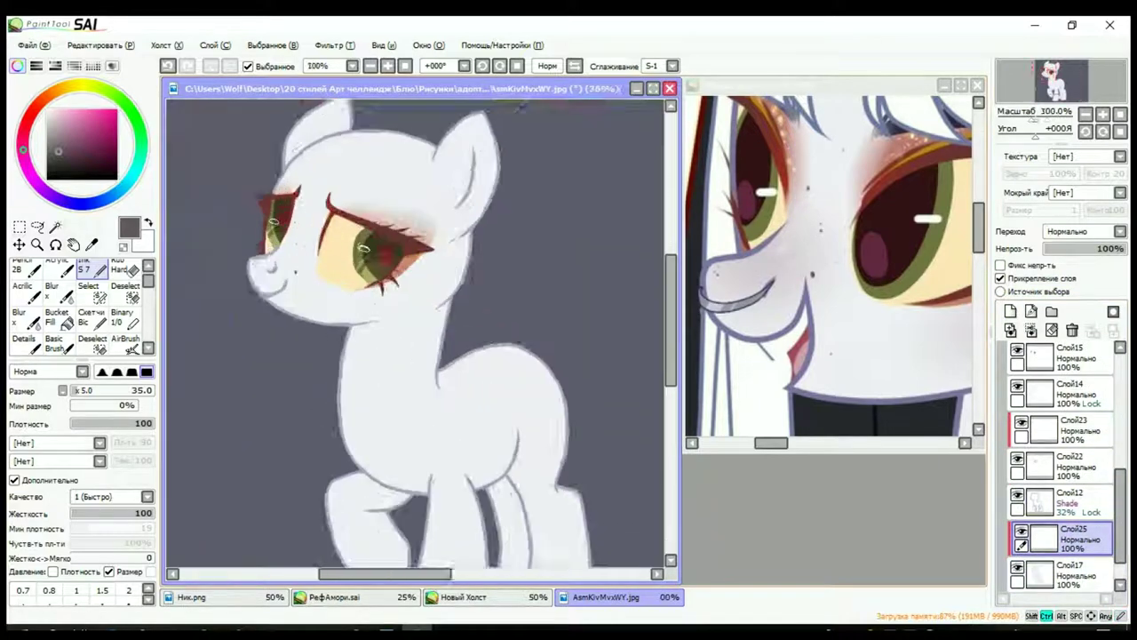
{"action": "scroll", "coordinate": [300, 298], "scroll_direction": "up", "scroll_amount": 6}
{"action": "left_click", "coordinate": [835, 267]}
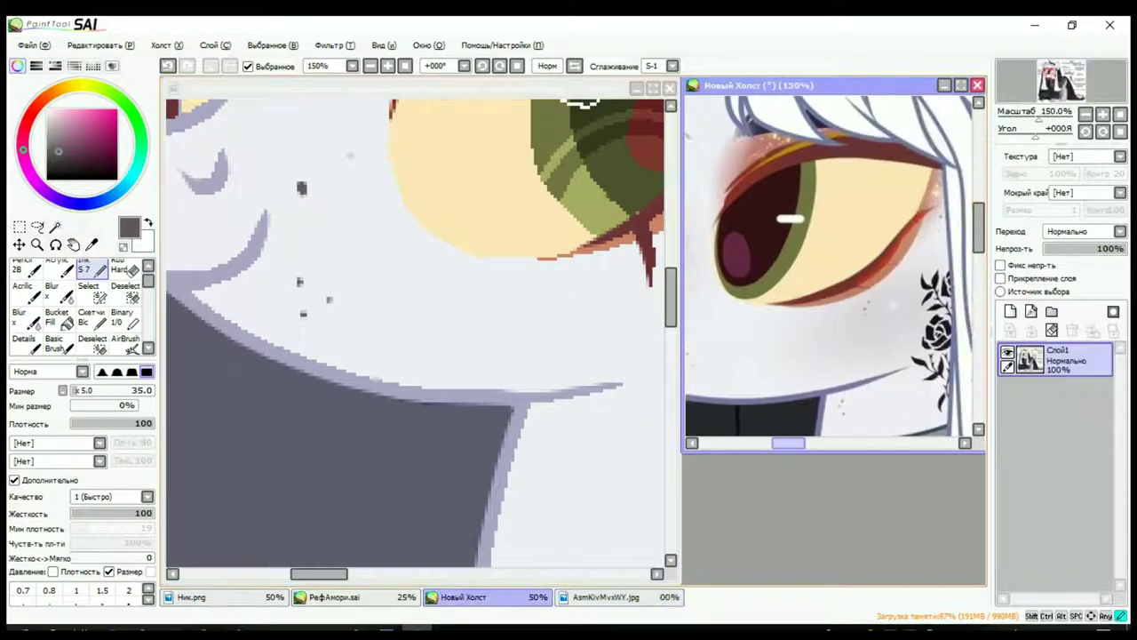
{"action": "left_click", "coordinate": [533, 266]}
Step: Paint red accents along the large eye's lower lid on a new layer with a size 4 Binary brush, using the reference's red
{"action": "left_click_drag", "start_coordinate": [933, 240], "coordinate": [627, 257]}
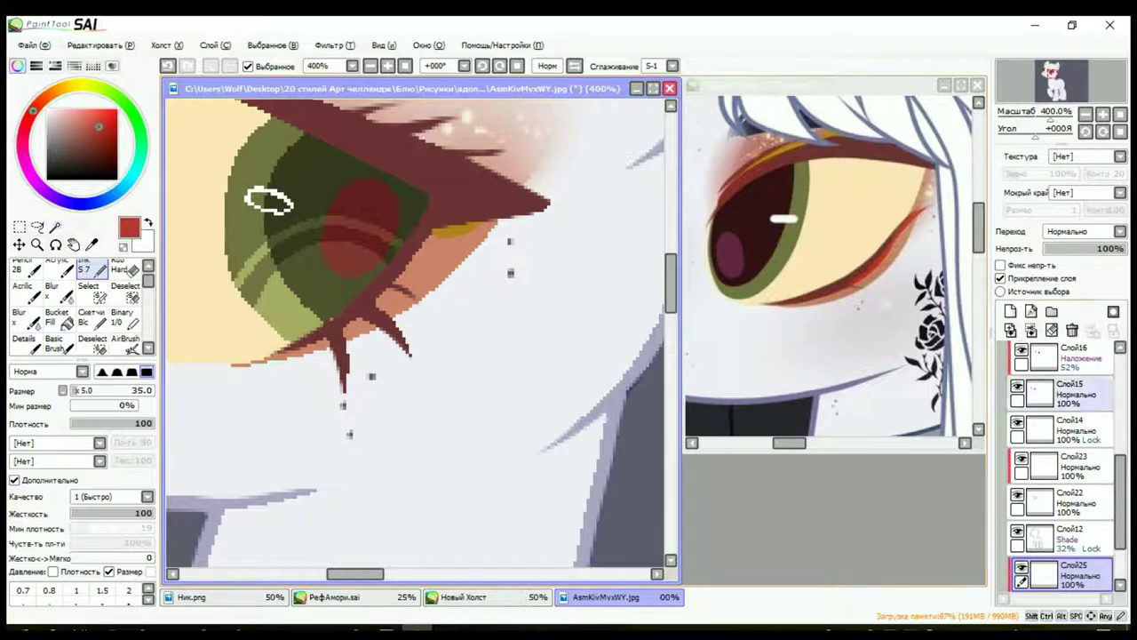
{"action": "scroll", "coordinate": [1057, 462], "scroll_direction": "up", "scroll_amount": 1}
{"action": "left_click", "coordinate": [1061, 477]}
{"action": "left_click", "coordinate": [1010, 311]}
{"action": "left_click_drag", "start_coordinate": [169, 325], "coordinate": [196, 324]}
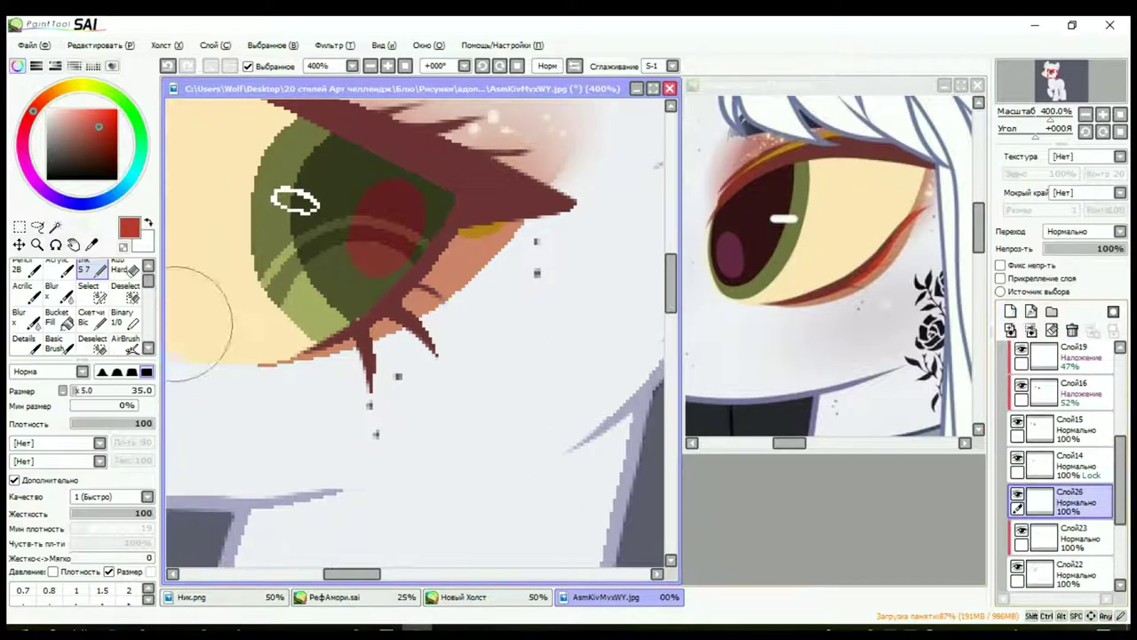
{"action": "left_click", "coordinate": [123, 317]}
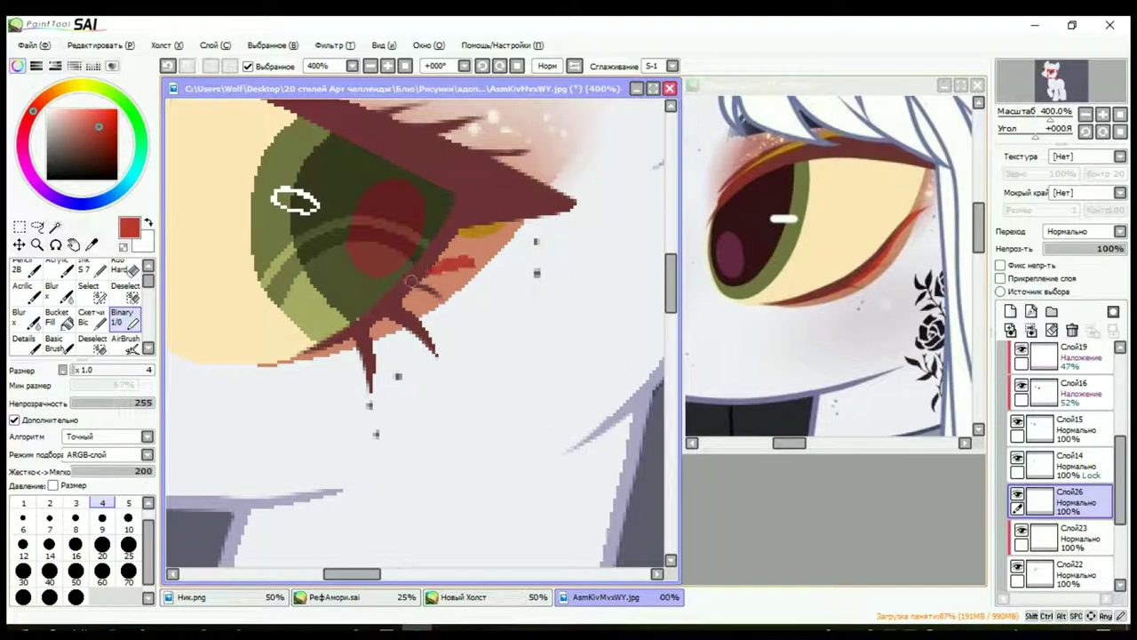
{"action": "key", "text": "b"}
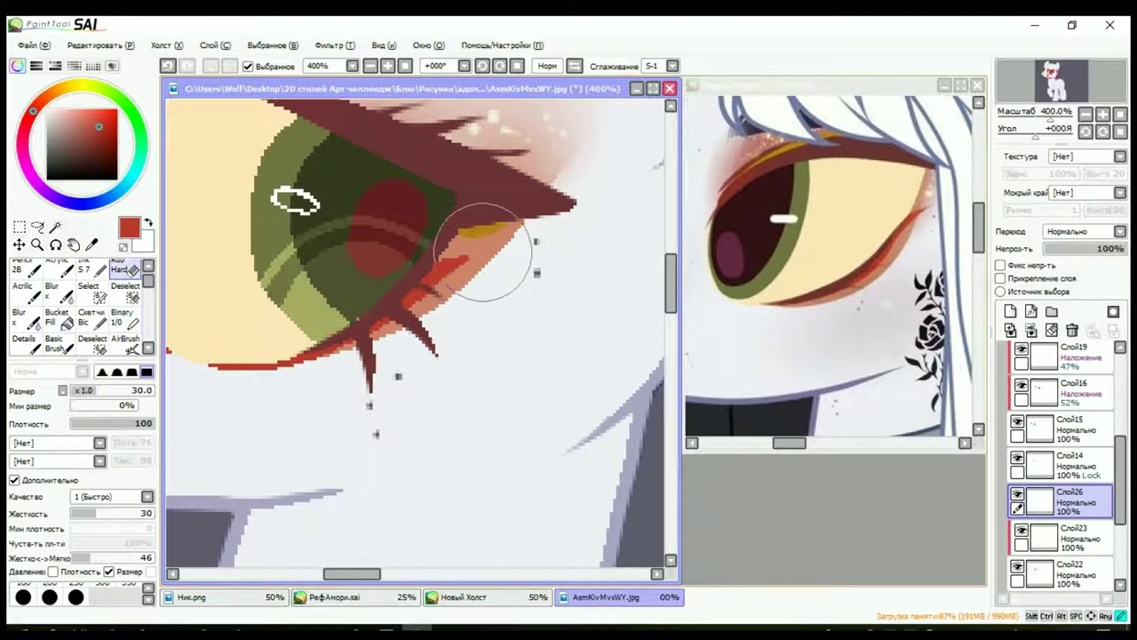
Step: Dot dark grey freckles on the pony's neck on layer Слой25 with a size 35 Ink brush
{"action": "scroll", "coordinate": [386, 306], "scroll_direction": "down", "scroll_amount": 5}
{"action": "scroll", "coordinate": [617, 276], "scroll_direction": "up", "scroll_amount": 4}
{"action": "left_click", "coordinate": [819, 276]}
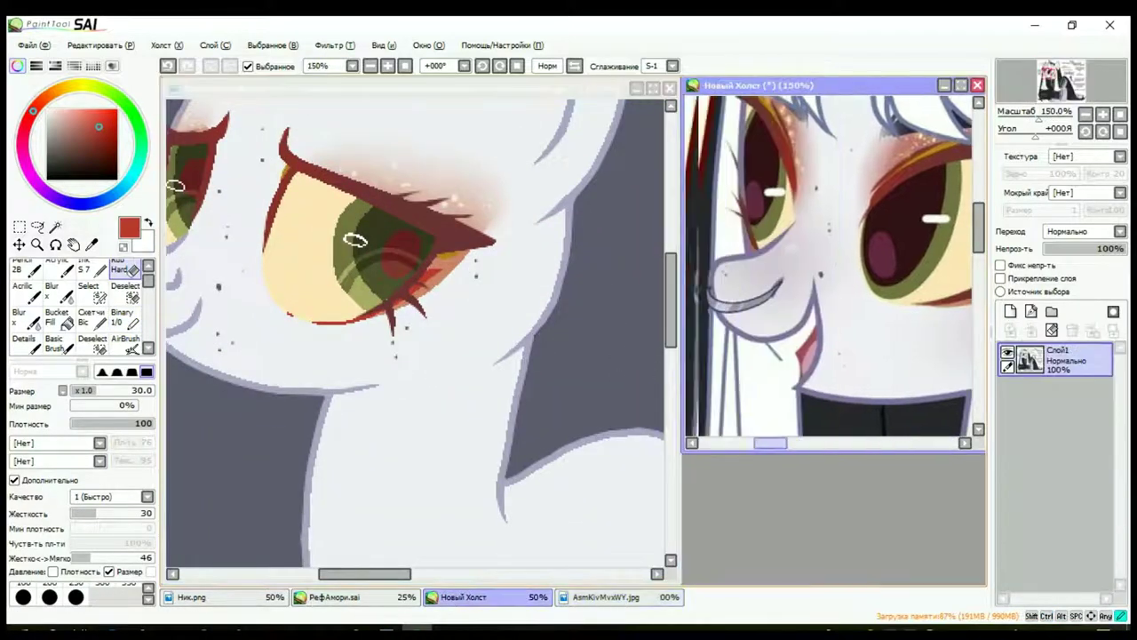
{"action": "left_click", "coordinate": [363, 415]}
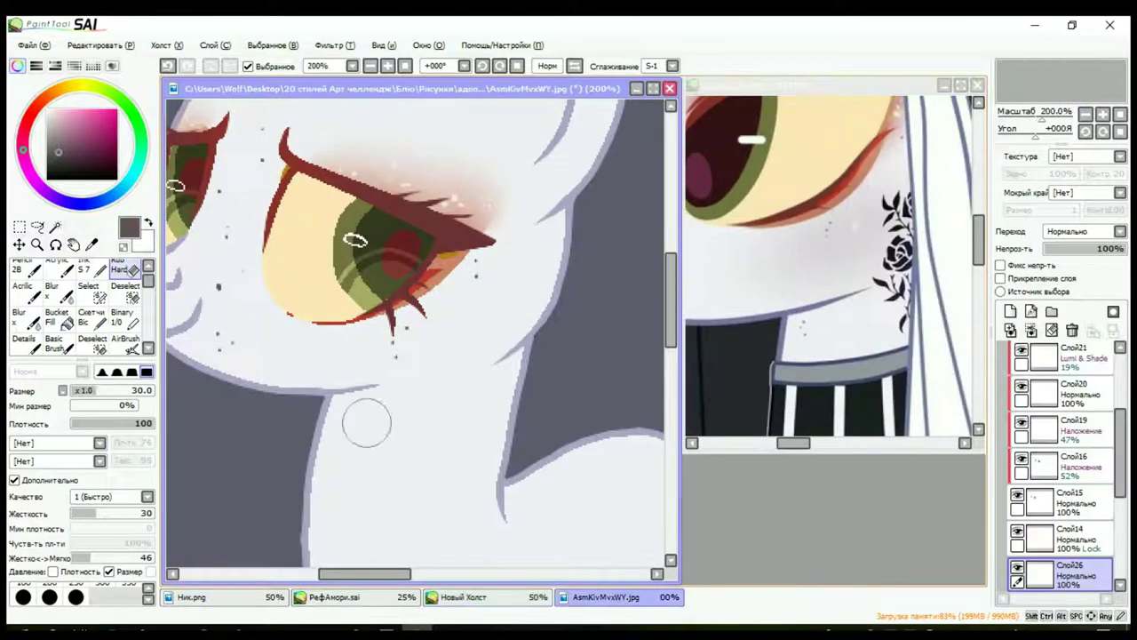
{"action": "key", "text": "n"}
{"action": "left_click", "coordinate": [358, 422]}
{"action": "left_click", "coordinate": [345, 435]}
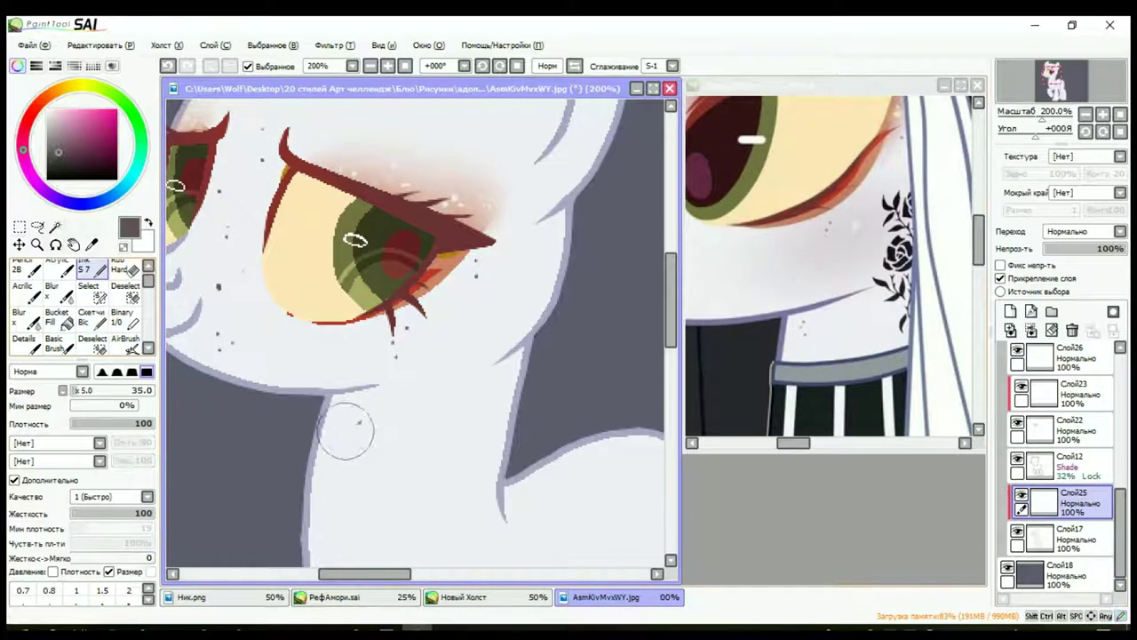
{"action": "left_click", "coordinate": [356, 448]}
Step: Dot grey freckles on the front legs, chest, belly, upper rump and near hind hoof, following the reference
{"action": "left_click", "coordinate": [826, 266]}
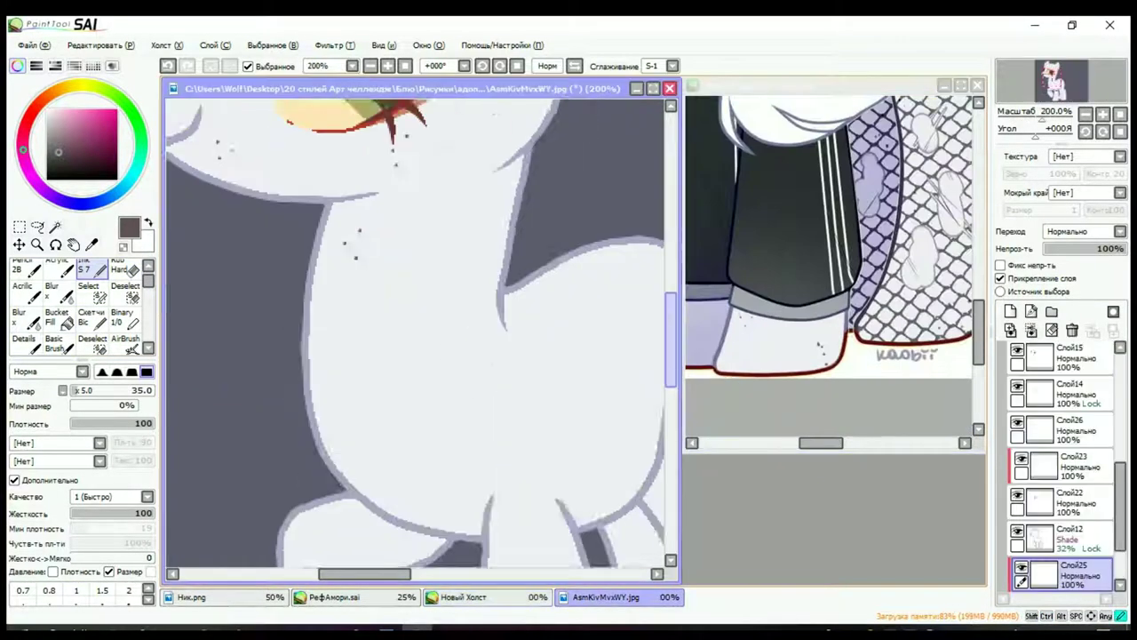
{"action": "left_click", "coordinate": [544, 435]}
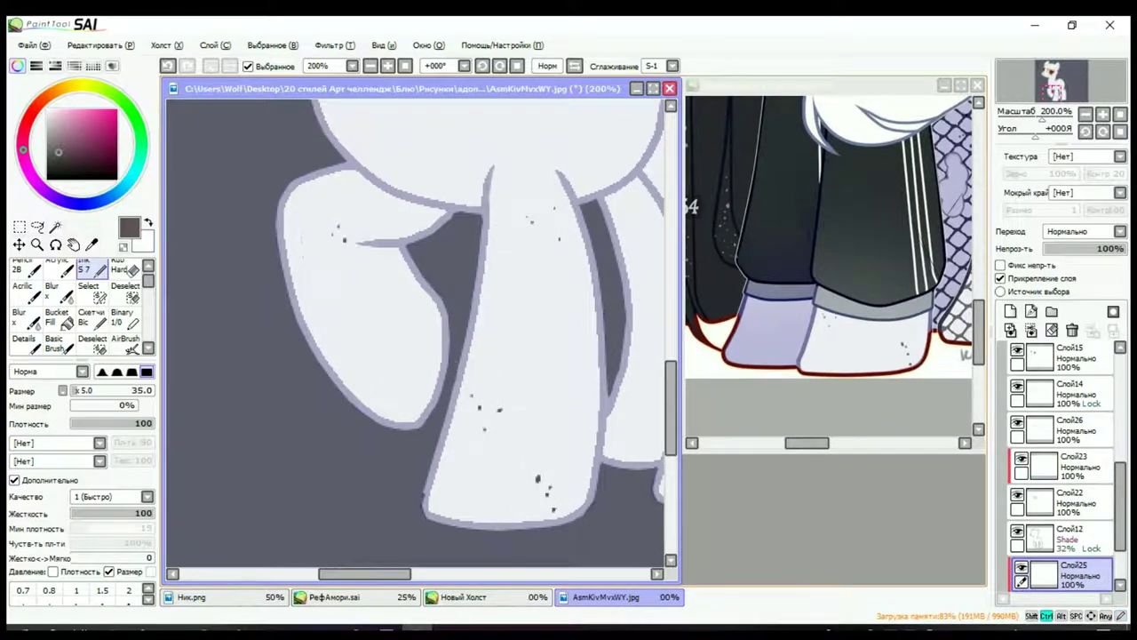
{"action": "scroll", "coordinate": [370, 352], "scroll_direction": "down", "scroll_amount": 1}
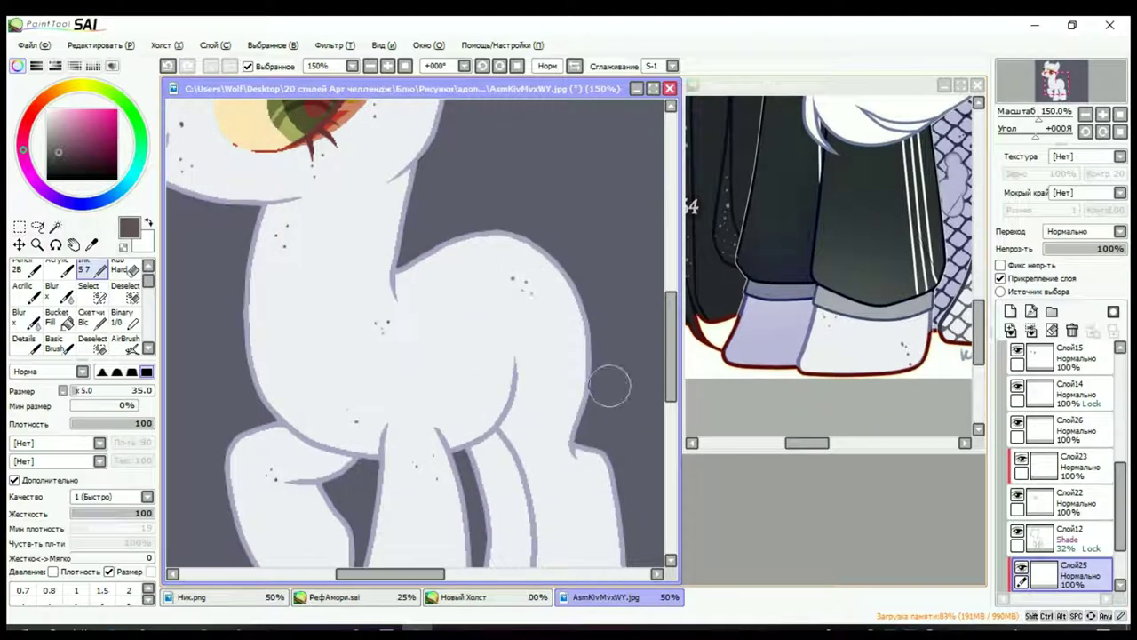
{"action": "left_click_drag", "start_coordinate": [670, 346], "coordinate": [671, 391]}
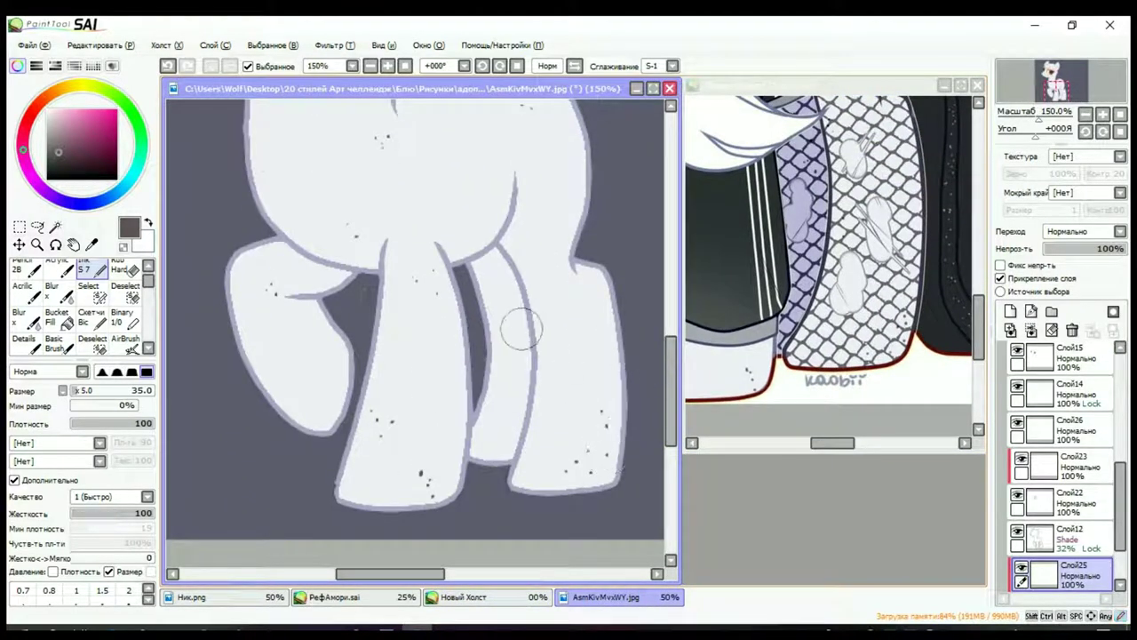
Step: Add grey freckles to the far hind leg, the near thigh and the rear edge of the rump
{"action": "scroll", "coordinate": [518, 340], "scroll_direction": "up", "scroll_amount": 2}
{"action": "key", "text": "ctrl+Tab"}
{"action": "key", "text": "ctrl+Tab"}
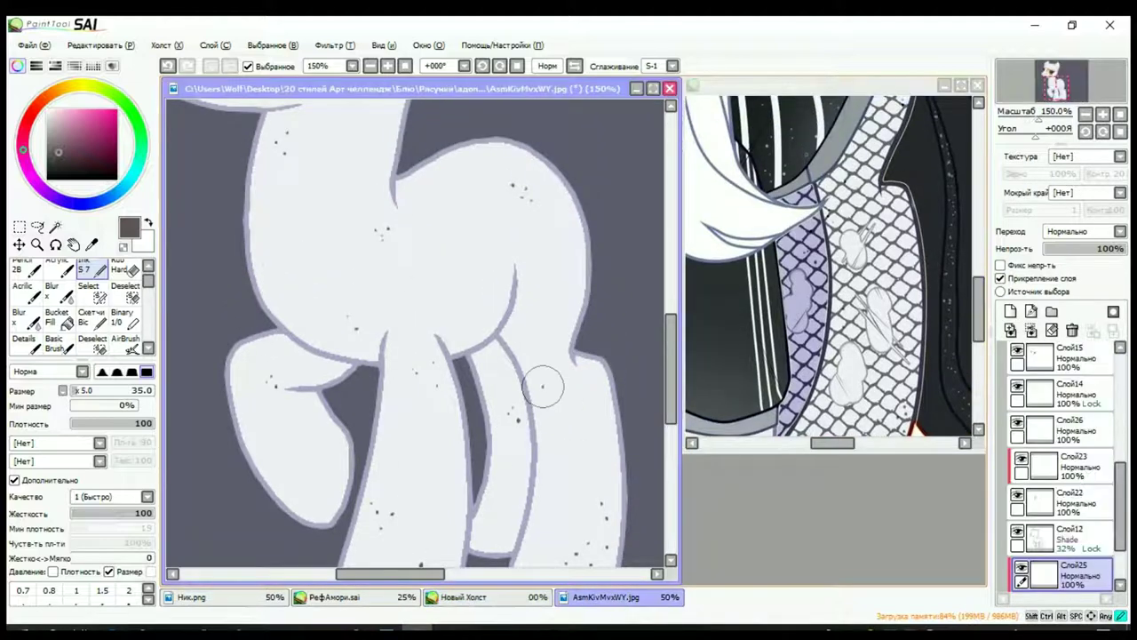
{"action": "key", "text": "ctrl+Tab"}
{"action": "key", "text": "ctrl+Tab"}
{"action": "key", "text": "ctrl+Tab"}
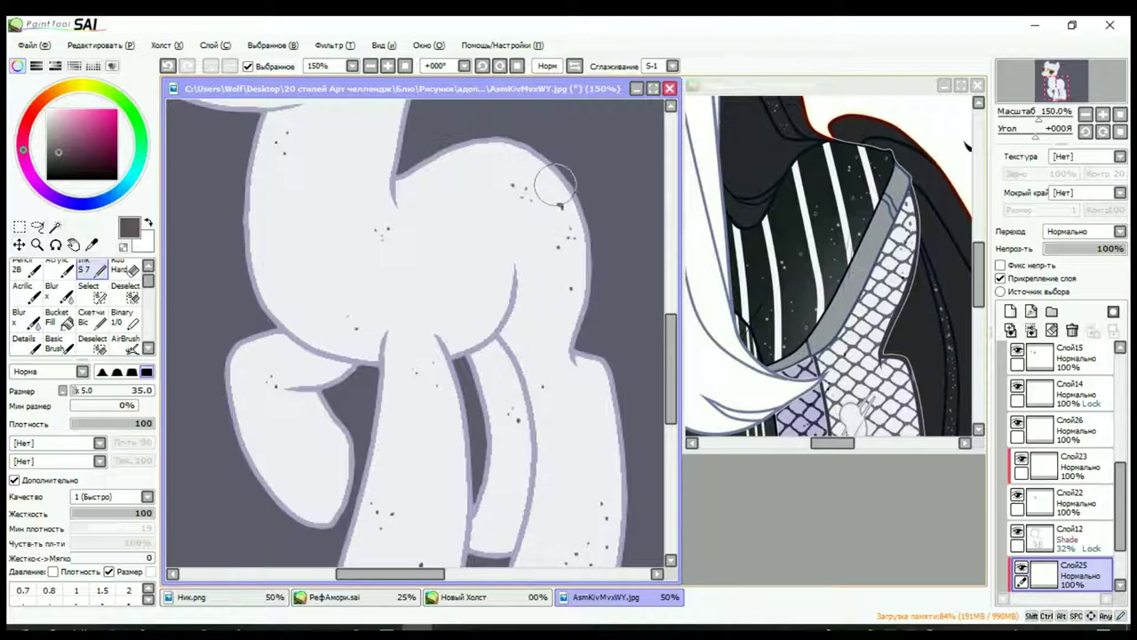
Step: Trace the faded two-rose tattoo guide on the pony's neck in black on layer Слой27 with the size 35 Ink brush and delete the guide layer
{"action": "scroll", "coordinate": [490, 314], "scroll_direction": "down", "scroll_amount": 4}
{"action": "scroll", "coordinate": [490, 314], "scroll_direction": "up", "scroll_amount": 1}
{"action": "scroll", "coordinate": [490, 314], "scroll_direction": "down", "scroll_amount": 1}
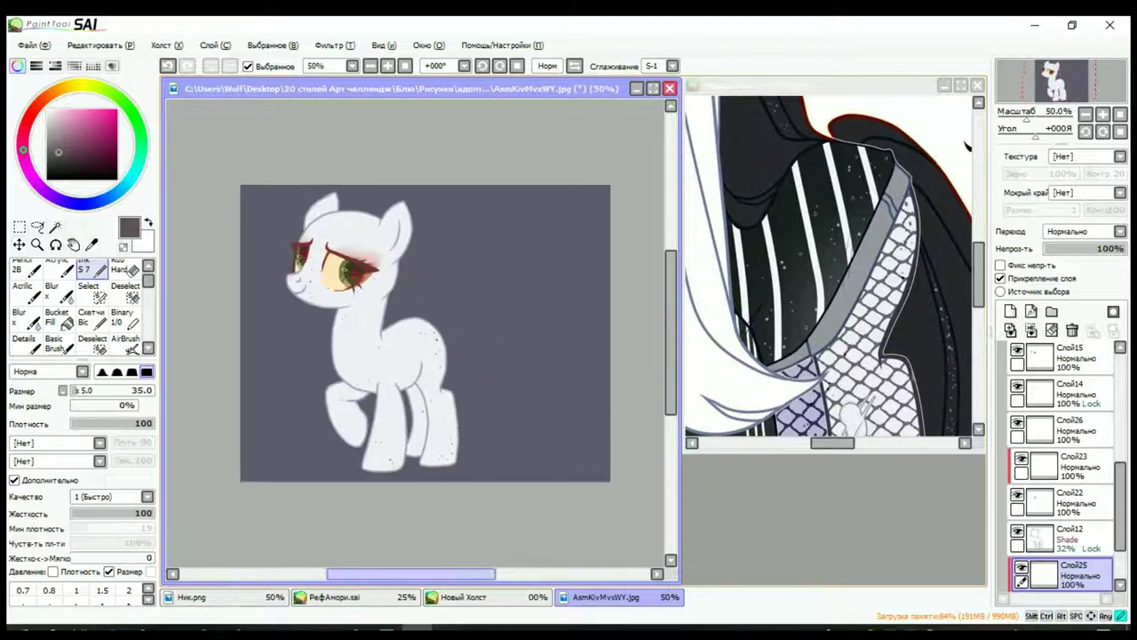
{"action": "scroll", "coordinate": [553, 481], "scroll_direction": "up", "scroll_amount": 1}
{"action": "key", "text": "ctrl+Tab"}
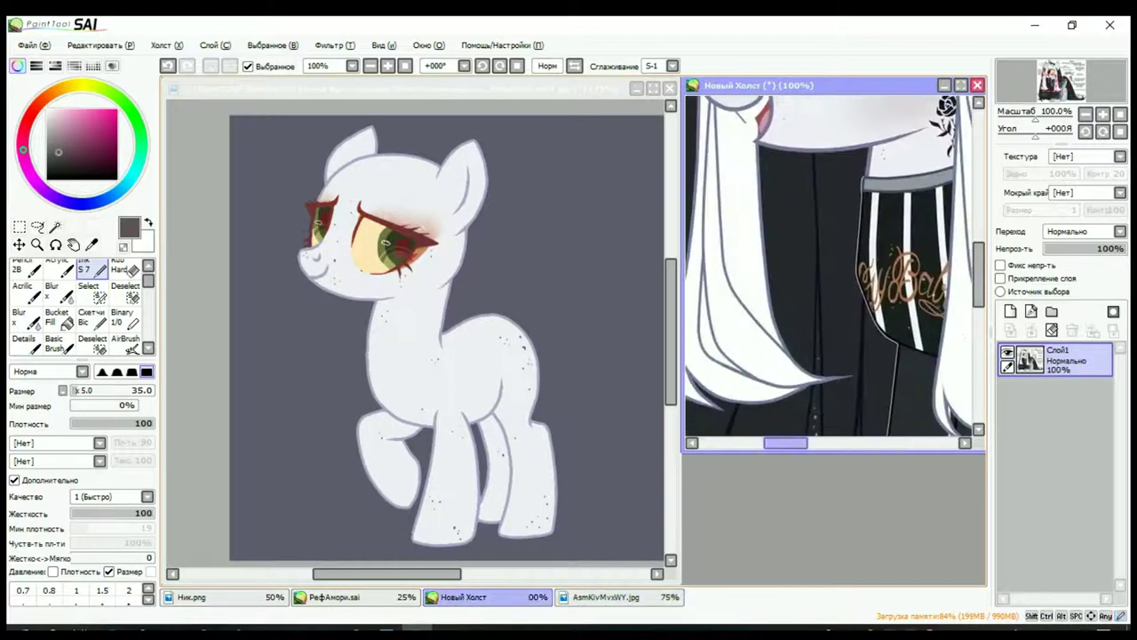
{"action": "scroll", "coordinate": [831, 266], "scroll_direction": "up", "scroll_amount": 3}
{"action": "scroll", "coordinate": [831, 267], "scroll_direction": "down", "scroll_amount": 1}
{"action": "key", "text": "ctrl+Tab"}
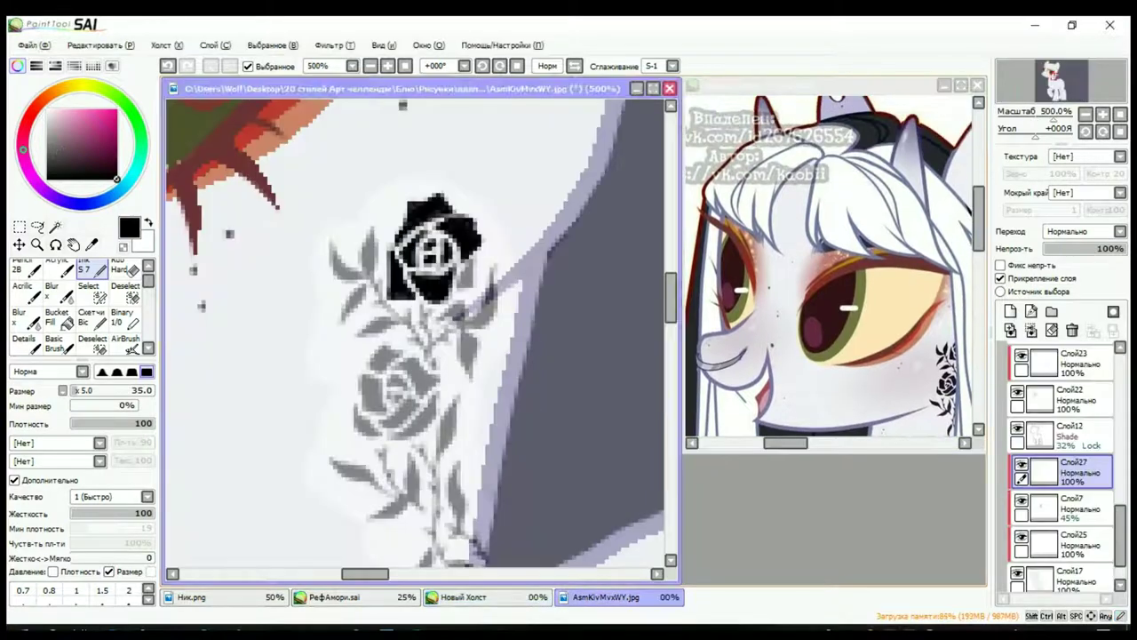
{"action": "left_click_drag", "start_coordinate": [424, 304], "coordinate": [428, 347]}
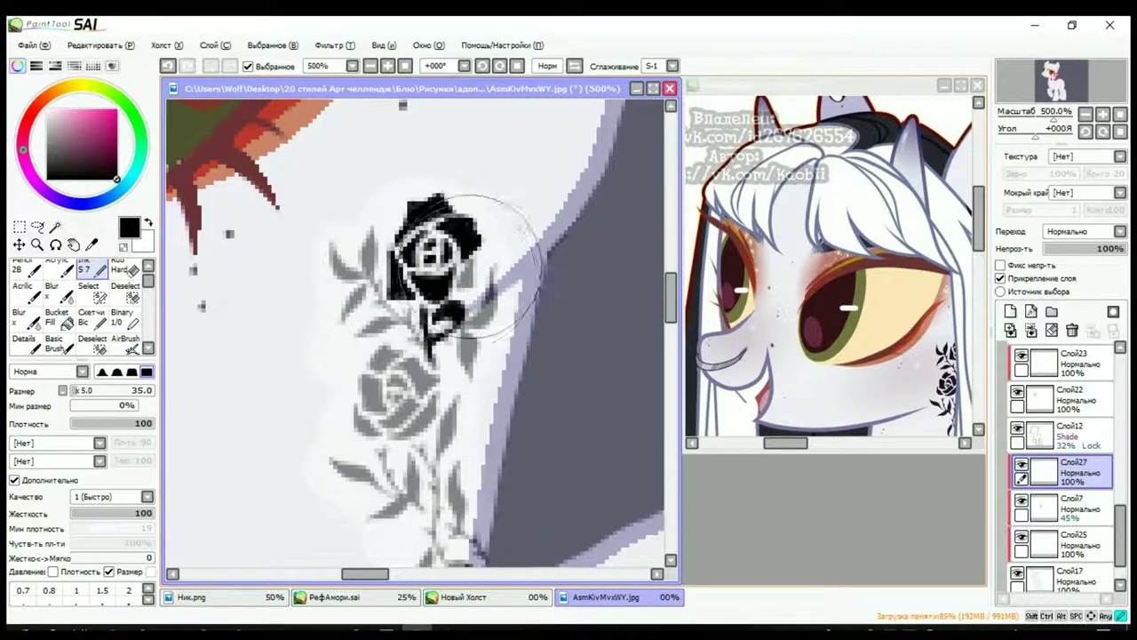
{"action": "scroll", "coordinate": [393, 228], "scroll_direction": "left", "scroll_amount": 1}
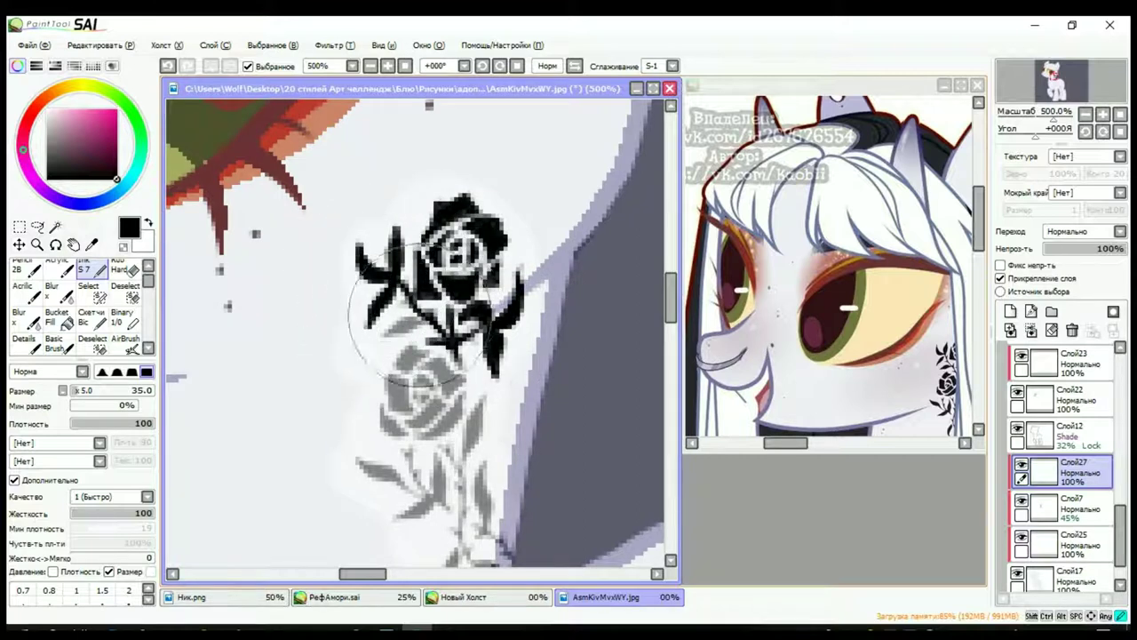
{"action": "scroll", "coordinate": [418, 311], "scroll_direction": "down", "scroll_amount": 3}
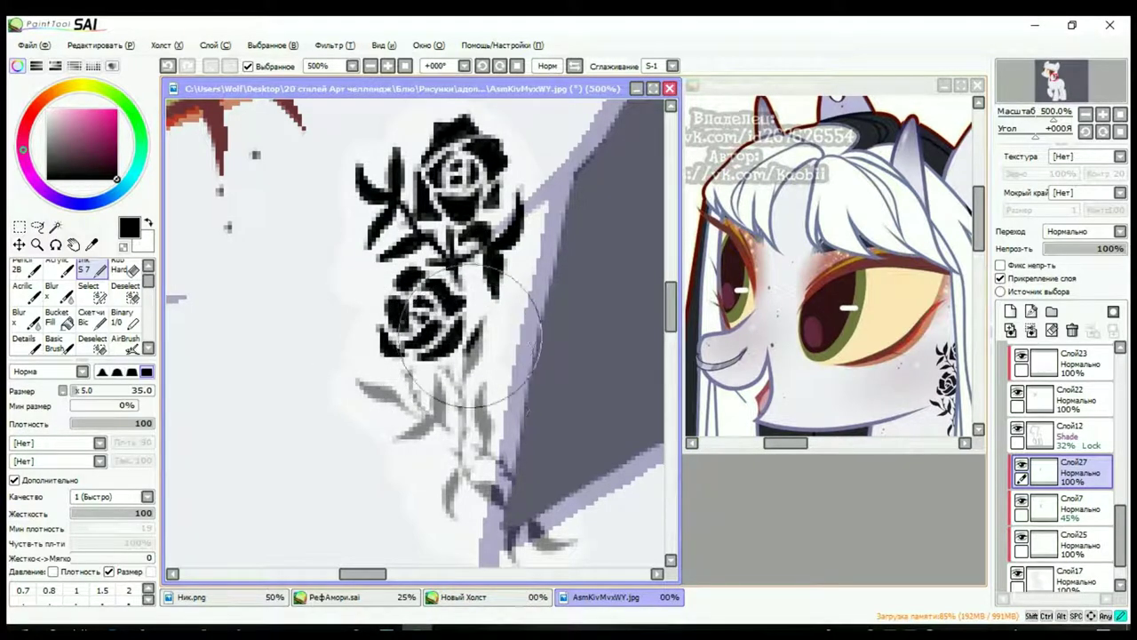
{"action": "mouse_move", "coordinate": [471, 364]}
{"action": "left_mouse_down"}
{"action": "mouse_move", "coordinate": [519, 469]}
{"action": "mouse_move", "coordinate": [406, 558]}
{"action": "mouse_move", "coordinate": [422, 427]}
{"action": "mouse_move", "coordinate": [343, 381]}
{"action": "mouse_move", "coordinate": [381, 419]}
{"action": "mouse_move", "coordinate": [484, 419]}
{"action": "mouse_move", "coordinate": [482, 451]}
{"action": "mouse_move", "coordinate": [375, 469]}
{"action": "left_mouse_up"}
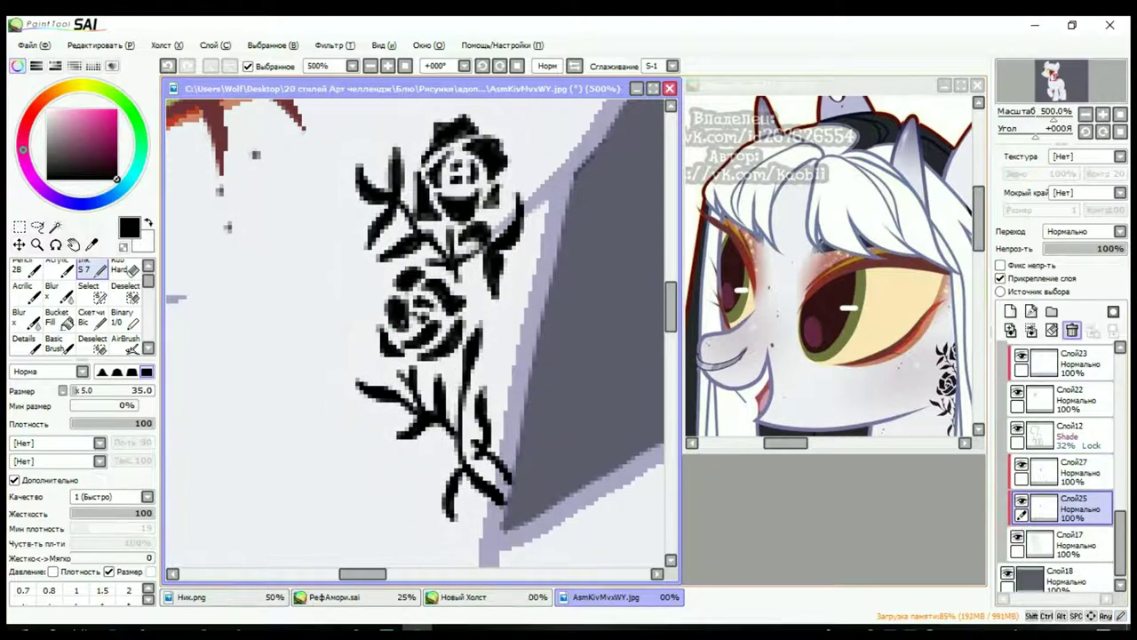
Step: Show the ear-hole sketch layer Слой4, place it directly above layer Слой12 and set its opacity to 26%
{"action": "key", "text": "minus"}
{"action": "scroll", "coordinate": [318, 302], "scroll_direction": "up", "scroll_amount": 2}
{"action": "scroll", "coordinate": [1057, 462], "scroll_direction": "up", "scroll_amount": 10}
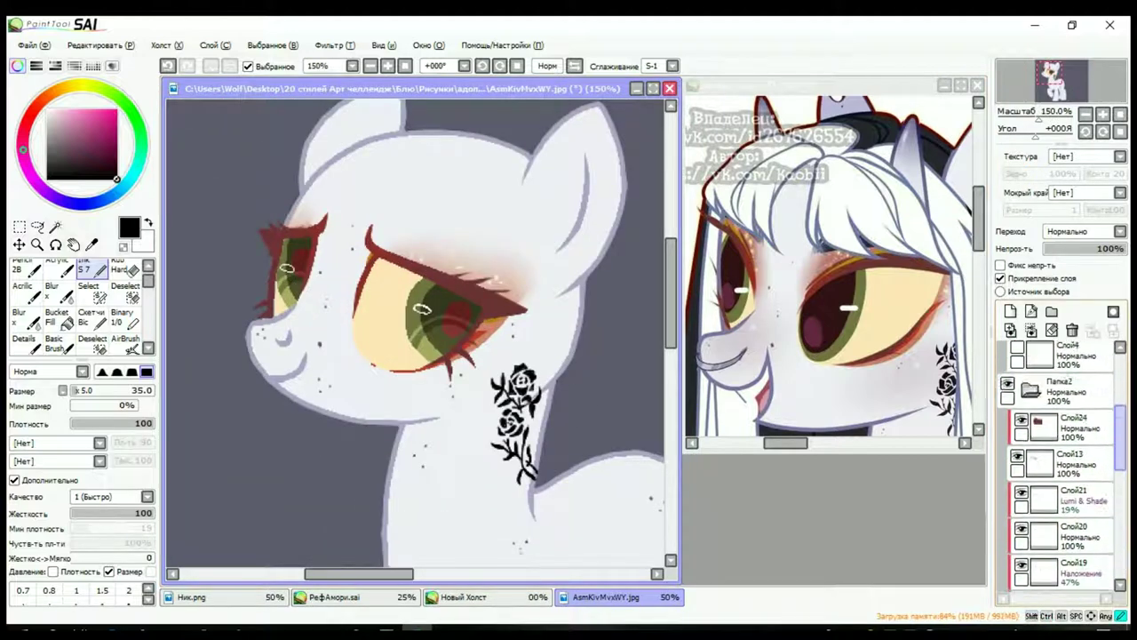
{"action": "left_click", "coordinate": [1017, 500]}
{"action": "scroll", "coordinate": [415, 333], "scroll_direction": "up", "scroll_amount": 2}
{"action": "left_click_drag", "start_coordinate": [1062, 507], "coordinate": [1062, 469]}
{"action": "left_click_drag", "start_coordinate": [1121, 249], "coordinate": [1065, 249]}
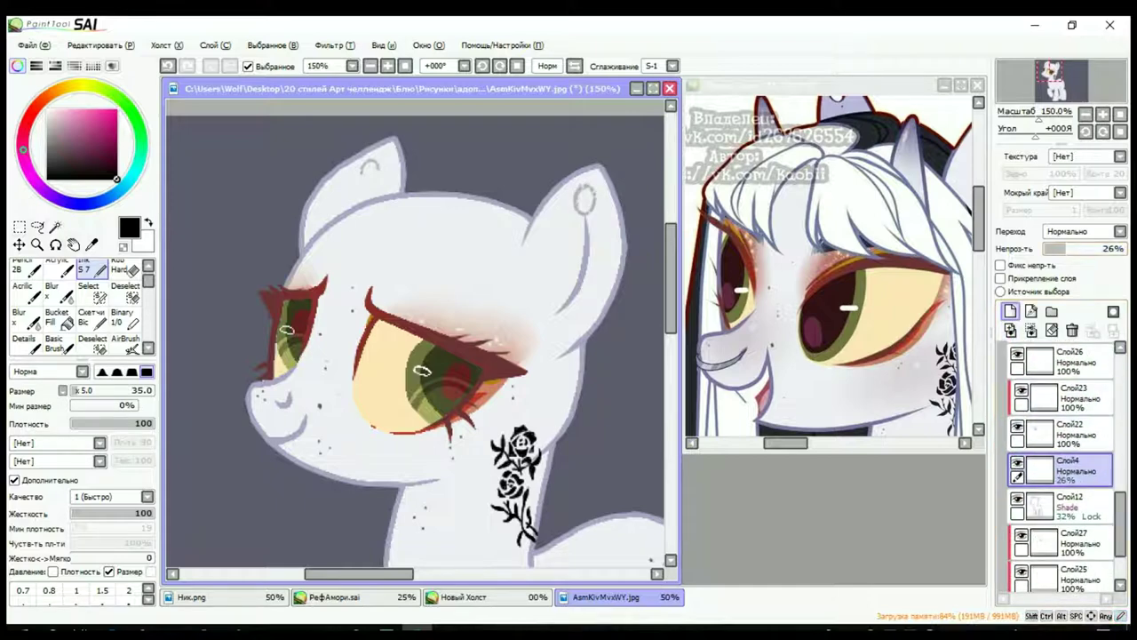
Step: Outline the oval holes in both ears in black on new layer Слой28 with the size 4 Binary brush
{"action": "key", "text": "ctrl+shift+n"}
{"action": "key", "text": "b"}
{"action": "scroll", "coordinate": [422, 337], "scroll_direction": "up", "scroll_amount": 4}
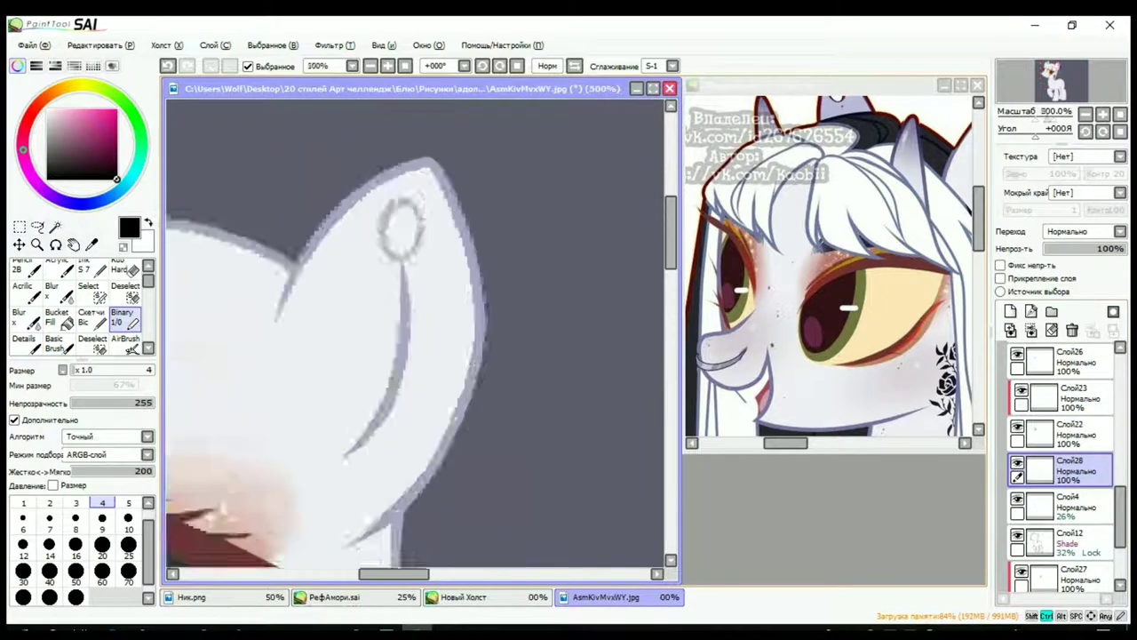
{"action": "mouse_move", "coordinate": [411, 206]}
{"action": "left_mouse_down"}
{"action": "mouse_move", "coordinate": [383, 208]}
{"action": "mouse_move", "coordinate": [432, 247]}
{"action": "mouse_move", "coordinate": [405, 210]}
{"action": "left_mouse_up"}
Step: Lock the transparency of layer Слой28 and recolour the ear-hole outlines in the reference's reddish brown with the Ink brush
{"action": "scroll", "coordinate": [413, 338], "scroll_direction": "down", "scroll_amount": 4}
{"action": "left_click", "coordinate": [462, 597]}
{"action": "scroll", "coordinate": [830, 267], "scroll_direction": "up", "scroll_amount": 3}
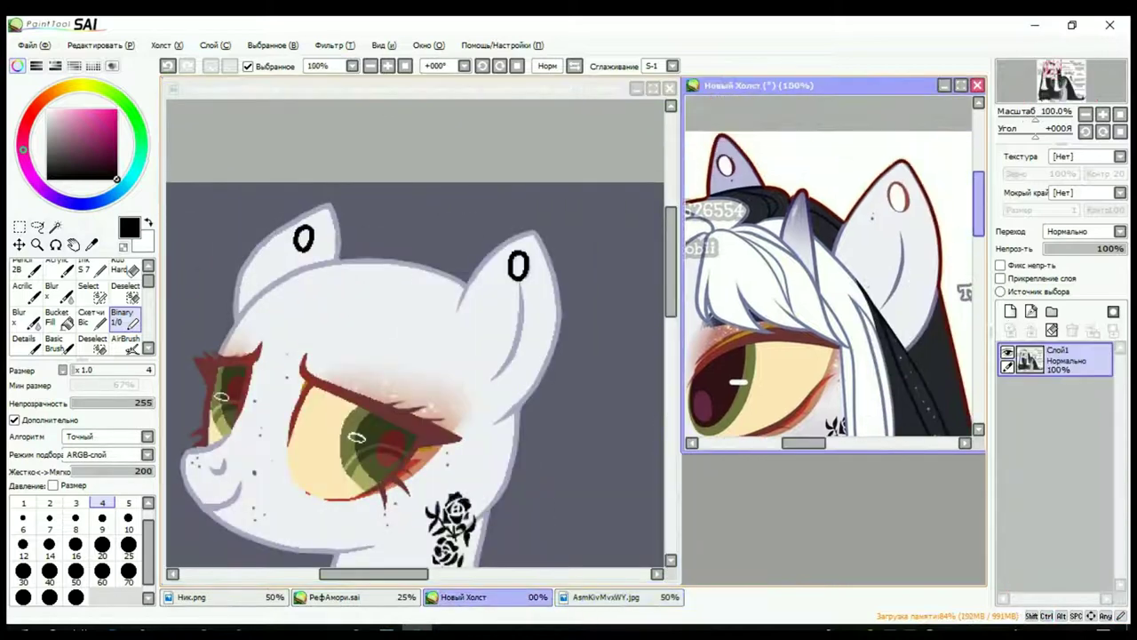
{"action": "key", "text": "ctrl+Tab"}
{"action": "key", "text": "n"}
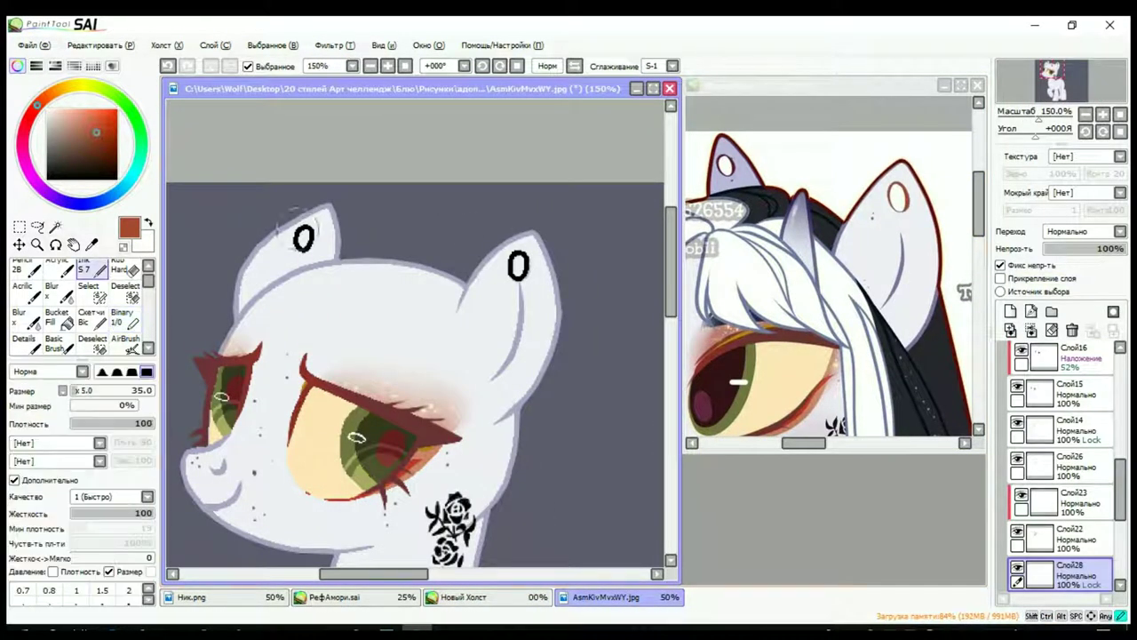
Step: Erase the body fill inside both ear holes on layer Слой17 with the size 30 hard eraser
{"action": "key", "text": "Down"}
{"action": "key", "text": "Down"}
{"action": "key", "text": "Down"}
{"action": "key", "text": "Down"}
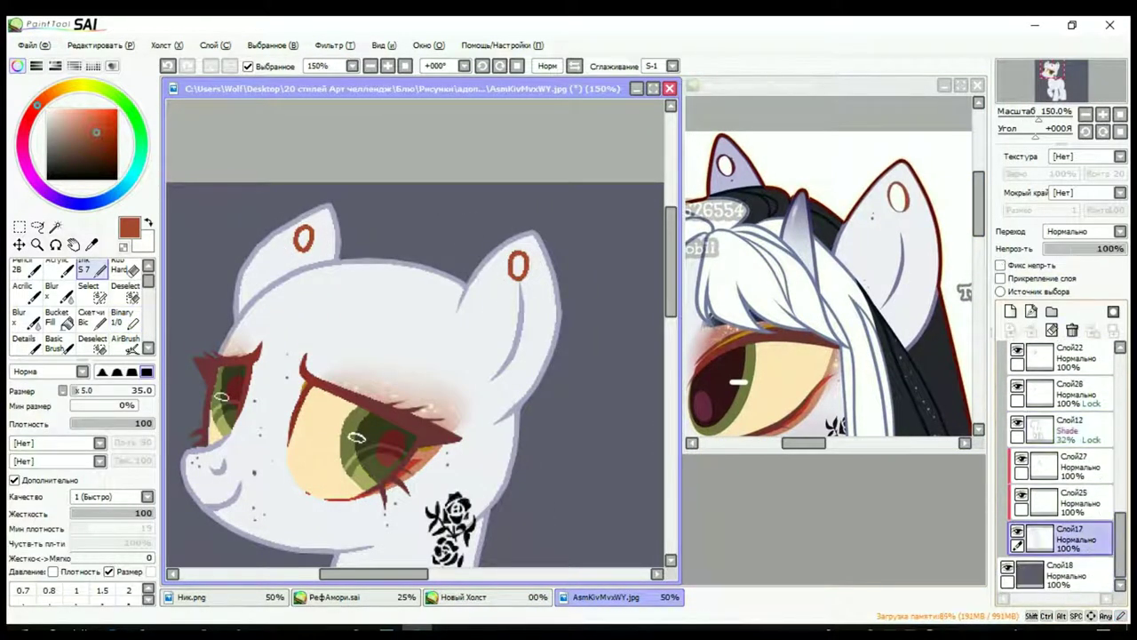
{"action": "key", "text": "w"}
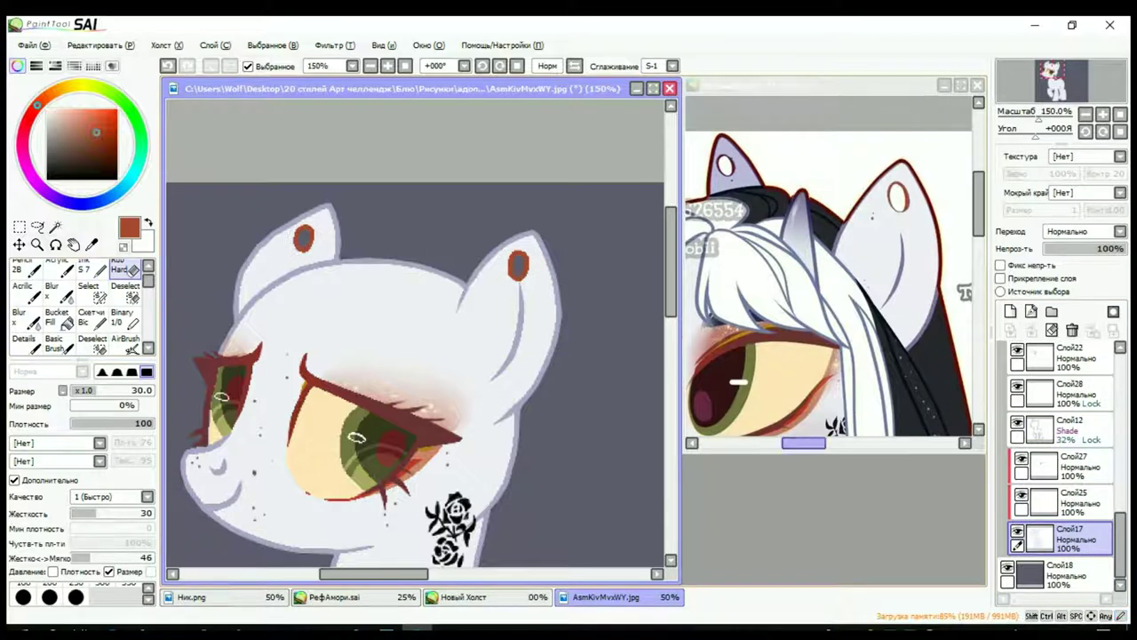
Step: Dot dark grey freckles on both ears on layer Слой25 with the size 35 Ink brush, following the reference
{"action": "key", "text": "ctrl+Tab"}
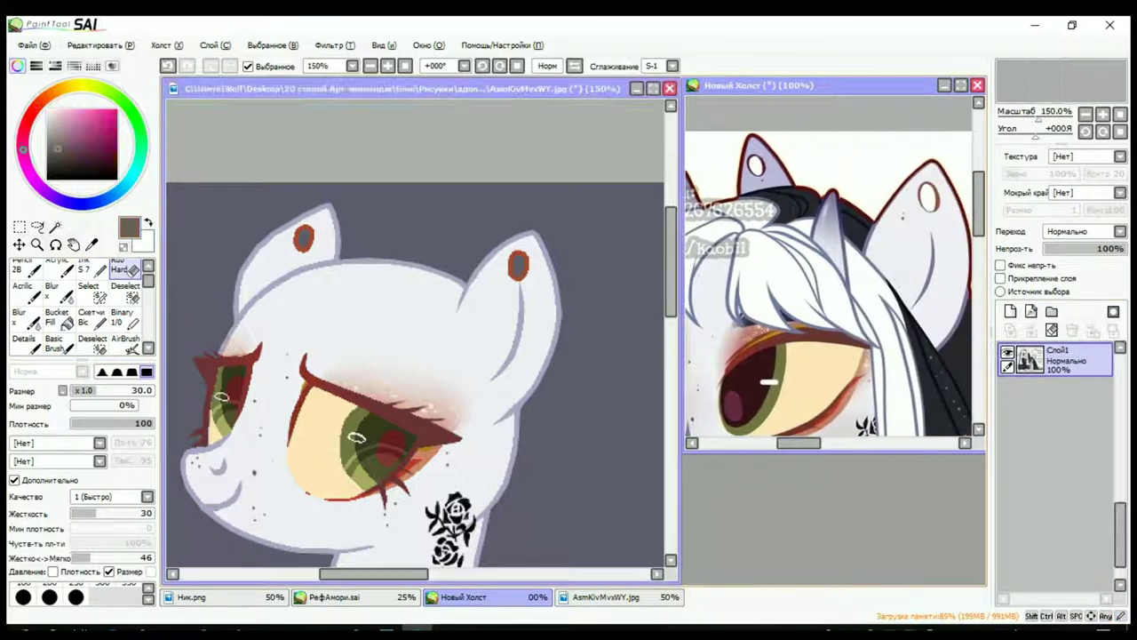
{"action": "key", "text": "ctrl+Tab"}
{"action": "key", "text": "Up"}
{"action": "key", "text": "Up"}
{"action": "key", "text": "n"}
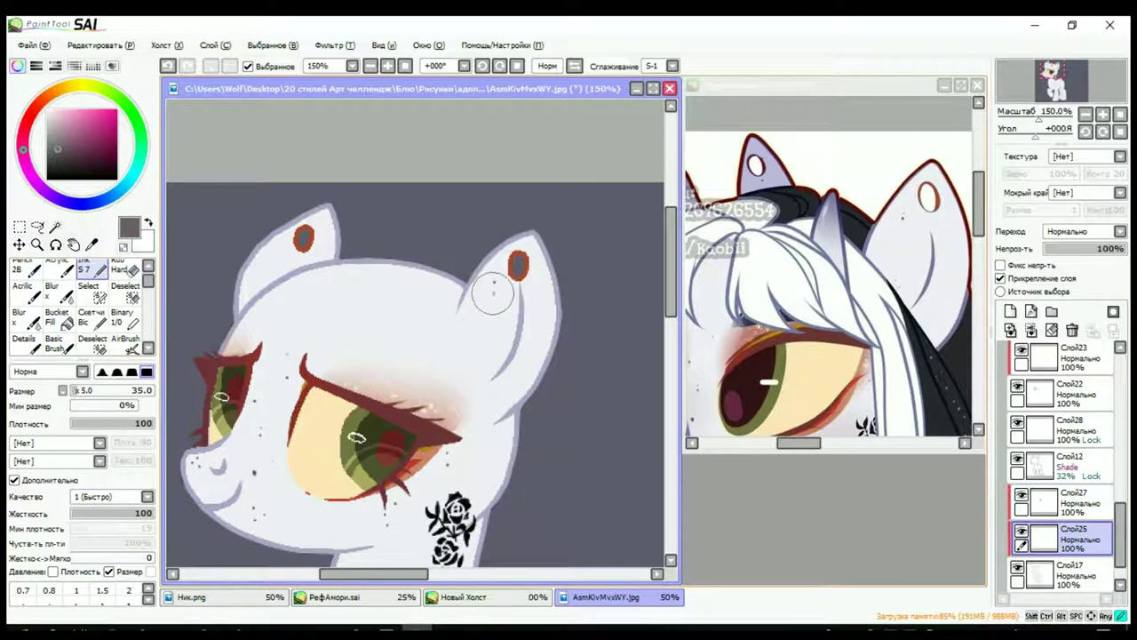
{"action": "scroll", "coordinate": [313, 238], "scroll_direction": "left", "scroll_amount": 1}
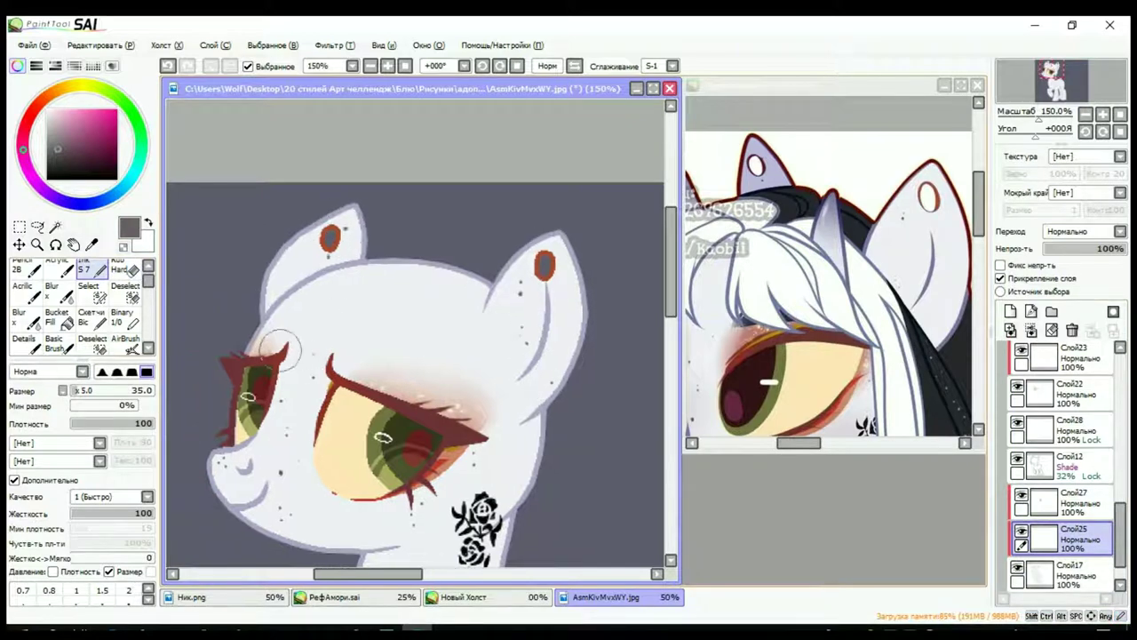
Step: Clip the Shade layer Слой12 to the layer beneath it
{"action": "key", "text": "Up"}
{"action": "key", "text": "Up"}
{"action": "key", "text": "ctrl+g"}
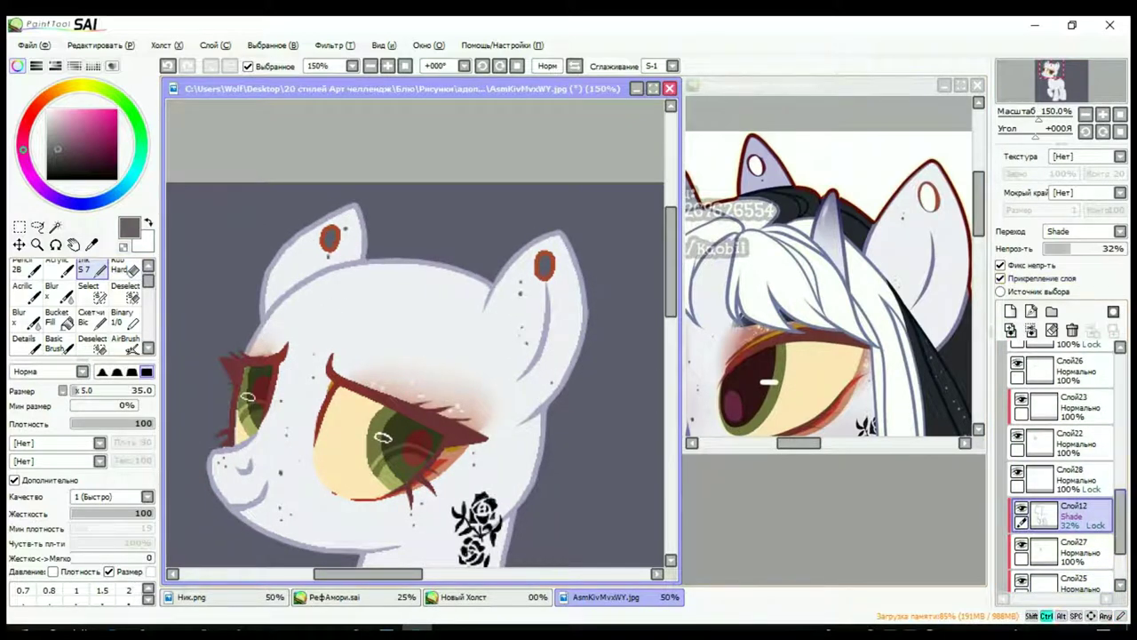
Step: Show the nose-ring sketch layer Слой8 over the muzzle and set its opacity to 40%
{"action": "key", "text": "ctrl+minus"}
{"action": "key", "text": "Up"}
{"action": "key", "text": "Up"}
{"action": "key", "text": "Up"}
{"action": "key", "text": "Up"}
{"action": "key", "text": "Up"}
{"action": "key", "text": "Up"}
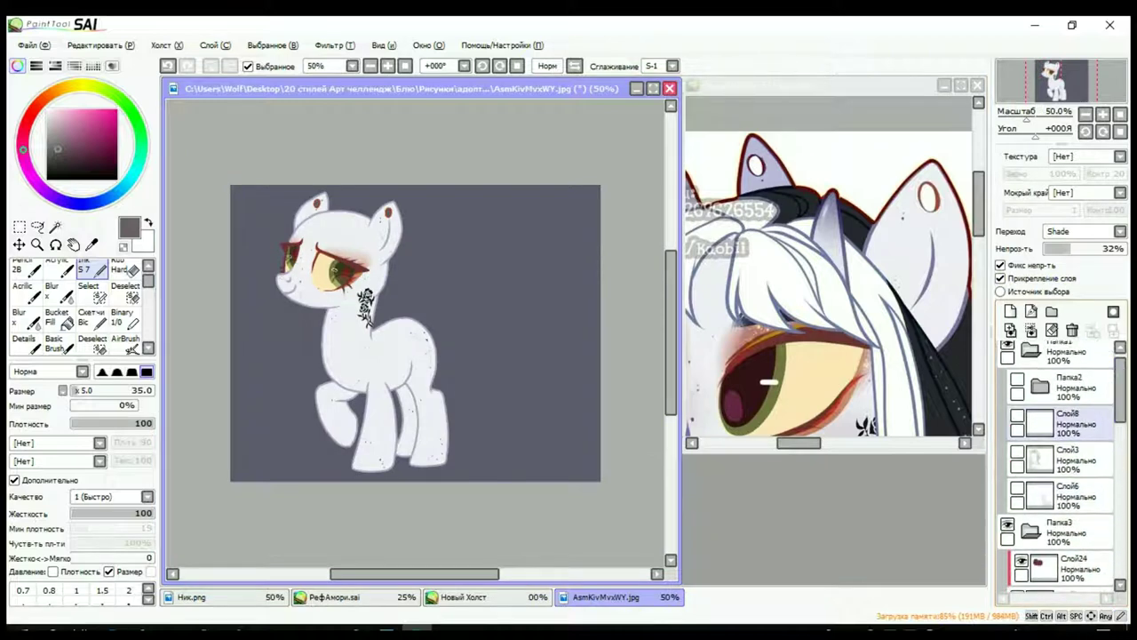
{"action": "key", "text": "ctrl+Tab"}
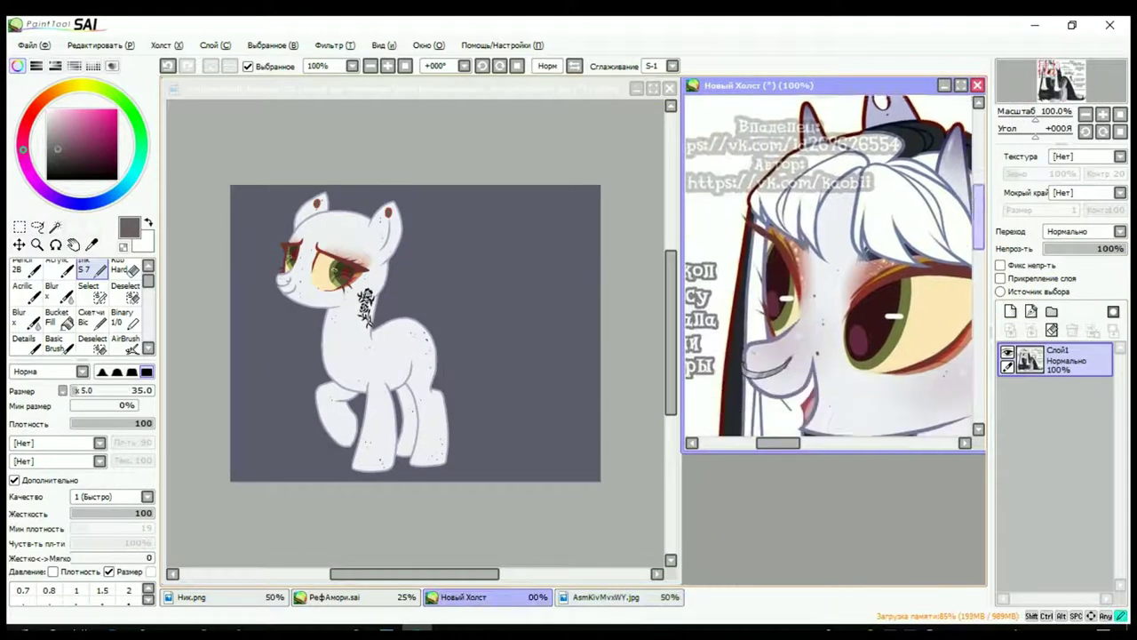
{"action": "key", "text": "ctrl+Tab"}
{"action": "scroll", "coordinate": [271, 287], "scroll_direction": "up", "scroll_amount": 7}
Step: Draw the nose ring in grey over its sketch on new layer Слой29 with the size 4 Binary brush
{"action": "key", "text": "b"}
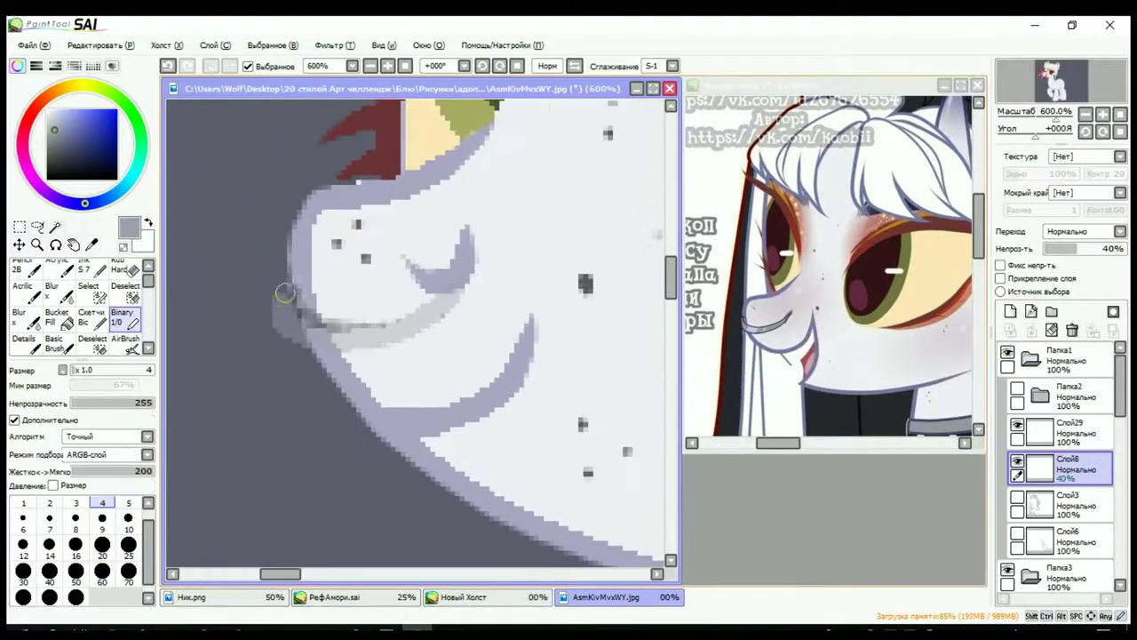
{"action": "key", "text": "Up"}
{"action": "left_click_drag", "start_coordinate": [351, 342], "coordinate": [434, 322]}
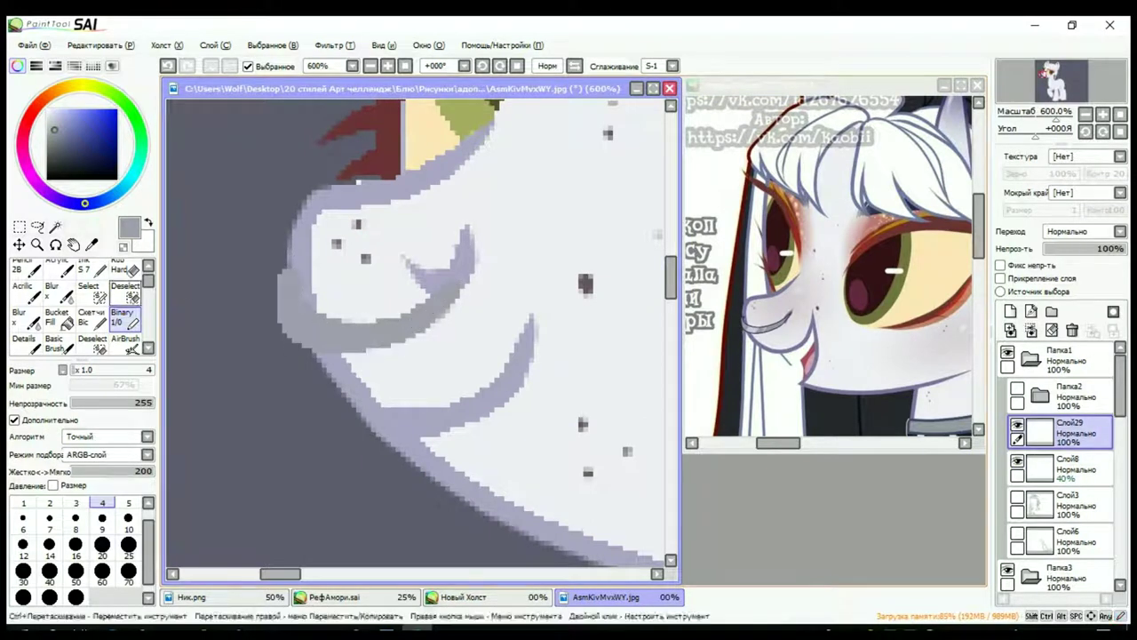
Step: Remove the sketch layer Слой8, set layer Слой29 to 56% opacity and trim the nose ring with the size 30 eraser
{"action": "key", "text": "e"}
{"action": "key", "text": "Down"}
{"action": "key", "text": "Up"}
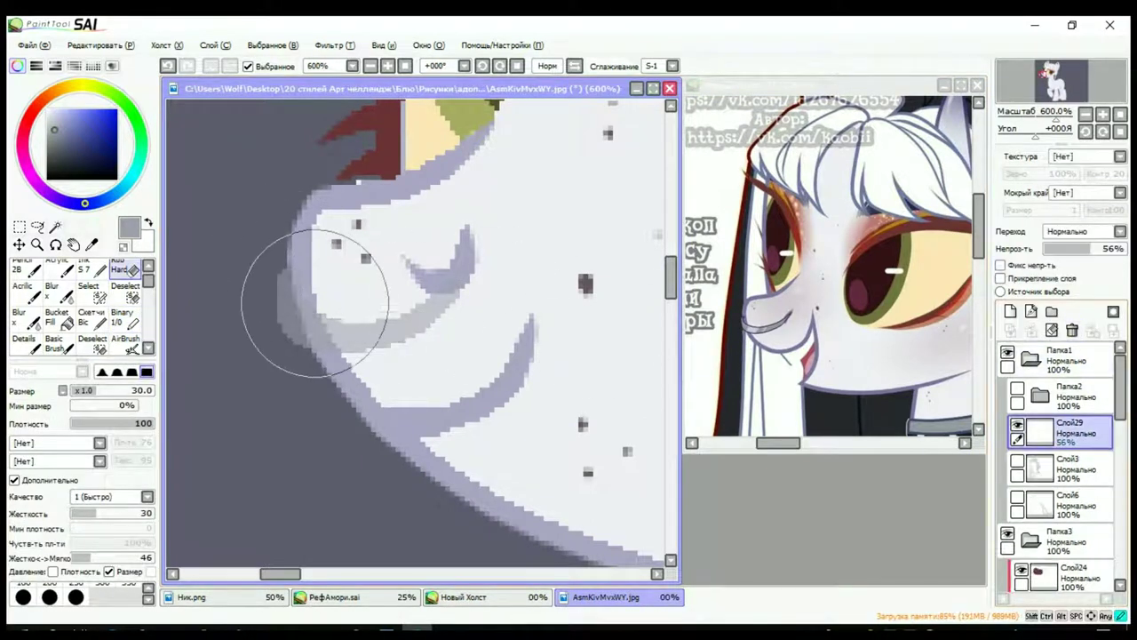
{"action": "mouse_move", "coordinate": [284, 285]}
{"action": "left_mouse_down"}
{"action": "mouse_move", "coordinate": [373, 342]}
{"action": "mouse_move", "coordinate": [453, 285]}
{"action": "left_mouse_up"}
Step: Give the nose ring a dark edge effect and paint white highlights on clipped Overlay layer Слой30 at 47% opacity with a size 2 Binary brush
{"action": "key", "text": "n"}
{"action": "key", "text": "b"}
{"action": "left_click_drag", "start_coordinate": [307, 344], "coordinate": [336, 324]}
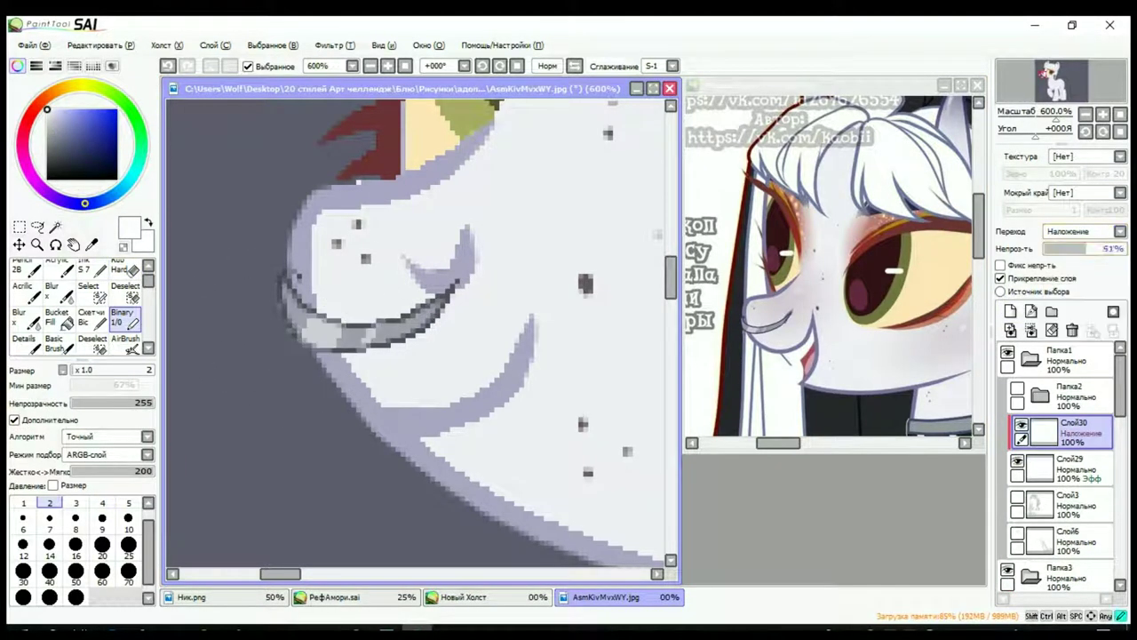
{"action": "key", "text": "ctrl+minus"}
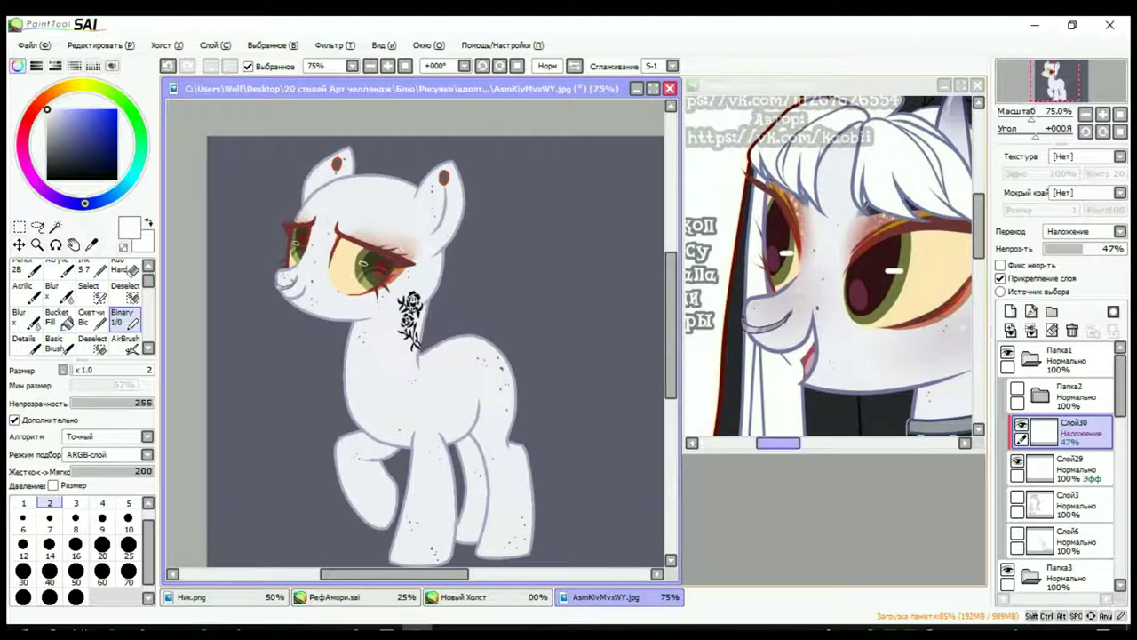
Step: Show the hair and horn sketch layer Слой3, set its opacity to 30% and put it in new folder Папка4
{"action": "key", "text": "ctrl+Tab"}
{"action": "key", "text": "ctrl+Tab"}
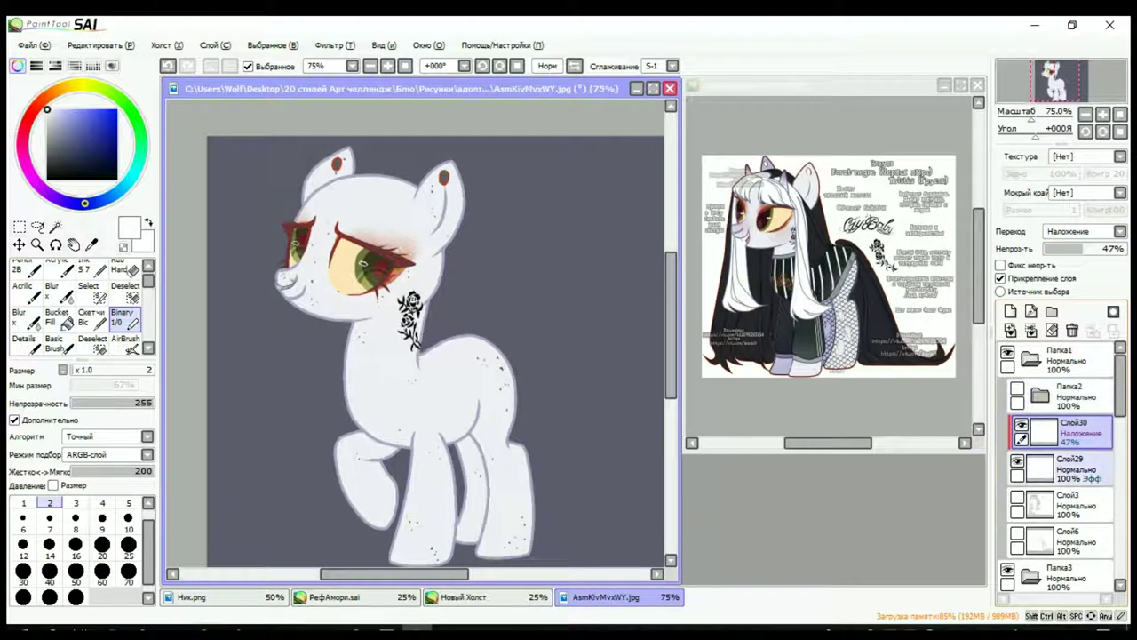
{"action": "left_click", "coordinate": [1017, 500]}
{"action": "left_click", "coordinate": [1017, 536]}
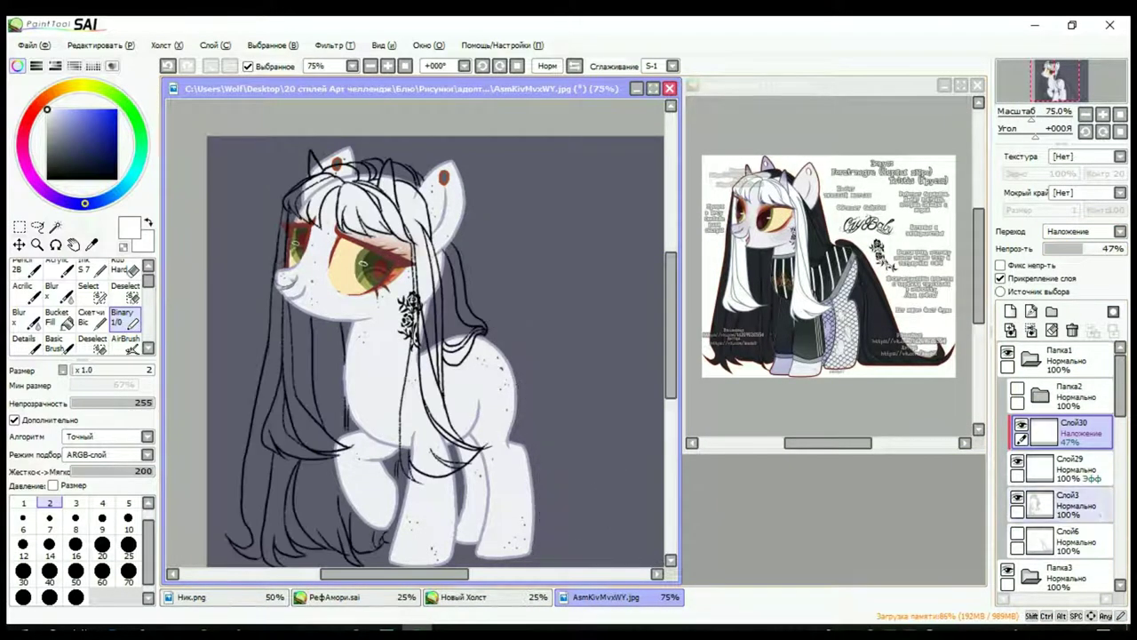
{"action": "left_click", "coordinate": [1066, 504]}
{"action": "left_click", "coordinate": [1072, 249]}
{"action": "left_click", "coordinate": [1051, 311]}
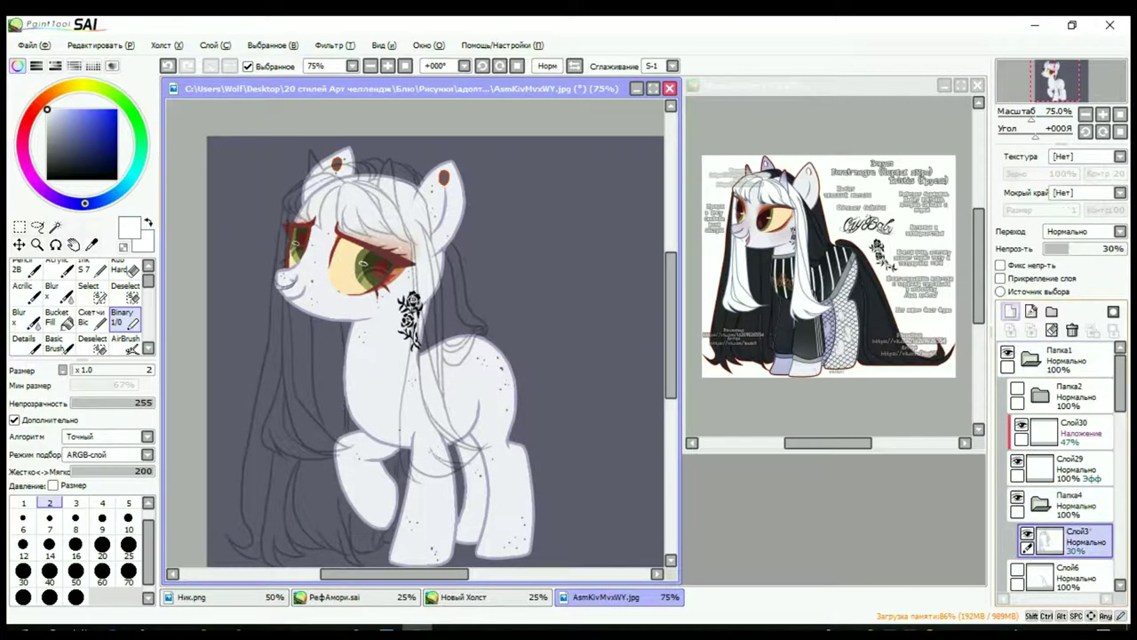
Step: Outline the near horn in black over the sketch on new layer Слой31 with the size 5 Binary brush
{"action": "left_click", "coordinate": [1010, 311]}
{"action": "scroll", "coordinate": [390, 151], "scroll_direction": "up", "scroll_amount": 4}
{"action": "scroll", "coordinate": [800, 177], "scroll_direction": "up", "scroll_amount": 4}
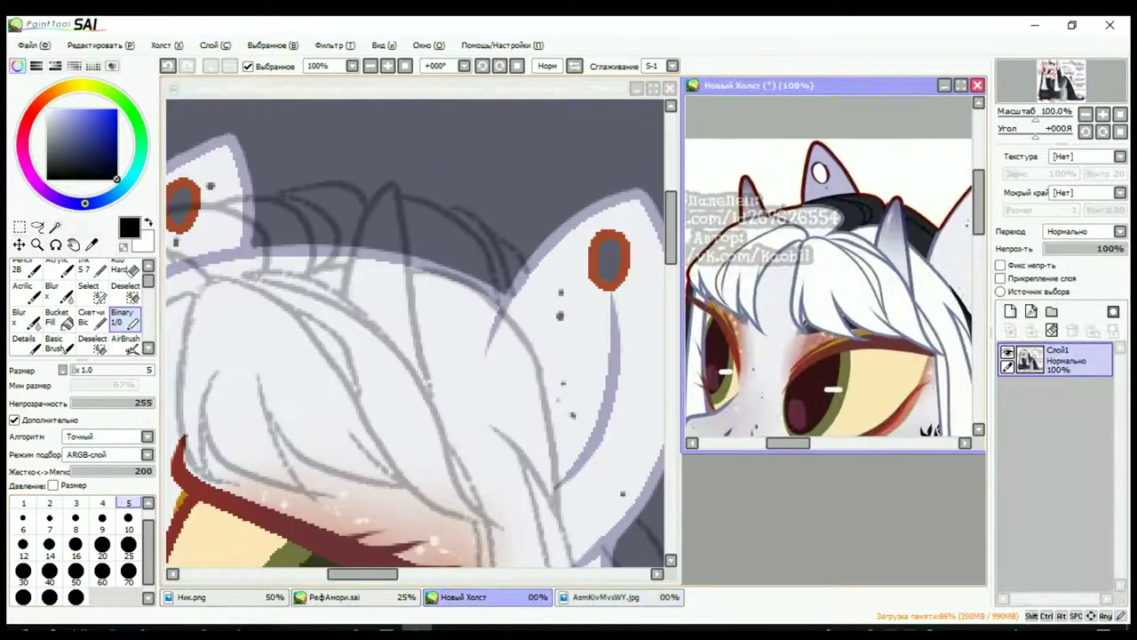
{"action": "left_click_drag", "start_coordinate": [358, 227], "coordinate": [418, 391]}
{"action": "key", "text": "e"}
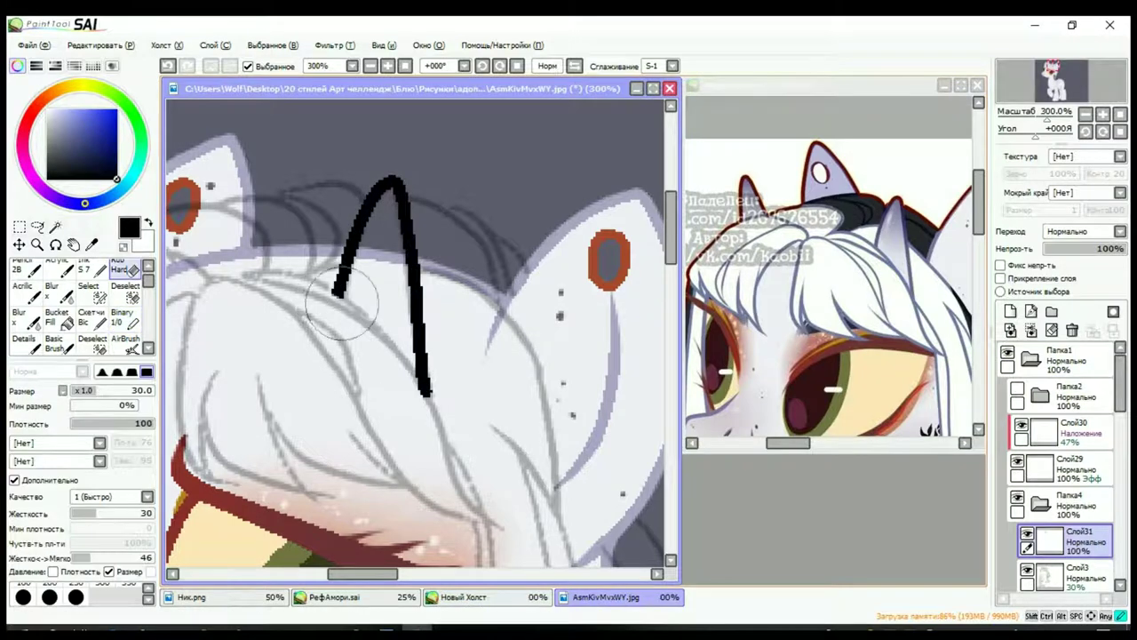
Step: Outline the far horn in black in front of the far ear on layer Слой31 and tidy its base
{"action": "scroll", "coordinate": [390, 338], "scroll_direction": "down", "scroll_amount": 4}
{"action": "scroll", "coordinate": [391, 337], "scroll_direction": "up", "scroll_amount": 5}
{"action": "key", "text": "e"}
{"action": "left_click_drag", "start_coordinate": [282, 351], "coordinate": [333, 264]}
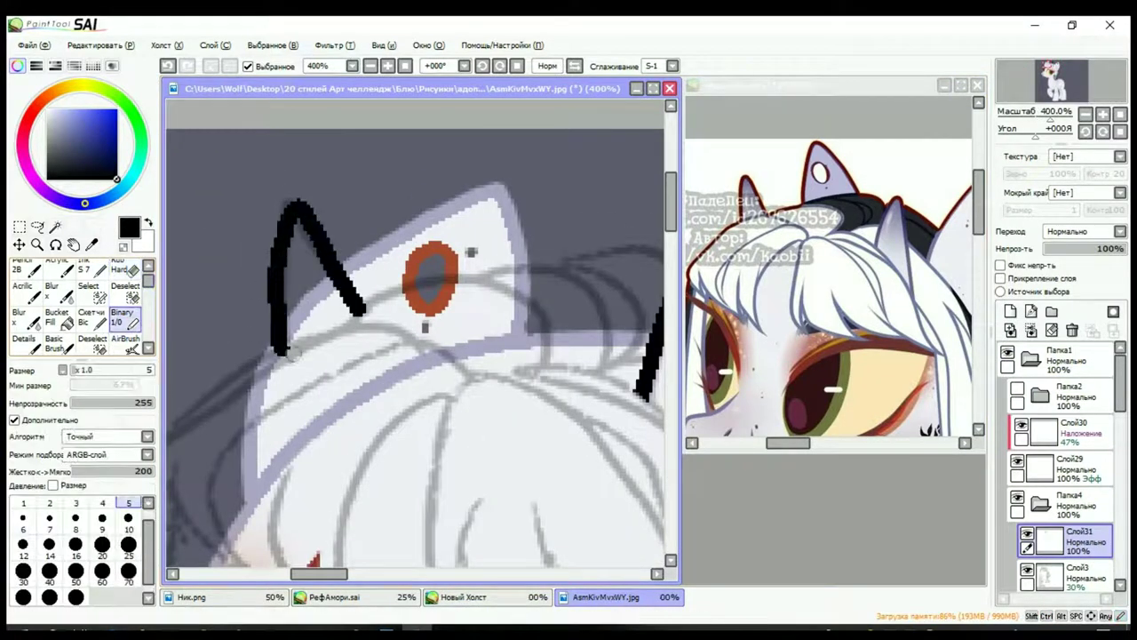
{"action": "left_click_drag", "start_coordinate": [293, 350], "coordinate": [265, 360]}
{"action": "key", "text": "e"}
Step: Select both horn outlines, close their open bases with the Select brush and move layer Слой31 between Слой28 and Слой12
{"action": "scroll", "coordinate": [370, 304], "scroll_direction": "down", "scroll_amount": 2}
{"action": "key", "text": "w"}
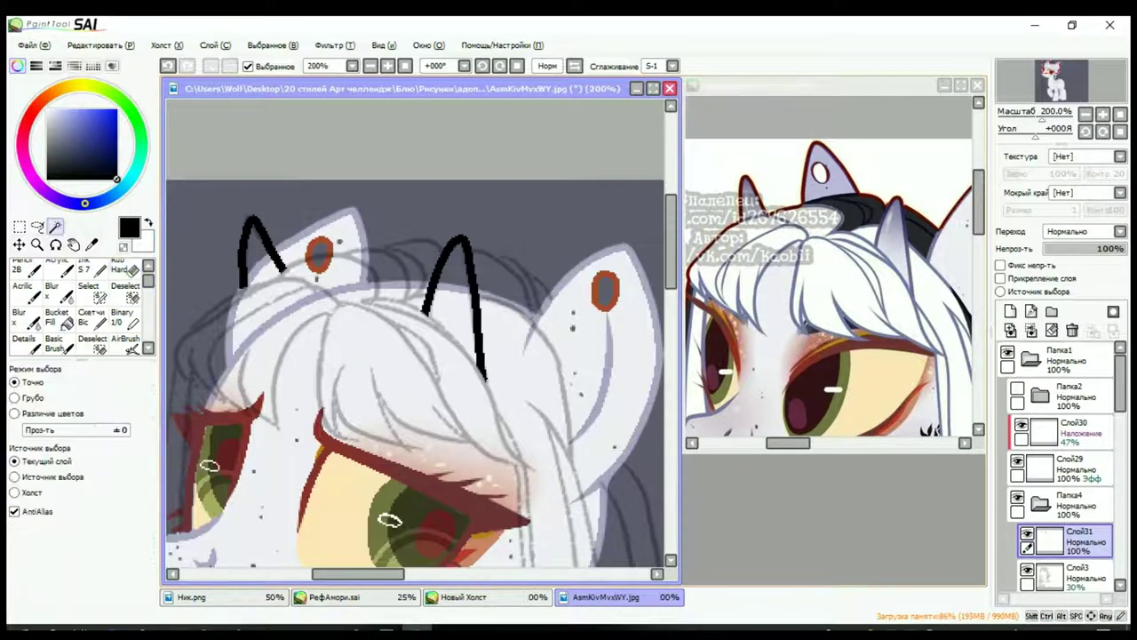
{"action": "key", "text": "s"}
{"action": "left_click_drag", "start_coordinate": [245, 282], "coordinate": [281, 273]}
{"action": "left_click_drag", "start_coordinate": [428, 313], "coordinate": [469, 353]}
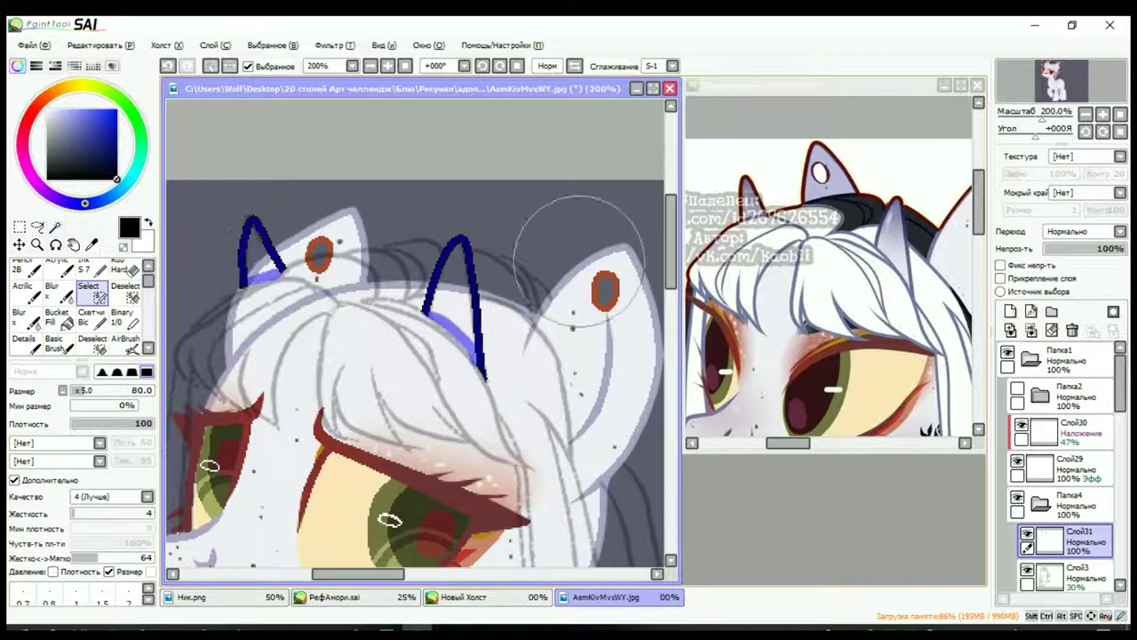
{"action": "scroll", "coordinate": [1057, 467], "scroll_direction": "down", "scroll_amount": 5}
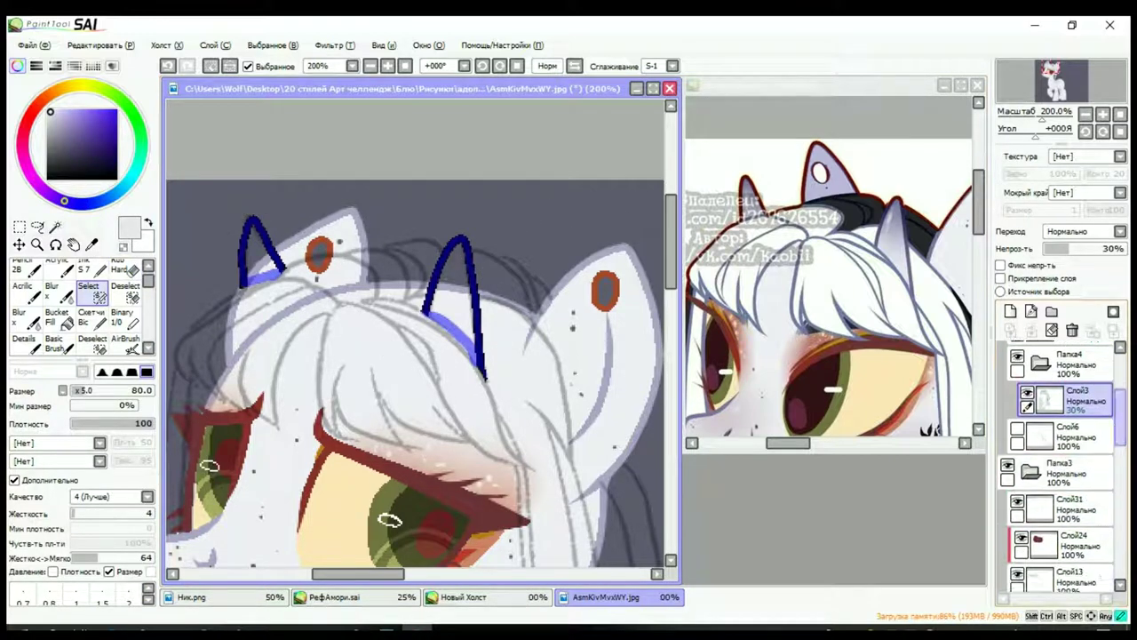
{"action": "scroll", "coordinate": [1057, 466], "scroll_direction": "down", "scroll_amount": 4}
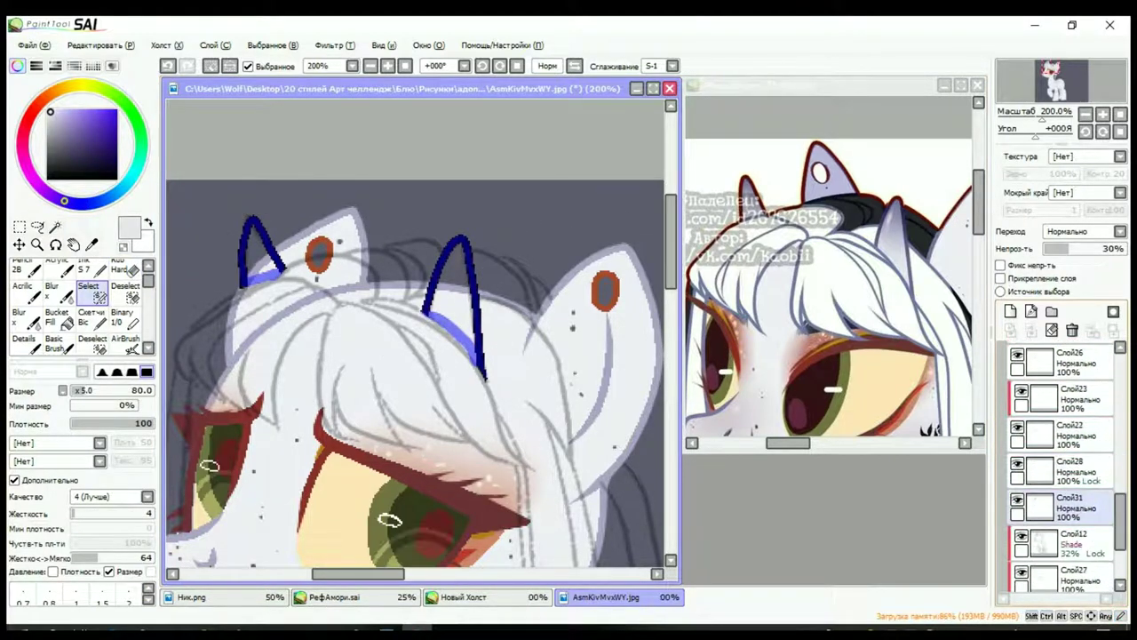
Step: Fill the insides of both selected horns with the pale body colour on layer Слой17
{"action": "scroll", "coordinate": [1057, 467], "scroll_direction": "down", "scroll_amount": 2}
{"action": "key", "text": "w"}
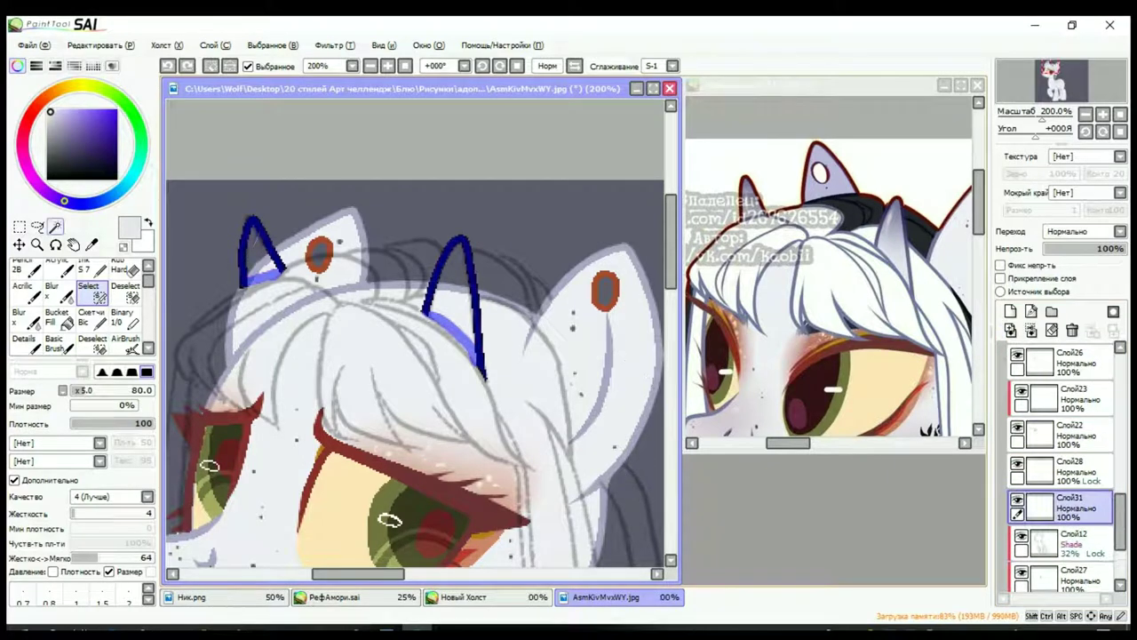
{"action": "scroll", "coordinate": [1057, 467], "scroll_direction": "down", "scroll_amount": 2}
{"action": "left_click", "coordinate": [1066, 538]}
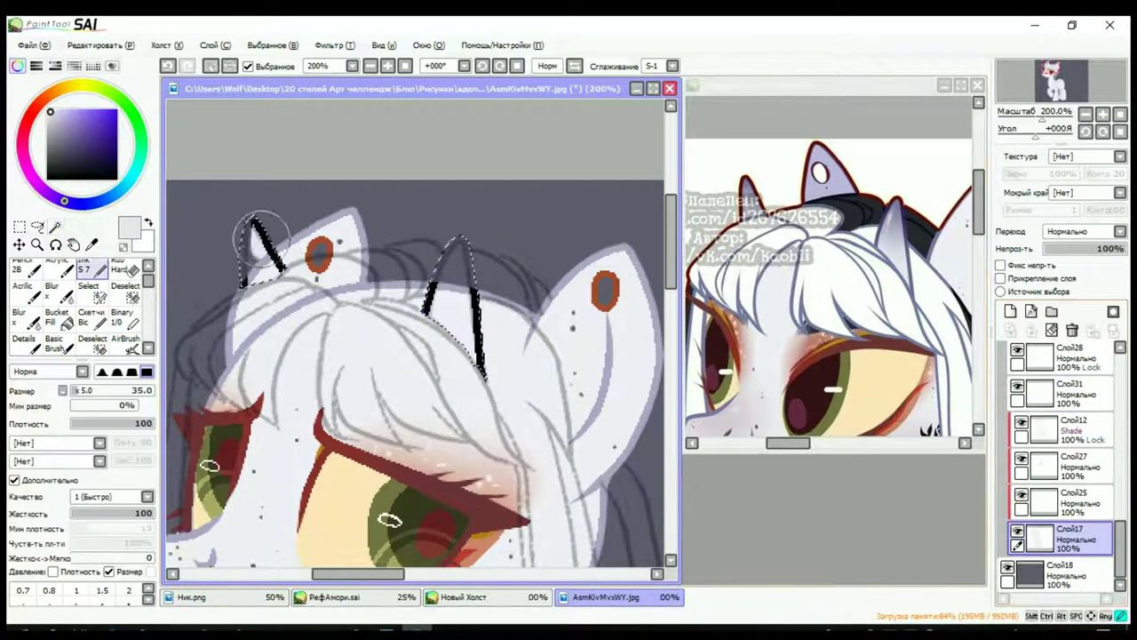
{"action": "key", "text": "n"}
Step: Erase the head and ear lines crossing the selected horns on layer Слой12, and clear the selection
{"action": "left_click", "coordinate": [449, 266], "text": "ctrl+shift"}
{"action": "key", "text": "b"}
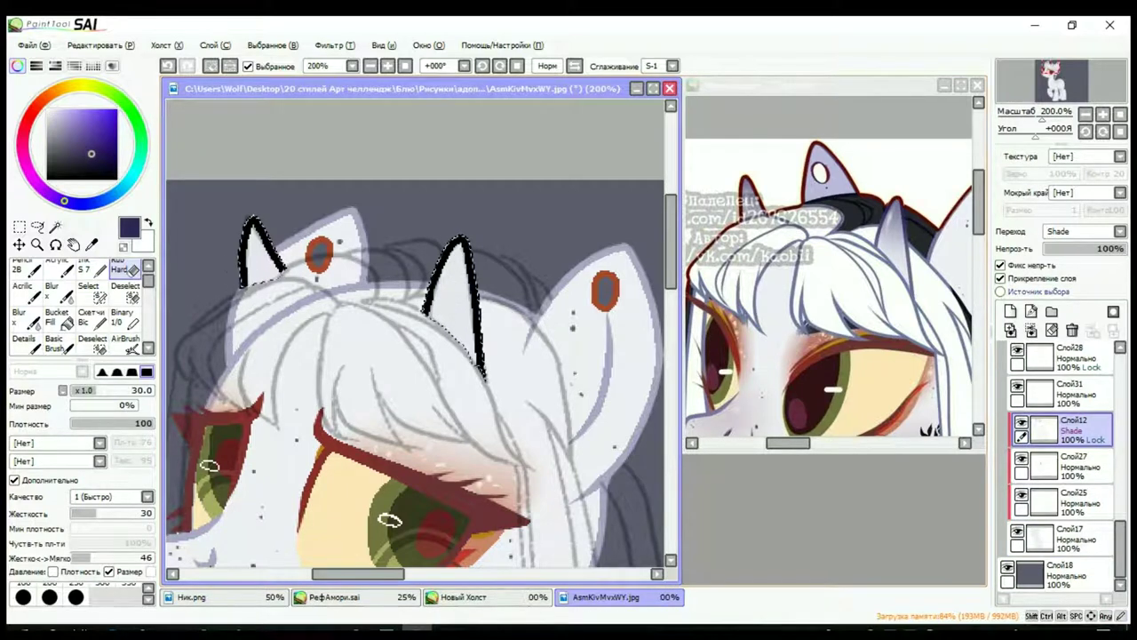
{"action": "key", "text": "ctrl+d"}
{"action": "key", "text": "n"}
{"action": "key", "text": "ctrl+z"}
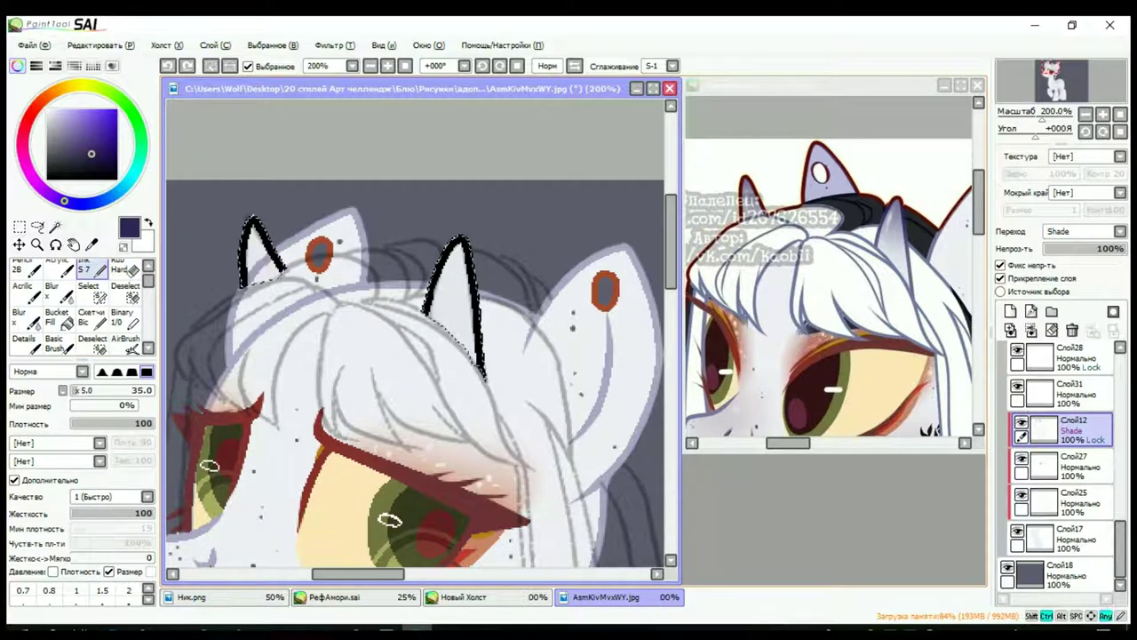
{"action": "key", "text": "b"}
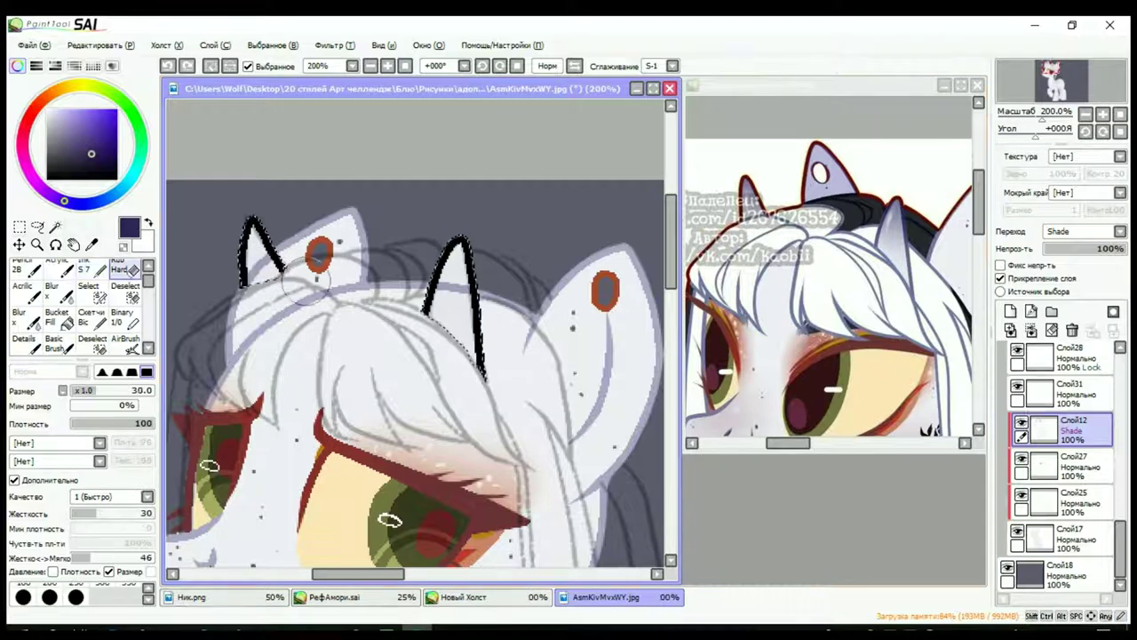
{"action": "key", "text": "ctrl+d"}
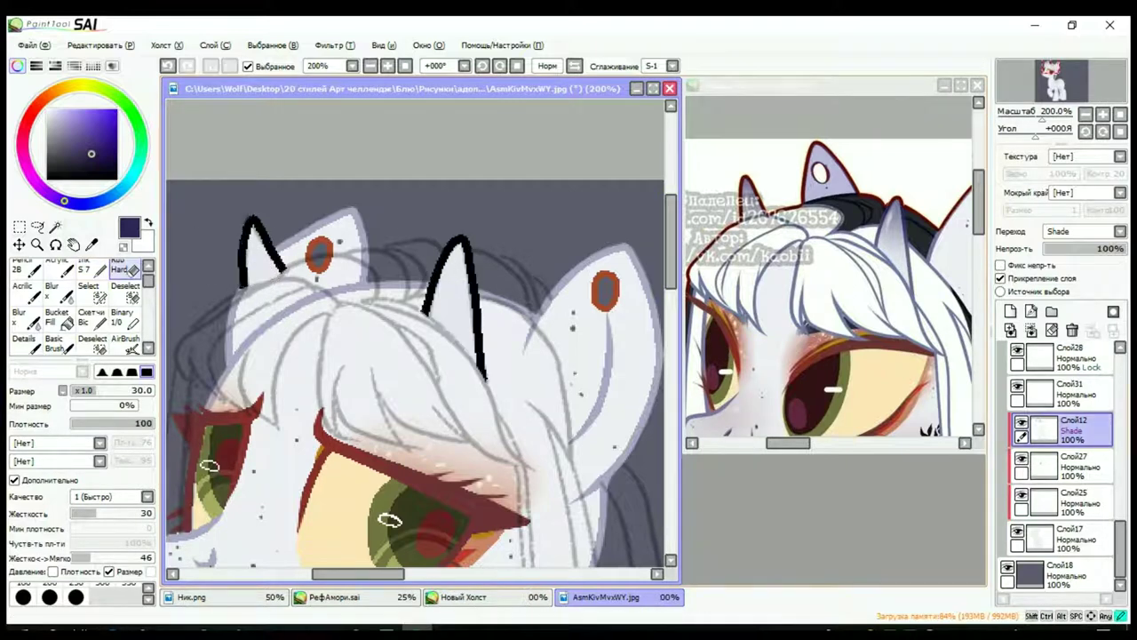
Step: Try recolouring both horn outlines dark blue on layer Слой12
{"action": "key", "text": "n"}
{"action": "left_click_drag", "start_coordinate": [242, 284], "coordinate": [283, 268]}
{"action": "left_click_drag", "start_coordinate": [424, 313], "coordinate": [476, 282]}
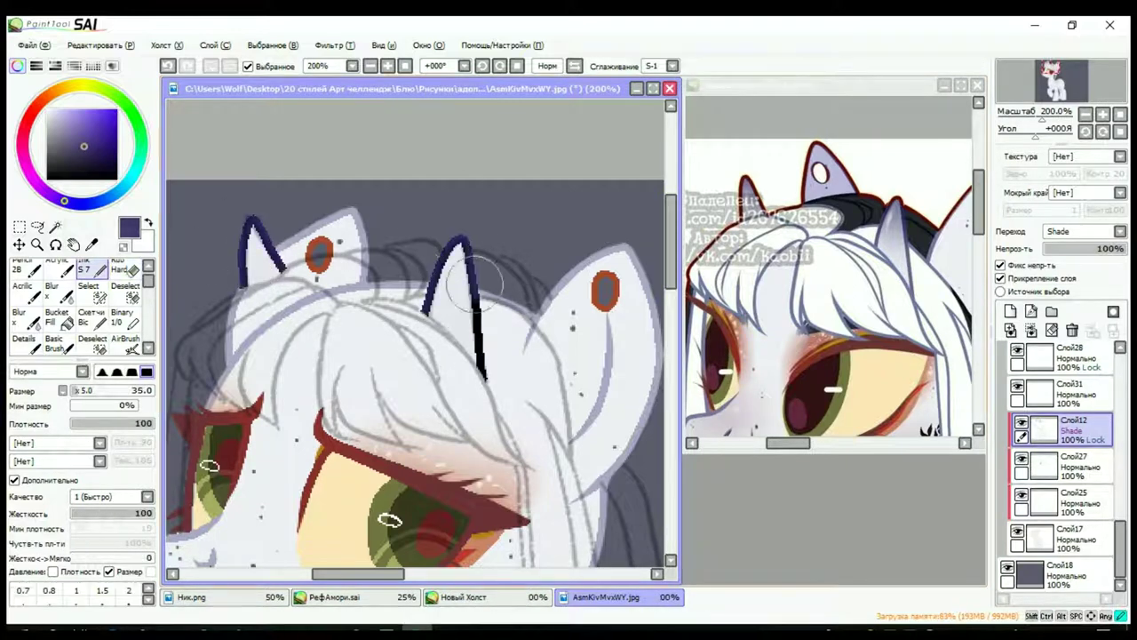
Step: Recolour both horn outlines on layer Слой12 with the lavender sampled from the ear outline
{"action": "left_click", "coordinate": [570, 273], "text": "alt"}
{"action": "key", "text": "ctrl+z"}
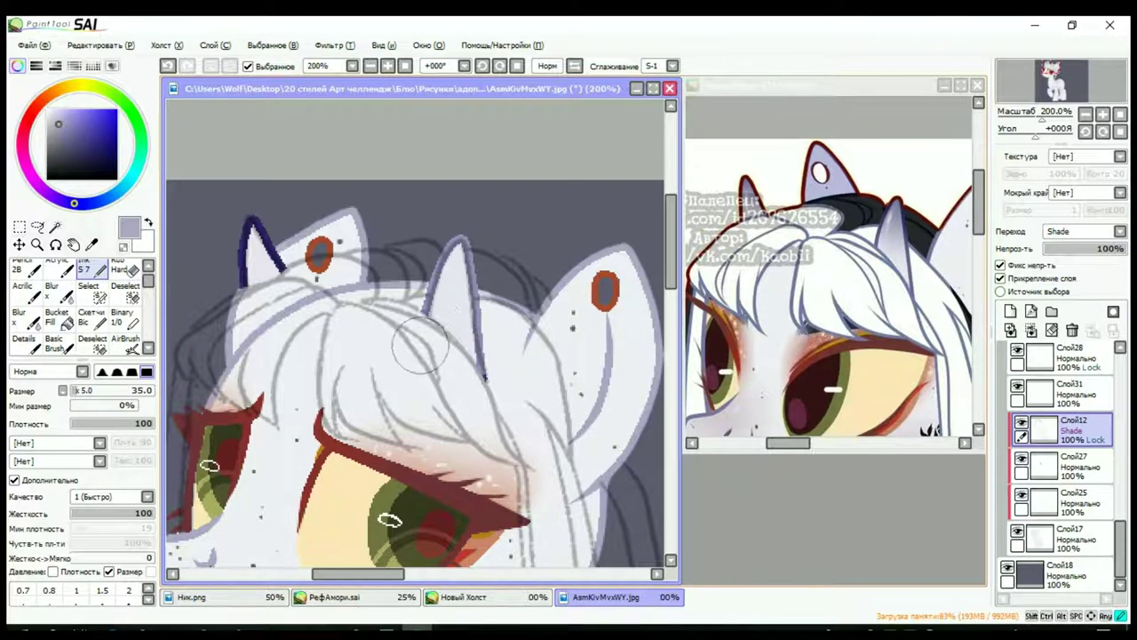
{"action": "key", "text": "ctrl+z"}
{"action": "key", "text": "ctrl+y"}
{"action": "key", "text": "ctrl+y"}
{"action": "scroll", "coordinate": [336, 194], "scroll_direction": "down", "scroll_amount": 4}
{"action": "scroll", "coordinate": [337, 194], "scroll_direction": "up", "scroll_amount": 5}
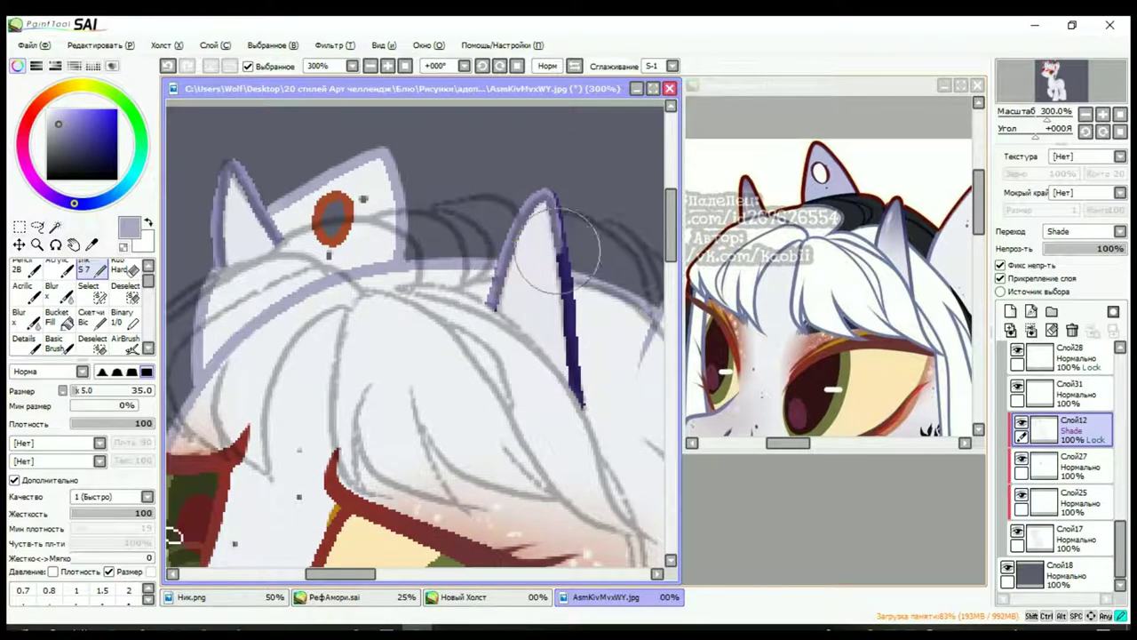
{"action": "left_click_drag", "start_coordinate": [563, 247], "coordinate": [567, 285]}
{"action": "scroll", "coordinate": [492, 311], "scroll_direction": "down", "scroll_amount": 5}
Step: Erase the sketch lines over the horns on sketch layer Слой3
{"action": "left_click", "coordinate": [1062, 471]}
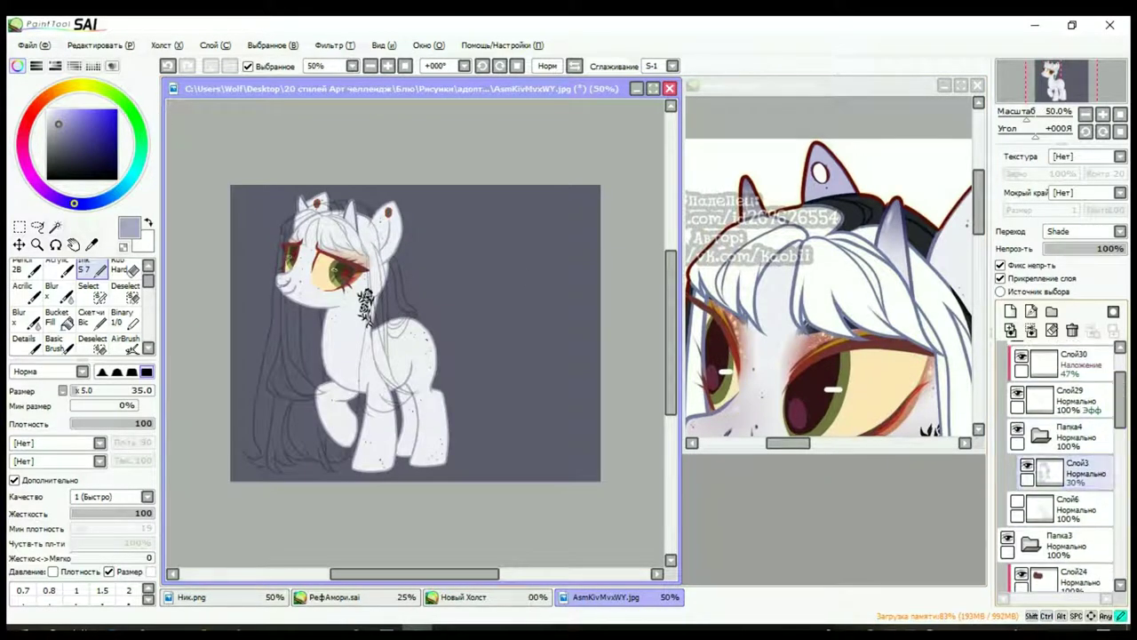
{"action": "scroll", "coordinate": [304, 260], "scroll_direction": "up", "scroll_amount": 5}
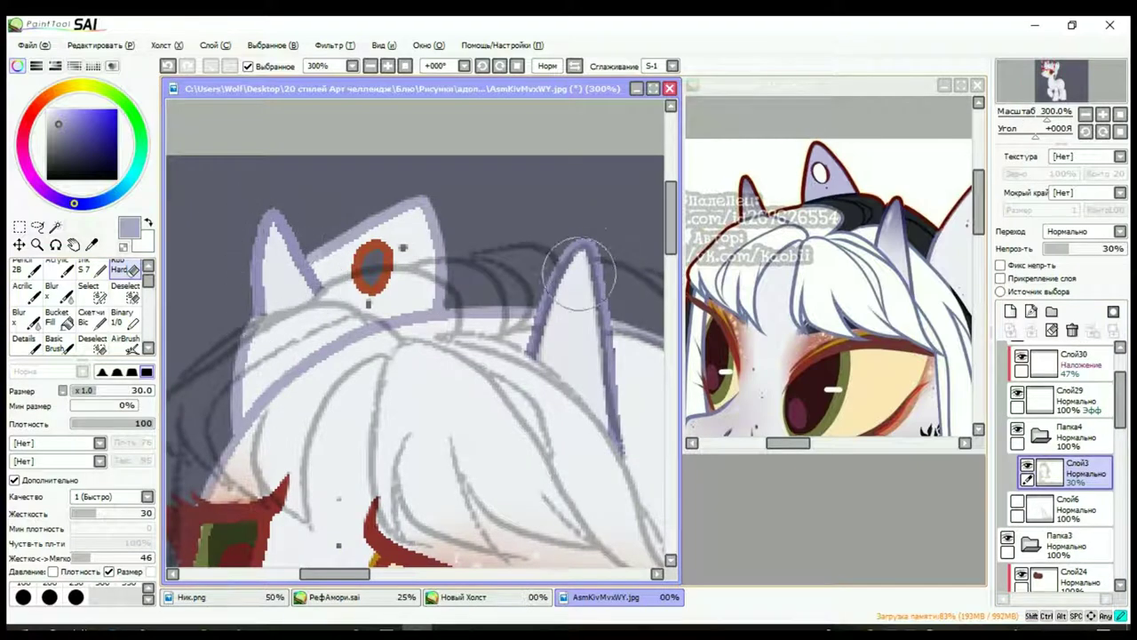
{"action": "left_click_drag", "start_coordinate": [579, 273], "coordinate": [621, 427]}
{"action": "scroll", "coordinate": [417, 337], "scroll_direction": "down", "scroll_amount": 5}
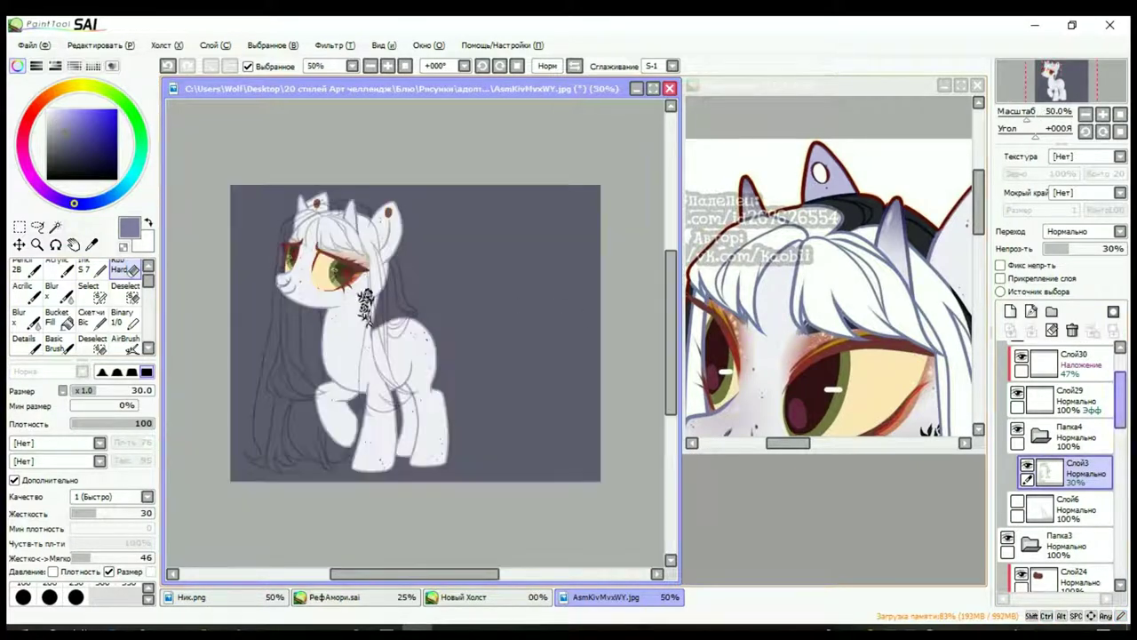
Step: Shade both horn tips in lavender on new clipped layer Слой32, blend the shading with Blur and set the layer's opacity to 65%
{"action": "scroll", "coordinate": [1057, 462], "scroll_direction": "up", "scroll_amount": 5}
{"action": "left_click", "coordinate": [1079, 533]}
{"action": "scroll", "coordinate": [255, 178], "scroll_direction": "up", "scroll_amount": 5}
{"action": "key", "text": "n"}
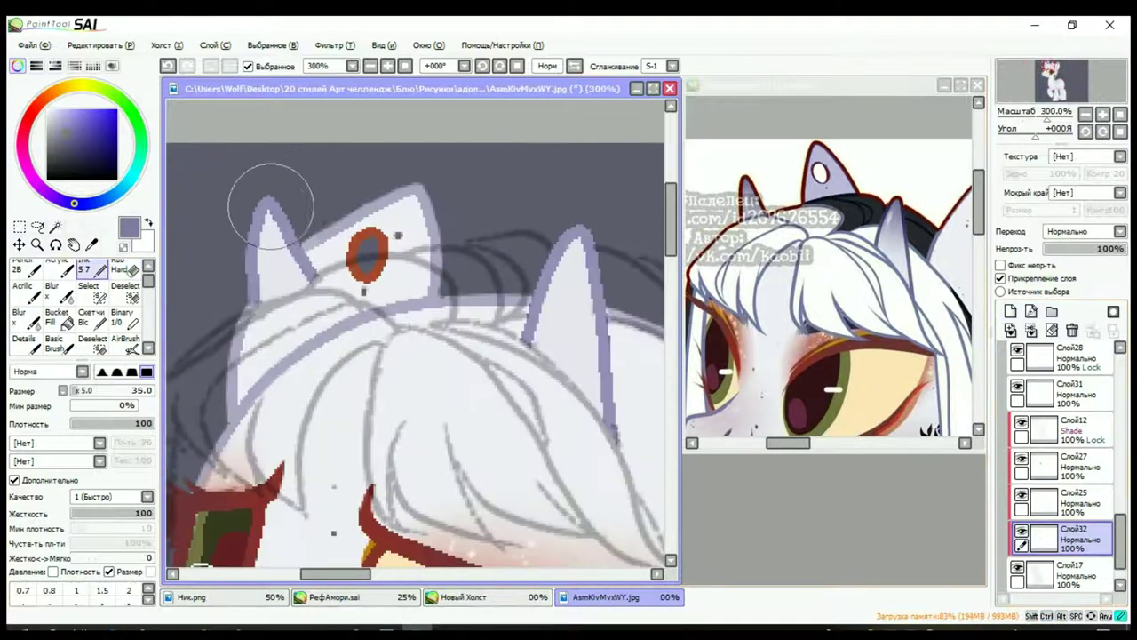
{"action": "mouse_move", "coordinate": [266, 198]}
{"action": "left_mouse_down"}
{"action": "mouse_move", "coordinate": [251, 253]}
{"action": "mouse_move", "coordinate": [277, 229]}
{"action": "left_mouse_up"}
{"action": "mouse_move", "coordinate": [537, 282]}
{"action": "left_mouse_down"}
{"action": "mouse_move", "coordinate": [573, 231]}
{"action": "mouse_move", "coordinate": [593, 283]}
{"action": "left_mouse_up"}
{"action": "key", "text": "x"}
{"action": "mouse_move", "coordinate": [268, 218]}
{"action": "left_mouse_down"}
{"action": "mouse_move", "coordinate": [286, 266]}
{"action": "mouse_move", "coordinate": [266, 213]}
{"action": "left_mouse_up"}
{"action": "left_click_drag", "start_coordinate": [533, 329], "coordinate": [582, 316]}
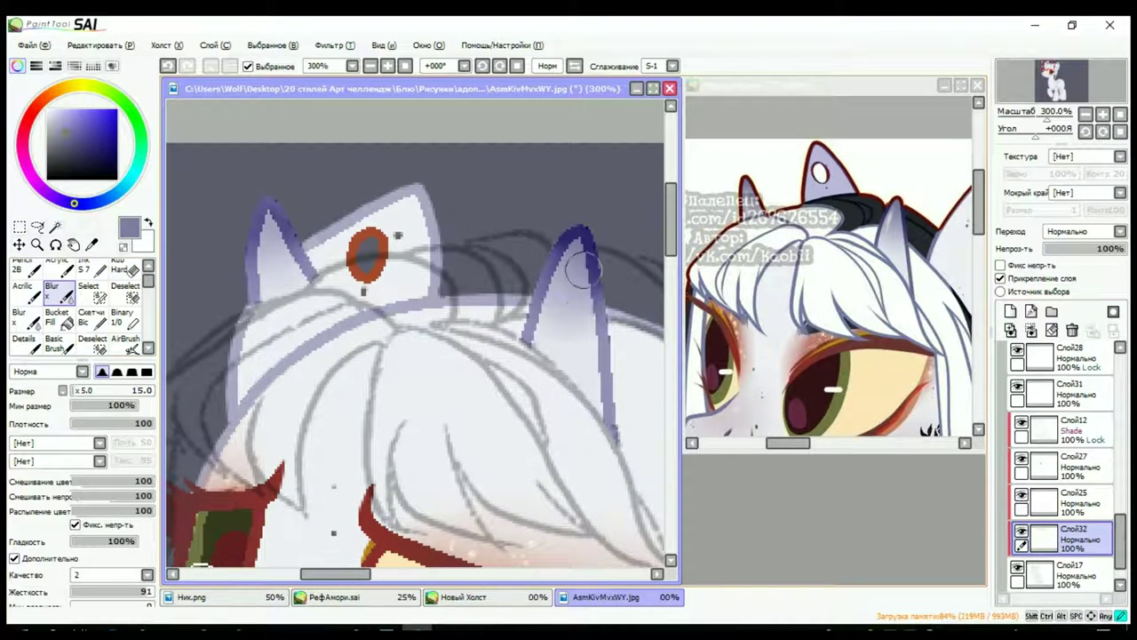
{"action": "scroll", "coordinate": [580, 271], "scroll_direction": "down", "scroll_amount": 5}
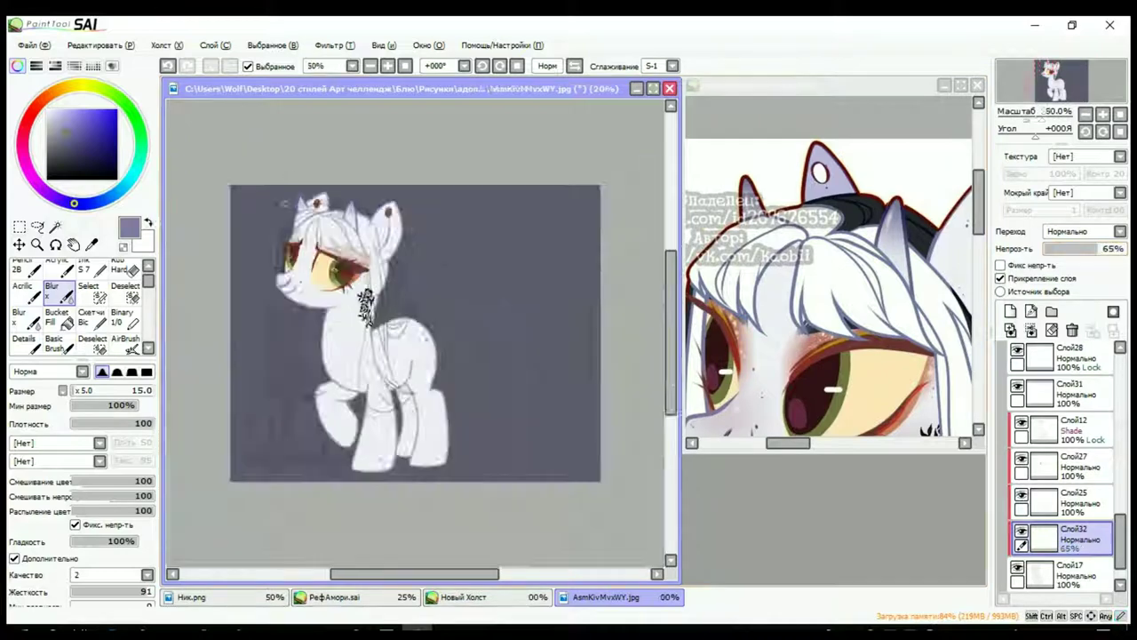
{"action": "scroll", "coordinate": [1061, 462], "scroll_direction": "down", "scroll_amount": 2}
Step: Outline the fringe above the near eye in bright blue on new layer Слой33 with the size 5 Binary brush
{"action": "left_click", "coordinate": [1080, 427]}
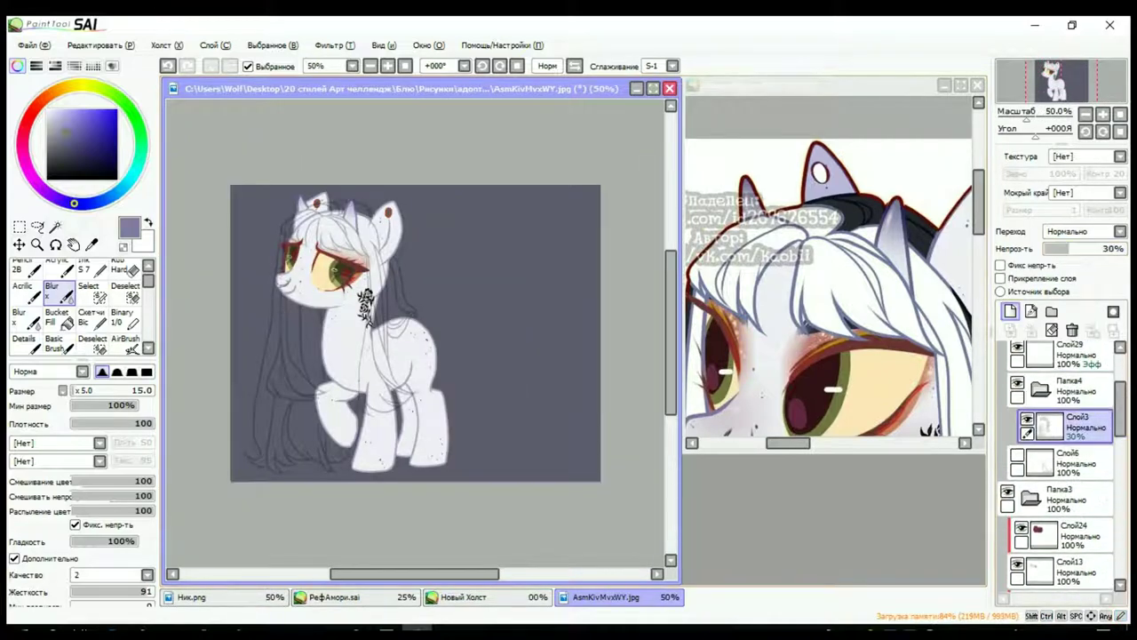
{"action": "left_click", "coordinate": [117, 108]}
{"action": "left_click", "coordinate": [123, 317]}
{"action": "scroll", "coordinate": [370, 376], "scroll_direction": "up", "scroll_amount": 3}
{"action": "scroll", "coordinate": [328, 231], "scroll_direction": "up", "scroll_amount": 2}
{"action": "left_click_drag", "start_coordinate": [337, 200], "coordinate": [369, 406]}
{"action": "left_click_drag", "start_coordinate": [345, 283], "coordinate": [493, 435]}
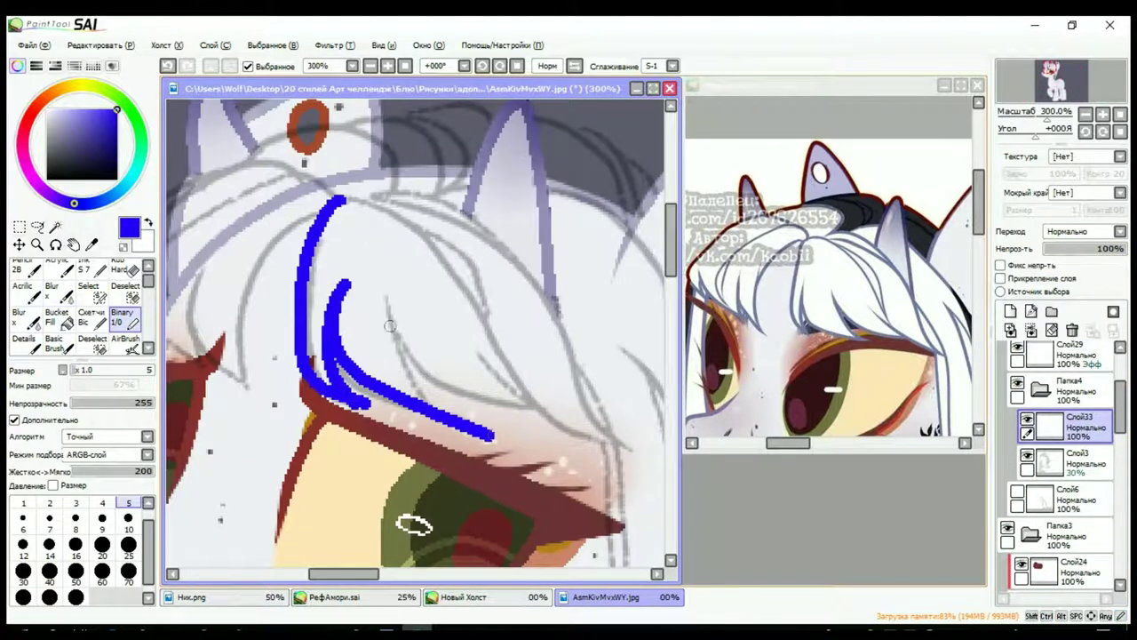
{"action": "left_click_drag", "start_coordinate": [383, 289], "coordinate": [544, 411]}
{"action": "left_click_drag", "start_coordinate": [329, 199], "coordinate": [565, 426]}
{"action": "mouse_move", "coordinate": [419, 206]}
{"action": "left_mouse_down"}
{"action": "mouse_move", "coordinate": [619, 443]}
{"action": "mouse_move", "coordinate": [502, 346]}
{"action": "left_mouse_up"}
Step: Taper the near fringe strands with the eraser and recolour their lines black on layer Слой33
{"action": "key", "text": "e"}
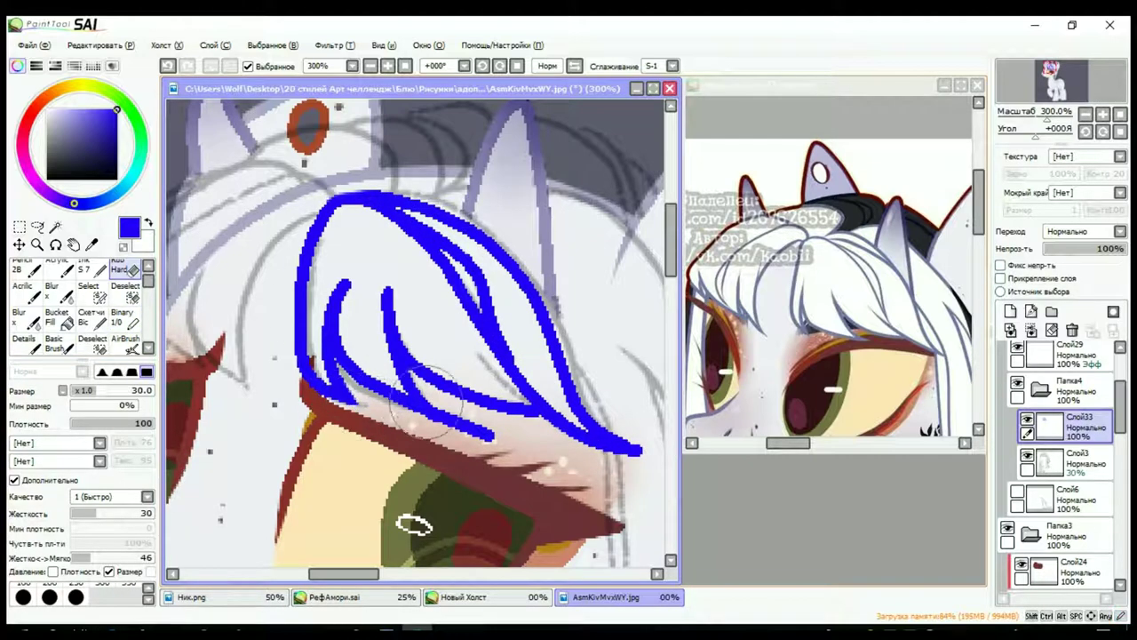
{"action": "left_click_drag", "start_coordinate": [323, 233], "coordinate": [403, 246]}
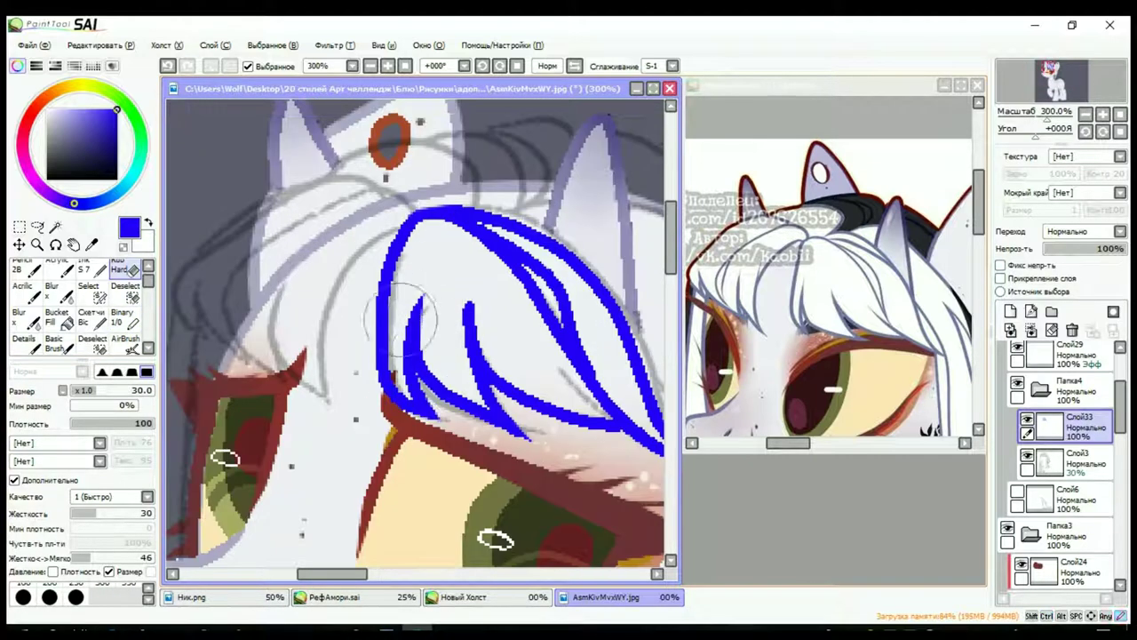
{"action": "left_click_drag", "start_coordinate": [400, 320], "coordinate": [398, 357]}
{"action": "scroll", "coordinate": [366, 239], "scroll_direction": "down", "scroll_amount": 2}
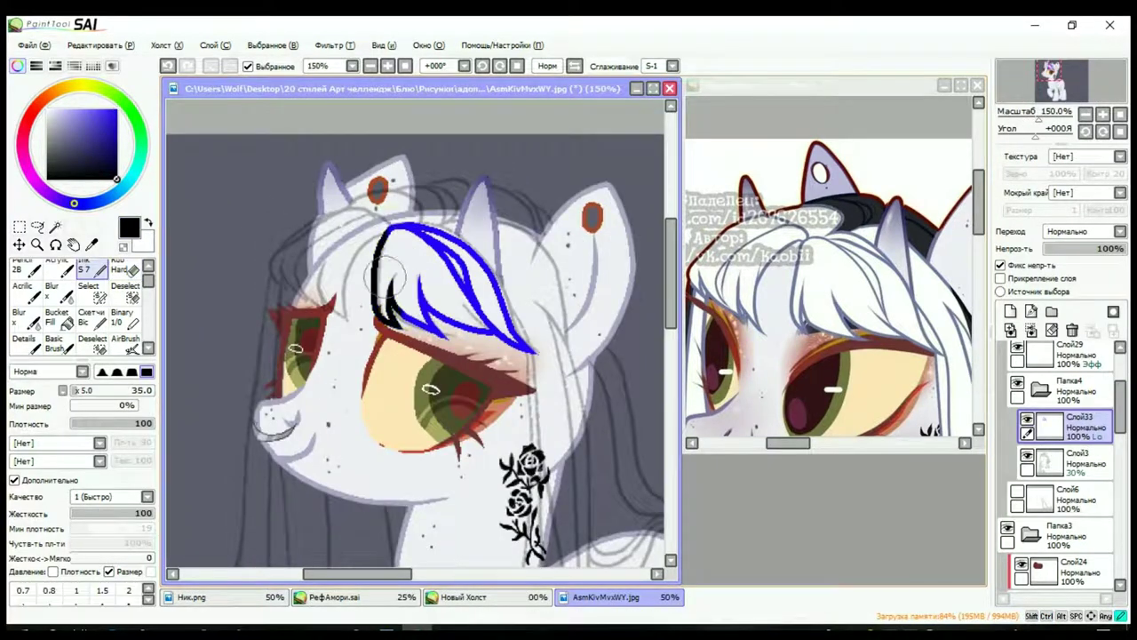
{"action": "left_click_drag", "start_coordinate": [426, 222], "coordinate": [595, 386]}
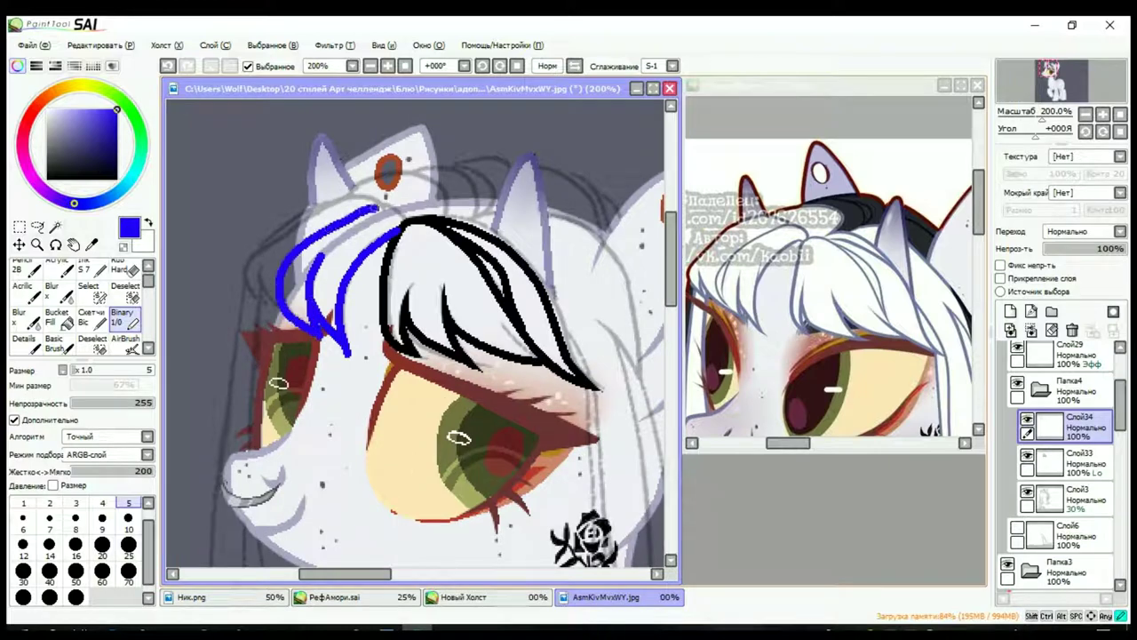
Step: Outline the fringe above the far eye in blue on new layer Слой34 and taper its strand ends with the eraser
{"action": "key", "text": "e"}
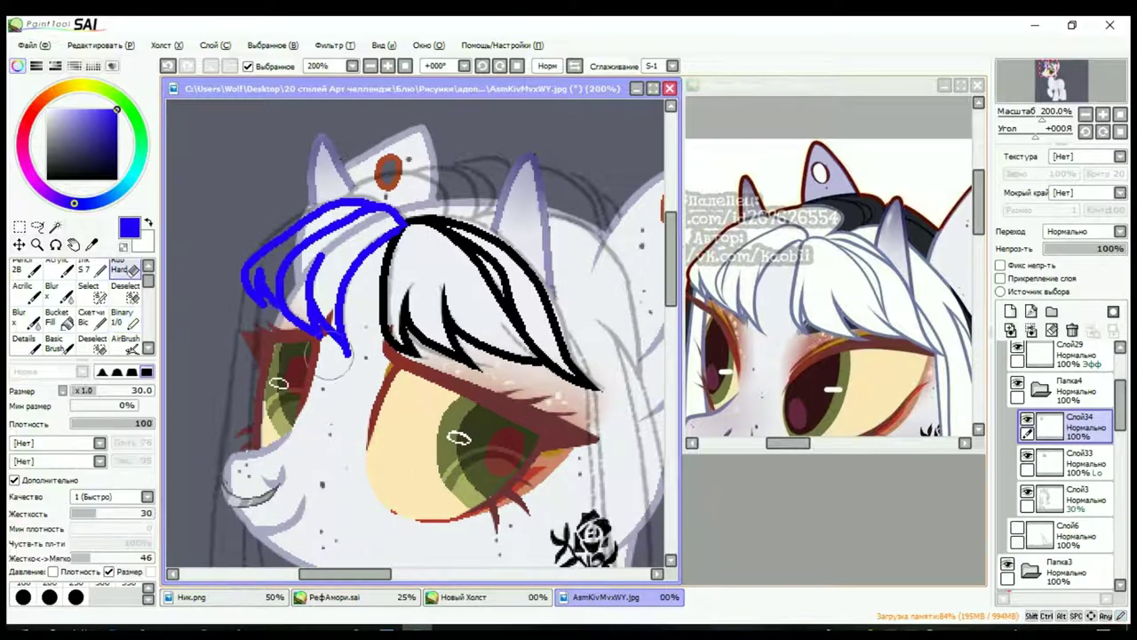
{"action": "scroll", "coordinate": [347, 351], "scroll_direction": "up", "scroll_amount": 2}
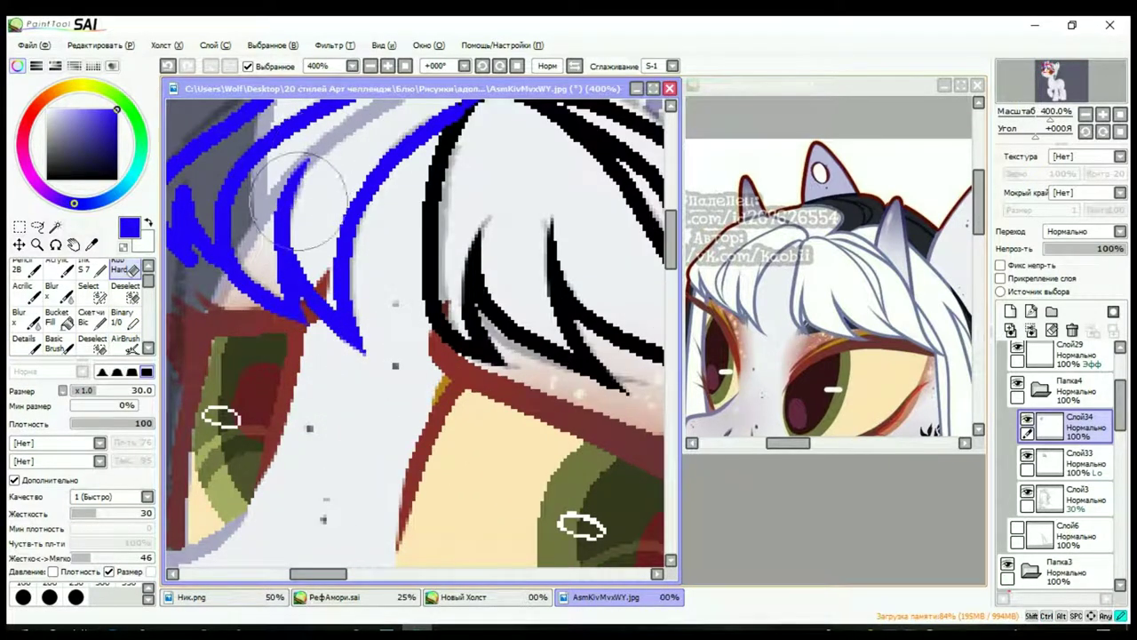
{"action": "scroll", "coordinate": [297, 191], "scroll_direction": "left", "scroll_amount": 3}
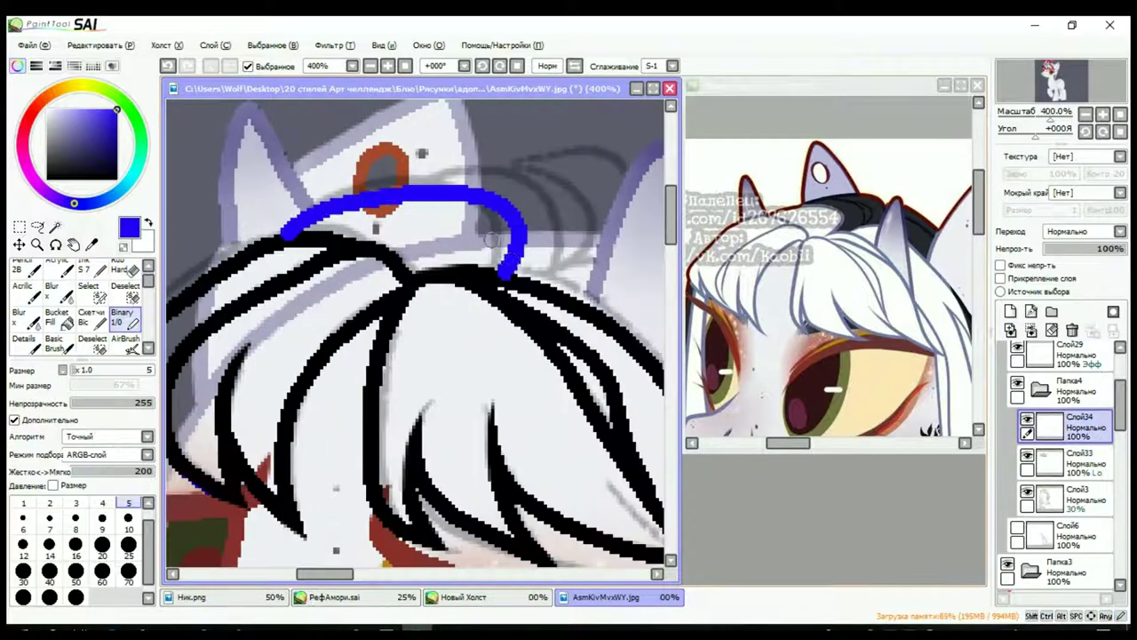
Step: Outline the hair on the crown behind the fringe in blue on layer Слой34, continuing past the near horn to the ear
{"action": "left_click_drag", "start_coordinate": [433, 303], "coordinate": [278, 353]}
{"action": "left_click_drag", "start_coordinate": [173, 258], "coordinate": [435, 229]}
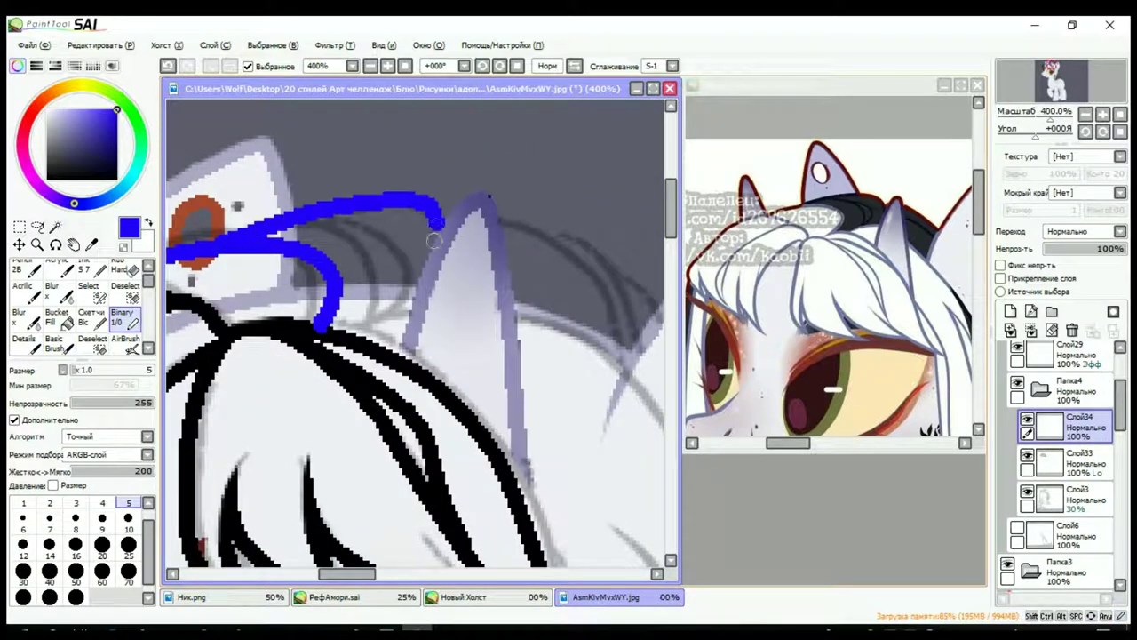
{"action": "left_click_drag", "start_coordinate": [309, 216], "coordinate": [210, 235]}
{"action": "mouse_move", "coordinate": [378, 233]}
{"action": "left_mouse_down"}
{"action": "mouse_move", "coordinate": [498, 267]}
{"action": "mouse_move", "coordinate": [578, 306]}
{"action": "left_mouse_up"}
{"action": "left_click_drag", "start_coordinate": [387, 263], "coordinate": [551, 337]}
Step: Erase the crown hair lines overlapping the near horn and ear, and recolour the rest black on layer Слой33
{"action": "key", "text": "e"}
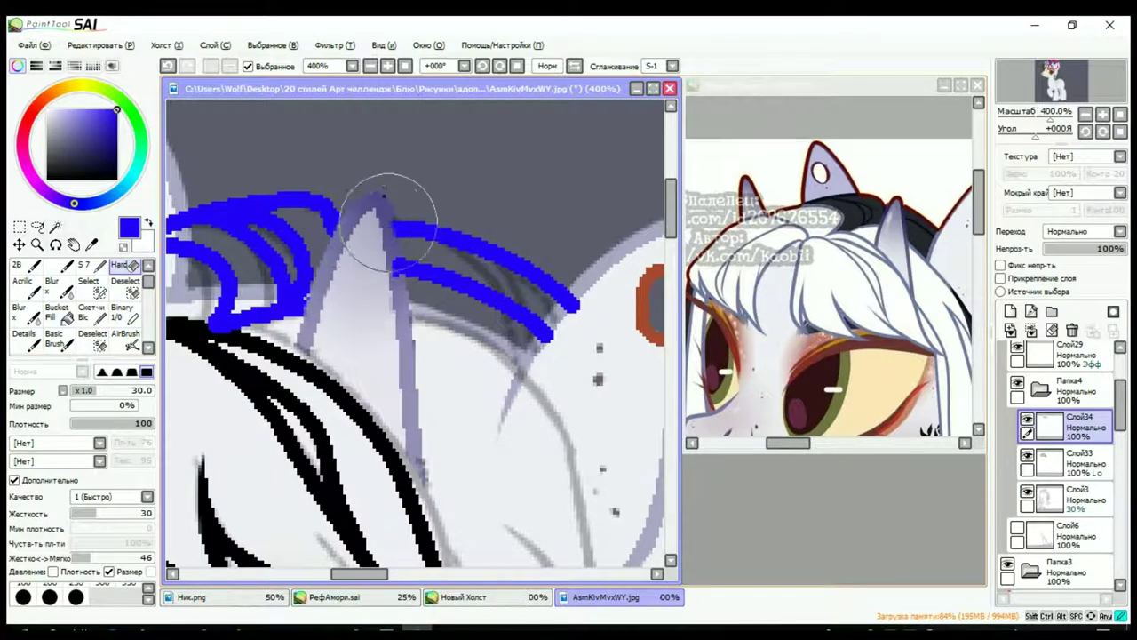
{"action": "left_click_drag", "start_coordinate": [582, 327], "coordinate": [547, 324]}
{"action": "left_click", "coordinate": [1066, 462]}
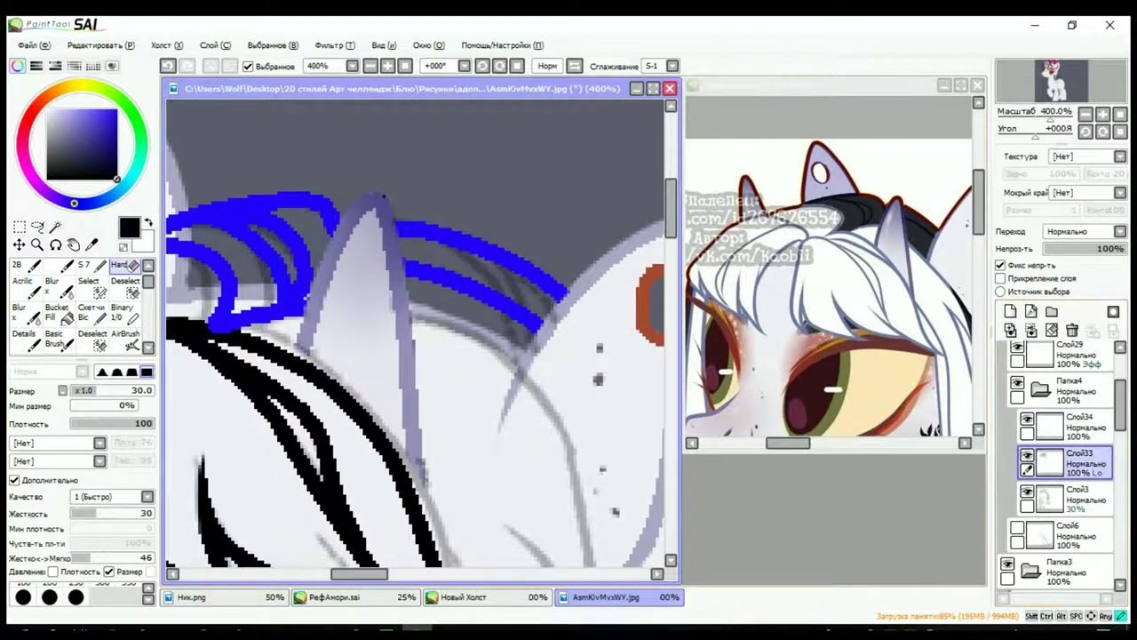
{"action": "key", "text": "minus"}
{"action": "key", "text": "minus"}
{"action": "key", "text": "n"}
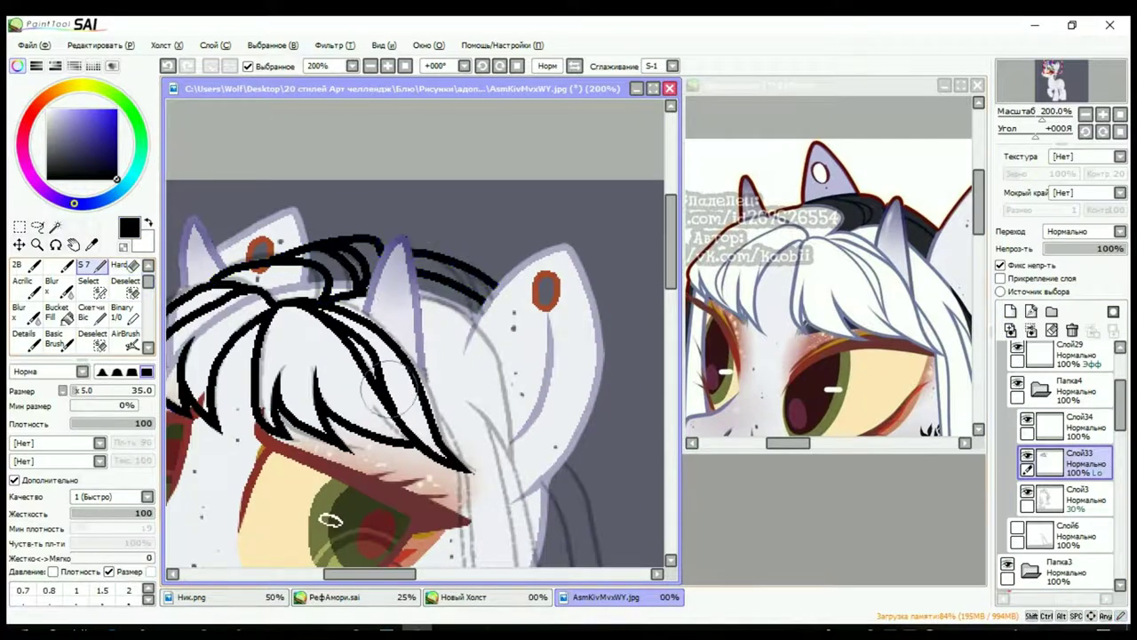
Step: Outline the side lock over the near ear in blue on layer Слой34, from the horn to a pointed tip below the ear
{"action": "left_click", "coordinate": [1067, 426]}
{"action": "key", "text": "b"}
{"action": "scroll", "coordinate": [468, 298], "scroll_direction": "down", "scroll_amount": 1}
{"action": "left_click_drag", "start_coordinate": [418, 260], "coordinate": [546, 447]}
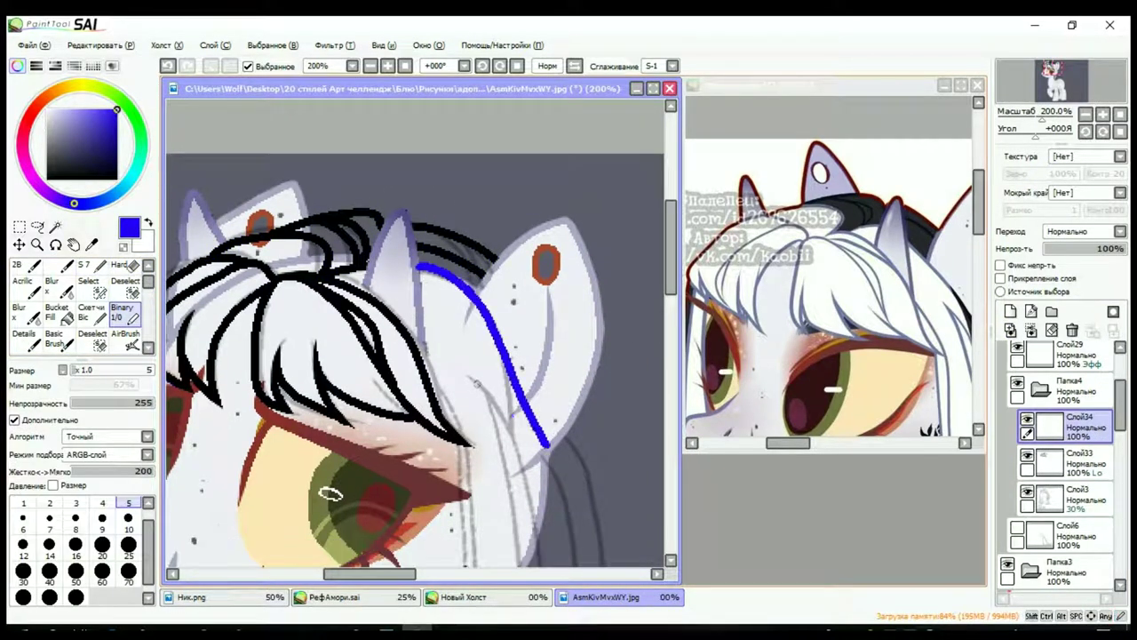
{"action": "left_click_drag", "start_coordinate": [476, 377], "coordinate": [549, 449]}
{"action": "key", "text": "minus"}
{"action": "key", "text": "minus"}
{"action": "key", "text": "plus"}
{"action": "key", "text": "plus"}
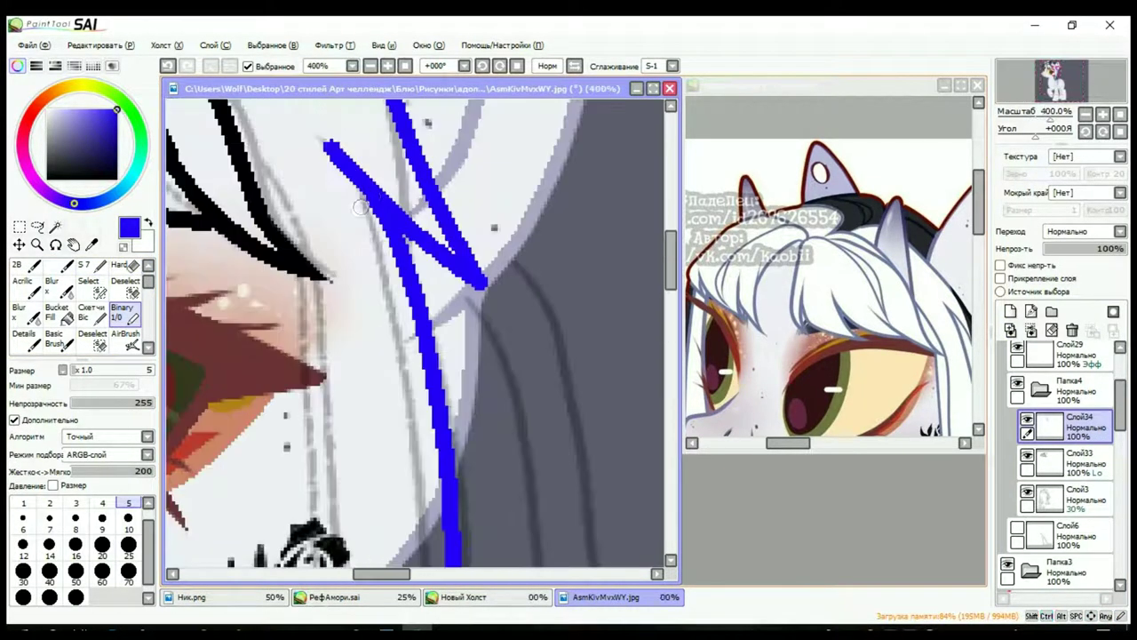
Step: Draw the side lock's long thin strands in blue from the ear down past the neck and over the body
{"action": "key", "text": "minus"}
{"action": "key", "text": "minus"}
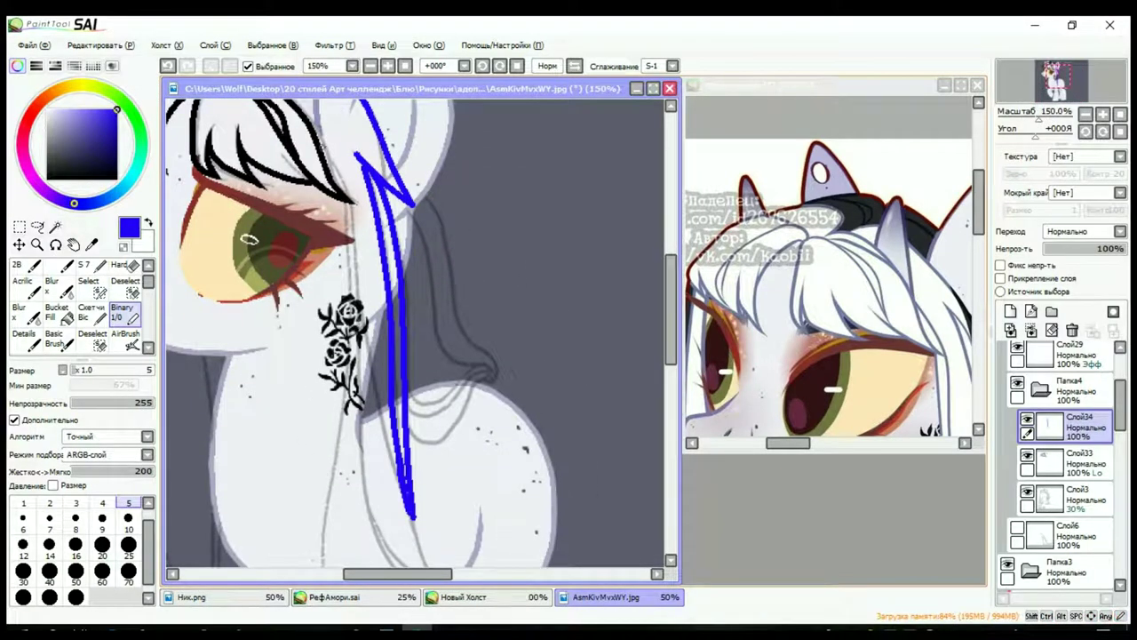
{"action": "key", "text": "minus"}
{"action": "key", "text": "minus"}
{"action": "key", "text": "plus"}
{"action": "key", "text": "plus"}
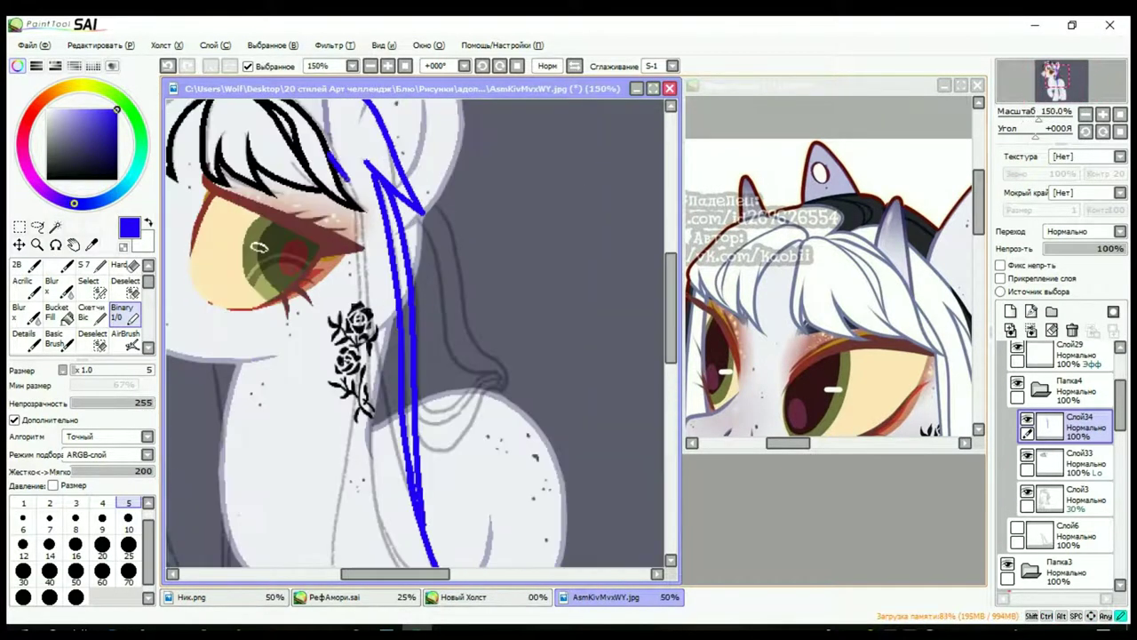
{"action": "key", "text": "plus"}
{"action": "key", "text": "minus"}
{"action": "key", "text": "minus"}
{"action": "key", "text": "plus"}
{"action": "key", "text": "plus"}
{"action": "key", "text": "minus"}
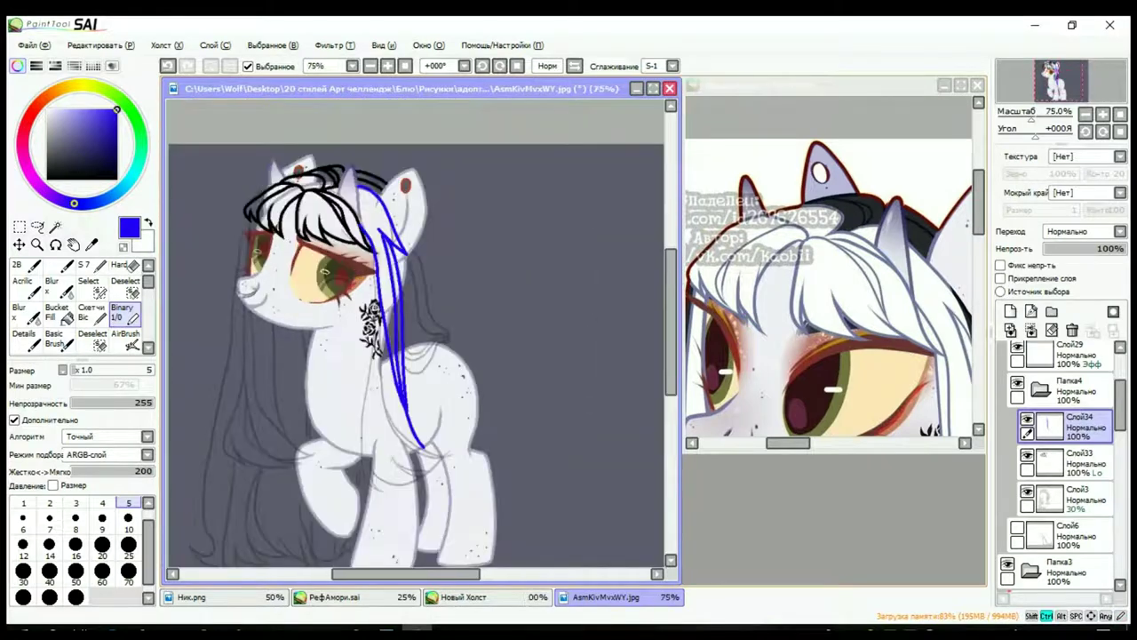
Step: Draw the side lock's lower end in blue, with curved strands meeting at a pointed tip over the body
{"action": "key", "text": "plus"}
{"action": "scroll", "coordinate": [418, 333], "scroll_direction": "down", "scroll_amount": 1}
{"action": "mouse_move", "coordinate": [355, 116]}
{"action": "left_mouse_down"}
{"action": "mouse_move", "coordinate": [427, 480]}
{"action": "mouse_move", "coordinate": [568, 524]}
{"action": "left_mouse_up"}
{"action": "scroll", "coordinate": [418, 333], "scroll_direction": "down", "scroll_amount": 1}
{"action": "key", "text": "plus"}
{"action": "left_click_drag", "start_coordinate": [327, 324], "coordinate": [636, 389]}
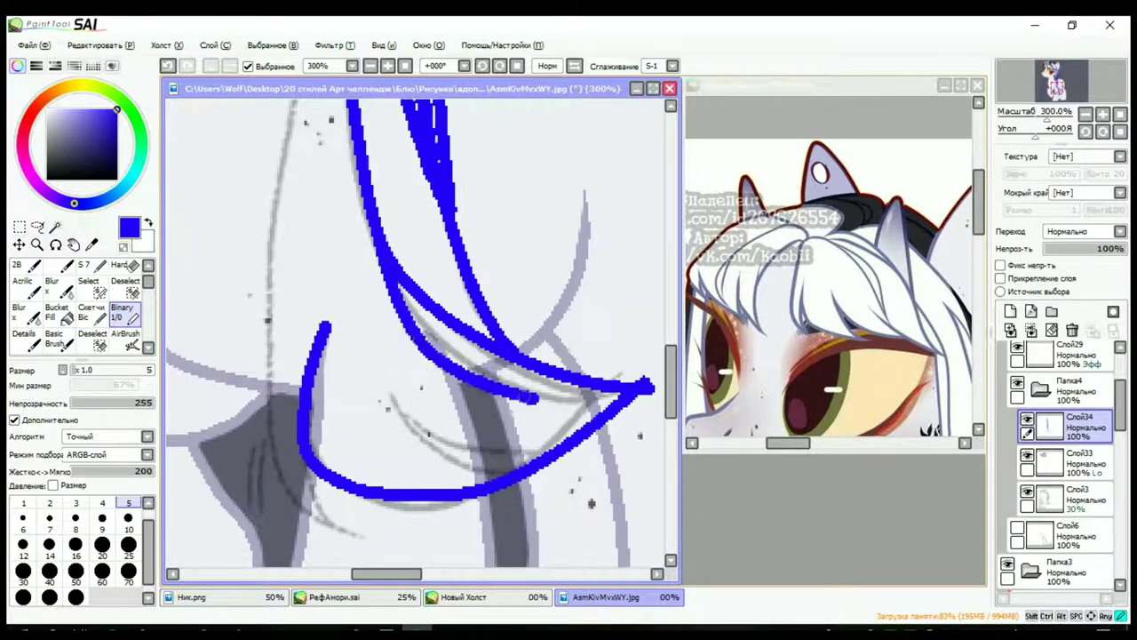
{"action": "key", "text": "minus"}
{"action": "key", "text": "minus"}
{"action": "key", "text": "minus"}
{"action": "key", "text": "minus"}
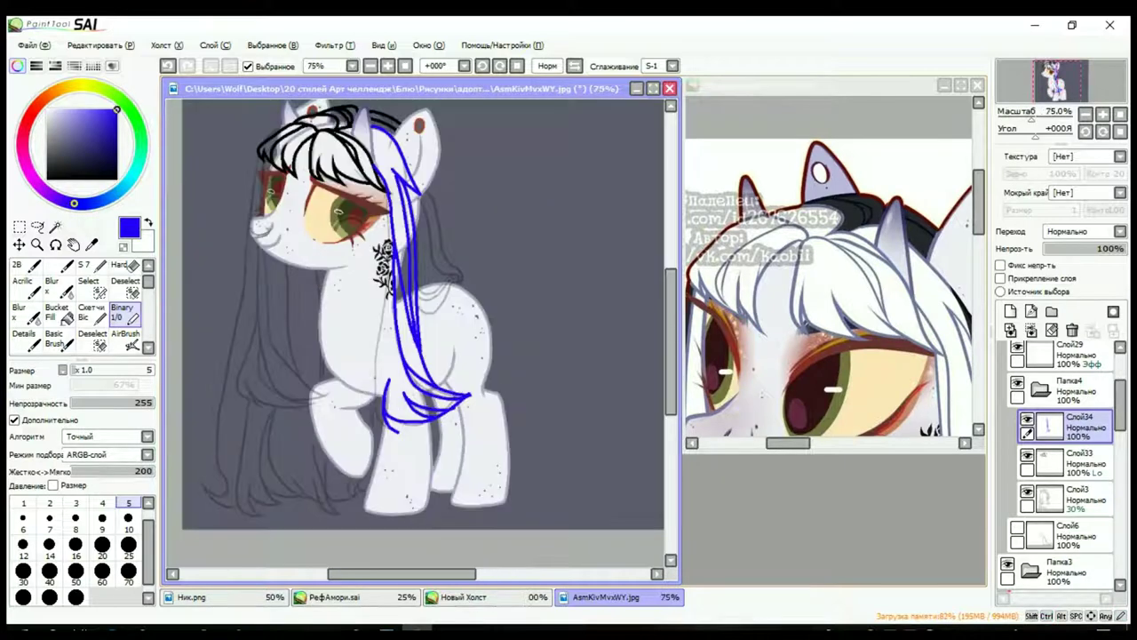
Step: Erase the excess line ends of the side lock above the front leg and sharpen its pointed tip
{"action": "key", "text": "plus"}
{"action": "key", "text": "plus"}
{"action": "key", "text": "plus"}
{"action": "key", "text": "plus"}
{"action": "key", "text": "plus"}
{"action": "key", "text": "b"}
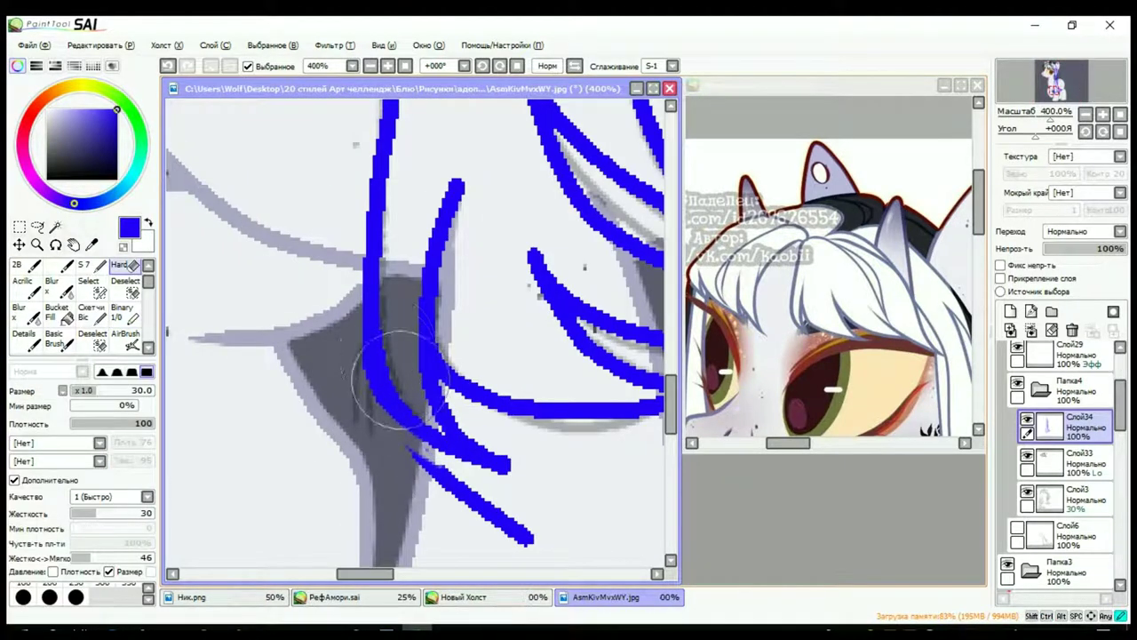
{"action": "mouse_move", "coordinate": [397, 441]}
{"action": "left_mouse_down"}
{"action": "mouse_move", "coordinate": [478, 516]}
{"action": "mouse_move", "coordinate": [514, 468]}
{"action": "left_mouse_up"}
{"action": "left_click_drag", "start_coordinate": [449, 280], "coordinate": [336, 307]}
{"action": "left_click_drag", "start_coordinate": [613, 413], "coordinate": [394, 362]}
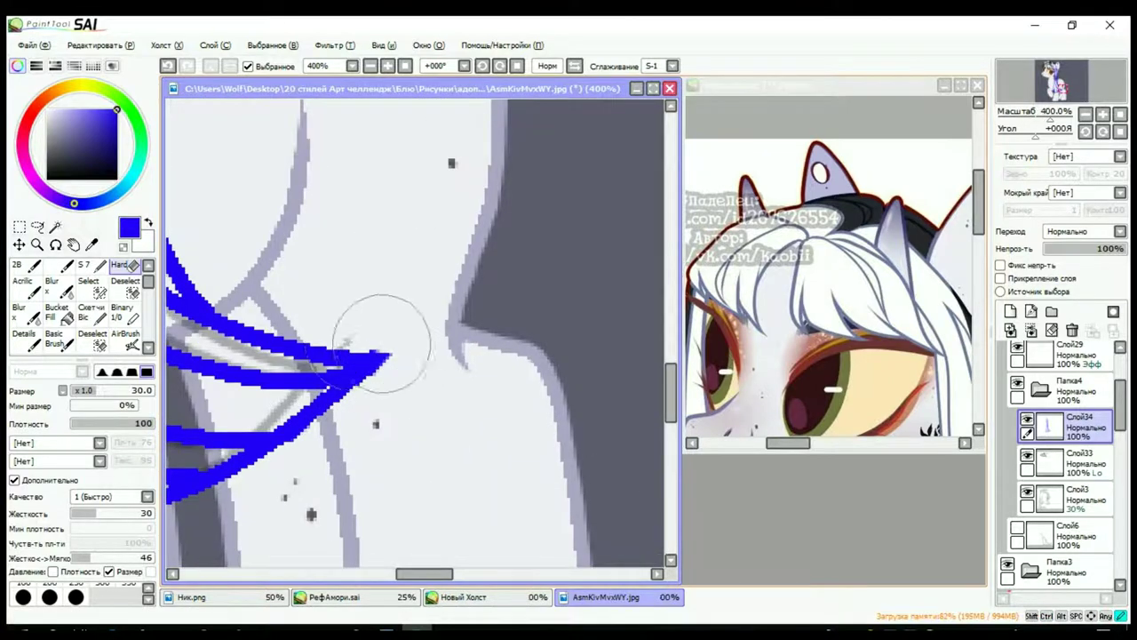
Step: Clean up the side lock's overlapping blue lines beside the near ear with the hard eraser
{"action": "scroll", "coordinate": [382, 342], "scroll_direction": "down", "scroll_amount": 3}
{"action": "scroll", "coordinate": [382, 342], "scroll_direction": "up", "scroll_amount": 3}
{"action": "scroll", "coordinate": [382, 355], "scroll_direction": "down", "scroll_amount": 3}
{"action": "scroll", "coordinate": [382, 355], "scroll_direction": "up", "scroll_amount": 3}
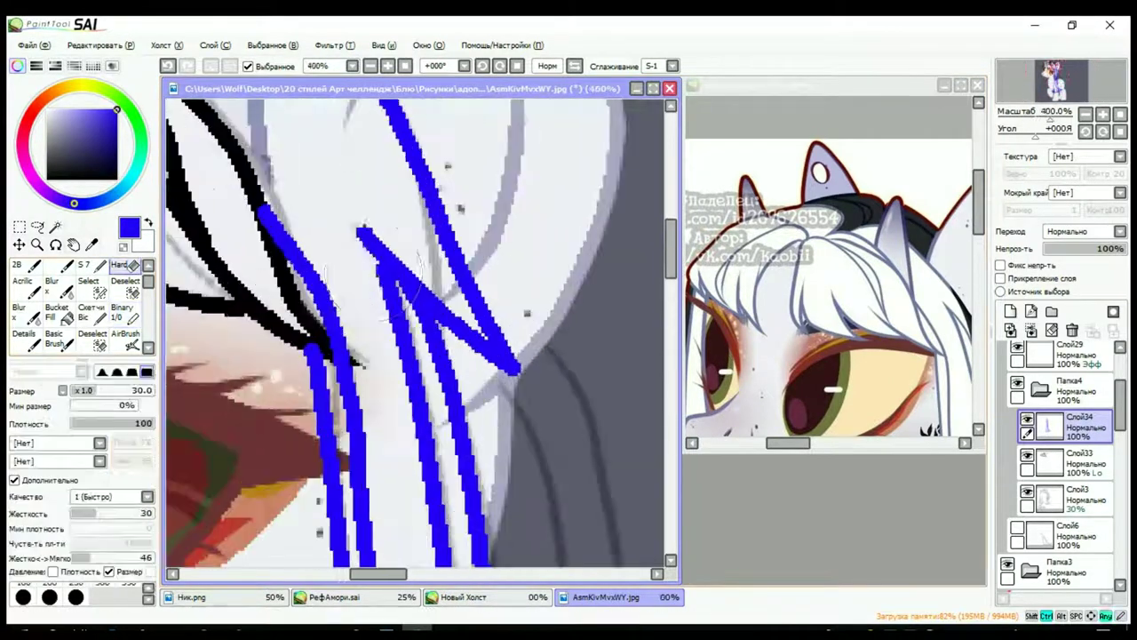
{"action": "left_click_drag", "start_coordinate": [374, 271], "coordinate": [483, 350]}
{"action": "scroll", "coordinate": [330, 190], "scroll_direction": "down", "scroll_amount": 5}
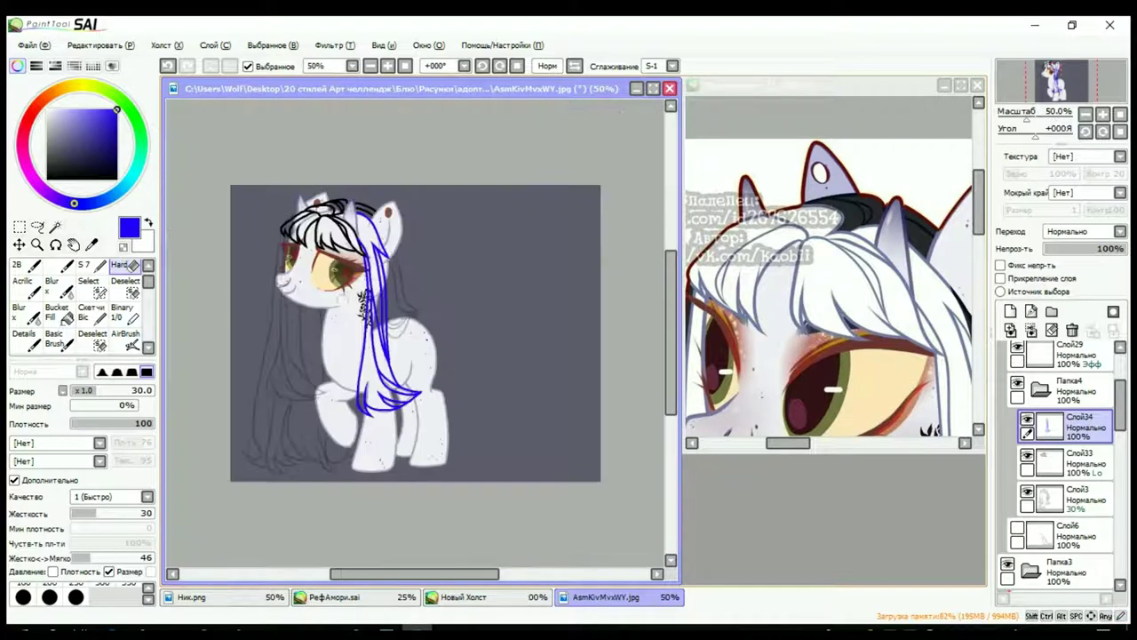
Step: Recolour the side lock's lines black on layer Слой33 with opacity preserved
{"action": "left_click", "coordinate": [1083, 462]}
{"action": "key", "text": "n"}
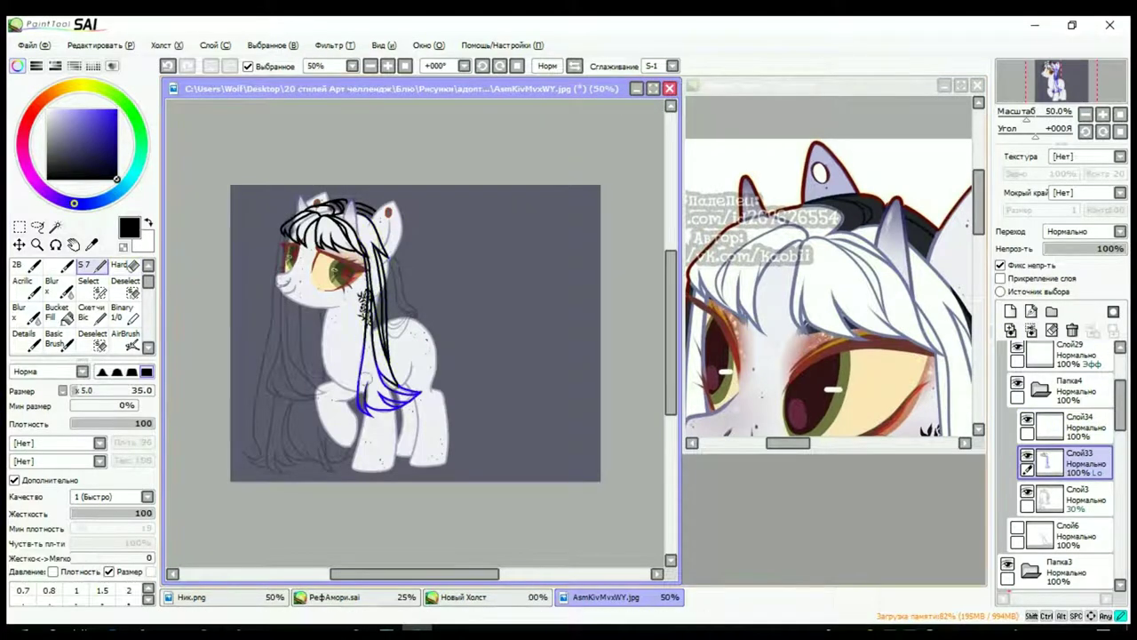
{"action": "scroll", "coordinate": [394, 355], "scroll_direction": "up", "scroll_amount": 4}
Step: Outline the hair behind the neck in blue on layer Слой34, from the near ear to the back and underneath
{"action": "left_click", "coordinate": [1079, 426]}
{"action": "left_click", "coordinate": [116, 109]}
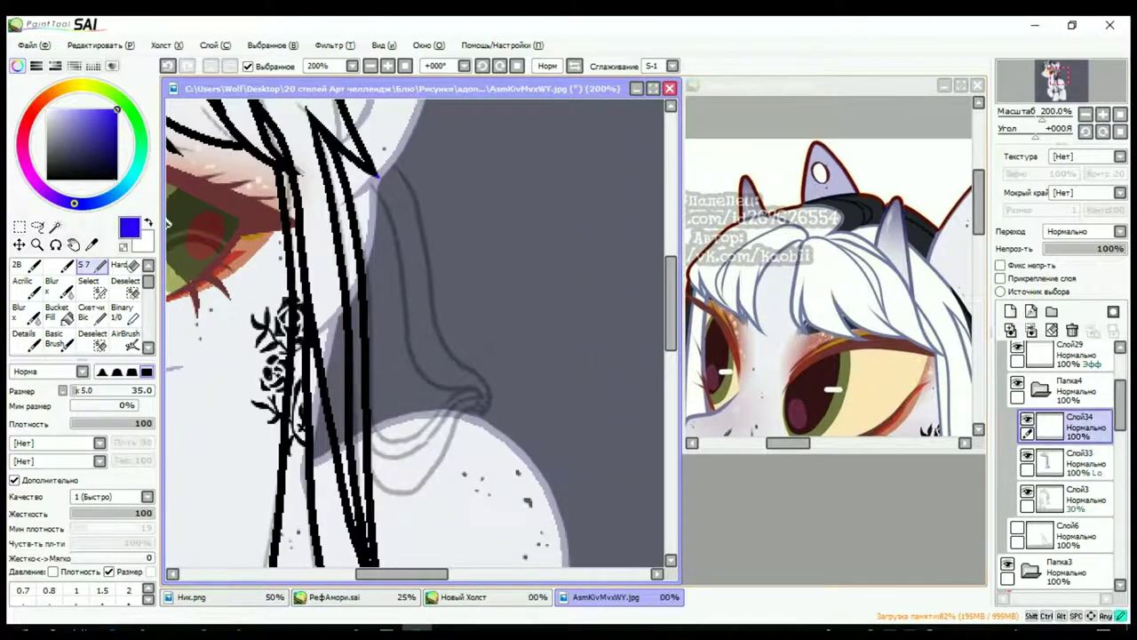
{"action": "key", "text": "b"}
{"action": "mouse_move", "coordinate": [347, 466]}
{"action": "left_mouse_down"}
{"action": "mouse_move", "coordinate": [417, 485]}
{"action": "mouse_move", "coordinate": [529, 386]}
{"action": "left_mouse_up"}
{"action": "scroll", "coordinate": [389, 201], "scroll_direction": "down", "scroll_amount": 1}
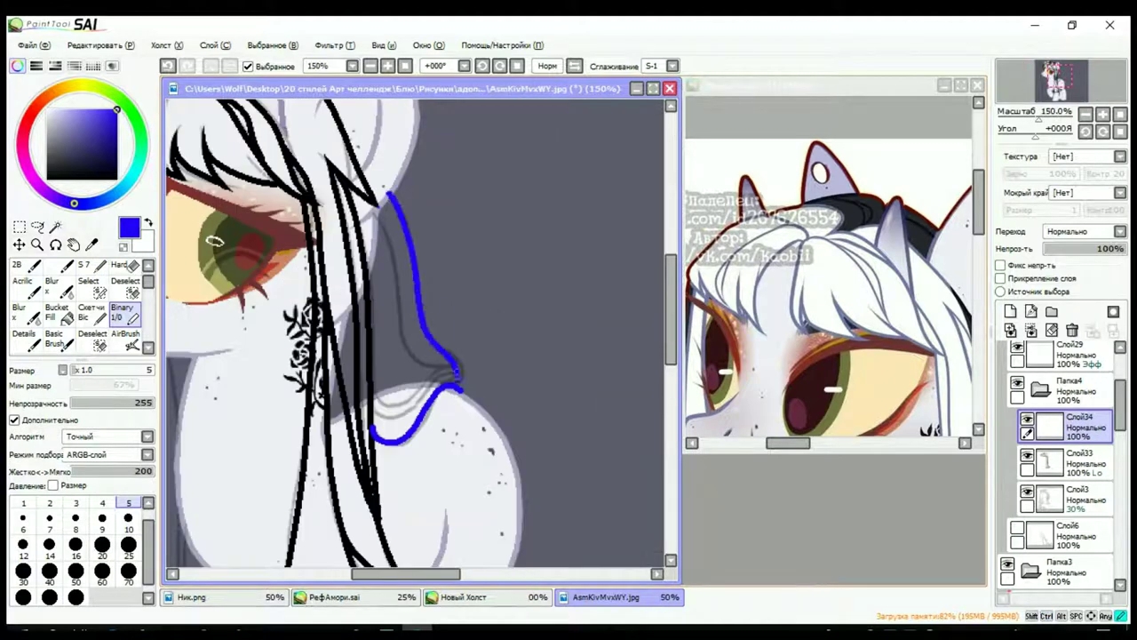
{"action": "scroll", "coordinate": [457, 382], "scroll_direction": "up", "scroll_amount": 2}
{"action": "scroll", "coordinate": [464, 439], "scroll_direction": "down", "scroll_amount": 5}
{"action": "scroll", "coordinate": [363, 177], "scroll_direction": "up", "scroll_amount": 5}
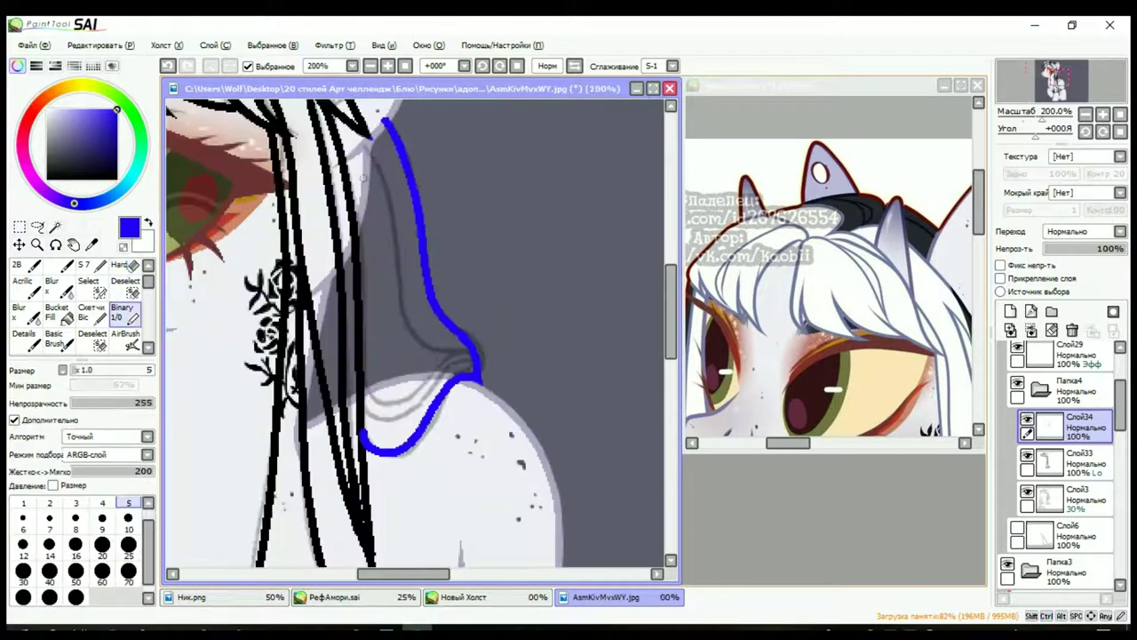
Step: Draw the inner strands of the hair behind the neck in blue, converging at its tip on the back
{"action": "scroll", "coordinate": [457, 356], "scroll_direction": "up", "scroll_amount": 1}
{"action": "left_click_drag", "start_coordinate": [493, 311], "coordinate": [346, 407]}
{"action": "left_click_drag", "start_coordinate": [493, 356], "coordinate": [348, 444]}
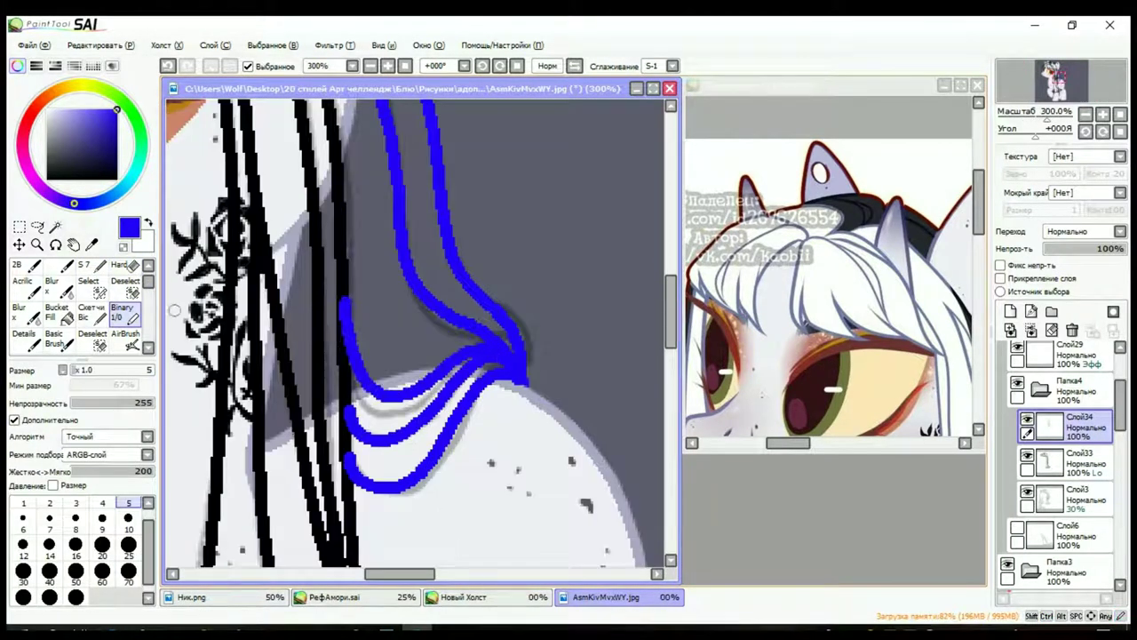
{"action": "left_click_drag", "start_coordinate": [545, 186], "coordinate": [564, 364]}
Step: Check the hair below the ear in the reference, extend the inner strand up to the ear and trim it
{"action": "left_click", "coordinate": [464, 597]}
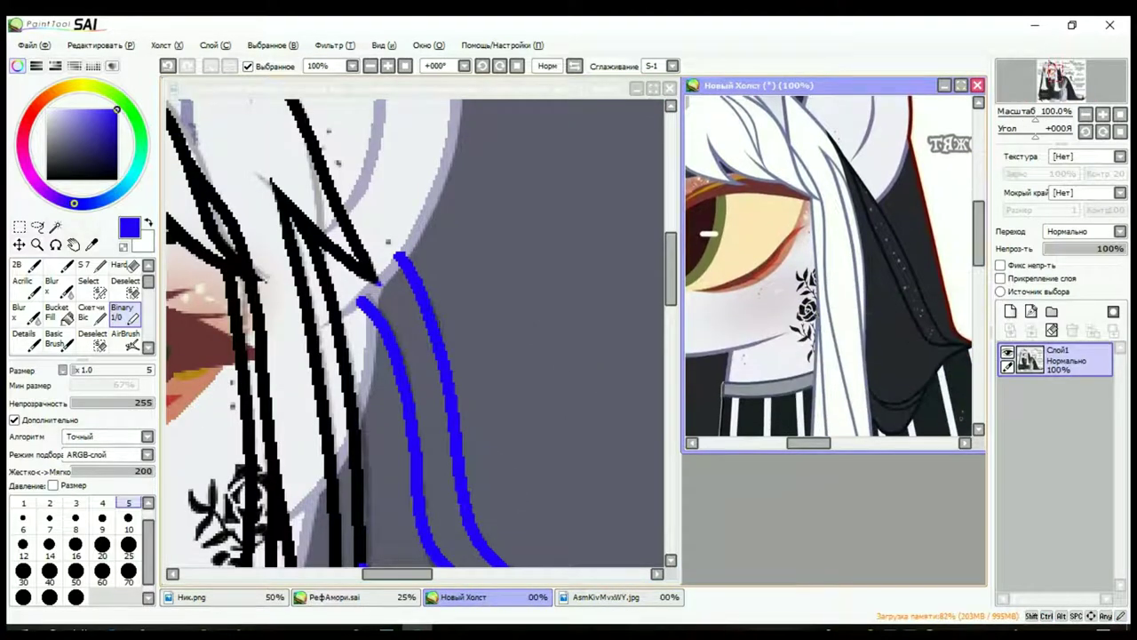
{"action": "left_click", "coordinate": [606, 597]}
{"action": "left_click_drag", "start_coordinate": [354, 274], "coordinate": [381, 311]}
{"action": "key", "text": "e"}
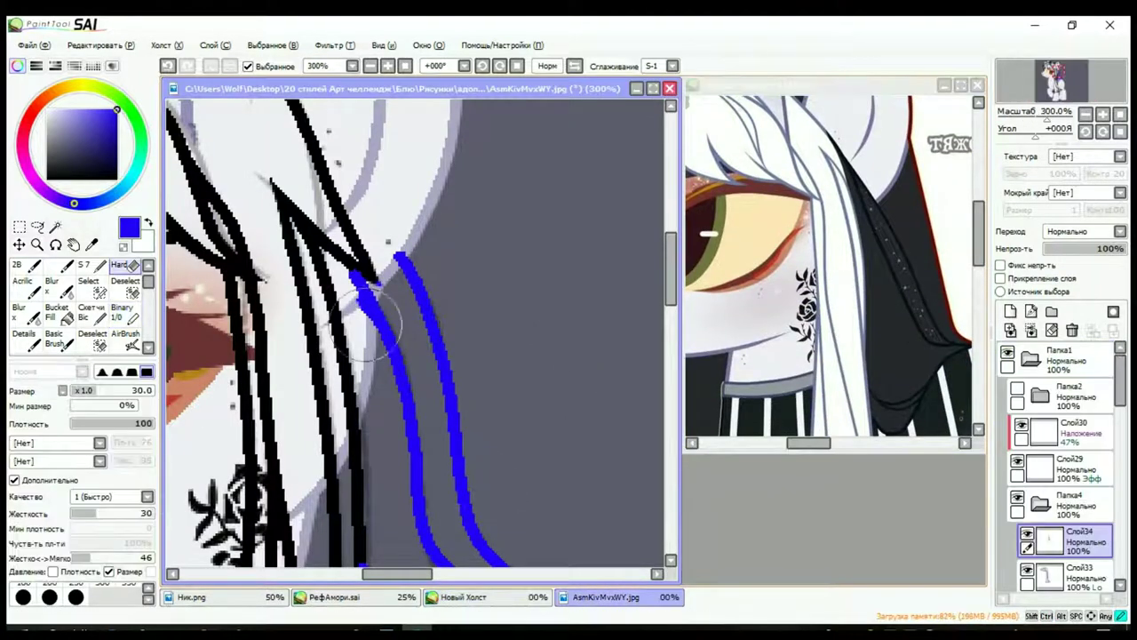
Step: Recolour the hair lines behind the neck black on layer Слой33
{"action": "scroll", "coordinate": [398, 298], "scroll_direction": "down", "scroll_amount": 4}
{"action": "key", "text": "x"}
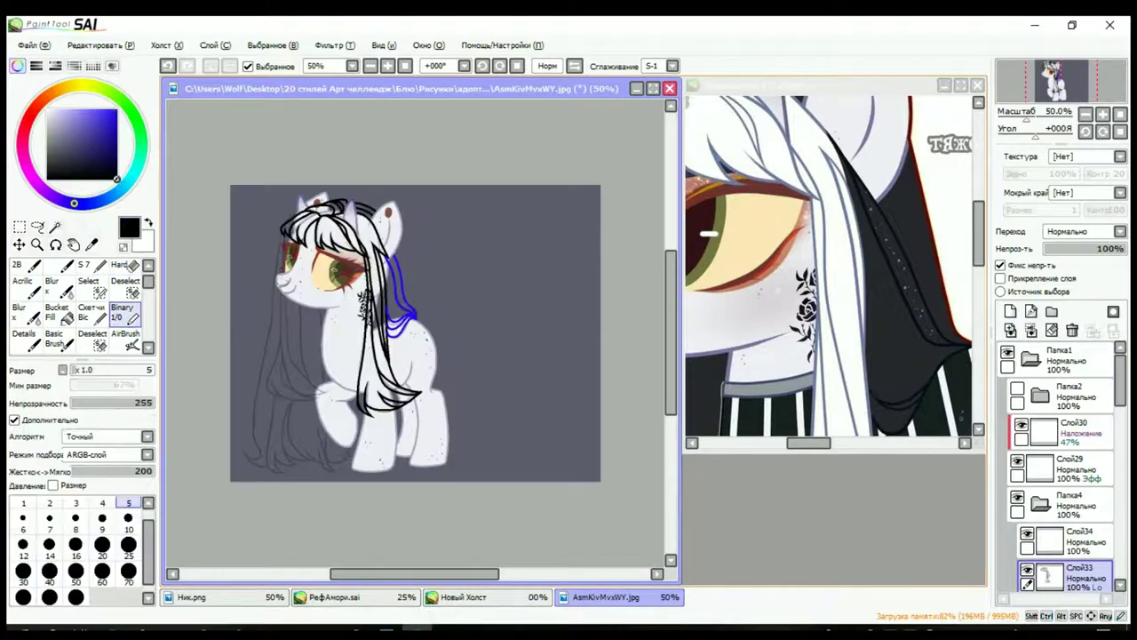
{"action": "scroll", "coordinate": [398, 297], "scroll_direction": "up", "scroll_amount": 1}
{"action": "scroll", "coordinate": [430, 328], "scroll_direction": "left", "scroll_amount": 3}
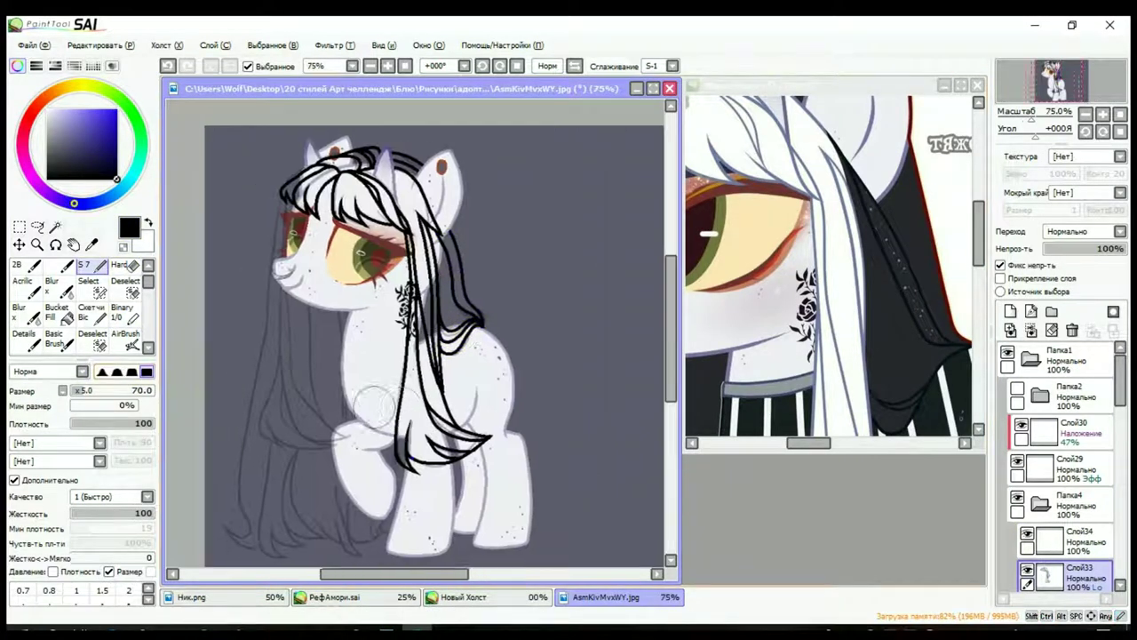
Step: Outline the far front lock in blue on layer Слой34, from the fringe past the muzzle to a curled lower end
{"action": "left_click", "coordinate": [1067, 540]}
{"action": "key", "text": "x"}
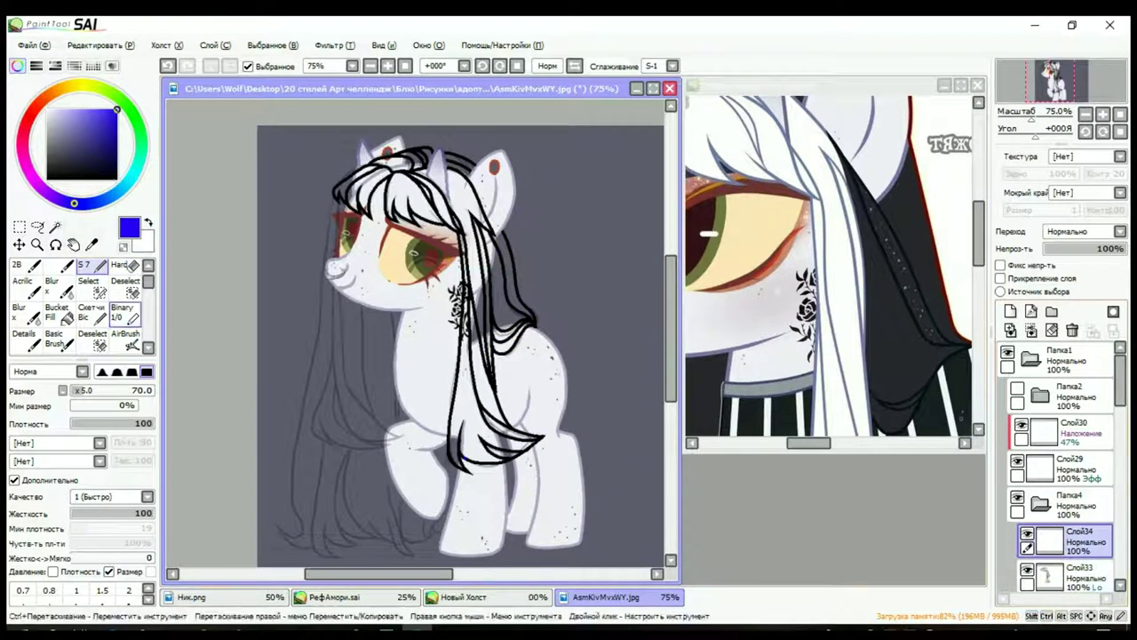
{"action": "left_click", "coordinate": [122, 311]}
{"action": "scroll", "coordinate": [398, 298], "scroll_direction": "up", "scroll_amount": 2}
{"action": "mouse_move", "coordinate": [335, 105]}
{"action": "left_mouse_down"}
{"action": "mouse_move", "coordinate": [330, 236]}
{"action": "mouse_move", "coordinate": [350, 439]}
{"action": "left_mouse_up"}
{"action": "scroll", "coordinate": [330, 237], "scroll_direction": "down", "scroll_amount": 4}
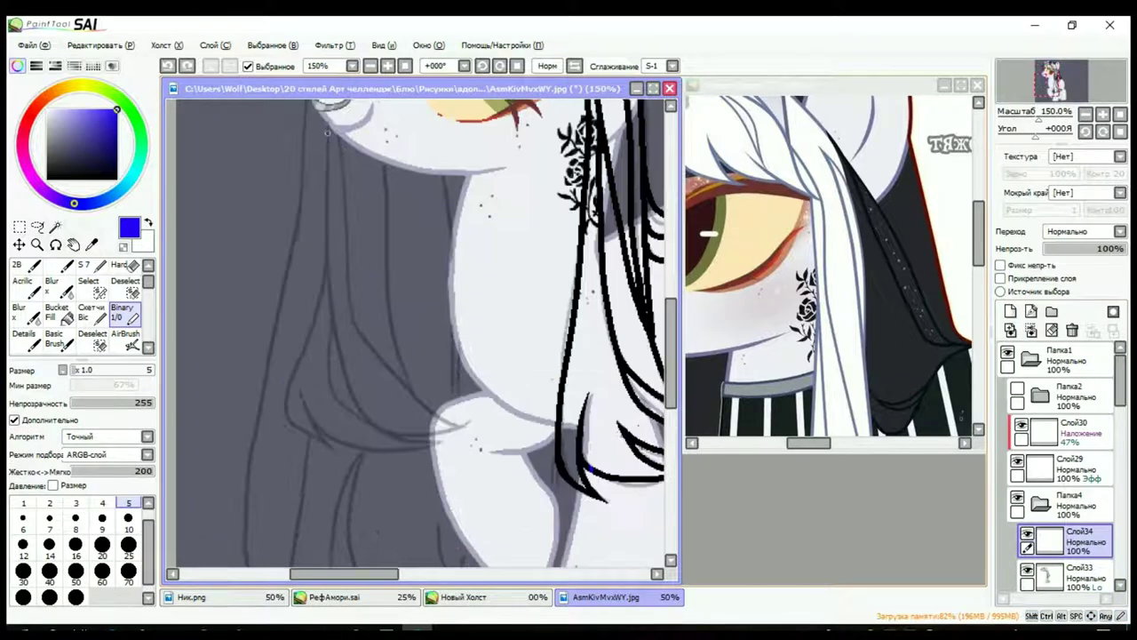
{"action": "left_click_drag", "start_coordinate": [338, 106], "coordinate": [337, 469]}
{"action": "left_click_drag", "start_coordinate": [279, 305], "coordinate": [400, 485]}
{"action": "scroll", "coordinate": [399, 484], "scroll_direction": "down", "scroll_amount": 3}
{"action": "scroll", "coordinate": [385, 421], "scroll_direction": "up", "scroll_amount": 4}
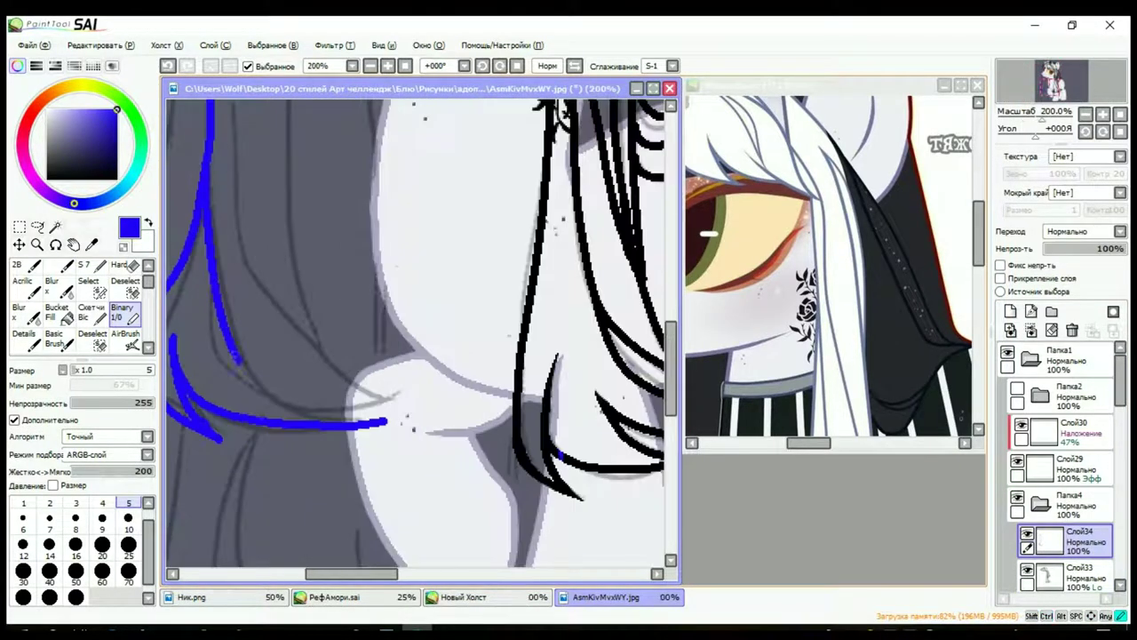
Step: Draw the far front lock's inner strands in blue, curving down to points over the raised foreleg
{"action": "scroll", "coordinate": [386, 421], "scroll_direction": "down", "scroll_amount": 3}
{"action": "scroll", "coordinate": [386, 421], "scroll_direction": "up", "scroll_amount": 3}
{"action": "left_click_drag", "start_coordinate": [218, 105], "coordinate": [391, 462]}
{"action": "left_click_drag", "start_coordinate": [277, 107], "coordinate": [391, 462]}
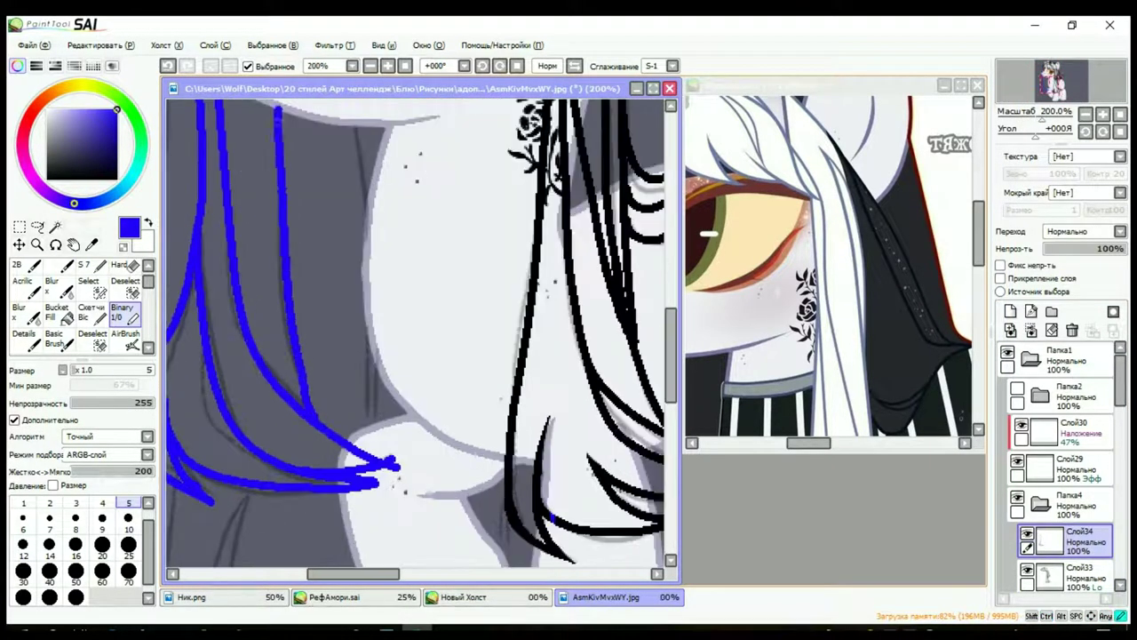
Step: Lower layer Слой34 to 51% opacity and erase the front lock's lines overlapping the muzzle and far eye
{"action": "scroll", "coordinate": [341, 414], "scroll_direction": "down", "scroll_amount": 3}
{"action": "key", "text": "e"}
{"action": "scroll", "coordinate": [341, 415], "scroll_direction": "up", "scroll_amount": 5}
{"action": "scroll", "coordinate": [232, 144], "scroll_direction": "down", "scroll_amount": 3}
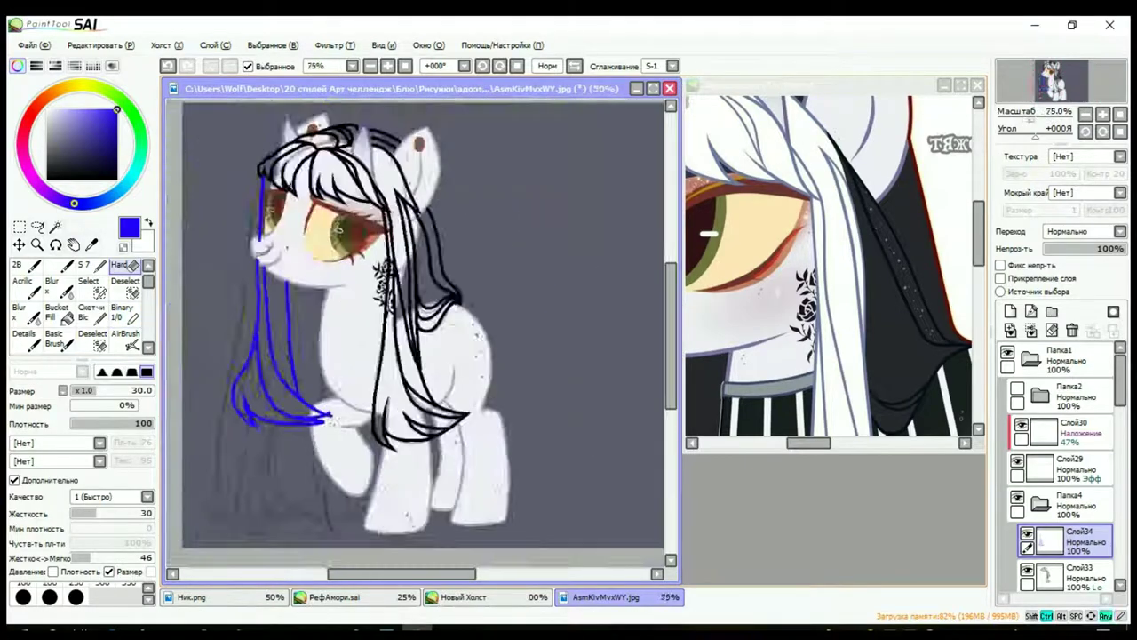
{"action": "scroll", "coordinate": [276, 284], "scroll_direction": "up", "scroll_amount": 4}
{"action": "scroll", "coordinate": [269, 241], "scroll_direction": "up", "scroll_amount": 2}
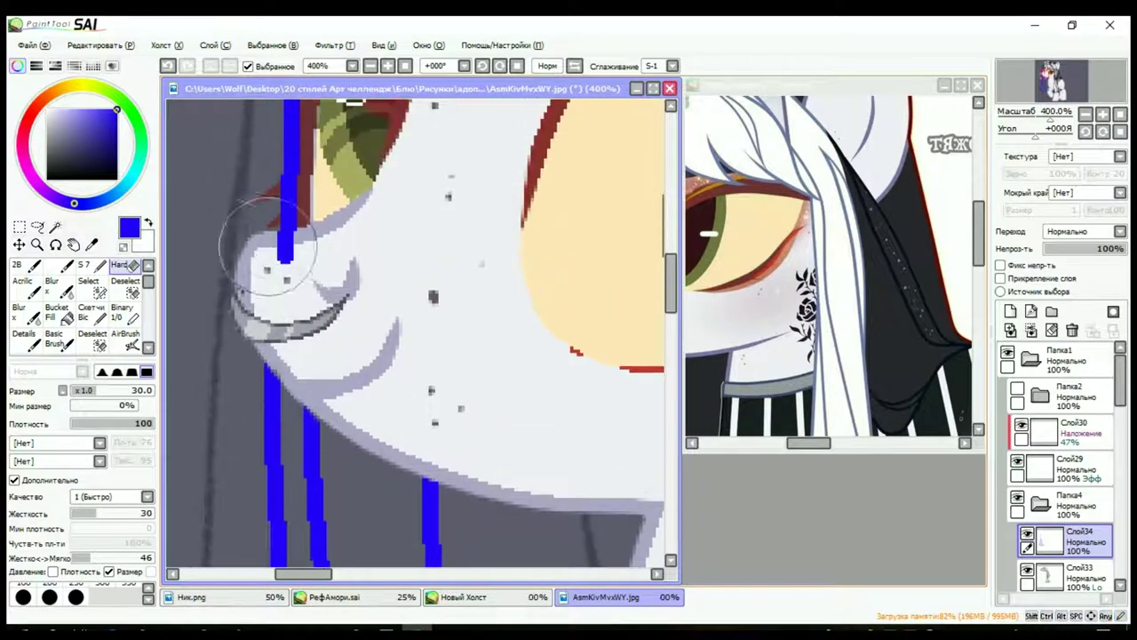
{"action": "scroll", "coordinate": [275, 231], "scroll_direction": "up", "scroll_amount": 2}
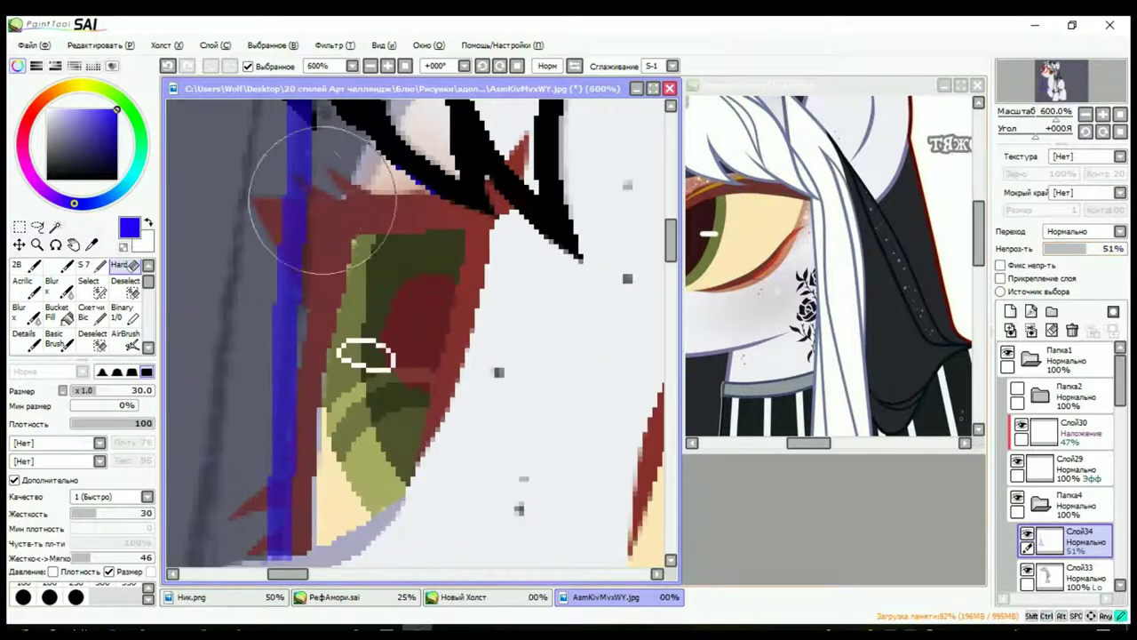
{"action": "mouse_move", "coordinate": [287, 207]}
{"action": "left_mouse_down"}
{"action": "mouse_move", "coordinate": [273, 240]}
{"action": "mouse_move", "coordinate": [327, 296]}
{"action": "left_mouse_up"}
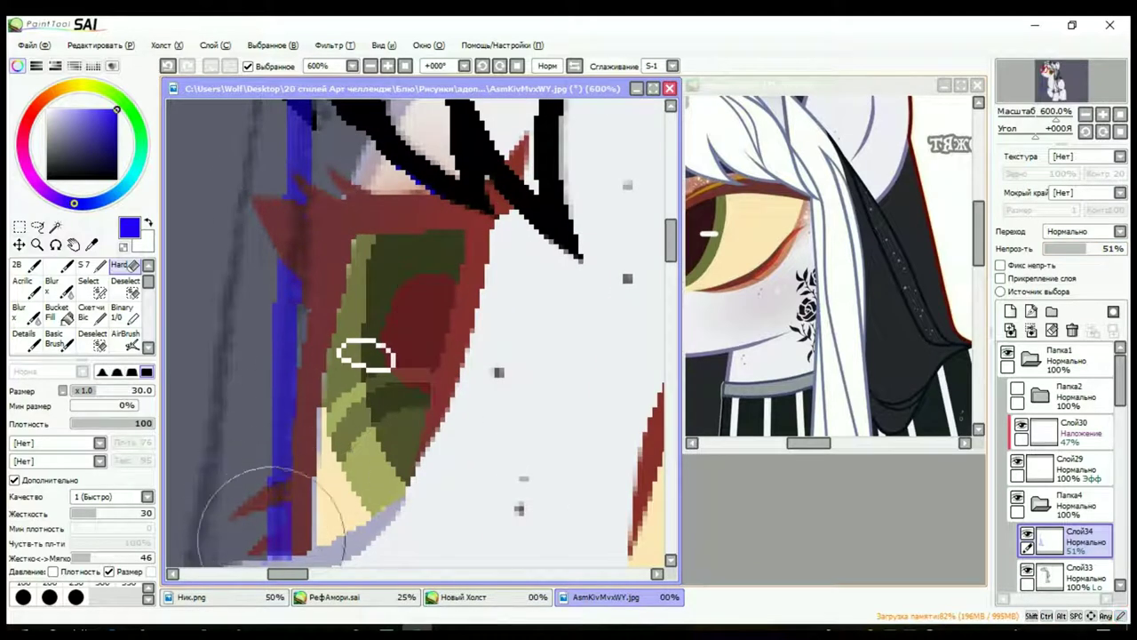
{"action": "scroll", "coordinate": [266, 546], "scroll_direction": "down", "scroll_amount": 2}
{"action": "scroll", "coordinate": [305, 330], "scroll_direction": "down", "scroll_amount": 5}
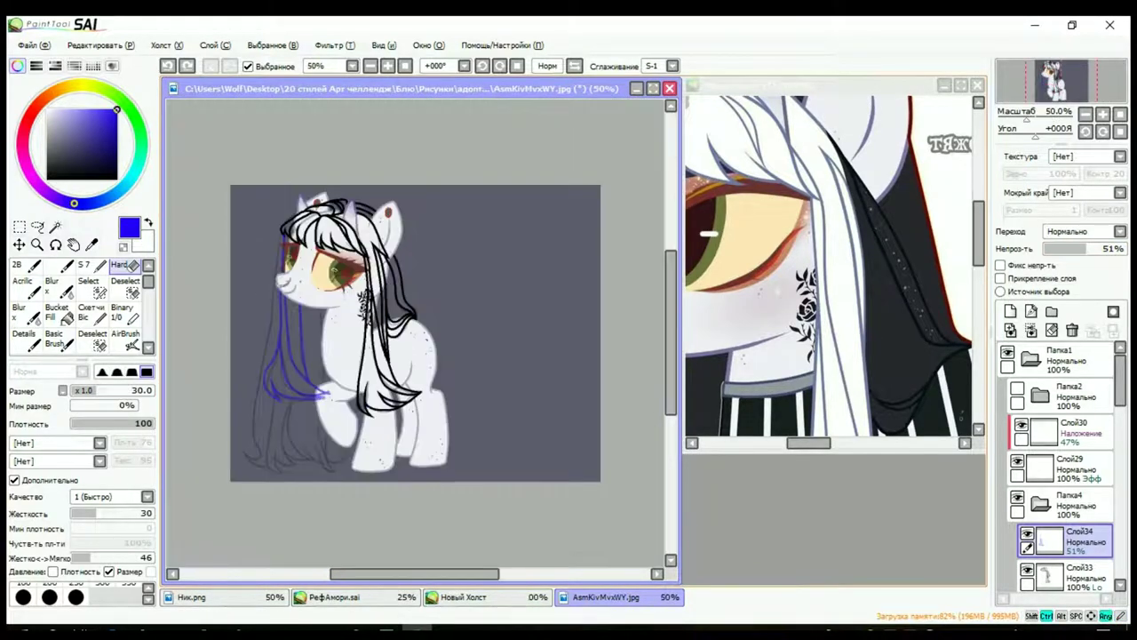
Step: Trim the front lock's line ends over the raised foreleg into tapered points
{"action": "scroll", "coordinate": [382, 377], "scroll_direction": "up", "scroll_amount": 5}
{"action": "mouse_move", "coordinate": [382, 378]}
{"action": "left_mouse_down"}
{"action": "mouse_move", "coordinate": [429, 371]}
{"action": "mouse_move", "coordinate": [426, 337]}
{"action": "left_mouse_up"}
{"action": "scroll", "coordinate": [386, 422], "scroll_direction": "down", "scroll_amount": 7}
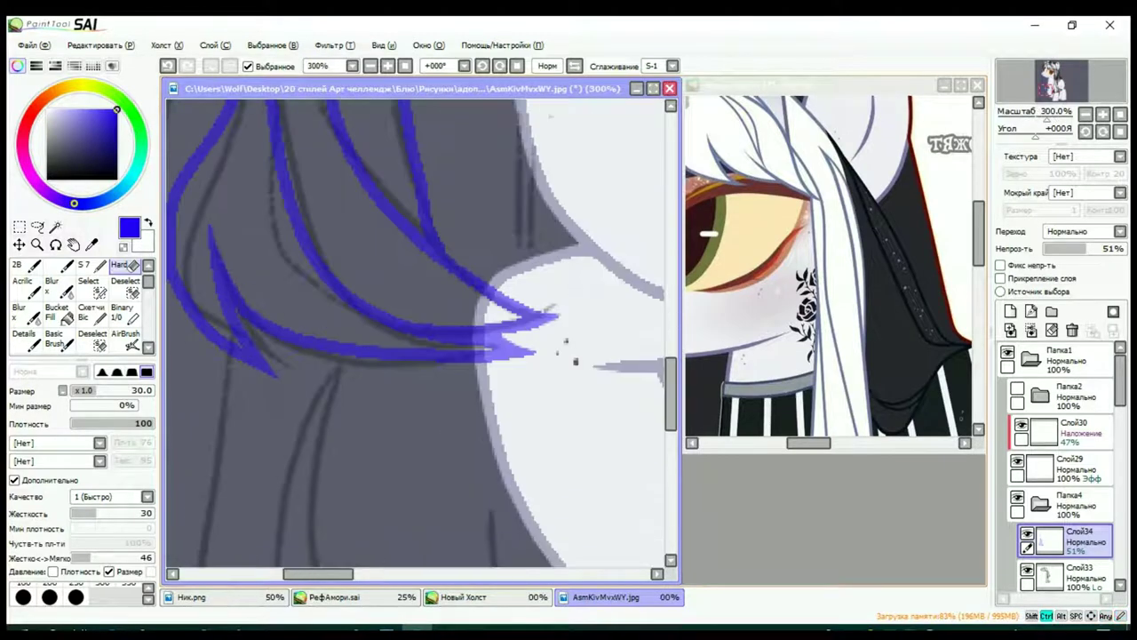
Step: Recolour the far front lock's lines black on layer Слой33
{"action": "left_click", "coordinate": [1066, 573]}
{"action": "left_click", "coordinate": [84, 265]}
{"action": "left_click", "coordinate": [117, 178]}
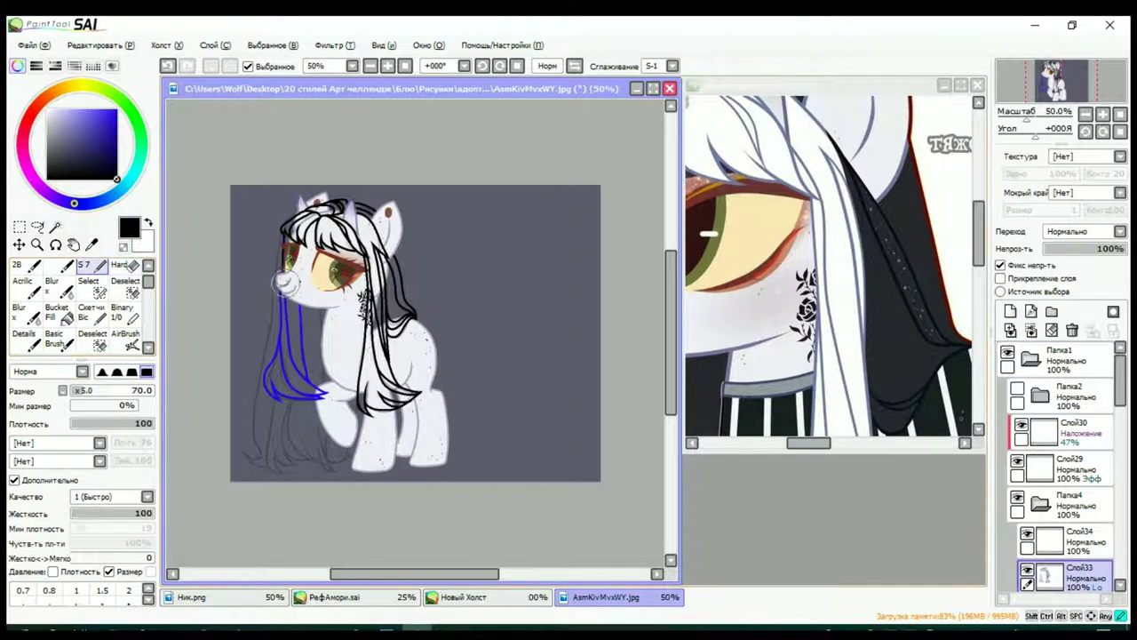
{"action": "scroll", "coordinate": [308, 330], "scroll_direction": "up", "scroll_amount": 5}
{"action": "scroll", "coordinate": [308, 331], "scroll_direction": "down", "scroll_amount": 5}
Step: Draw the hair strands beside the chest in blue on layer Слой34 and erase their overlaps at 61% layer opacity
{"action": "left_click", "coordinate": [1066, 540]}
{"action": "left_click", "coordinate": [117, 108]}
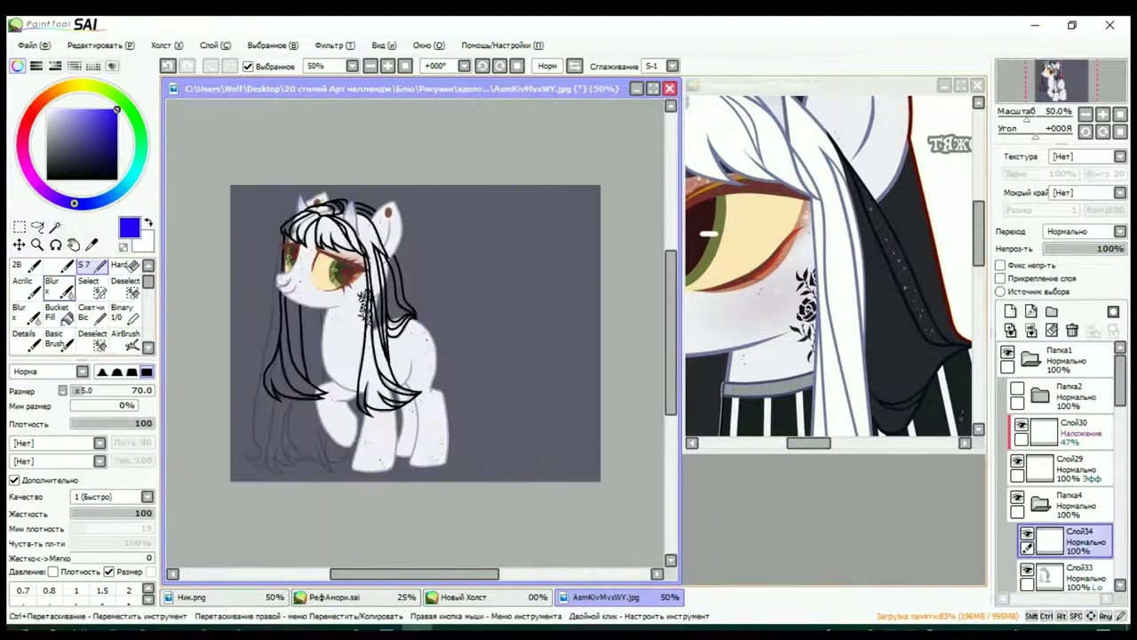
{"action": "left_click", "coordinate": [122, 311]}
{"action": "scroll", "coordinate": [354, 267], "scroll_direction": "up", "scroll_amount": 2}
{"action": "key", "text": "e"}
{"action": "scroll", "coordinate": [368, 356], "scroll_direction": "up", "scroll_amount": 3}
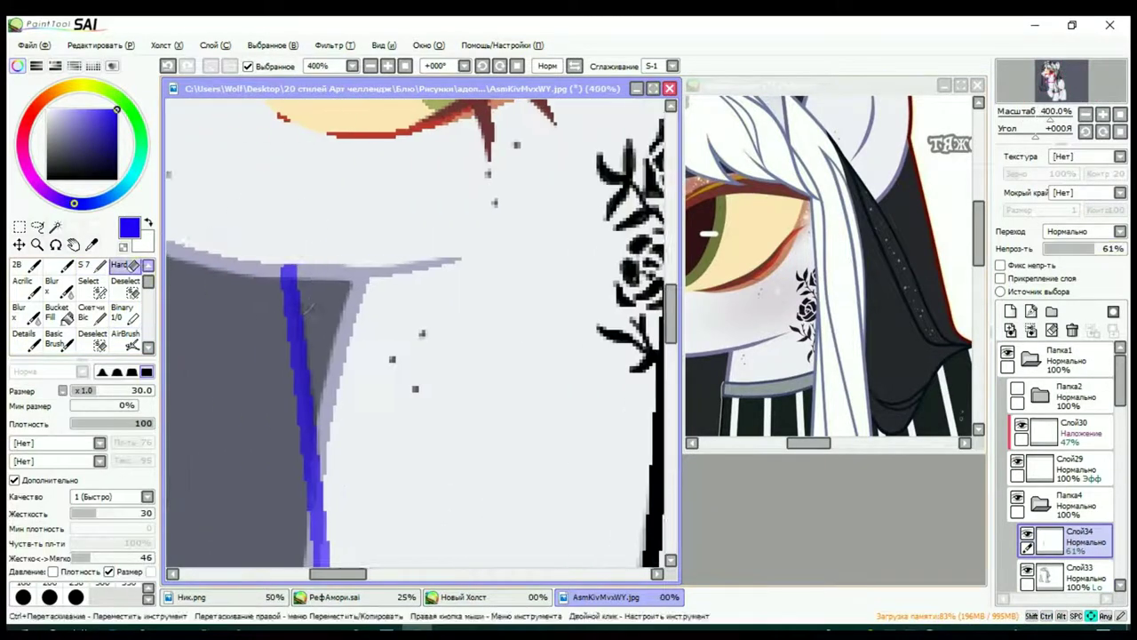
{"action": "scroll", "coordinate": [369, 357], "scroll_direction": "down", "scroll_amount": 2}
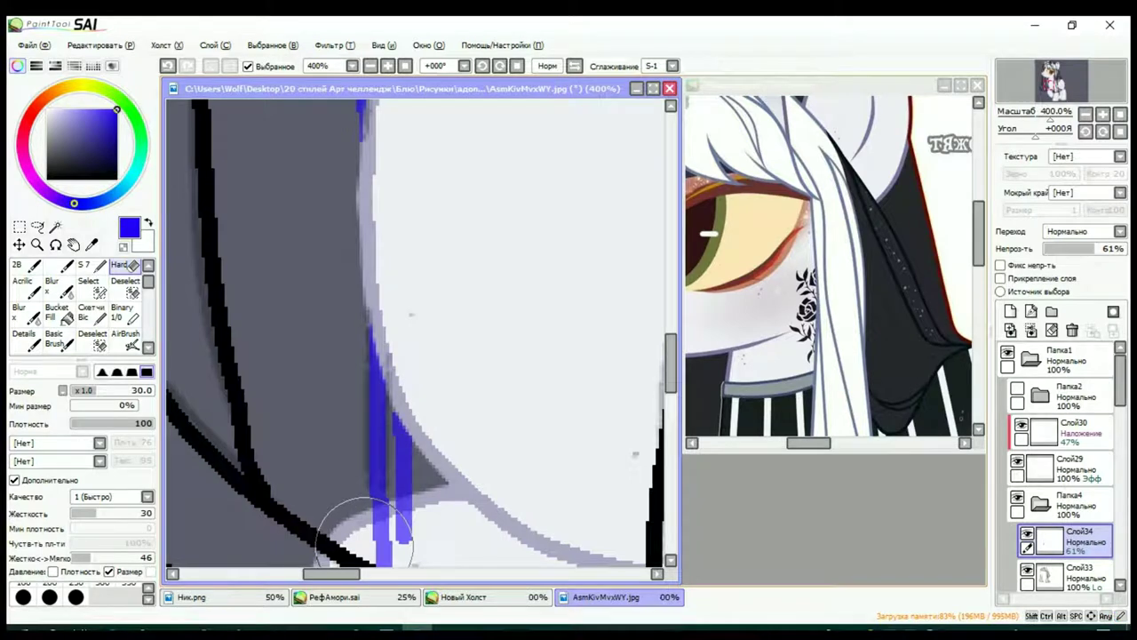
{"action": "scroll", "coordinate": [391, 520], "scroll_direction": "down", "scroll_amount": 3}
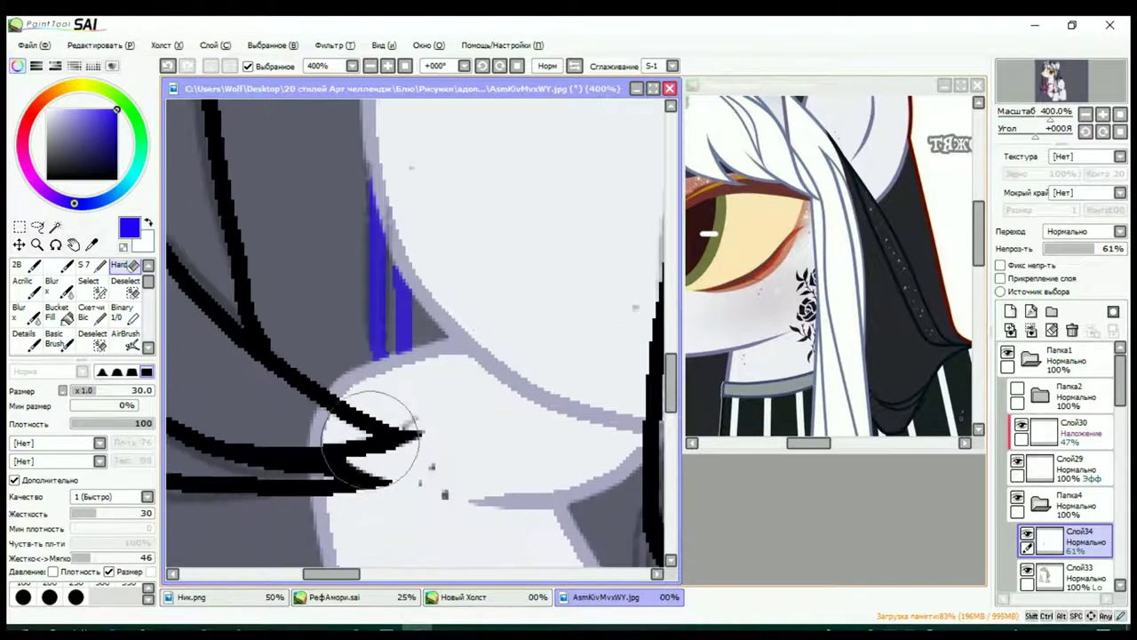
{"action": "scroll", "coordinate": [370, 441], "scroll_direction": "down", "scroll_amount": 3}
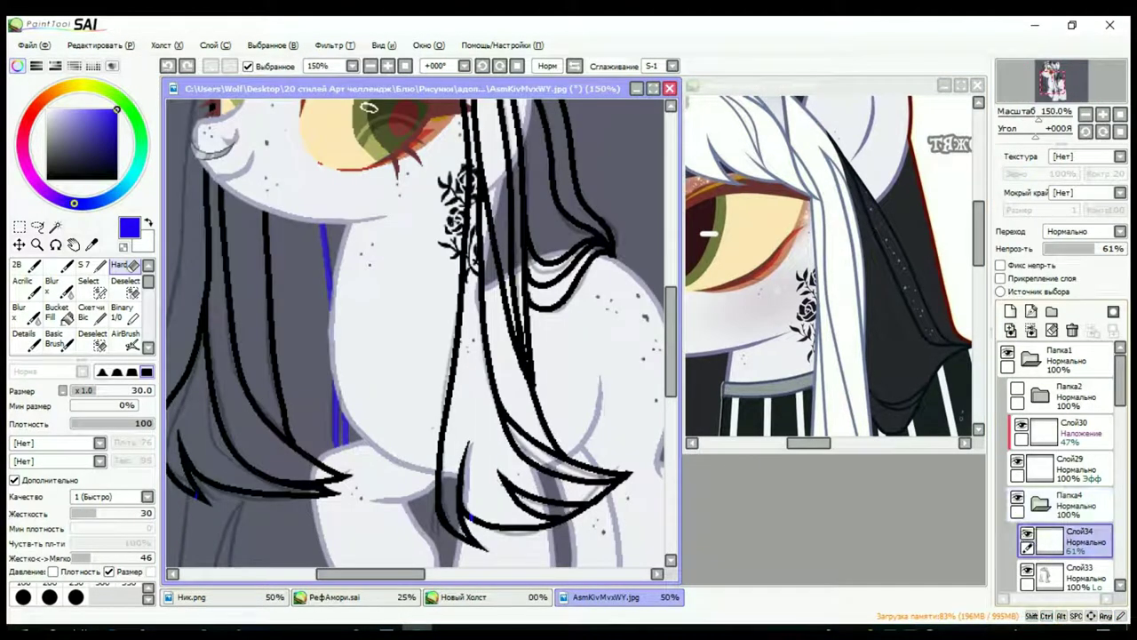
Step: Outline the outermost far hair in blue at full layer opacity, ending in a curled tip near the ground
{"action": "scroll", "coordinate": [368, 107], "scroll_direction": "down", "scroll_amount": 3}
{"action": "left_click", "coordinate": [122, 311]}
{"action": "scroll", "coordinate": [373, 338], "scroll_direction": "up", "scroll_amount": 3}
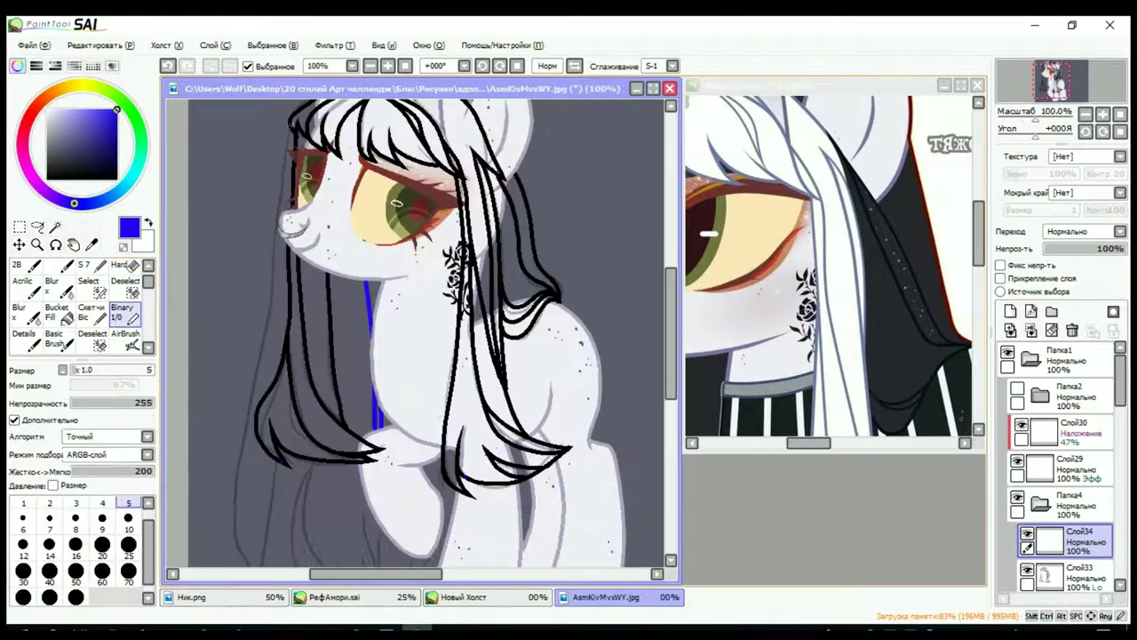
{"action": "left_click_drag", "start_coordinate": [275, 125], "coordinate": [227, 528]}
{"action": "scroll", "coordinate": [229, 460], "scroll_direction": "down", "scroll_amount": 2}
{"action": "scroll", "coordinate": [229, 460], "scroll_direction": "up", "scroll_amount": 2}
{"action": "left_click_drag", "start_coordinate": [182, 382], "coordinate": [266, 448]}
{"action": "scroll", "coordinate": [231, 444], "scroll_direction": "up", "scroll_amount": 1}
{"action": "left_click_drag", "start_coordinate": [204, 399], "coordinate": [275, 489]}
{"action": "scroll", "coordinate": [248, 444], "scroll_direction": "down", "scroll_amount": 2}
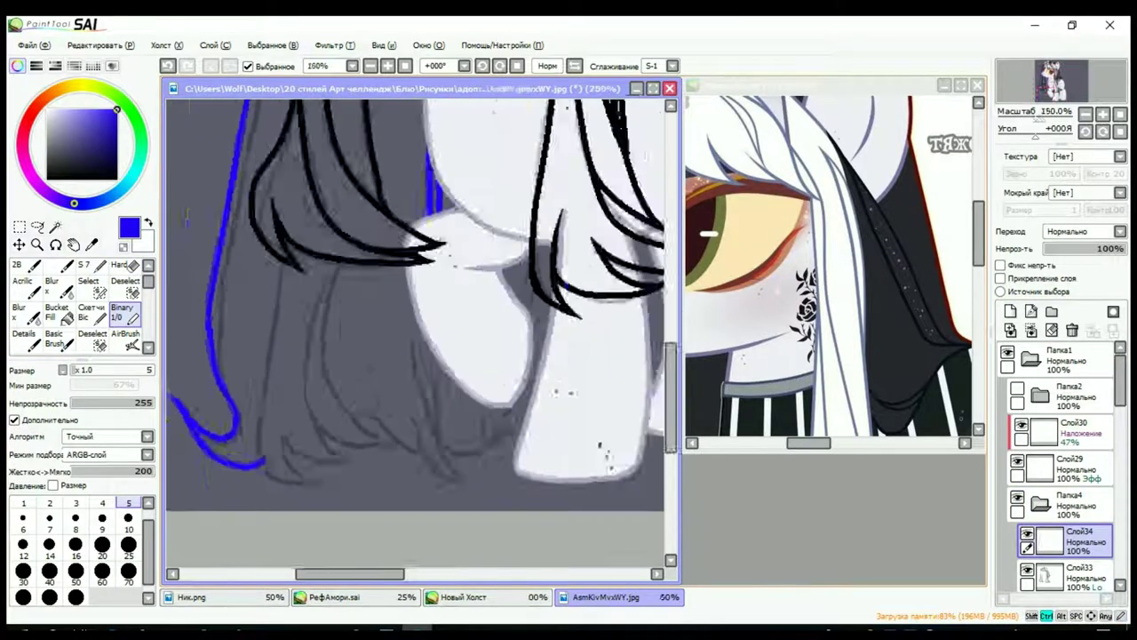
Step: Draw the far hair's lower strands and their curled tips in blue on layer Слой34, following the sketch near the ground
{"action": "left_click_drag", "start_coordinate": [284, 178], "coordinate": [258, 448]}
{"action": "scroll", "coordinate": [266, 449], "scroll_direction": "up", "scroll_amount": 1}
{"action": "left_click_drag", "start_coordinate": [294, 481], "coordinate": [378, 463]}
{"action": "scroll", "coordinate": [293, 294], "scroll_direction": "down", "scroll_amount": 2}
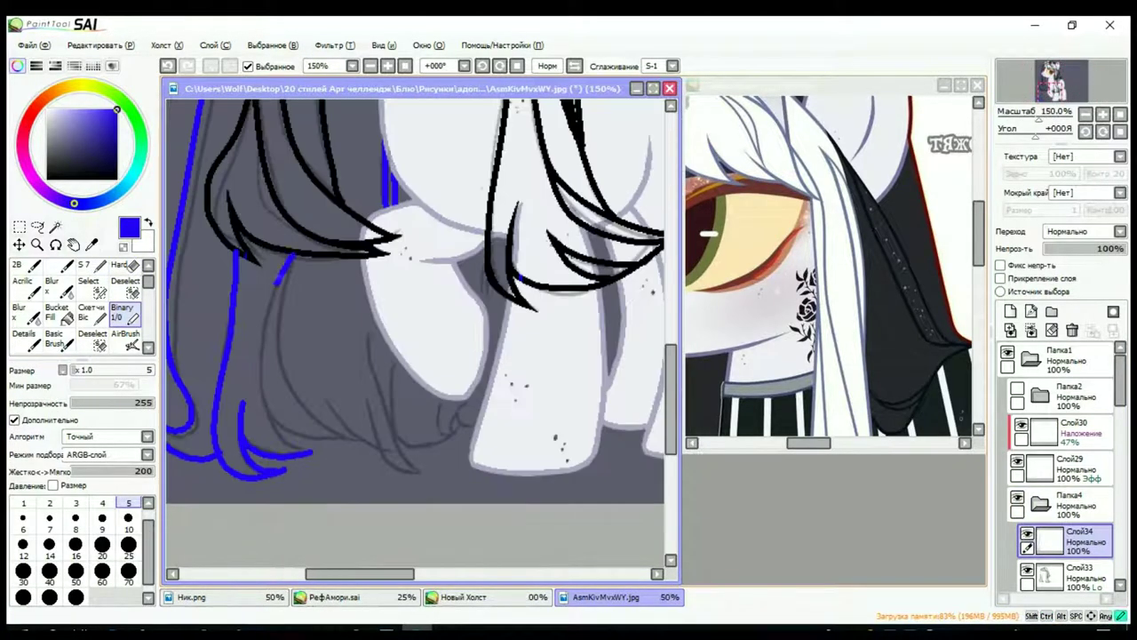
{"action": "scroll", "coordinate": [293, 293], "scroll_direction": "up", "scroll_amount": 1}
{"action": "left_click_drag", "start_coordinate": [293, 194], "coordinate": [330, 467]}
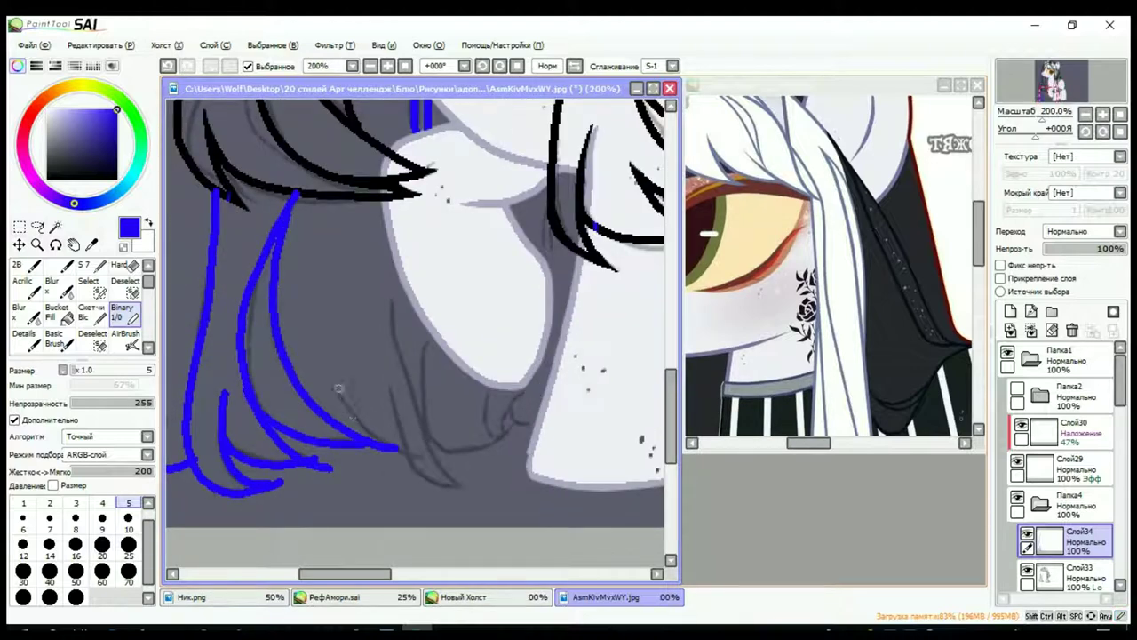
Step: Draw blue hair strands beneath the raised foreleg and two short strands in the gap beside the front lock
{"action": "scroll", "coordinate": [425, 471], "scroll_direction": "up", "scroll_amount": 1}
{"action": "left_click_drag", "start_coordinate": [444, 453], "coordinate": [498, 452]}
{"action": "mouse_move", "coordinate": [389, 157]}
{"action": "left_mouse_down"}
{"action": "mouse_move", "coordinate": [416, 414]}
{"action": "mouse_move", "coordinate": [622, 401]}
{"action": "left_mouse_up"}
{"action": "scroll", "coordinate": [599, 413], "scroll_direction": "down", "scroll_amount": 1}
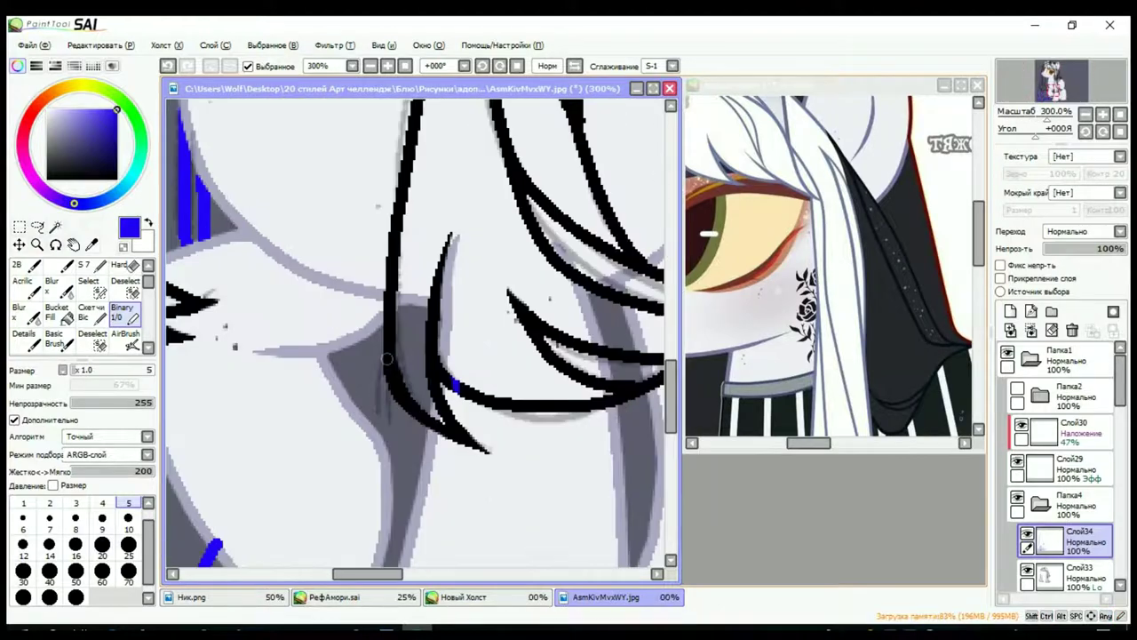
{"action": "left_click_drag", "start_coordinate": [360, 231], "coordinate": [350, 318]}
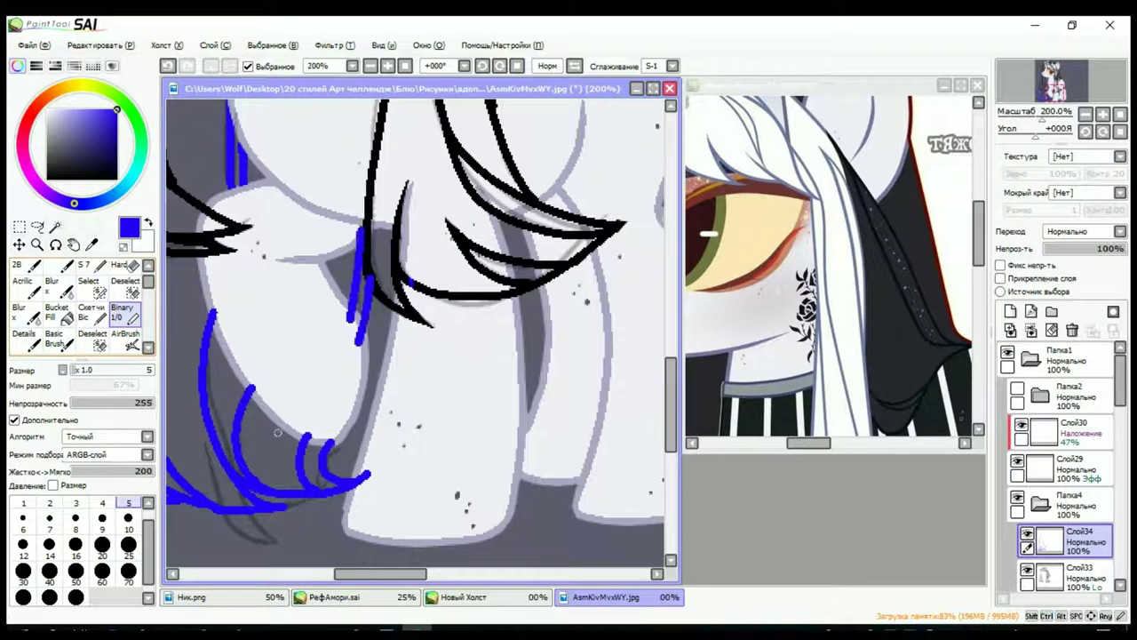
{"action": "scroll", "coordinate": [277, 432], "scroll_direction": "down", "scroll_amount": 2}
{"action": "scroll", "coordinate": [277, 432], "scroll_direction": "up", "scroll_amount": 1}
Step: Erase the blue strand ends overlapping the raised foreleg and the stray blue mark on the front lock
{"action": "scroll", "coordinate": [376, 314], "scroll_direction": "up", "scroll_amount": 2}
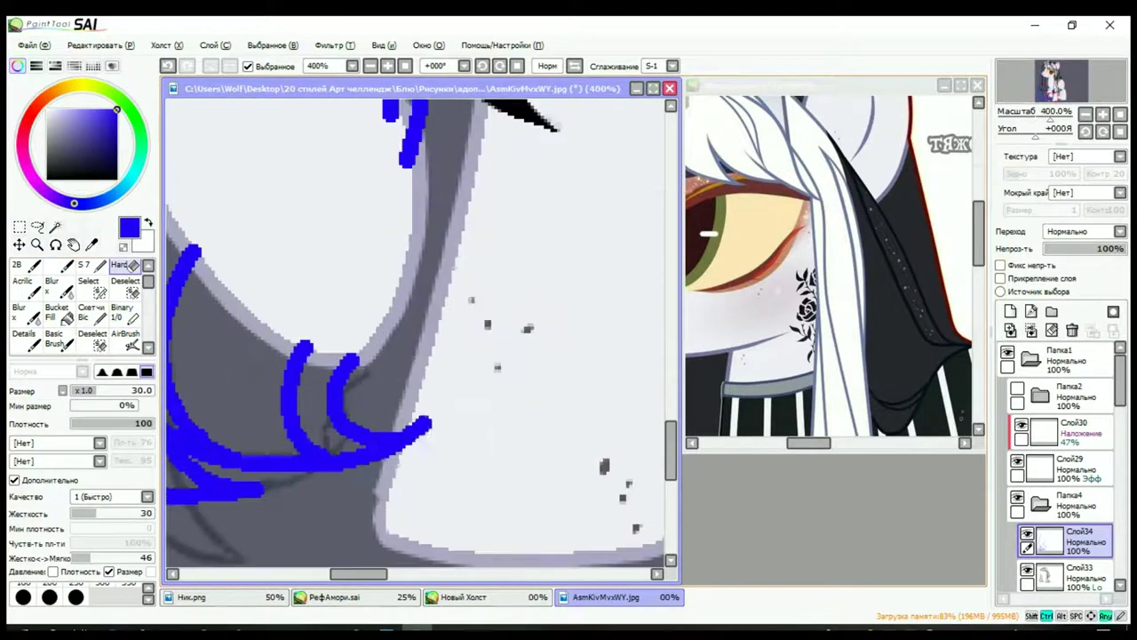
{"action": "scroll", "coordinate": [346, 359], "scroll_direction": "down", "scroll_amount": 1}
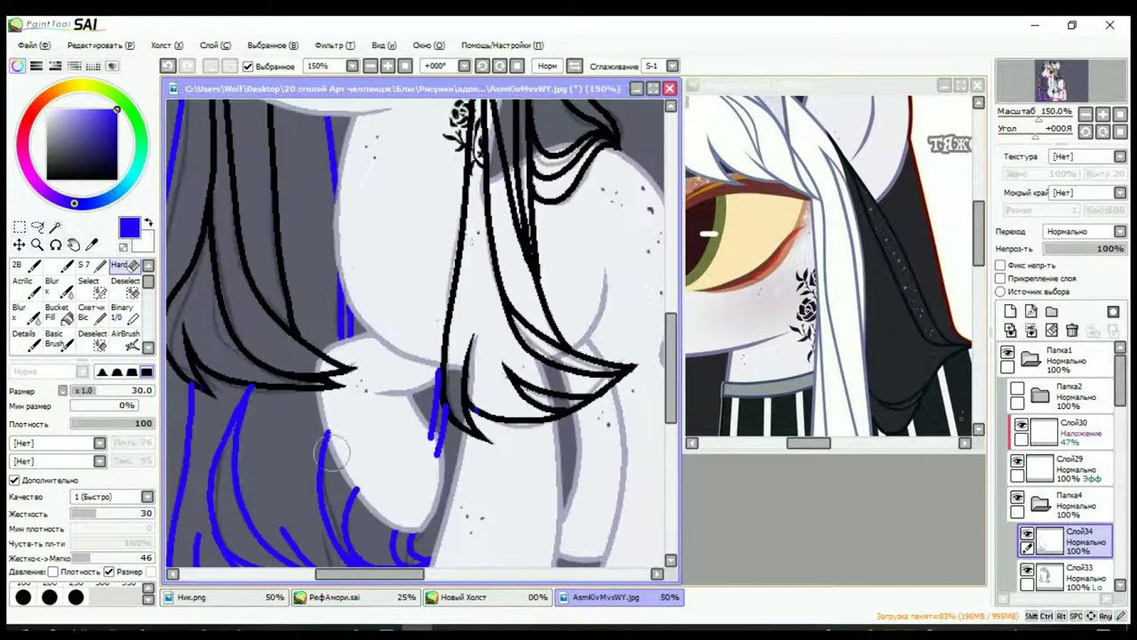
{"action": "scroll", "coordinate": [348, 484], "scroll_direction": "up", "scroll_amount": 1}
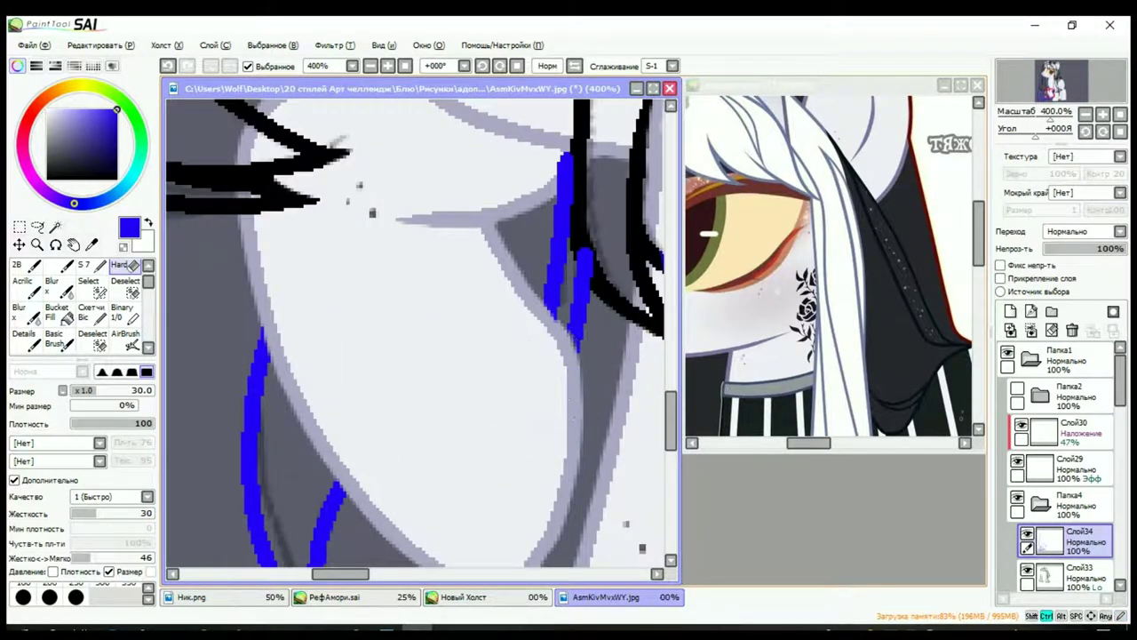
{"action": "scroll", "coordinate": [343, 367], "scroll_direction": "up", "scroll_amount": 1}
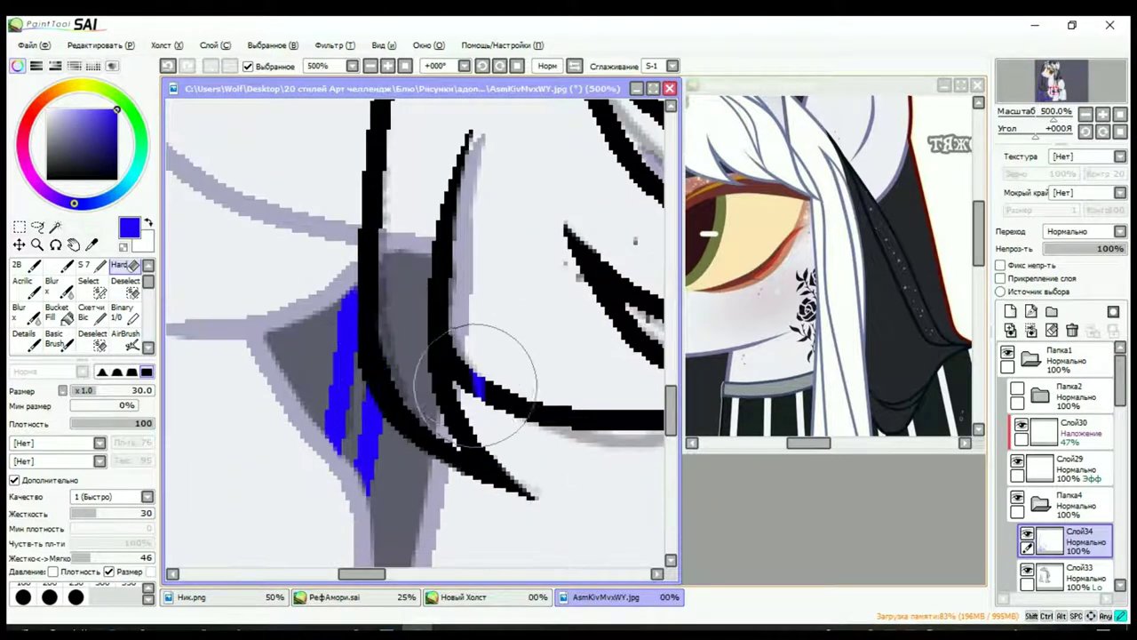
{"action": "scroll", "coordinate": [476, 382], "scroll_direction": "down", "scroll_amount": 2}
{"action": "scroll", "coordinate": [444, 444], "scroll_direction": "up", "scroll_amount": 2}
{"action": "scroll", "coordinate": [373, 444], "scroll_direction": "down", "scroll_amount": 1}
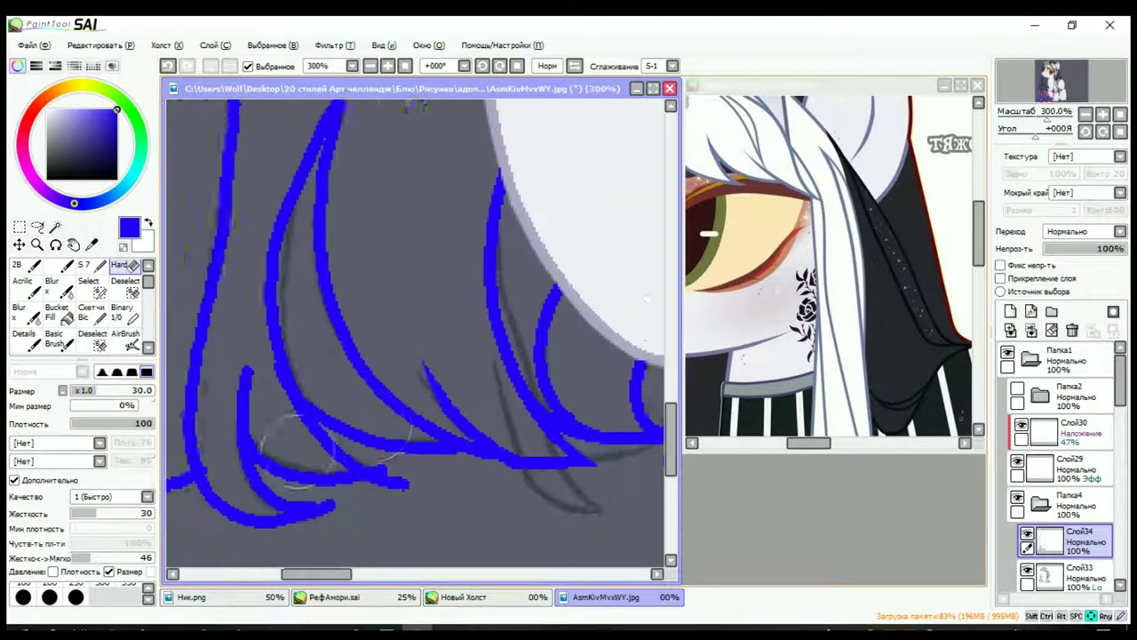
Step: Trim the far hair's blue line ends near the ground into tapered points and erase the overlaps
{"action": "scroll", "coordinate": [302, 453], "scroll_direction": "up", "scroll_amount": 1}
{"action": "scroll", "coordinate": [444, 484], "scroll_direction": "down", "scroll_amount": 1}
{"action": "scroll", "coordinate": [287, 436], "scroll_direction": "down", "scroll_amount": 1}
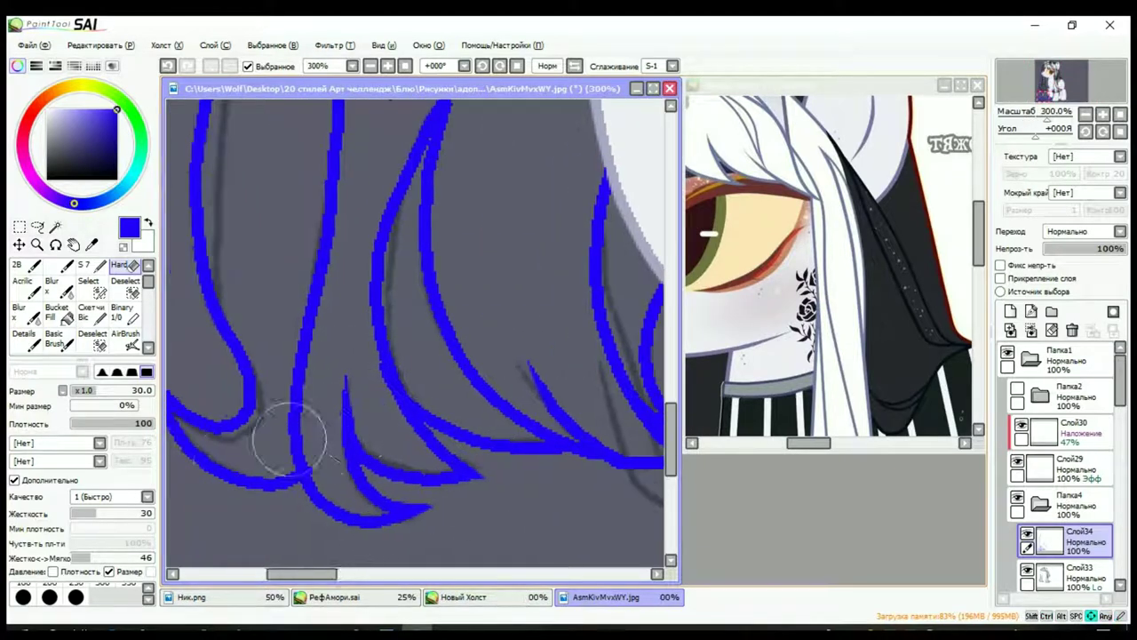
{"action": "scroll", "coordinate": [293, 376], "scroll_direction": "down", "scroll_amount": 3}
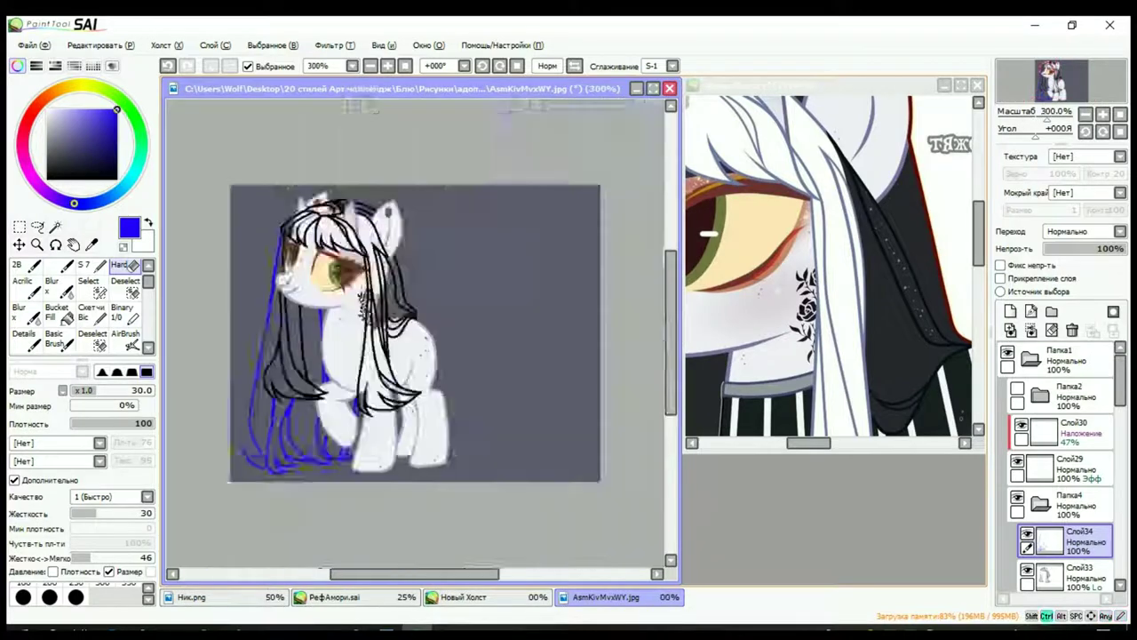
Step: Merge the blue far-hair lines into layer Слой33 and recolour them black
{"action": "scroll", "coordinate": [264, 314], "scroll_direction": "up", "scroll_amount": 1}
{"action": "key", "text": "b"}
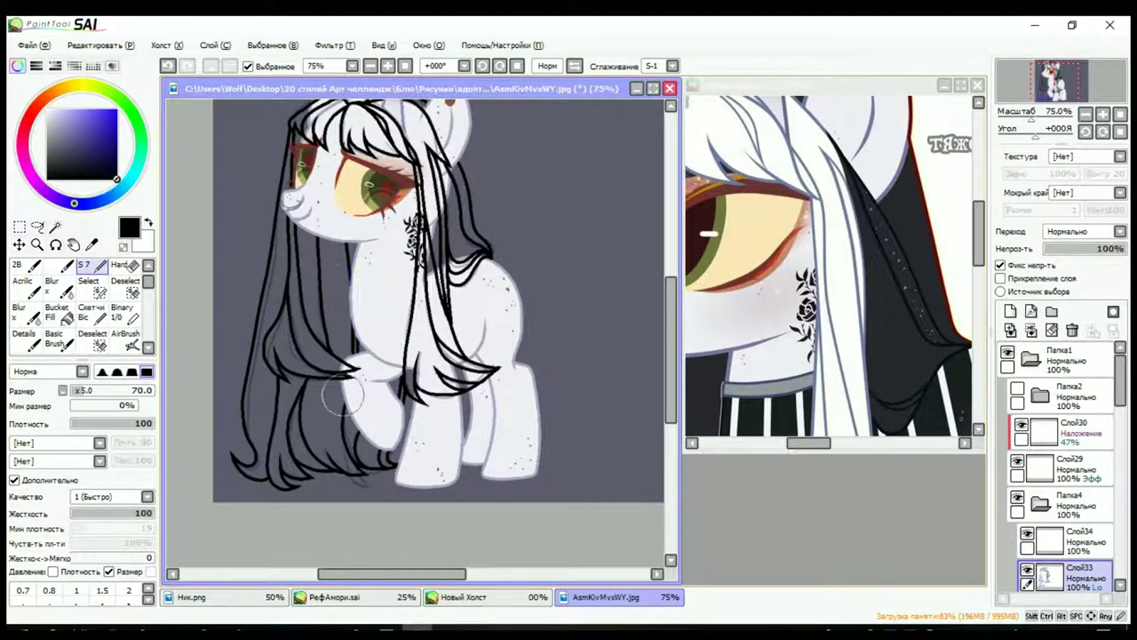
{"action": "scroll", "coordinate": [340, 399], "scroll_direction": "down", "scroll_amount": 1}
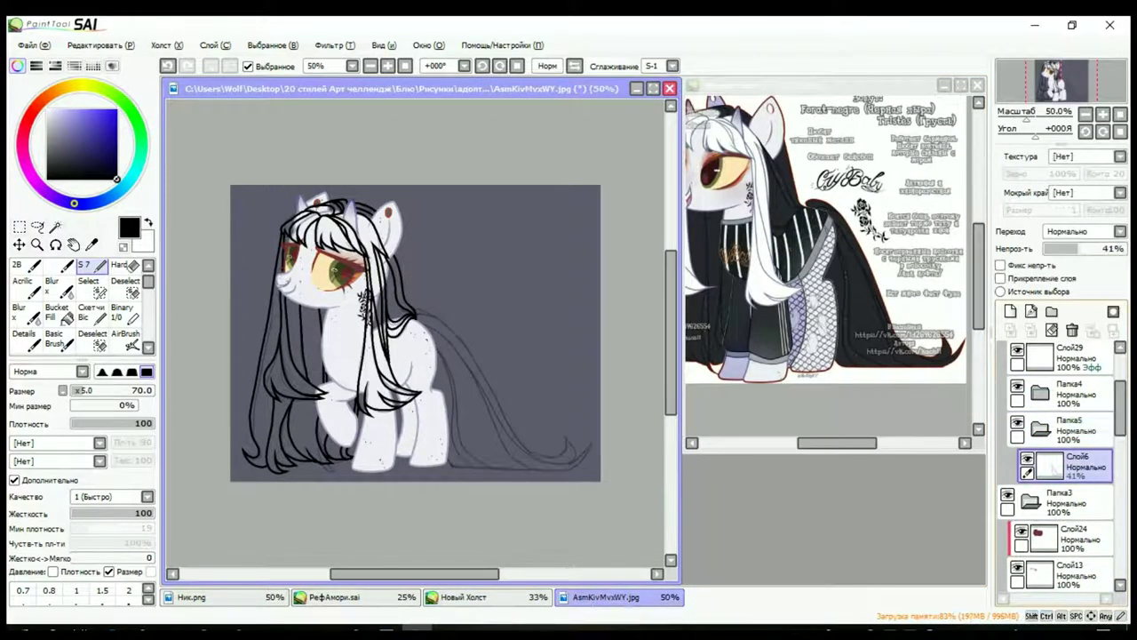
Step: Outline the tail's upper edge and curled tip in blue on new layer Слой35 and trim the tip's line ends
{"action": "scroll", "coordinate": [417, 337], "scroll_direction": "up", "scroll_amount": 3}
{"action": "left_click_drag", "start_coordinate": [329, 203], "coordinate": [635, 456]}
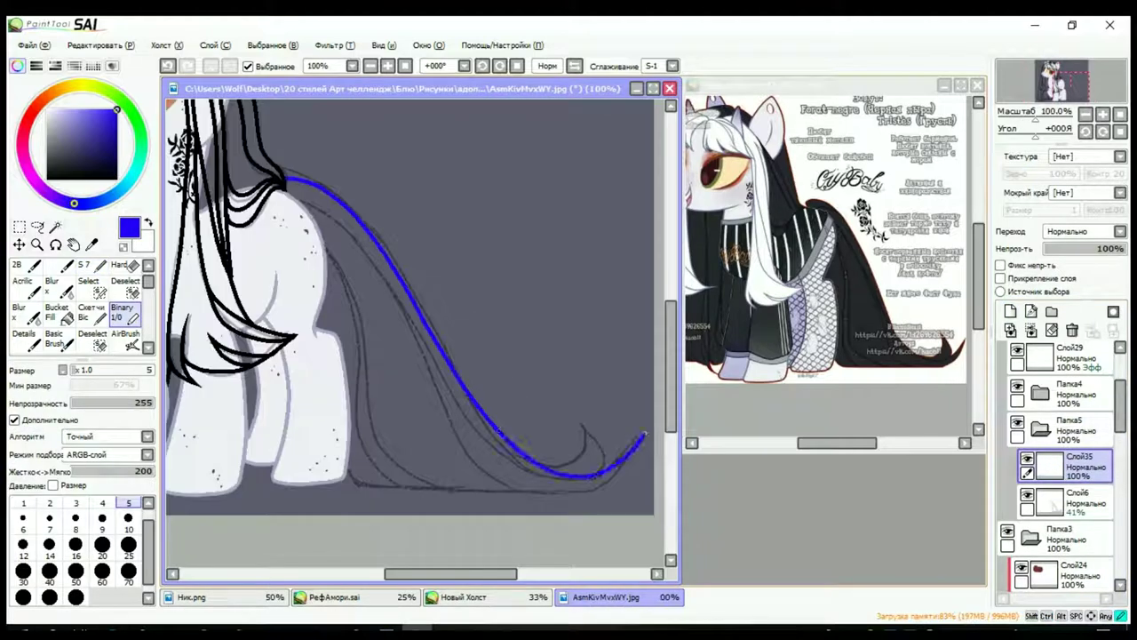
{"action": "scroll", "coordinate": [258, 169], "scroll_direction": "up", "scroll_amount": 2}
{"action": "scroll", "coordinate": [258, 169], "scroll_direction": "down", "scroll_amount": 3}
{"action": "scroll", "coordinate": [533, 444], "scroll_direction": "up", "scroll_amount": 3}
{"action": "left_click_drag", "start_coordinate": [492, 305], "coordinate": [418, 490]}
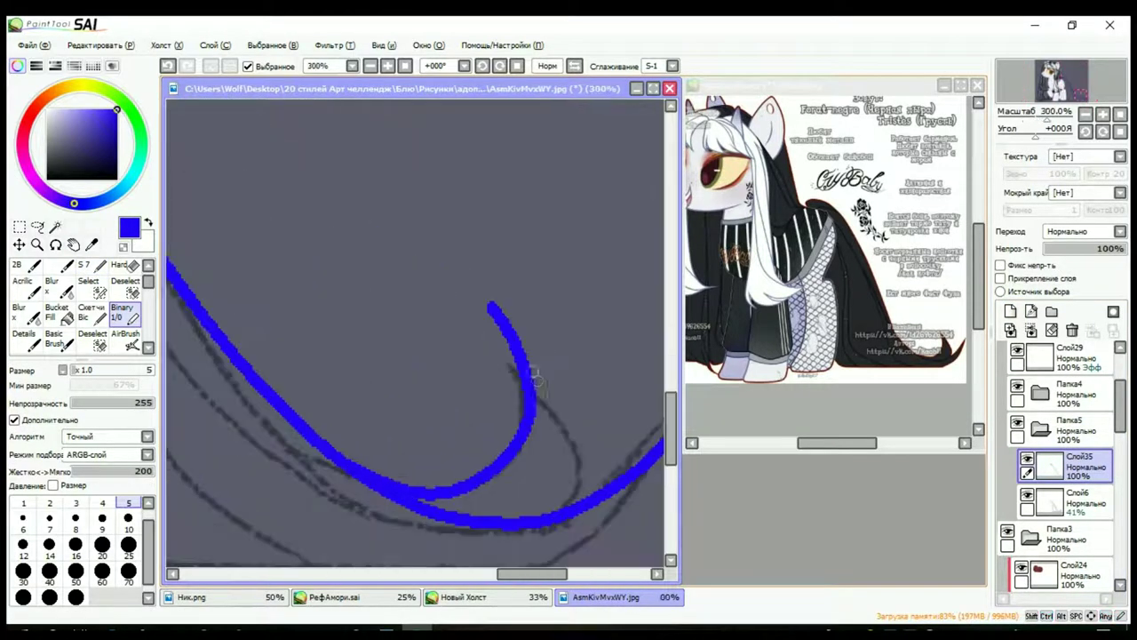
{"action": "key", "text": "e"}
{"action": "scroll", "coordinate": [495, 327], "scroll_direction": "down", "scroll_amount": 3}
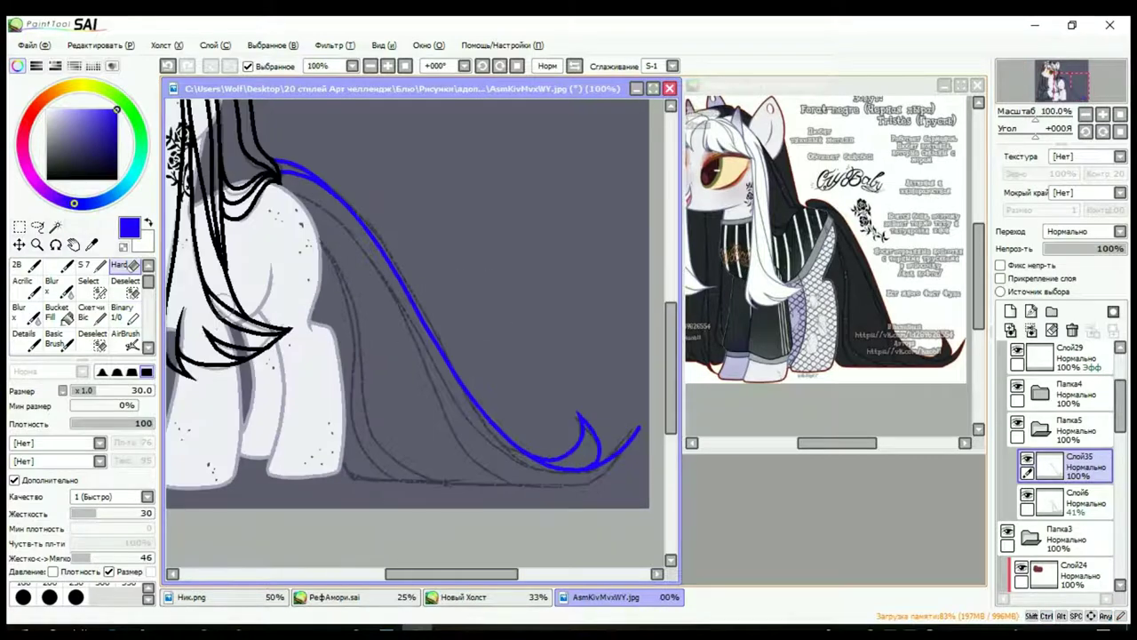
Step: Draw the tail's lower edge along the ground to the hind hoof, plus inner strands towards the curled tip, in blue
{"action": "key", "text": "b"}
{"action": "scroll", "coordinate": [498, 391], "scroll_direction": "up", "scroll_amount": 2}
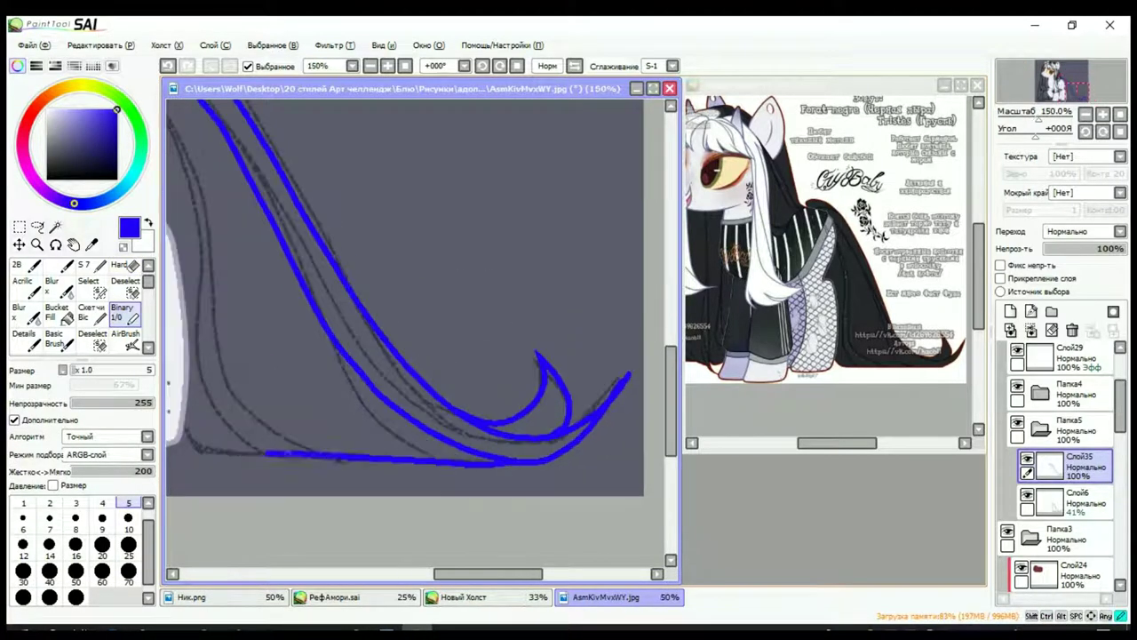
{"action": "scroll", "coordinate": [223, 164], "scroll_direction": "down", "scroll_amount": 4}
{"action": "scroll", "coordinate": [587, 417], "scroll_direction": "up", "scroll_amount": 2}
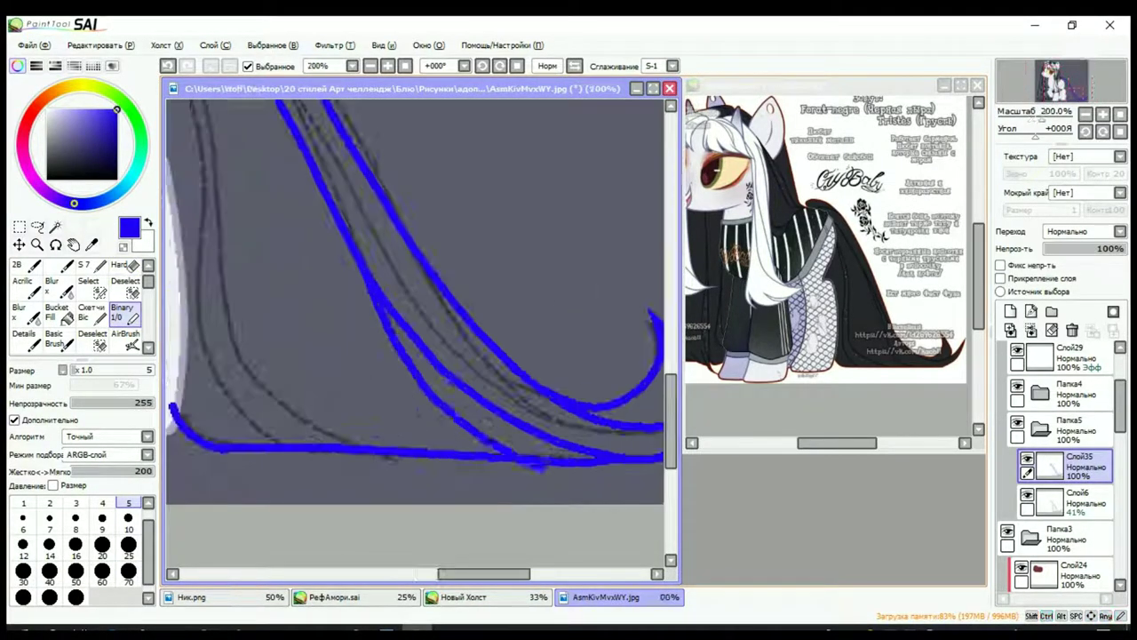
{"action": "scroll", "coordinate": [587, 418], "scroll_direction": "down", "scroll_amount": 3}
{"action": "scroll", "coordinate": [586, 418], "scroll_direction": "up", "scroll_amount": 2}
{"action": "scroll", "coordinate": [427, 520], "scroll_direction": "up", "scroll_amount": 2}
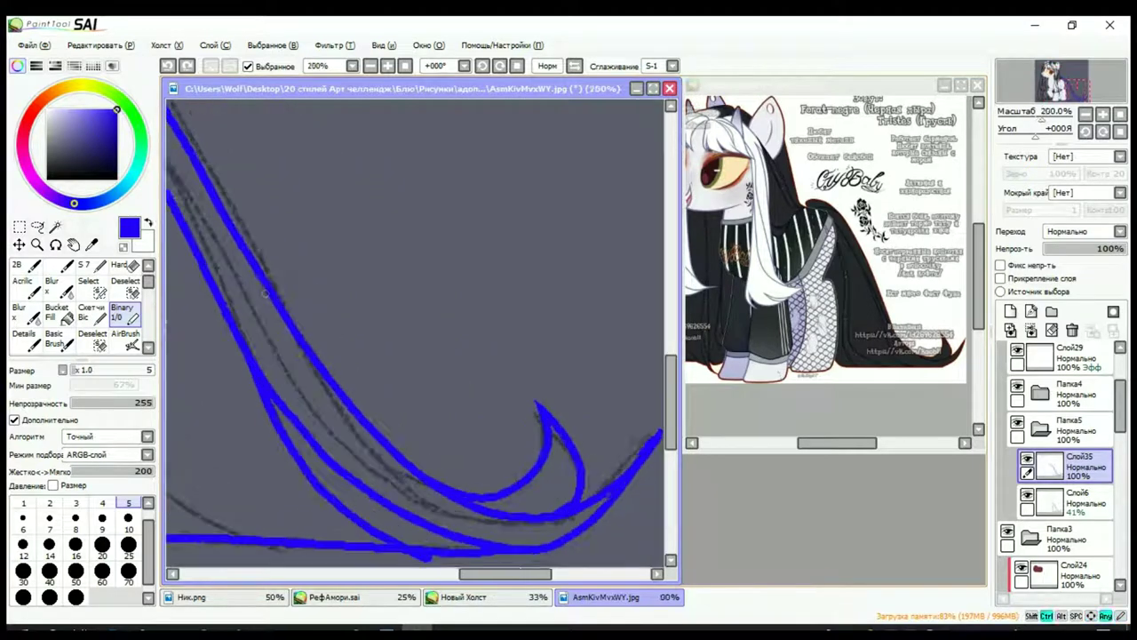
Step: Erase the tail lines overshooting the lower edge and overlapping the hind hoof
{"action": "key", "text": "e"}
{"action": "scroll", "coordinate": [436, 518], "scroll_direction": "down", "scroll_amount": 1}
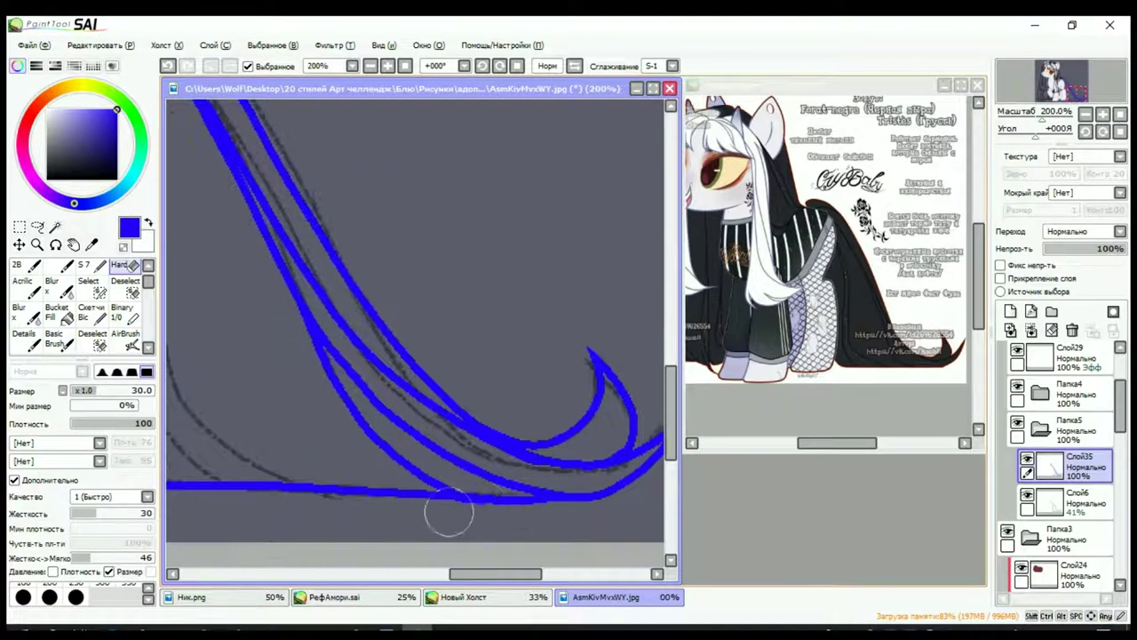
{"action": "scroll", "coordinate": [498, 480], "scroll_direction": "right", "scroll_amount": 3}
{"action": "scroll", "coordinate": [563, 394], "scroll_direction": "down", "scroll_amount": 3}
{"action": "scroll", "coordinate": [406, 444], "scroll_direction": "up", "scroll_amount": 5}
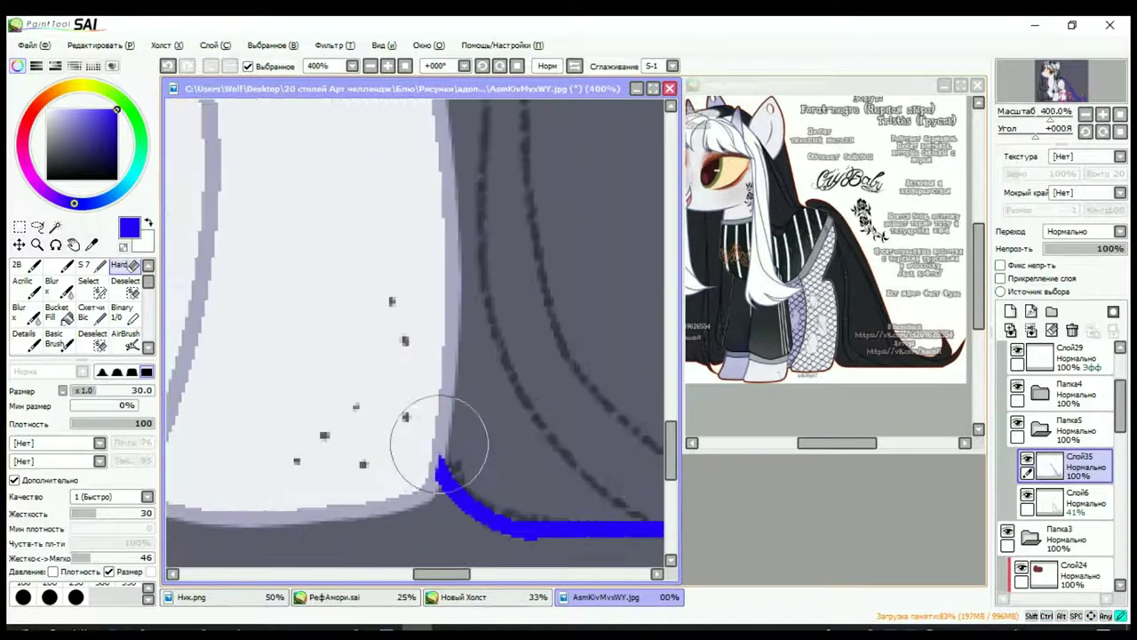
{"action": "scroll", "coordinate": [498, 447], "scroll_direction": "down", "scroll_amount": 4}
Step: Draw the tail's inner strands in blue from the rump down to the ground
{"action": "key", "text": "e"}
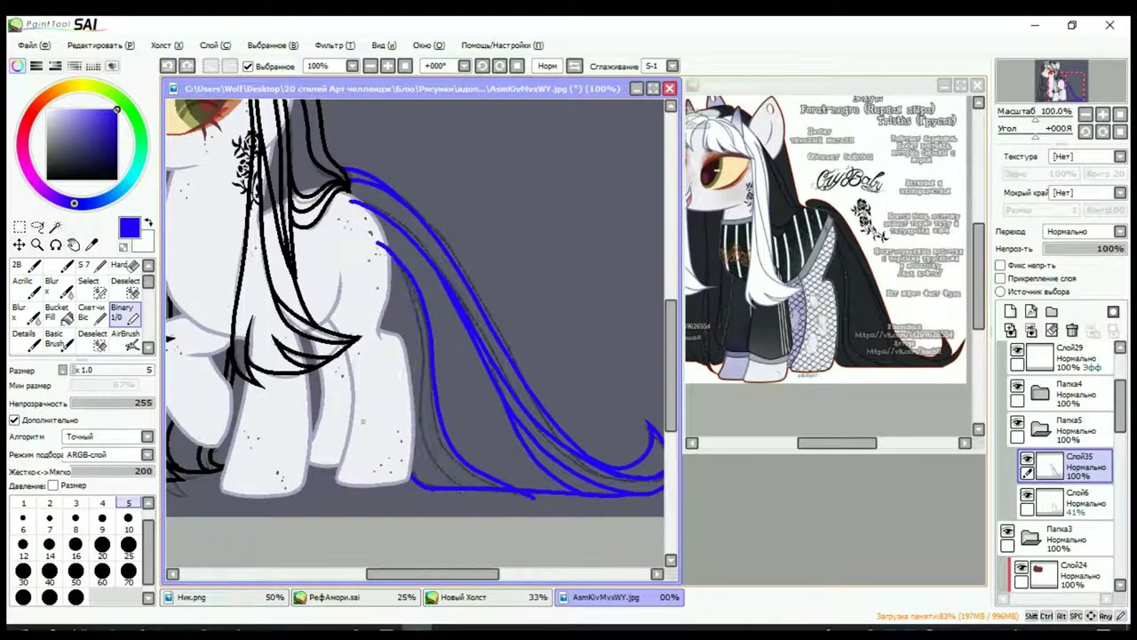
{"action": "key", "text": "e"}
{"action": "scroll", "coordinate": [475, 499], "scroll_direction": "down", "scroll_amount": 2}
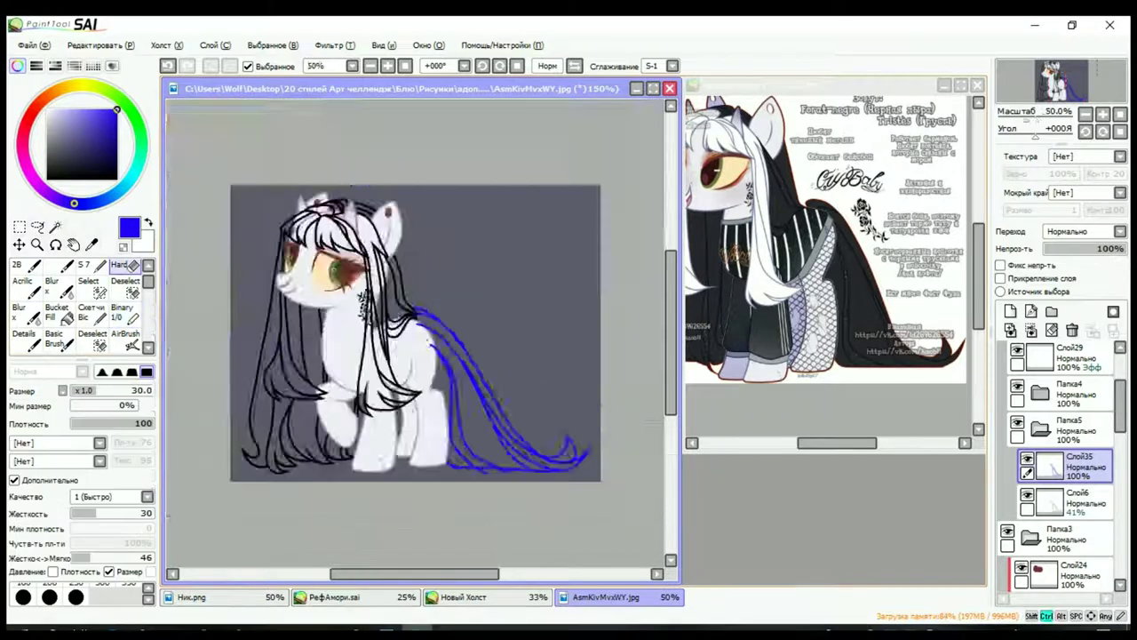
Step: Erase the tail strand ends crossing the lower edge and overlapping the rump
{"action": "scroll", "coordinate": [474, 498], "scroll_direction": "up", "scroll_amount": 5}
{"action": "left_click_drag", "start_coordinate": [474, 499], "coordinate": [351, 391]}
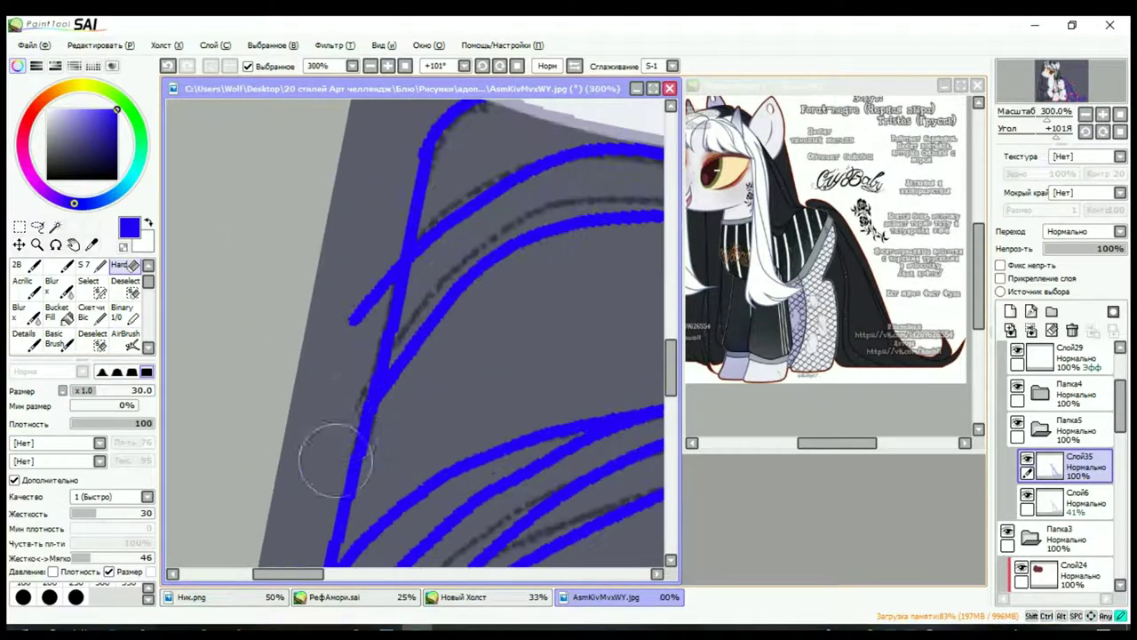
{"action": "key", "text": "Home"}
{"action": "scroll", "coordinate": [384, 293], "scroll_direction": "down", "scroll_amount": 4}
{"action": "scroll", "coordinate": [444, 340], "scroll_direction": "up", "scroll_amount": 4}
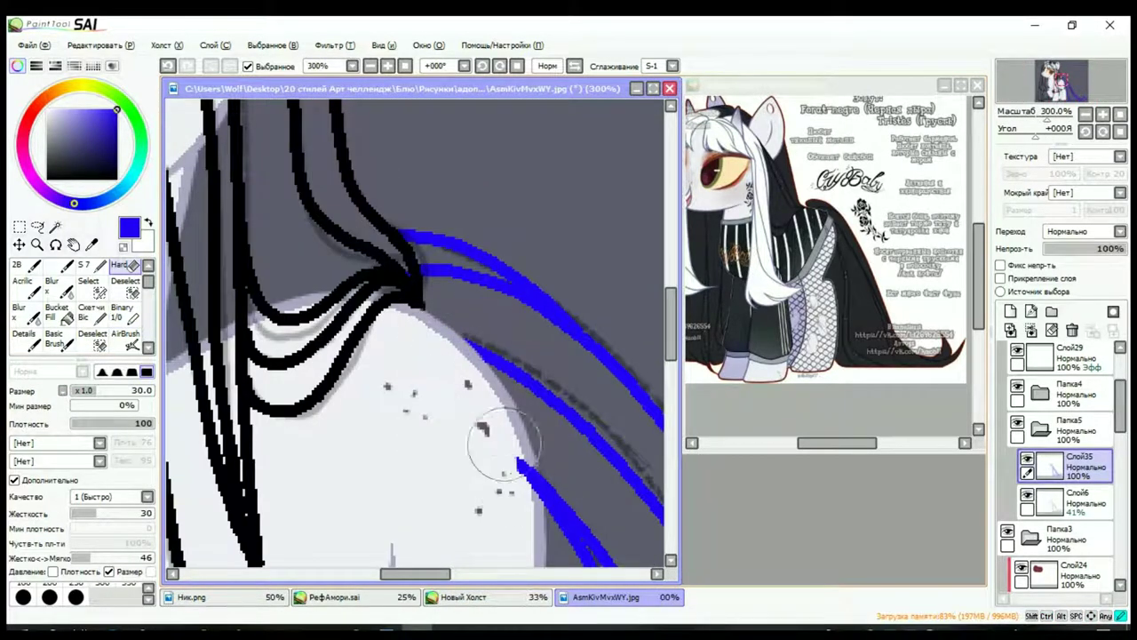
Step: Recolour the tail lines black with opacity locked on layer Слой35 and delete the tail sketch layer Слой6
{"action": "scroll", "coordinate": [360, 425], "scroll_direction": "down", "scroll_amount": 6}
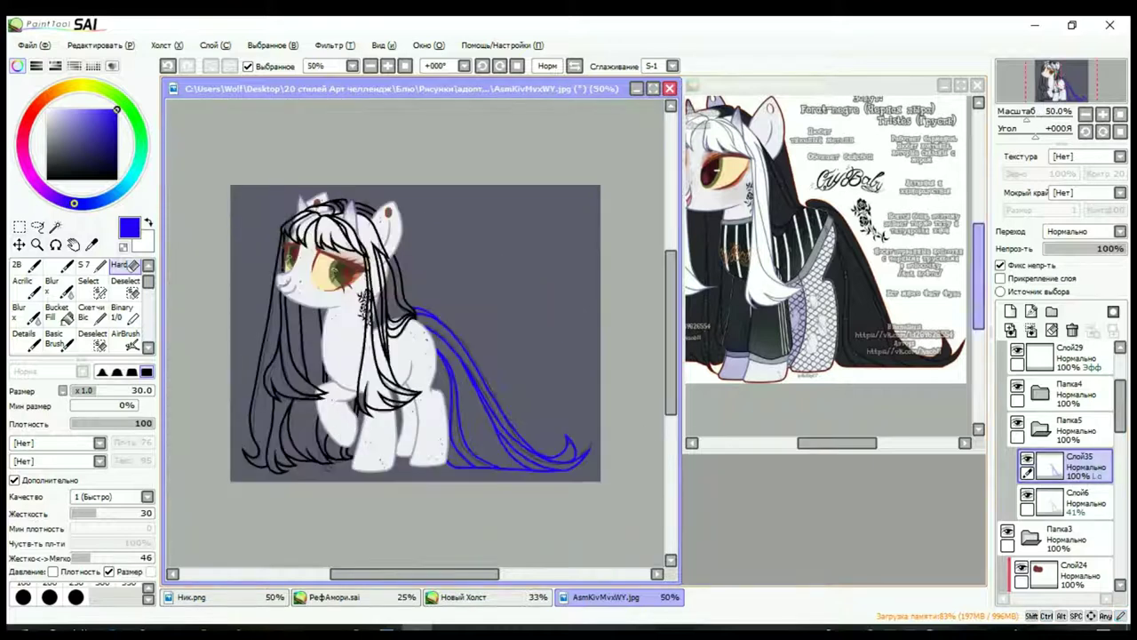
{"action": "key", "text": "n"}
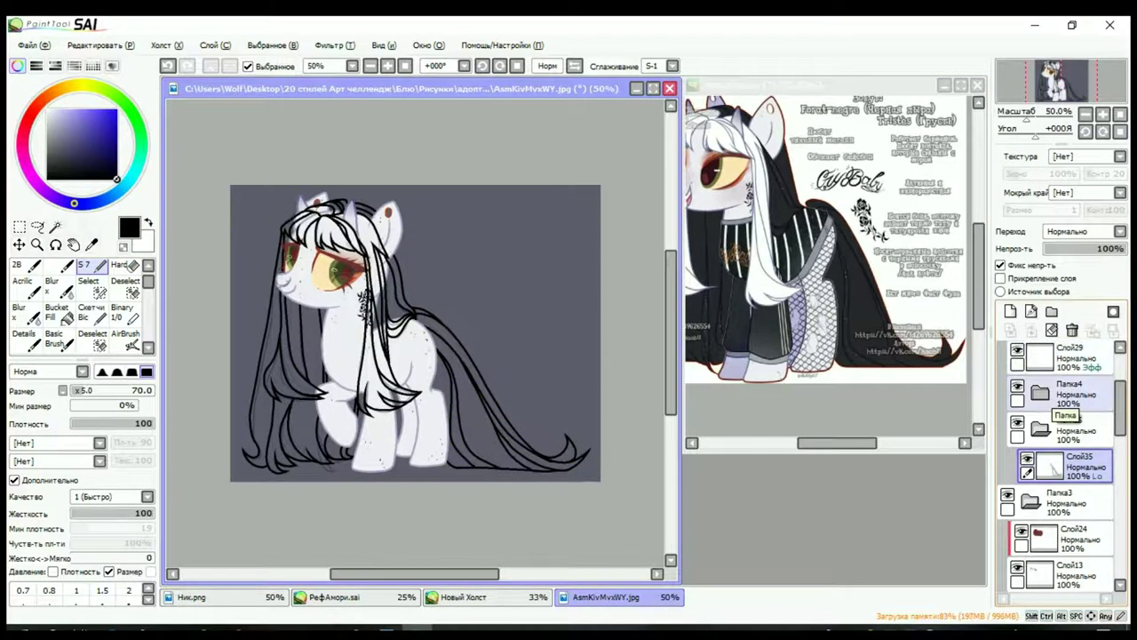
Step: Recolour the hair lines on layer Слой33 dark blue to match the reference and hide the tail folder Папка5
{"action": "left_click", "coordinate": [826, 84]}
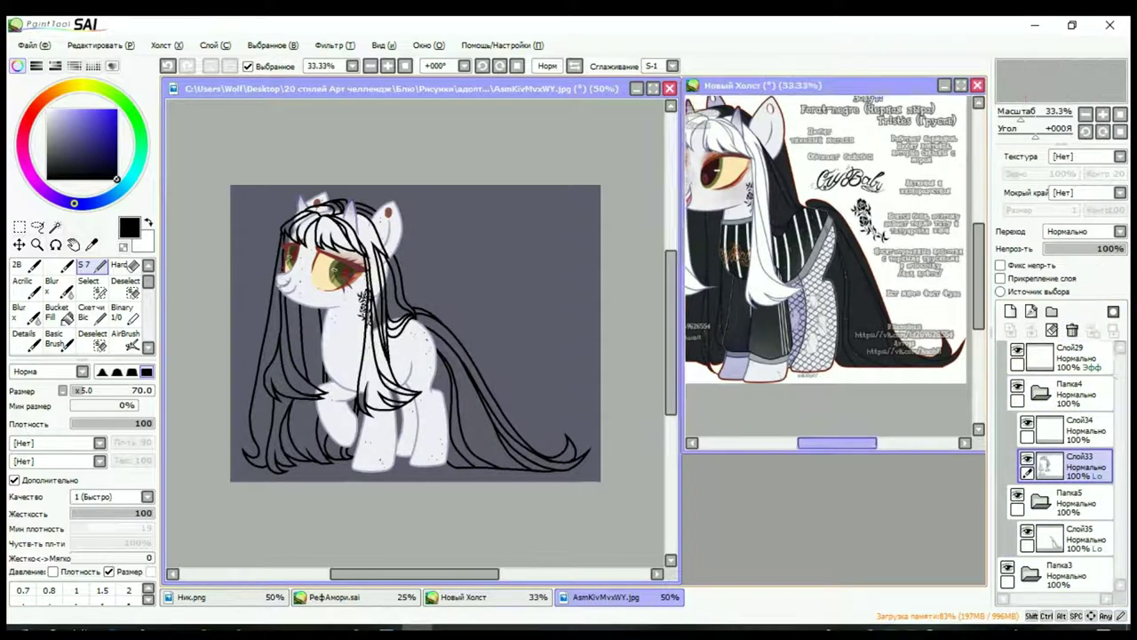
{"action": "left_click", "coordinate": [604, 597]}
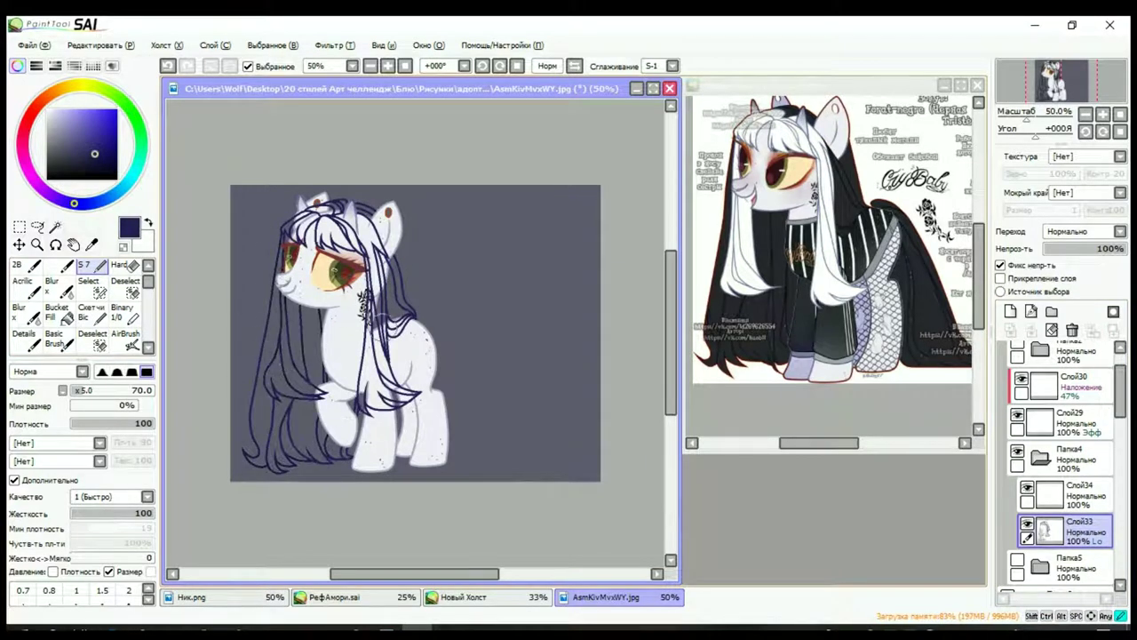
Step: Select the hair's enclosed areas with the Magic Wand and group the drawing's folders inside new folder Папка6
{"action": "key", "text": "w"}
{"action": "left_click", "coordinate": [392, 302]}
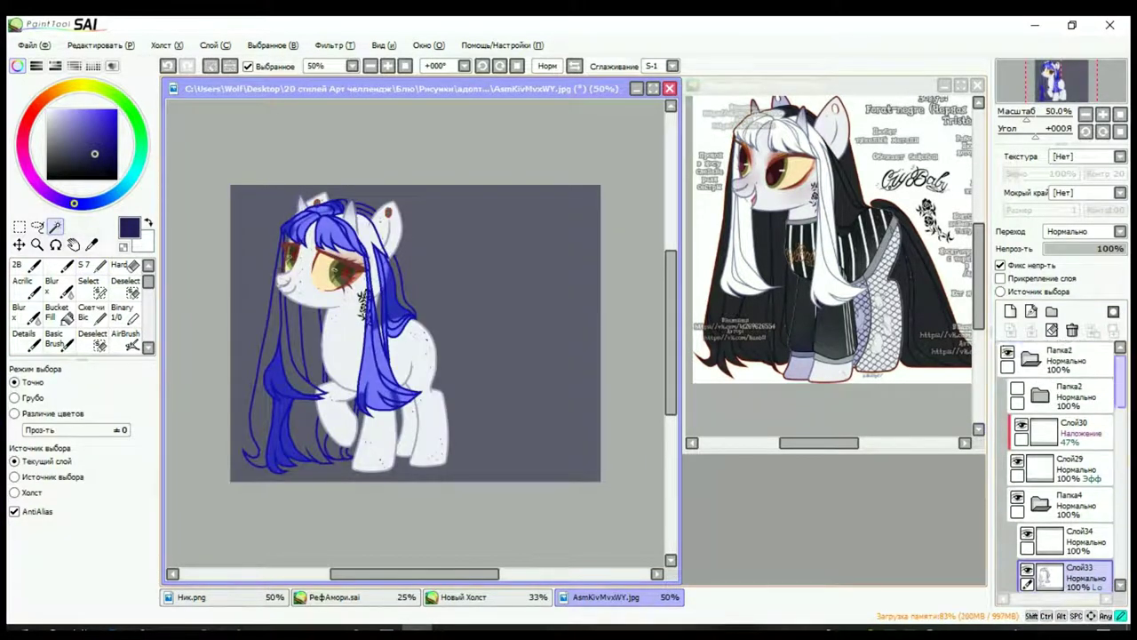
{"action": "left_click", "coordinate": [1057, 359]}
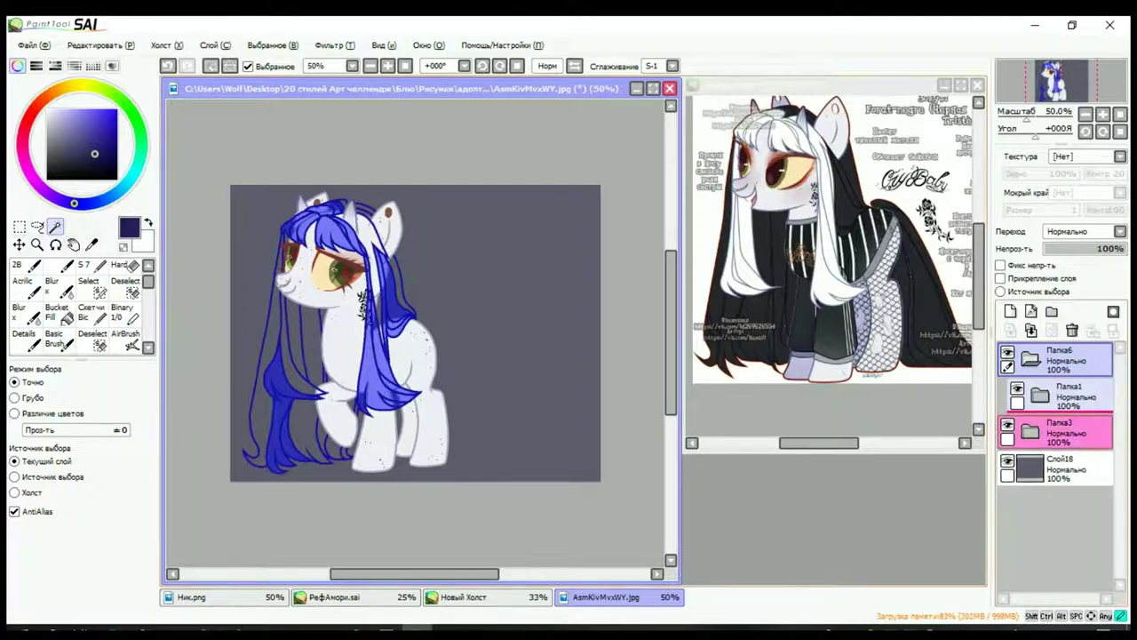
{"action": "left_click", "coordinate": [1040, 395]}
Step: Add the remaining hair sections around the raised foreleg, chest and neck to the Magic Wand selection
{"action": "scroll", "coordinate": [323, 457], "scroll_direction": "up", "scroll_amount": 3}
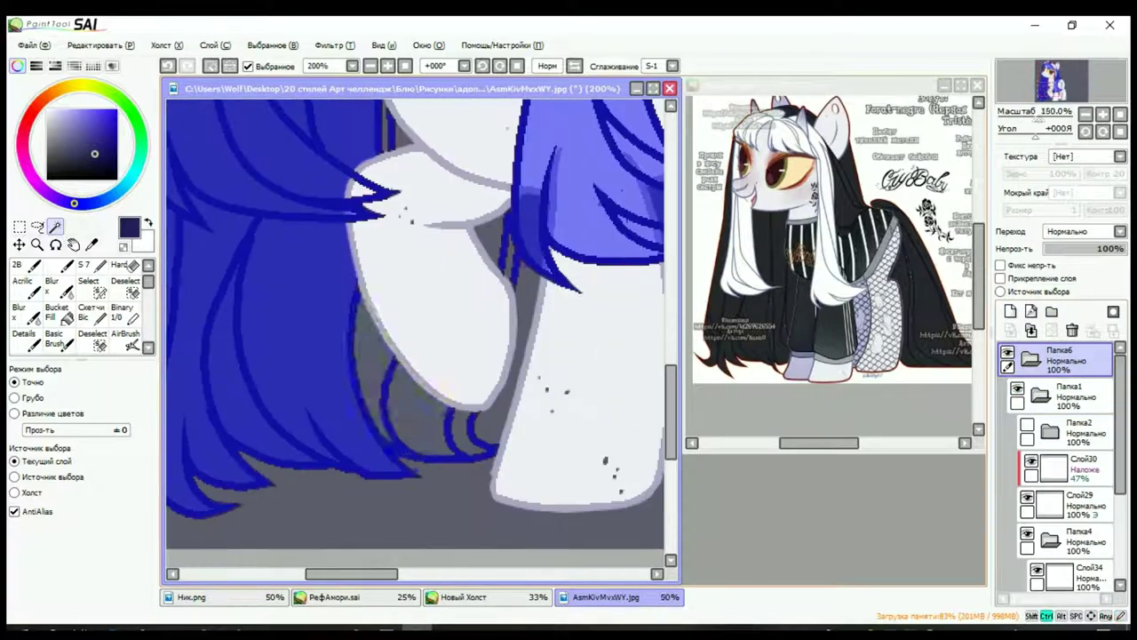
{"action": "scroll", "coordinate": [172, 252], "scroll_direction": "up", "scroll_amount": 2}
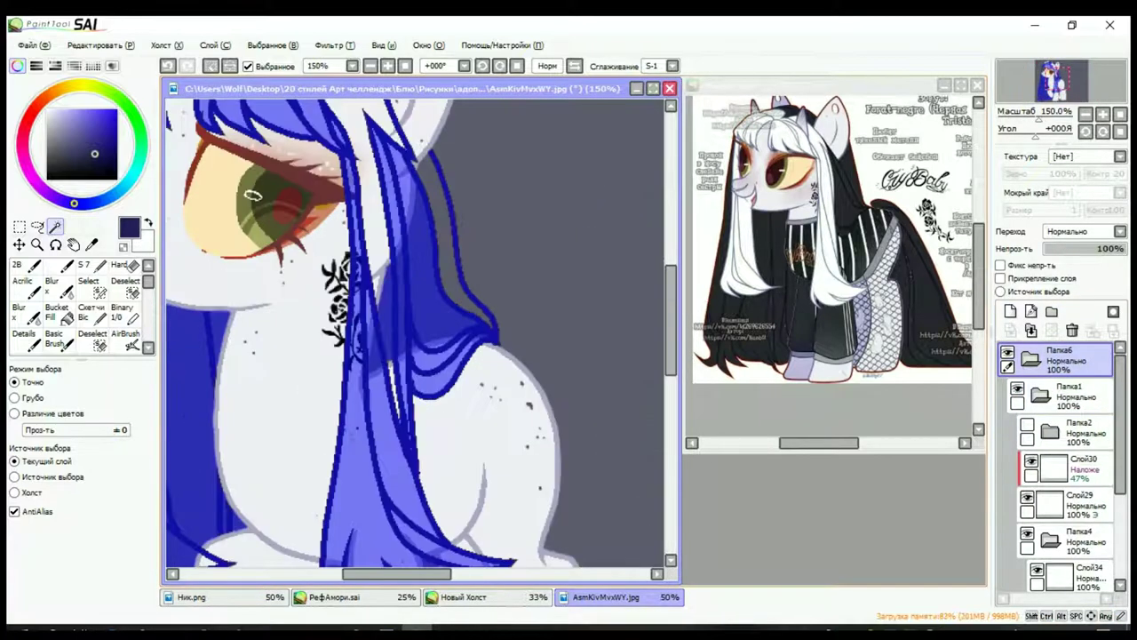
{"action": "scroll", "coordinate": [171, 252], "scroll_direction": "down", "scroll_amount": 4}
{"action": "scroll", "coordinate": [171, 252], "scroll_direction": "up", "scroll_amount": 4}
Step: Remove the horn beside the fringe from the hair selection with the Deselect brush
{"action": "scroll", "coordinate": [172, 252], "scroll_direction": "up", "scroll_amount": 2}
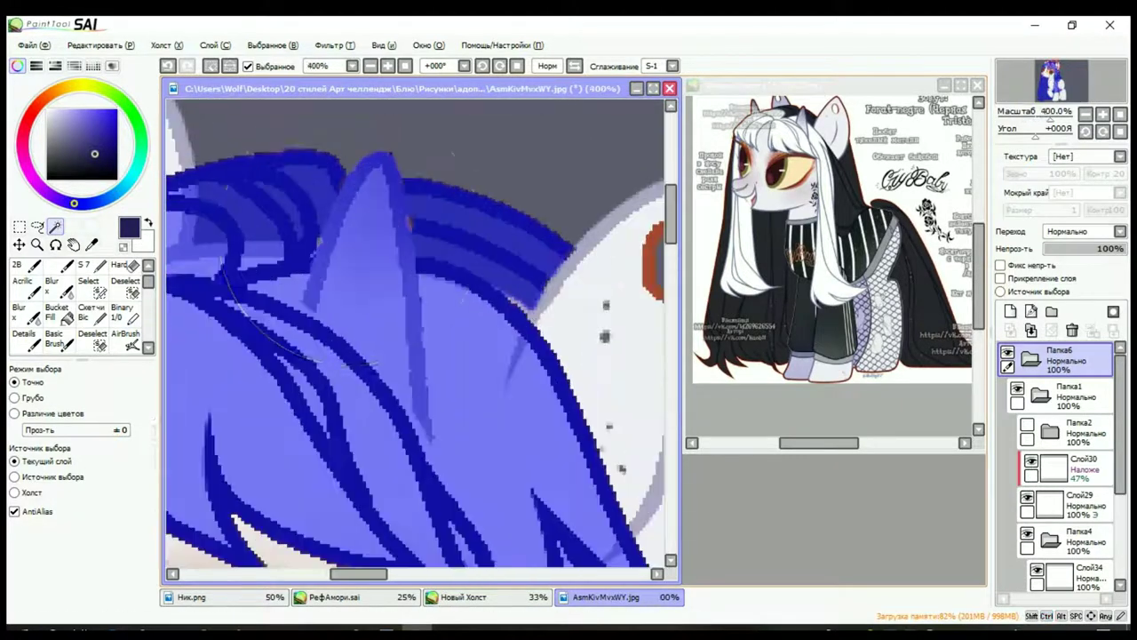
{"action": "key", "text": "e"}
{"action": "mouse_move", "coordinate": [342, 241]}
{"action": "left_mouse_down"}
{"action": "mouse_move", "coordinate": [314, 326]}
{"action": "mouse_move", "coordinate": [347, 329]}
{"action": "mouse_move", "coordinate": [421, 435]}
{"action": "mouse_move", "coordinate": [394, 214]}
{"action": "left_mouse_up"}
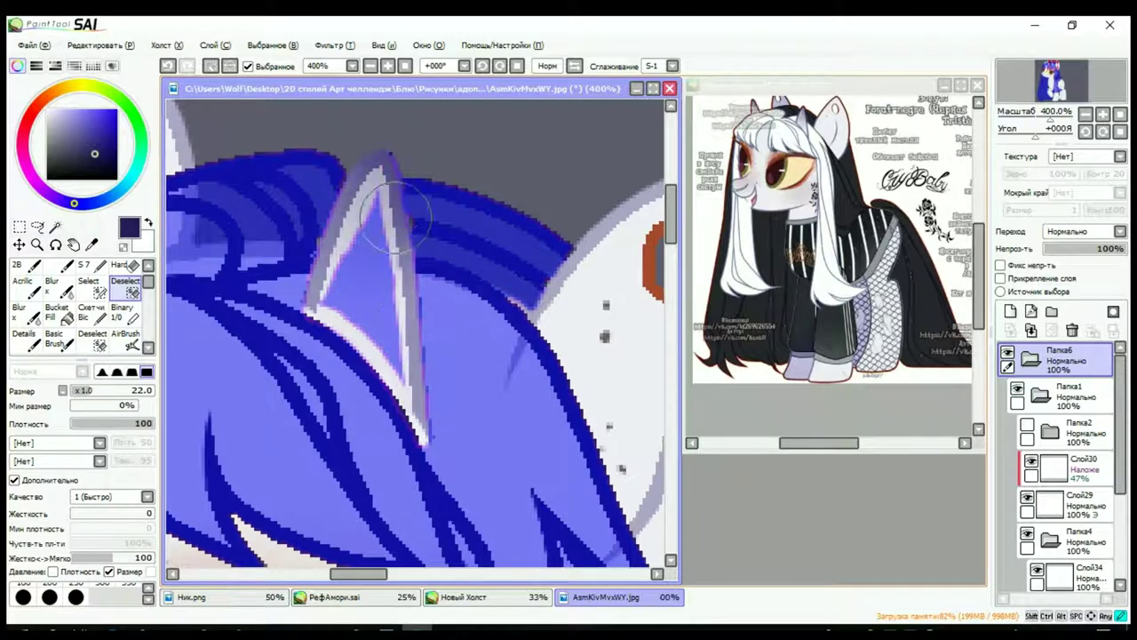
{"action": "mouse_move", "coordinate": [399, 370]}
{"action": "left_mouse_down"}
{"action": "mouse_move", "coordinate": [336, 302]}
{"action": "mouse_move", "coordinate": [374, 222]}
{"action": "left_mouse_up"}
{"action": "scroll", "coordinate": [359, 329], "scroll_direction": "down", "scroll_amount": 6}
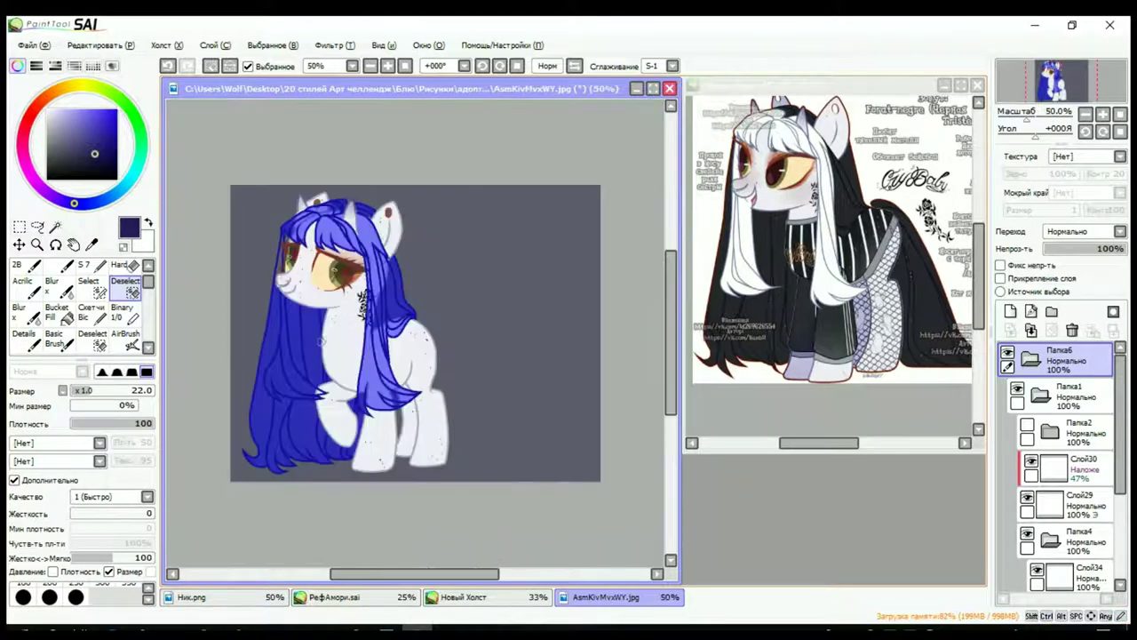
Step: Fill the selected hair areas with white on layer Слой34 and clear the selection
{"action": "scroll", "coordinate": [321, 340], "scroll_direction": "up", "scroll_amount": 4}
{"action": "scroll", "coordinate": [322, 340], "scroll_direction": "down", "scroll_amount": 4}
{"action": "scroll", "coordinate": [322, 341], "scroll_direction": "up", "scroll_amount": 3}
{"action": "key", "text": "w"}
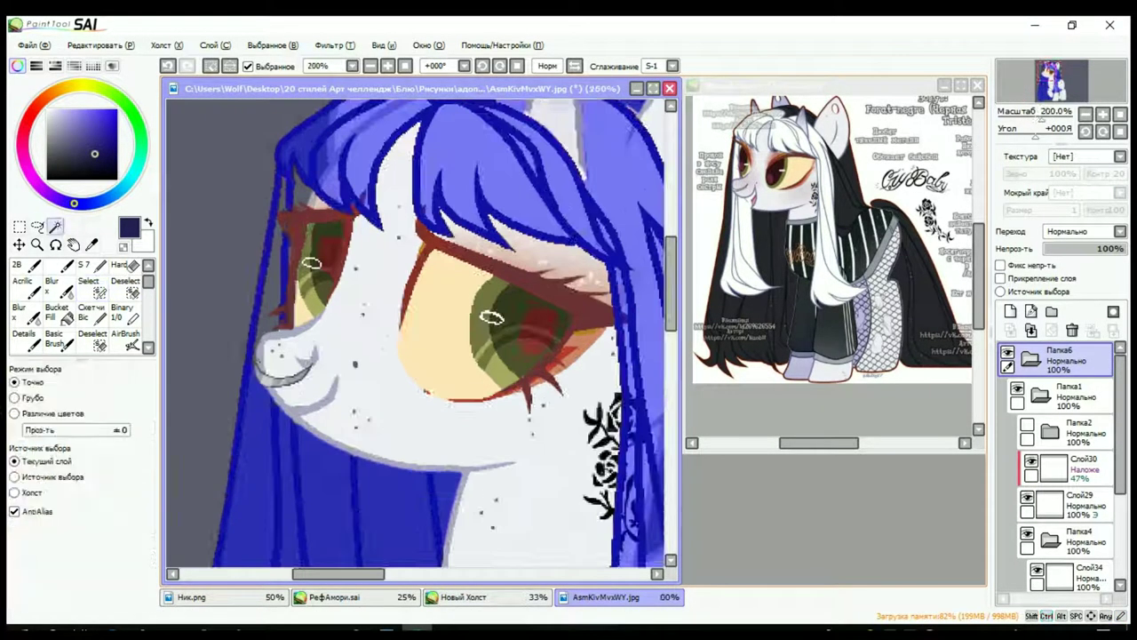
{"action": "scroll", "coordinate": [355, 337], "scroll_direction": "up", "scroll_amount": 1}
{"action": "scroll", "coordinate": [355, 338], "scroll_direction": "down", "scroll_amount": 5}
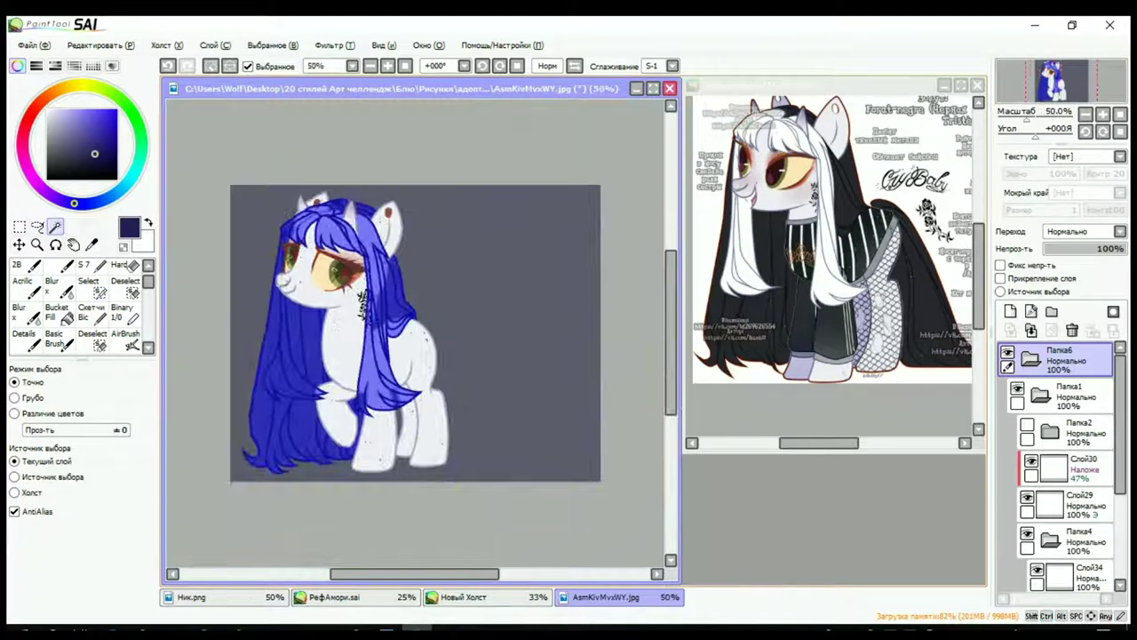
{"action": "scroll", "coordinate": [1057, 462], "scroll_direction": "down", "scroll_amount": 3}
{"action": "left_click", "coordinate": [1067, 533]}
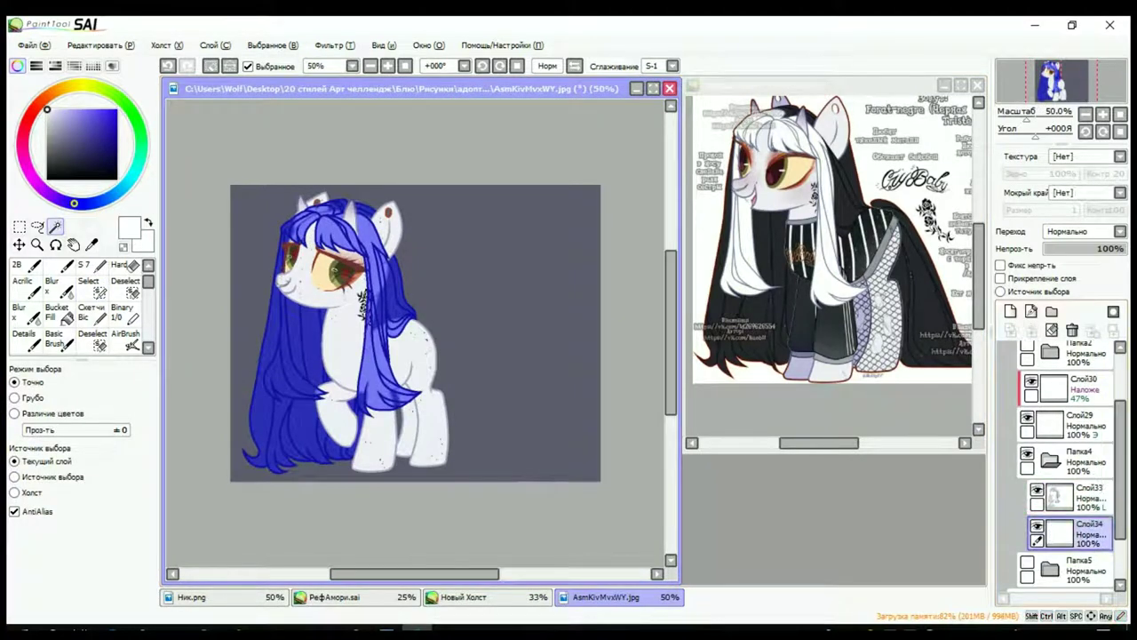
{"action": "key", "text": "f"}
{"action": "scroll", "coordinate": [355, 337], "scroll_direction": "up", "scroll_amount": 2}
{"action": "scroll", "coordinate": [355, 338], "scroll_direction": "down", "scroll_amount": 2}
{"action": "key", "text": "ctrl+d"}
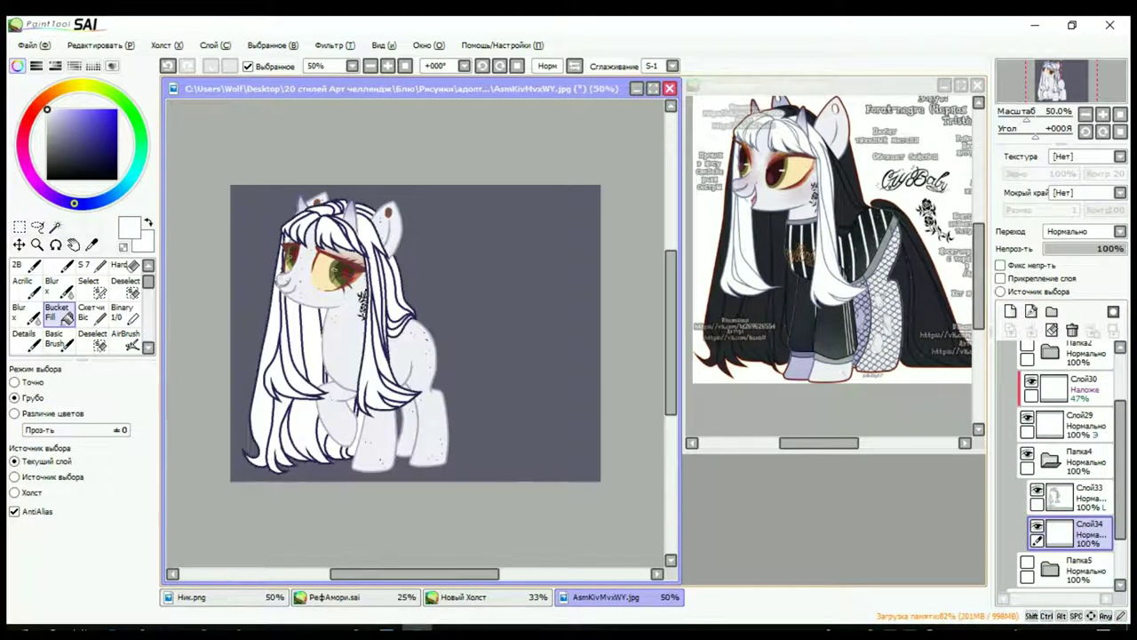
Step: Set hair line layer Слой33 to the Shade blending mode at 38% opacity
{"action": "left_click", "coordinate": [1067, 496]}
{"action": "left_click", "coordinate": [1082, 231]}
{"action": "left_click", "coordinate": [1058, 308]}
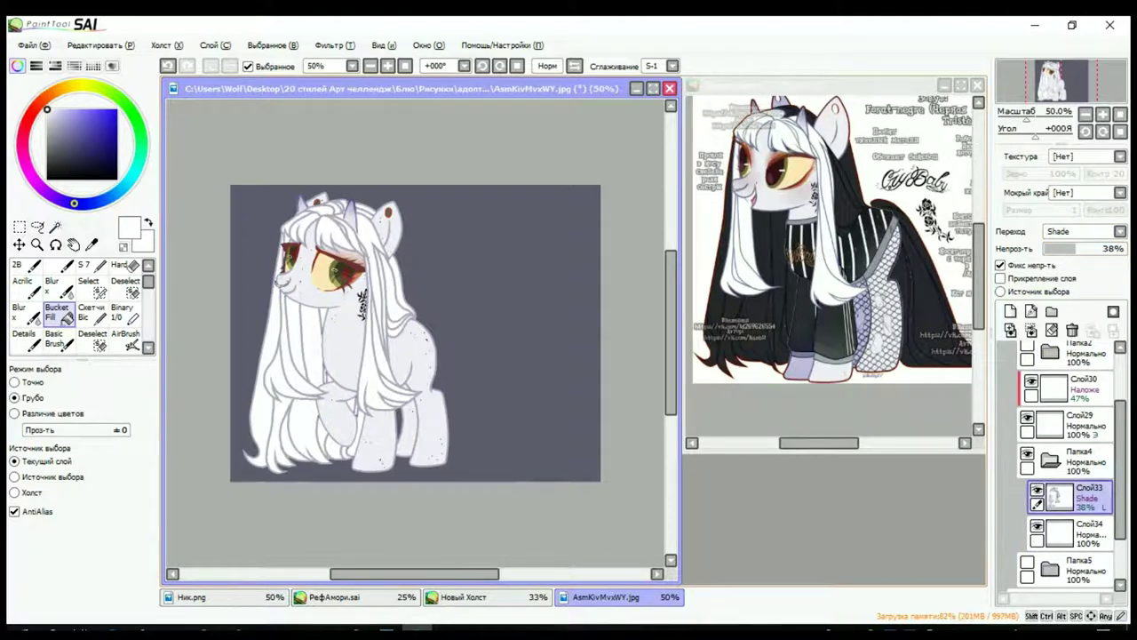
{"action": "key", "text": "w"}
{"action": "scroll", "coordinate": [415, 333], "scroll_direction": "up", "scroll_amount": 2}
{"action": "scroll", "coordinate": [414, 334], "scroll_direction": "down", "scroll_amount": 2}
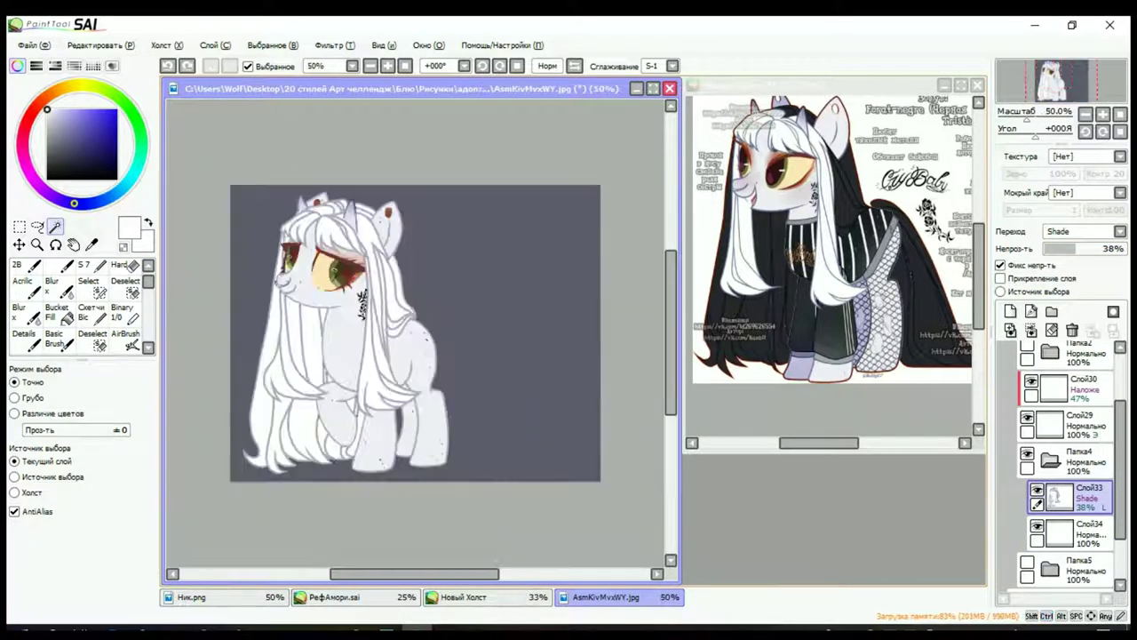
Step: Hide the white hair layer Слой34 and select the back hair sections atop the head and behind the neck with the Magic Wand
{"action": "scroll", "coordinate": [1062, 462], "scroll_direction": "up", "scroll_amount": 3}
{"action": "left_click", "coordinate": [1066, 359]}
{"action": "scroll", "coordinate": [311, 210], "scroll_direction": "up", "scroll_amount": 2}
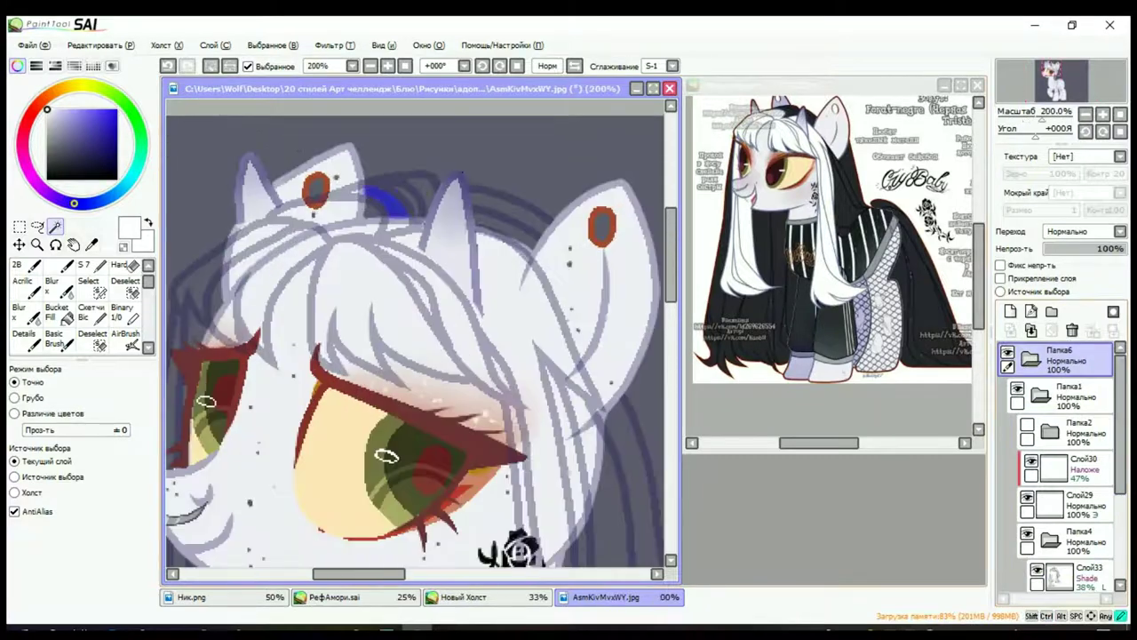
{"action": "scroll", "coordinate": [415, 333], "scroll_direction": "down", "scroll_amount": 1}
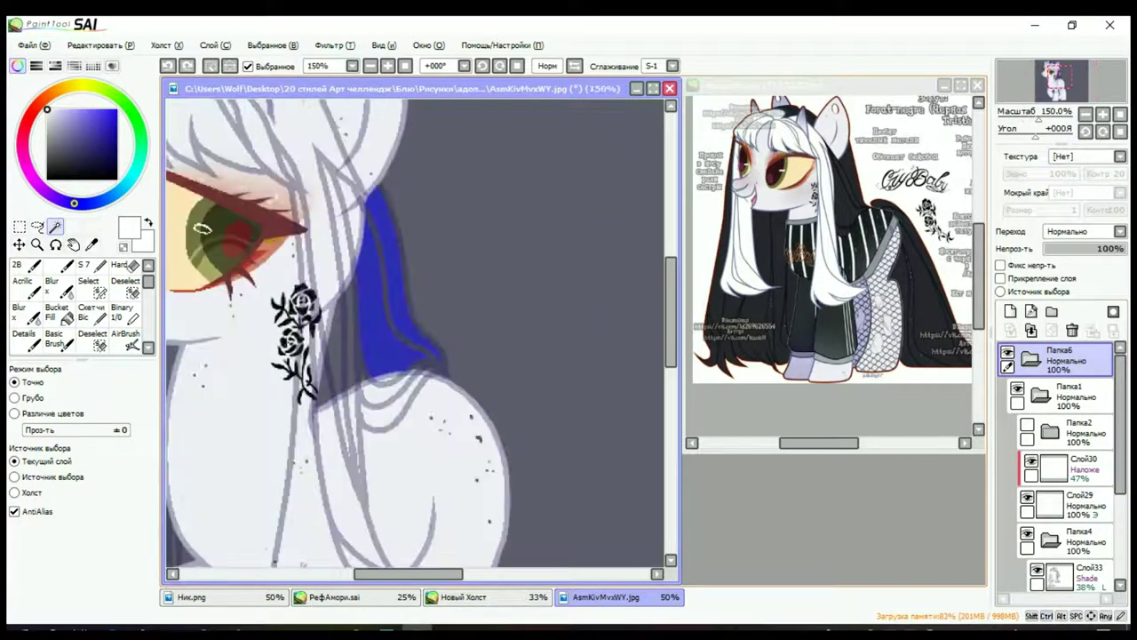
{"action": "left_click", "coordinate": [1071, 573]}
{"action": "scroll", "coordinate": [415, 333], "scroll_direction": "down", "scroll_amount": 1}
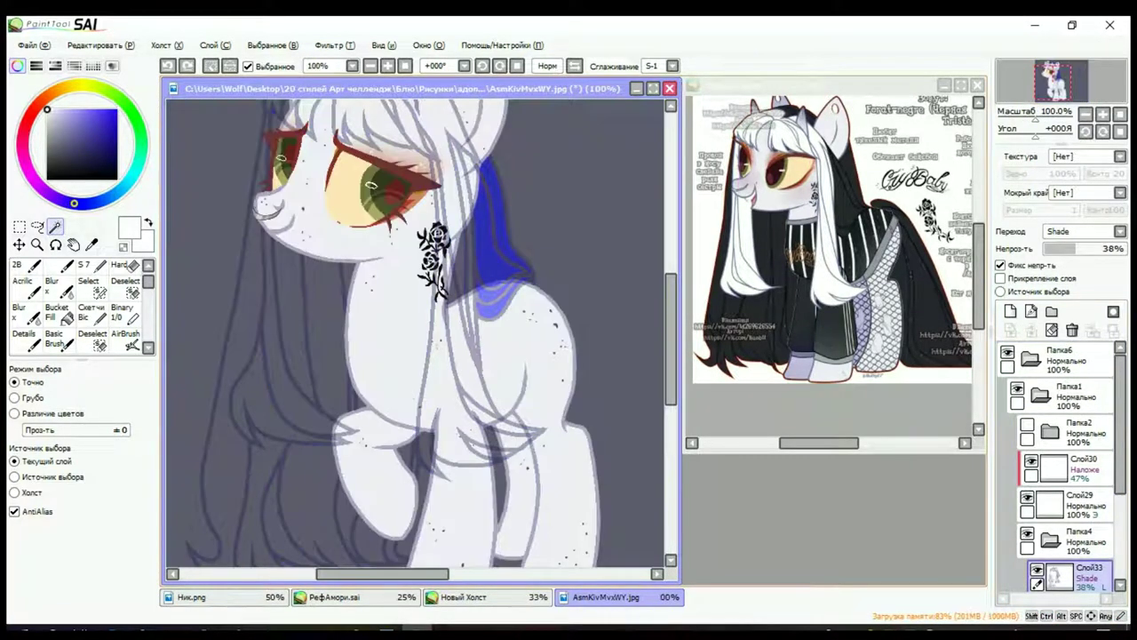
Step: Add the long back hair sections in front of the body and around the raised foreleg to the folder-based selection
{"action": "left_click", "coordinate": [1062, 359]}
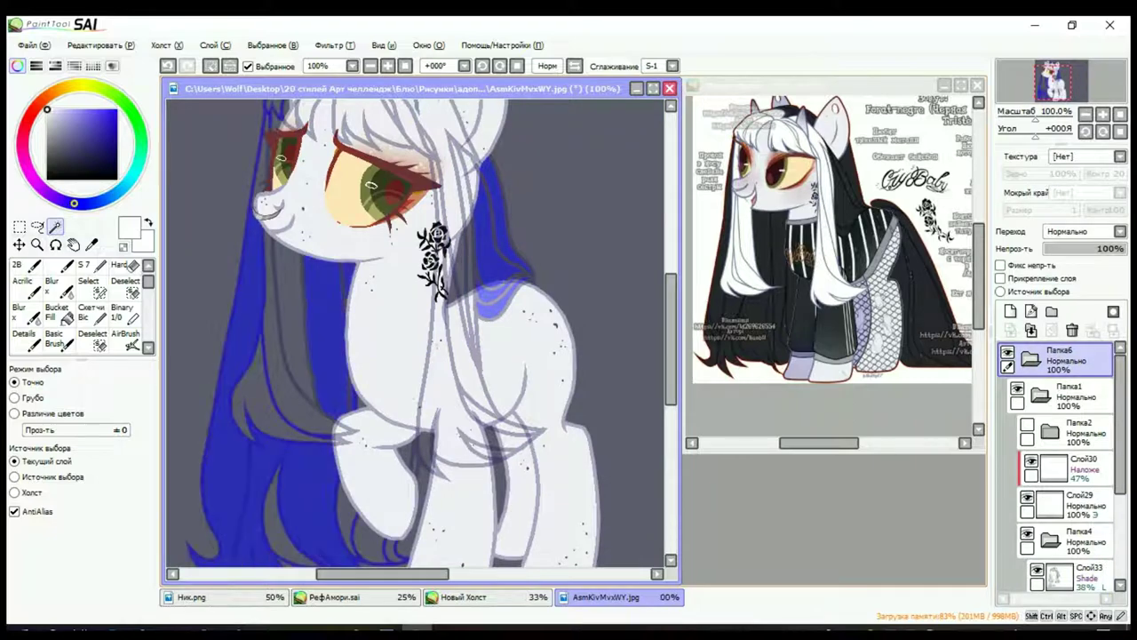
{"action": "scroll", "coordinate": [415, 333], "scroll_direction": "down", "scroll_amount": 2}
{"action": "scroll", "coordinate": [415, 333], "scroll_direction": "up", "scroll_amount": 3}
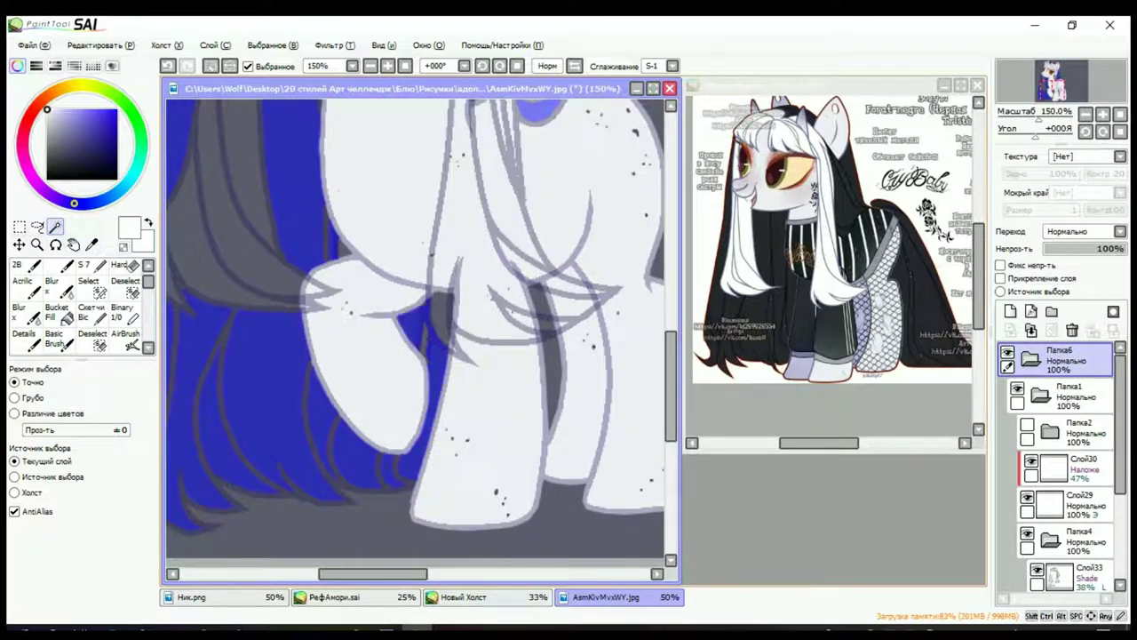
{"action": "scroll", "coordinate": [423, 351], "scroll_direction": "down", "scroll_amount": 3}
{"action": "scroll", "coordinate": [423, 350], "scroll_direction": "up", "scroll_amount": 3}
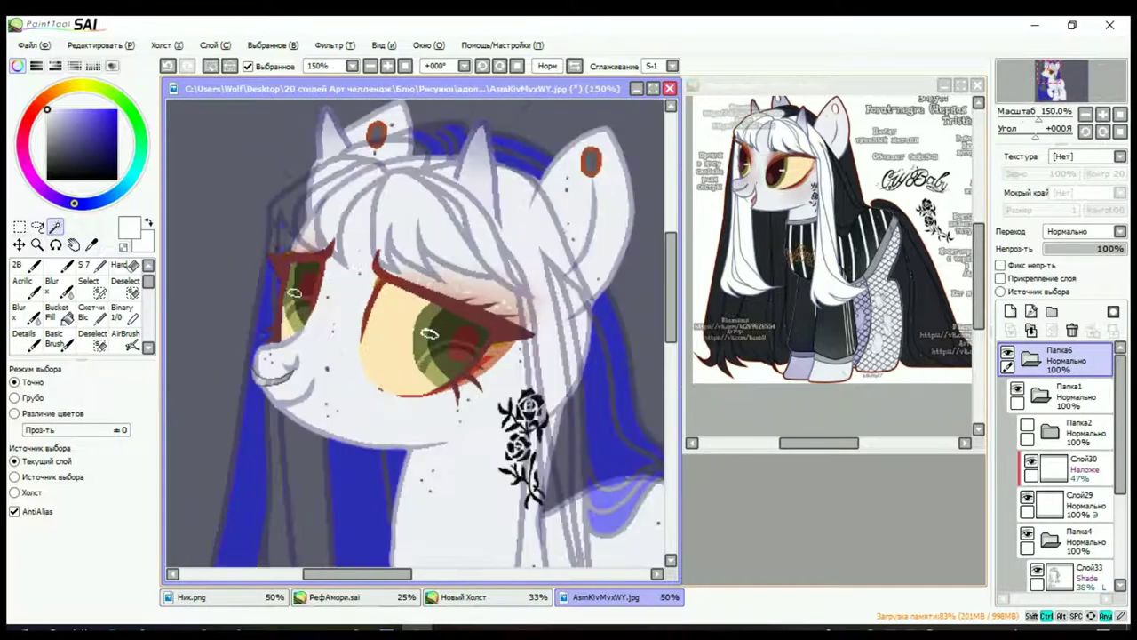
{"action": "scroll", "coordinate": [430, 113], "scroll_direction": "up", "scroll_amount": 2}
Step: Cover the line gaps in the back hair between the horns and the ear using the Select brush at size 80
{"action": "key", "text": "s"}
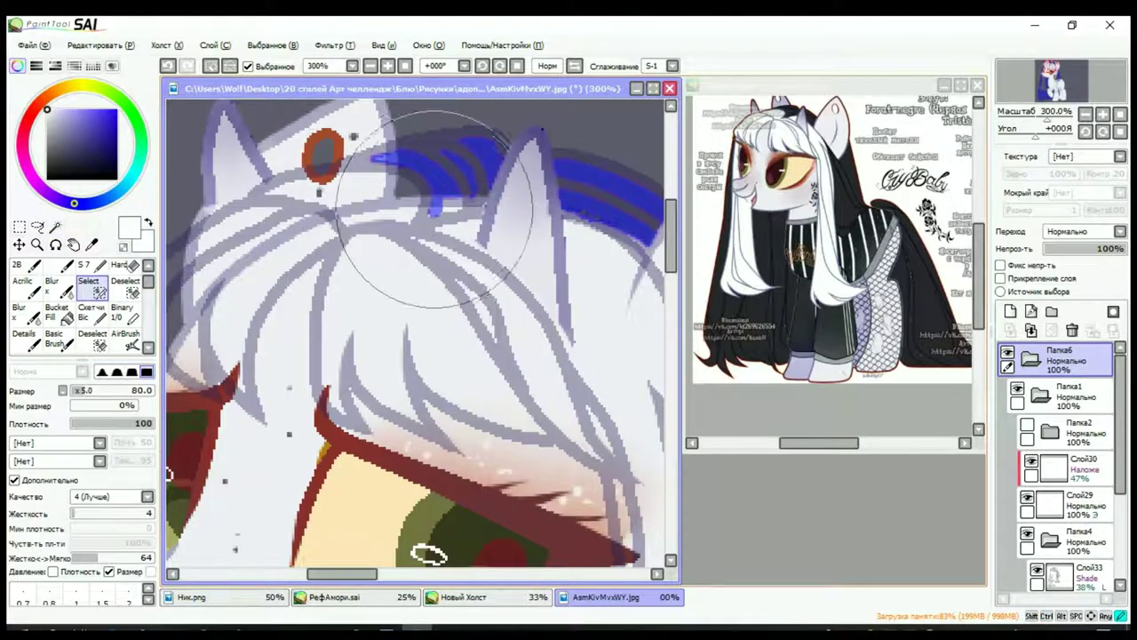
{"action": "left_click_drag", "start_coordinate": [434, 209], "coordinate": [473, 199]}
{"action": "key", "text": "h"}
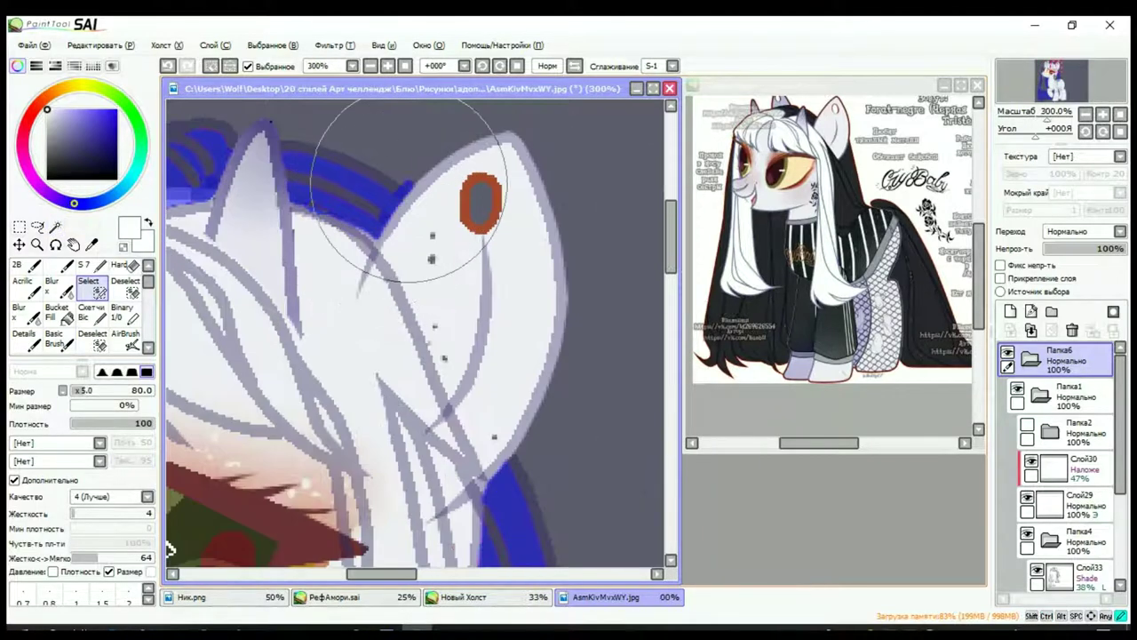
{"action": "left_click_drag", "start_coordinate": [307, 164], "coordinate": [394, 135]}
{"action": "key", "text": "h"}
{"action": "left_click_drag", "start_coordinate": [317, 191], "coordinate": [498, 178]}
Step: Extend the selection over the lines and edges of the back hair behind the neck and over the back
{"action": "scroll", "coordinate": [498, 178], "scroll_direction": "down", "scroll_amount": 5}
{"action": "scroll", "coordinate": [379, 256], "scroll_direction": "up", "scroll_amount": 4}
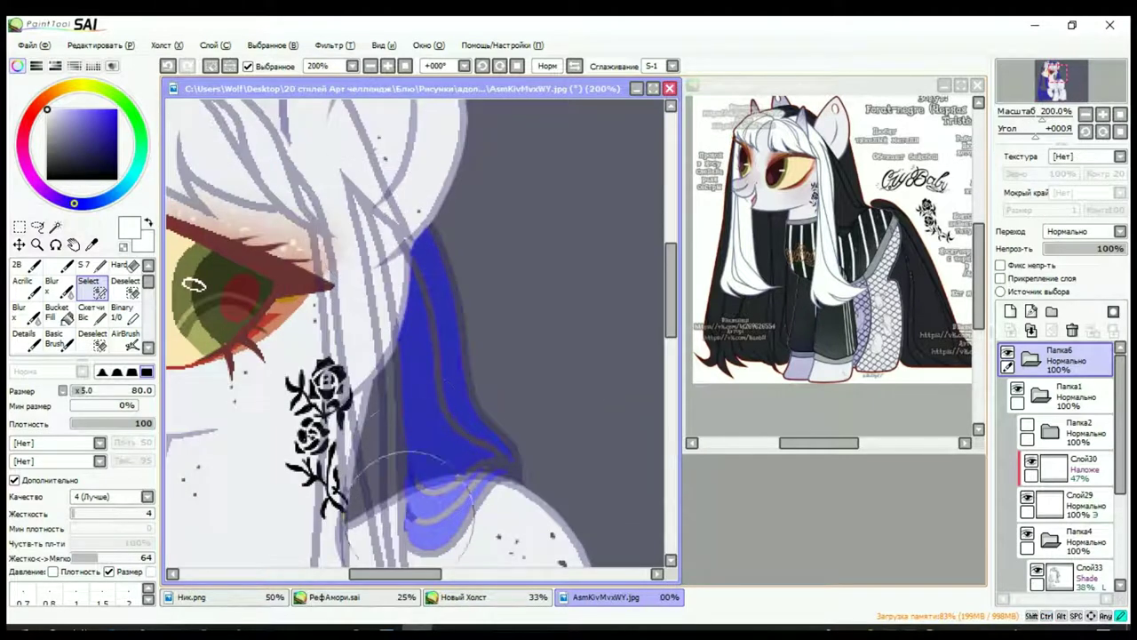
{"action": "mouse_move", "coordinate": [409, 505]}
{"action": "left_mouse_down"}
{"action": "mouse_move", "coordinate": [419, 460]}
{"action": "mouse_move", "coordinate": [488, 433]}
{"action": "mouse_move", "coordinate": [450, 399]}
{"action": "mouse_move", "coordinate": [404, 238]}
{"action": "left_mouse_up"}
{"action": "left_click_drag", "start_coordinate": [441, 353], "coordinate": [475, 387]}
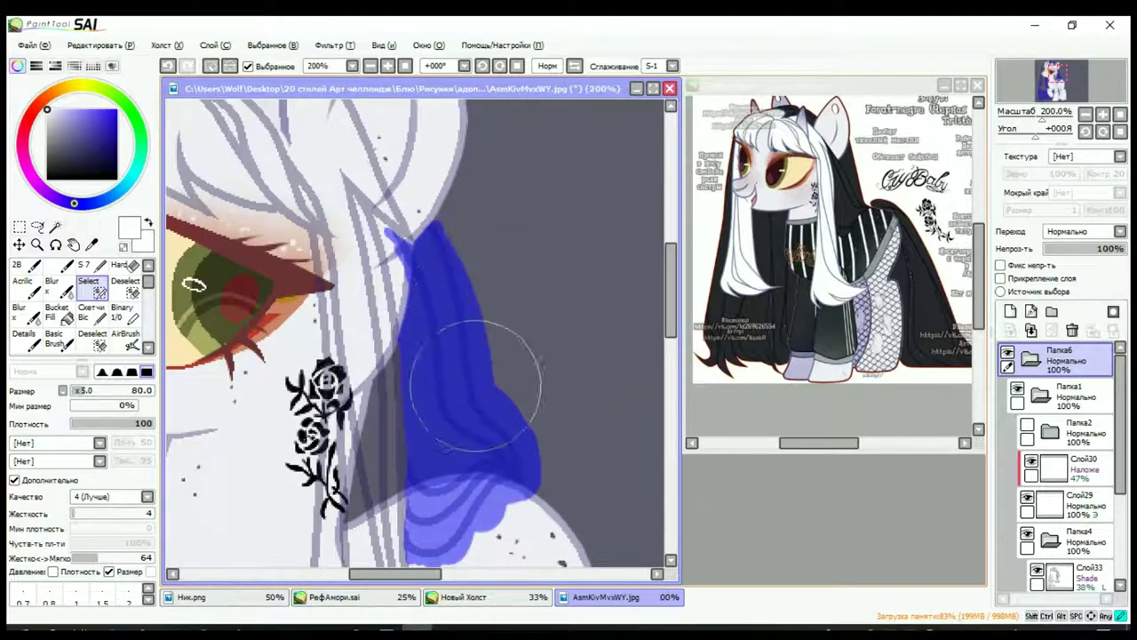
{"action": "scroll", "coordinate": [395, 271], "scroll_direction": "down", "scroll_amount": 4}
{"action": "scroll", "coordinate": [330, 305], "scroll_direction": "up", "scroll_amount": 5}
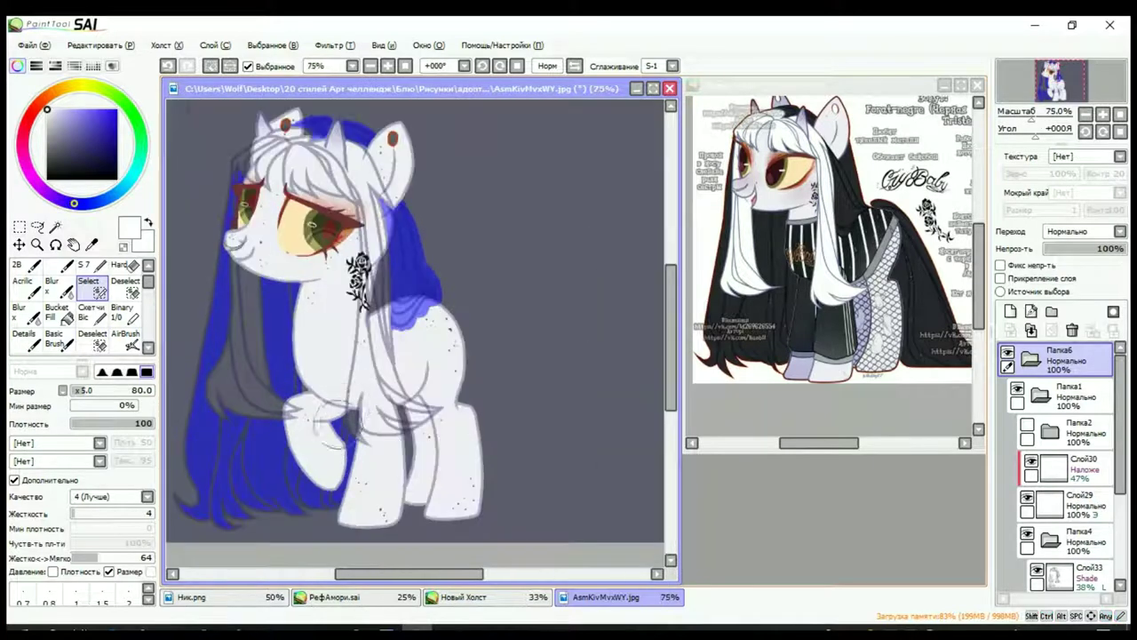
Step: Extend the selection over the lower back hair around the raised foreleg and up along the face side
{"action": "scroll", "coordinate": [307, 498], "scroll_direction": "down", "scroll_amount": 5}
{"action": "scroll", "coordinate": [307, 497], "scroll_direction": "up", "scroll_amount": 4}
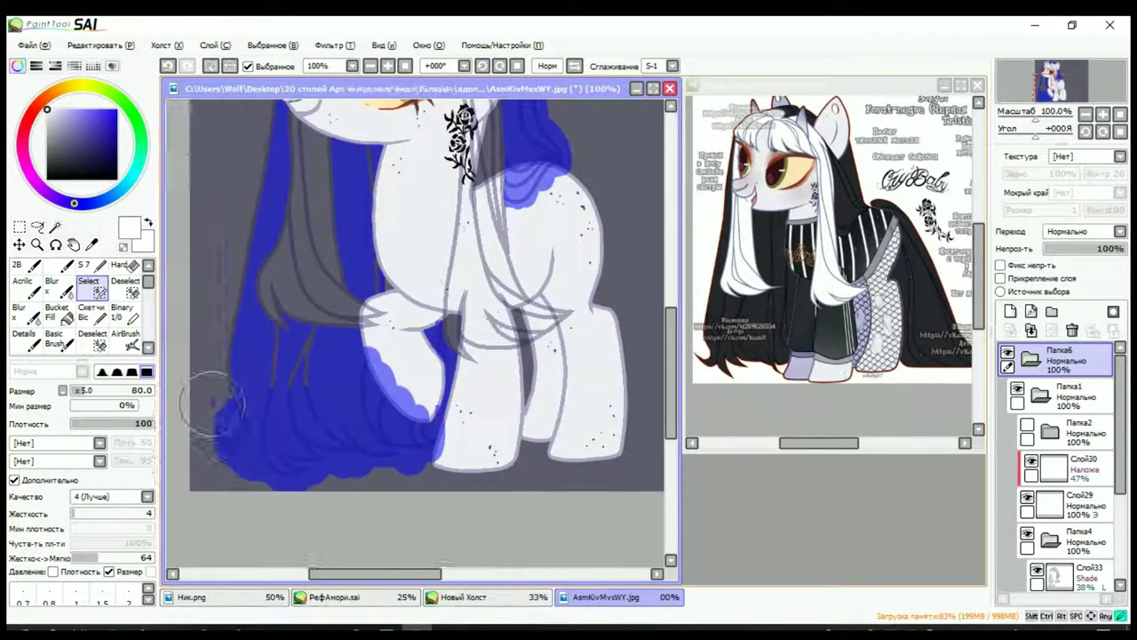
{"action": "scroll", "coordinate": [521, 204], "scroll_direction": "up", "scroll_amount": 2}
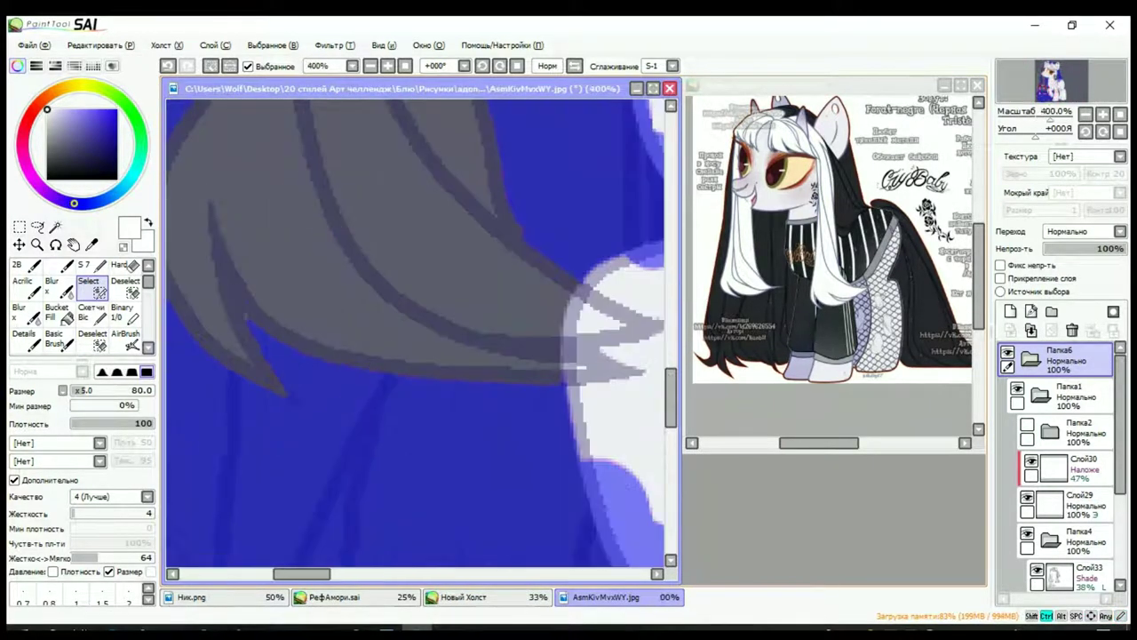
{"action": "scroll", "coordinate": [400, 320], "scroll_direction": "down", "scroll_amount": 6}
{"action": "scroll", "coordinate": [281, 320], "scroll_direction": "up", "scroll_amount": 3}
{"action": "scroll", "coordinate": [281, 320], "scroll_direction": "down", "scroll_amount": 2}
{"action": "scroll", "coordinate": [267, 223], "scroll_direction": "up", "scroll_amount": 3}
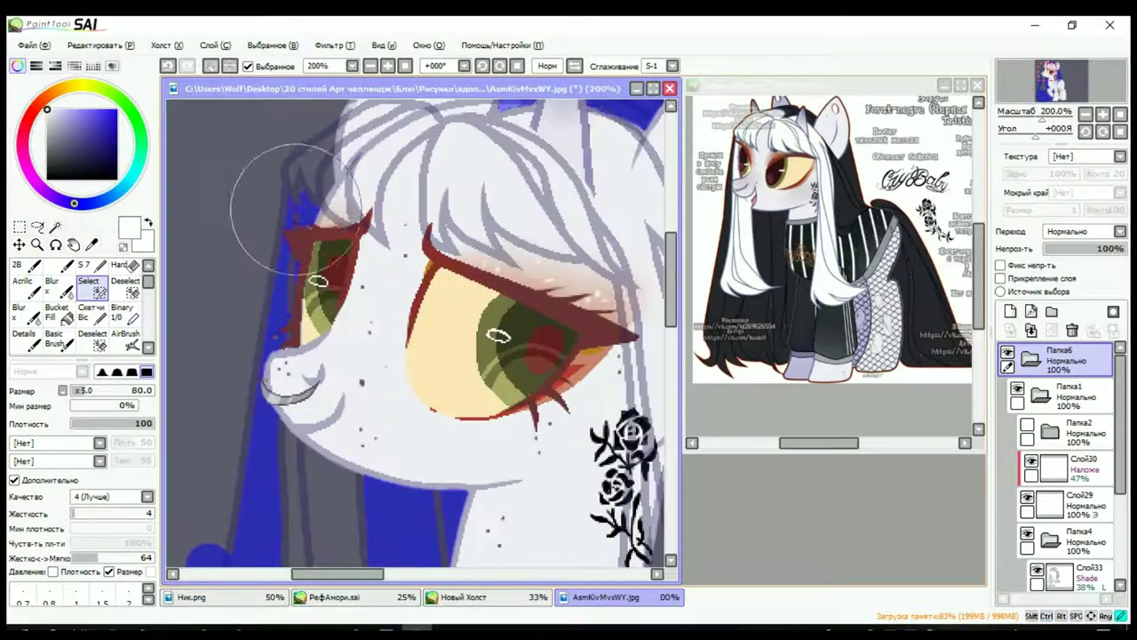
{"action": "scroll", "coordinate": [289, 330], "scroll_direction": "down", "scroll_amount": 4}
{"action": "scroll", "coordinate": [1062, 497], "scroll_direction": "down", "scroll_amount": 2}
Step: Show layer Слой34 and add clipping layer Слой36 above it, with dark grey as the drawing colour
{"action": "left_click", "coordinate": [1062, 531]}
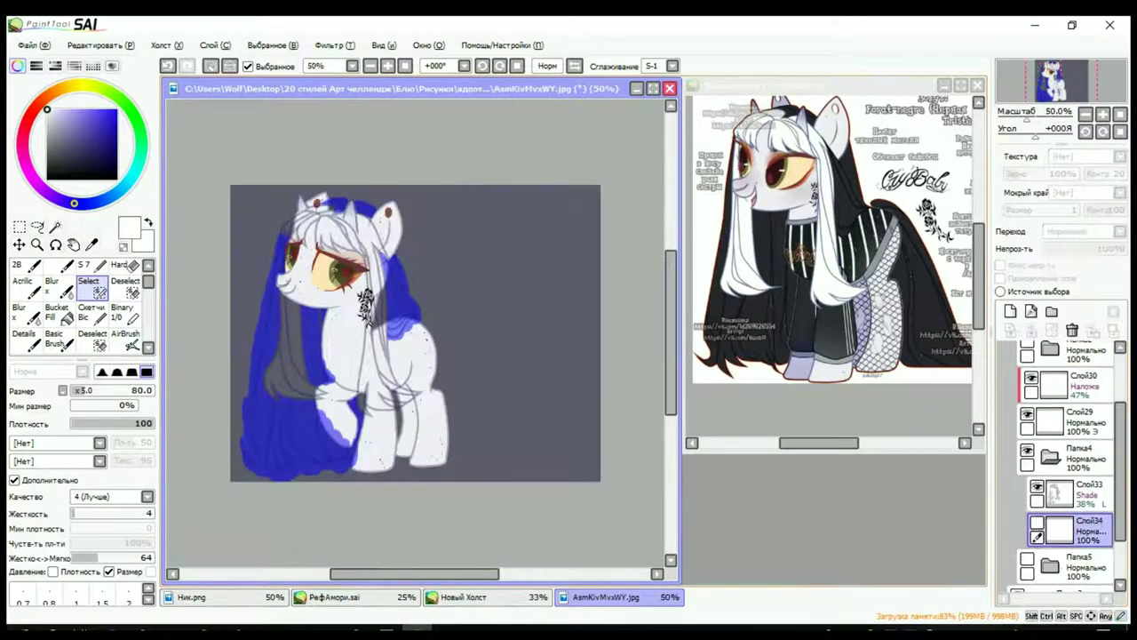
{"action": "left_click", "coordinate": [1010, 311]}
{"action": "left_click", "coordinate": [1001, 278]}
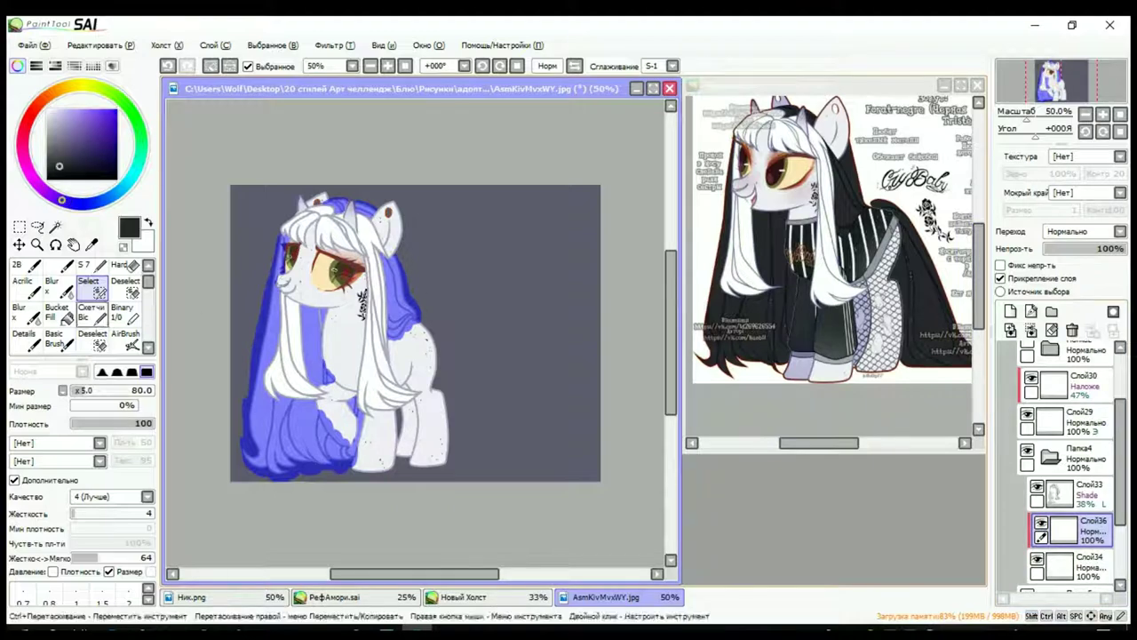
Step: Fill the selected back hair with dark grey on Слой36, cover the remaining gaps, and clear the selection
{"action": "left_click", "coordinate": [55, 311]}
{"action": "left_click", "coordinate": [266, 409]}
{"action": "scroll", "coordinate": [338, 293], "scroll_direction": "up", "scroll_amount": 3}
{"action": "key", "text": "n"}
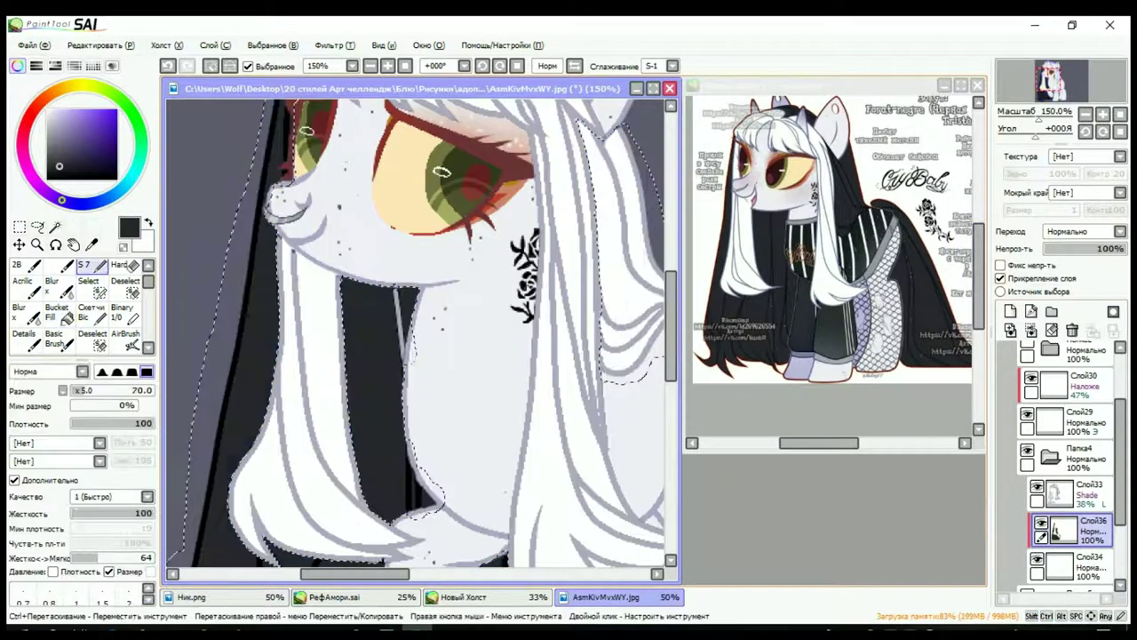
{"action": "scroll", "coordinate": [404, 307], "scroll_direction": "down", "scroll_amount": 3}
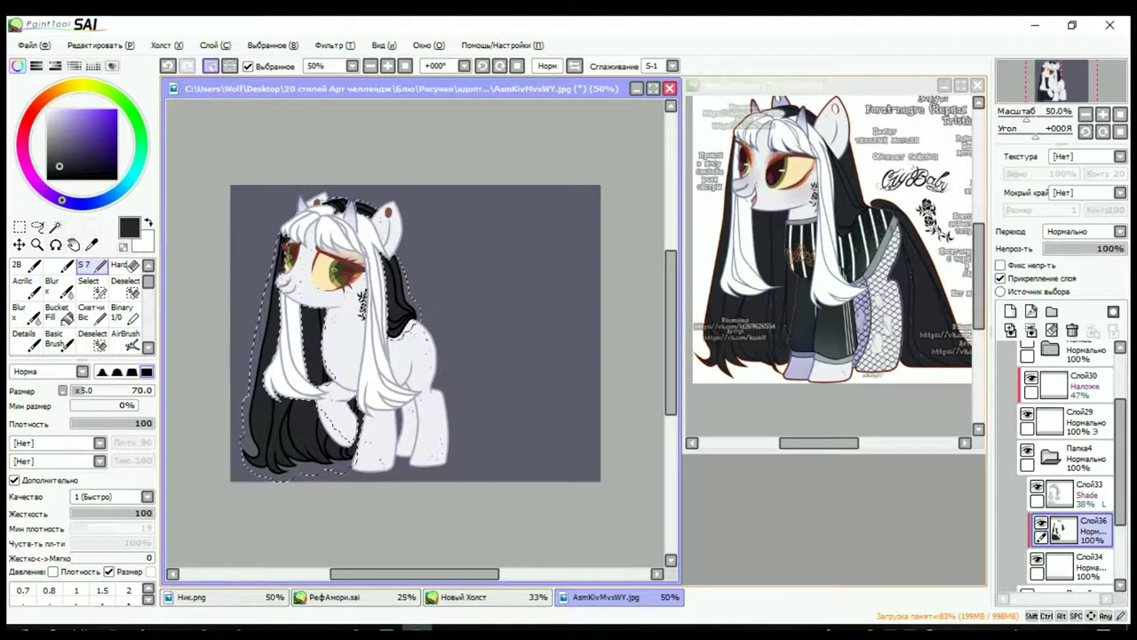
{"action": "key", "text": "ctrl+d"}
Step: Set the opacity of line layer Слой33 to 42% and clean up the dark hair fill near the horn on Слой36 with the eraser
{"action": "left_click", "coordinate": [1066, 492]}
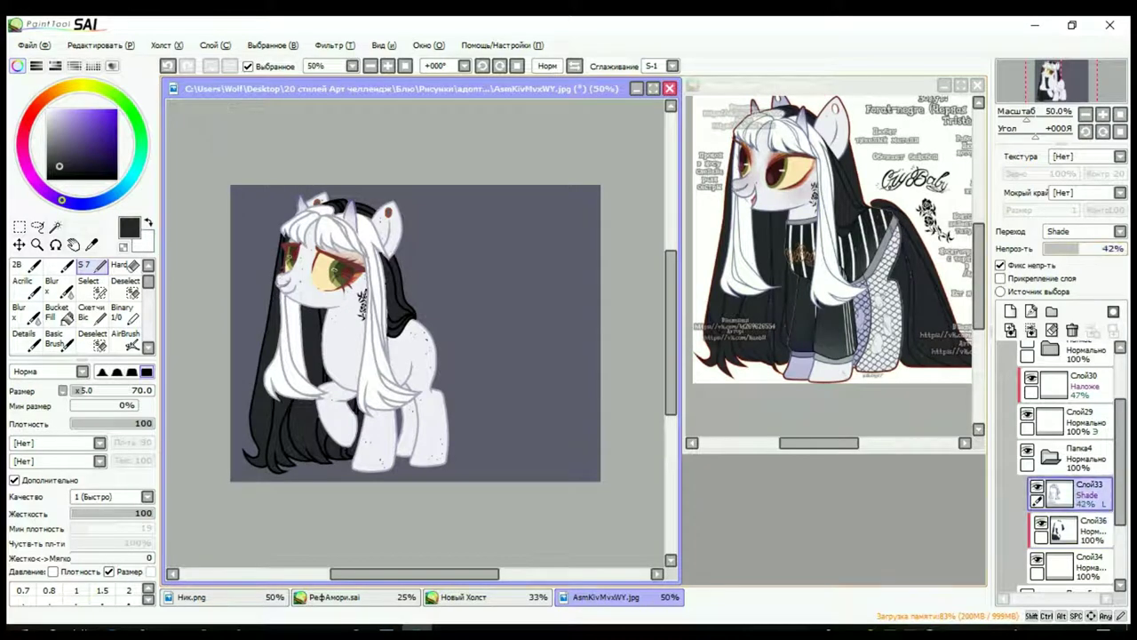
{"action": "scroll", "coordinate": [235, 323], "scroll_direction": "up", "scroll_amount": 6}
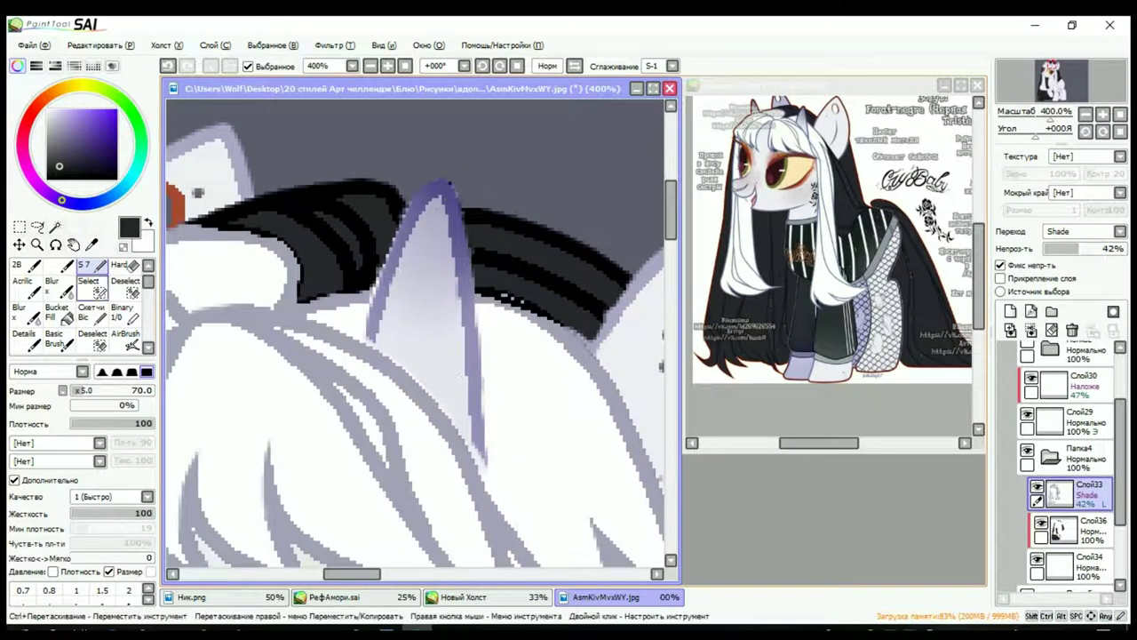
{"action": "left_click", "coordinate": [1066, 530]}
{"action": "key", "text": "e"}
{"action": "scroll", "coordinate": [311, 337], "scroll_direction": "down", "scroll_amount": 6}
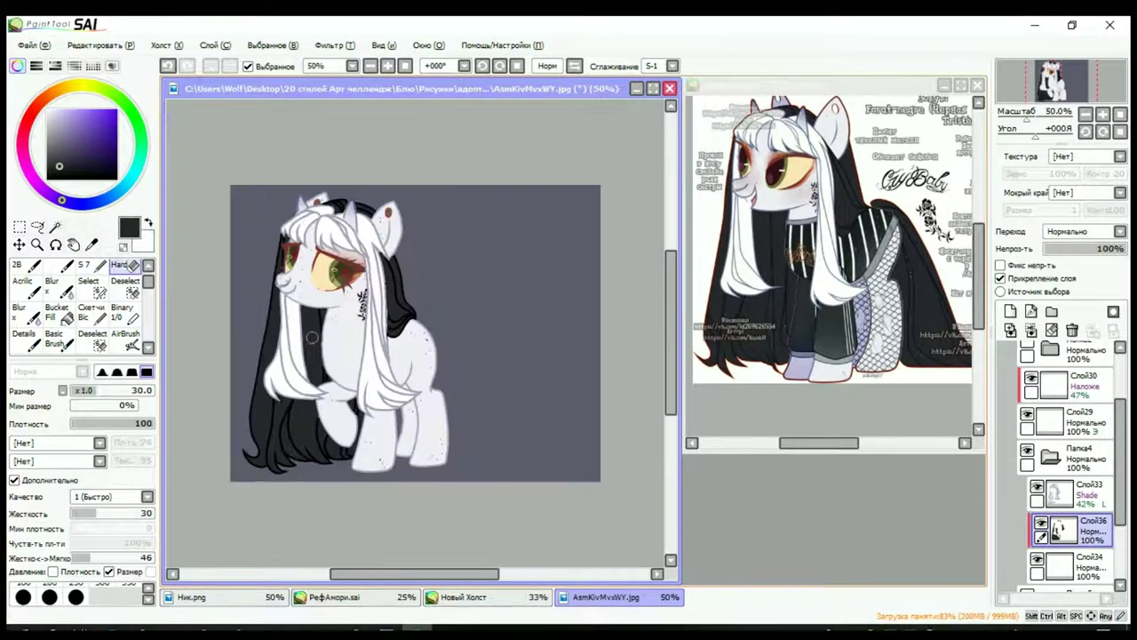
Step: On line layer Слой33, select narrow strands of the dark back hair around the raised foreleg, following the reference
{"action": "scroll", "coordinate": [781, 329], "scroll_direction": "up", "scroll_amount": 3}
{"action": "scroll", "coordinate": [382, 391], "scroll_direction": "up", "scroll_amount": 4}
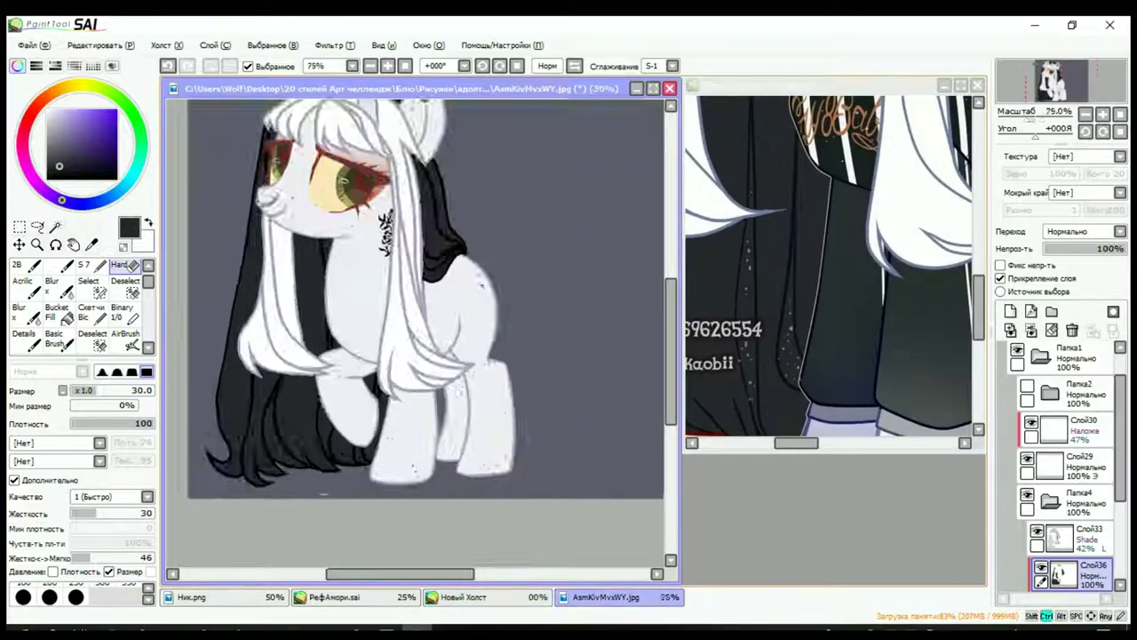
{"action": "left_click", "coordinate": [1067, 533]}
{"action": "left_click", "coordinate": [55, 227]}
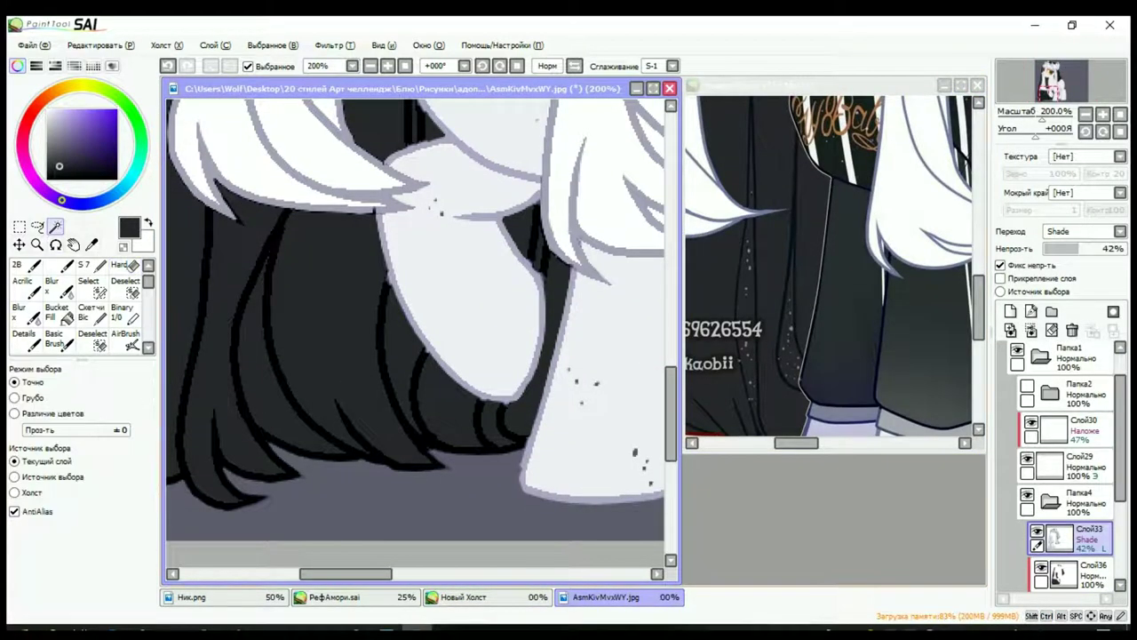
{"action": "scroll", "coordinate": [414, 318], "scroll_direction": "down", "scroll_amount": 2}
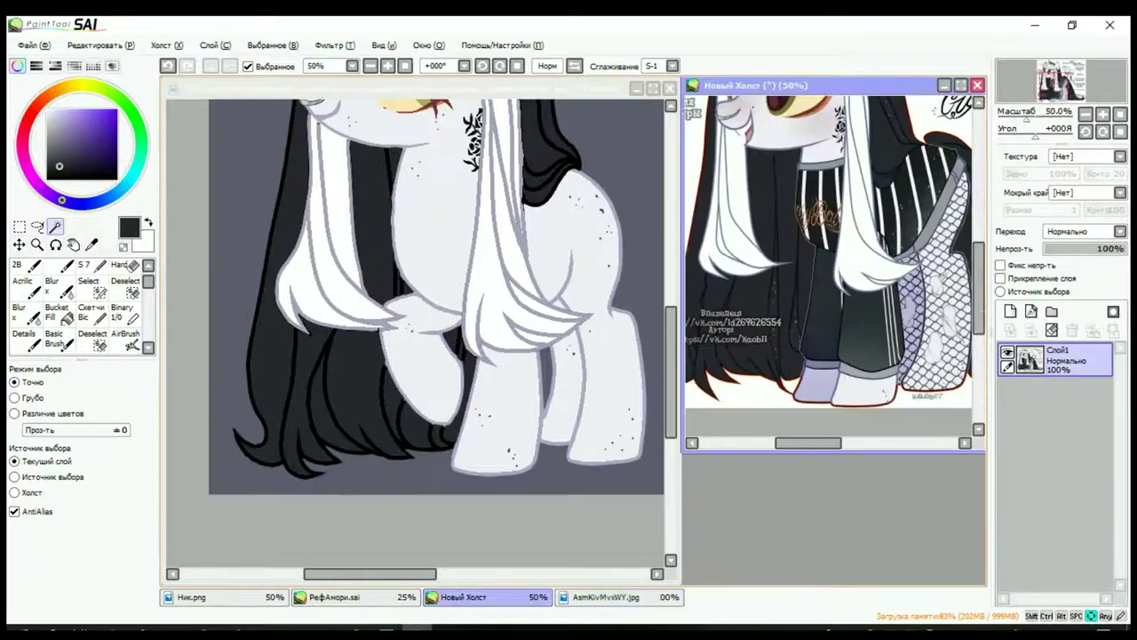
{"action": "left_click", "coordinate": [417, 293]}
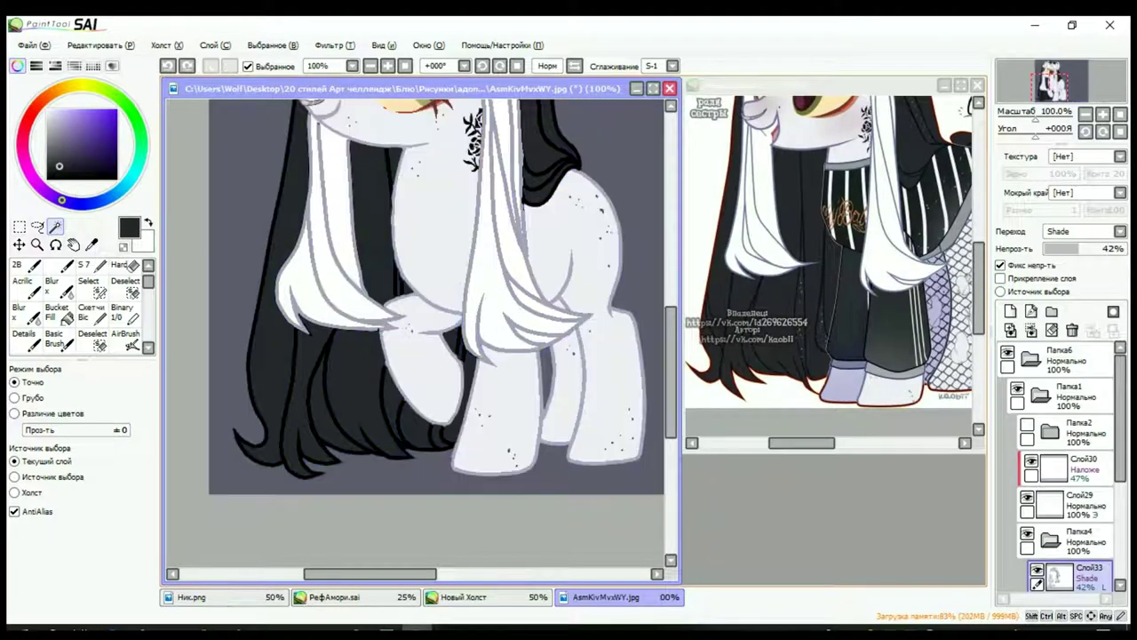
{"action": "scroll", "coordinate": [1057, 462], "scroll_direction": "down", "scroll_amount": 1}
{"action": "left_click", "coordinate": [88, 284]}
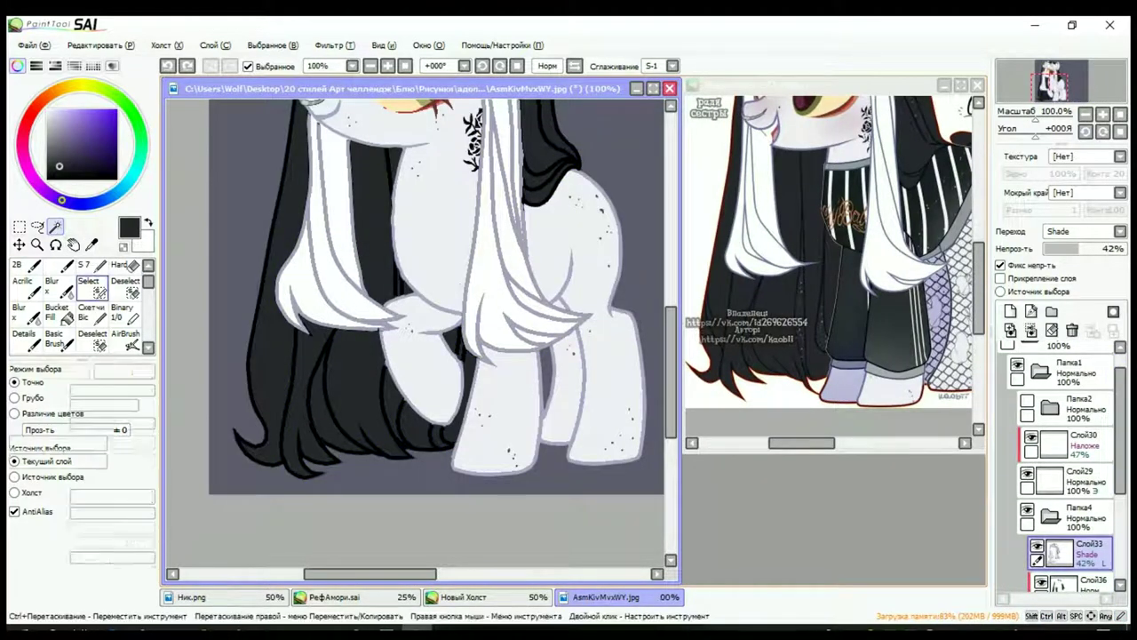
{"action": "left_click_drag", "start_coordinate": [365, 355], "coordinate": [427, 426]}
{"action": "scroll", "coordinate": [395, 391], "scroll_direction": "up", "scroll_amount": 2}
{"action": "mouse_move", "coordinate": [404, 253]}
{"action": "left_mouse_down"}
{"action": "mouse_move", "coordinate": [408, 302]}
{"action": "mouse_move", "coordinate": [277, 228]}
{"action": "left_mouse_up"}
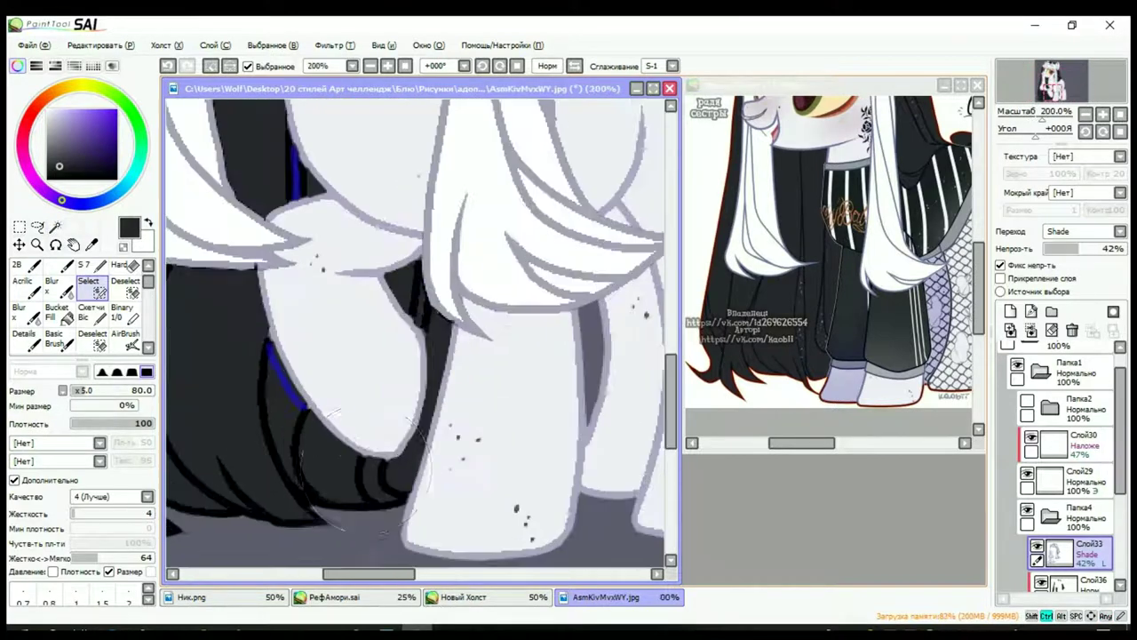
{"action": "mouse_move", "coordinate": [360, 462]}
{"action": "left_mouse_down"}
{"action": "mouse_move", "coordinate": [368, 483]}
{"action": "mouse_move", "coordinate": [397, 498]}
{"action": "left_mouse_up"}
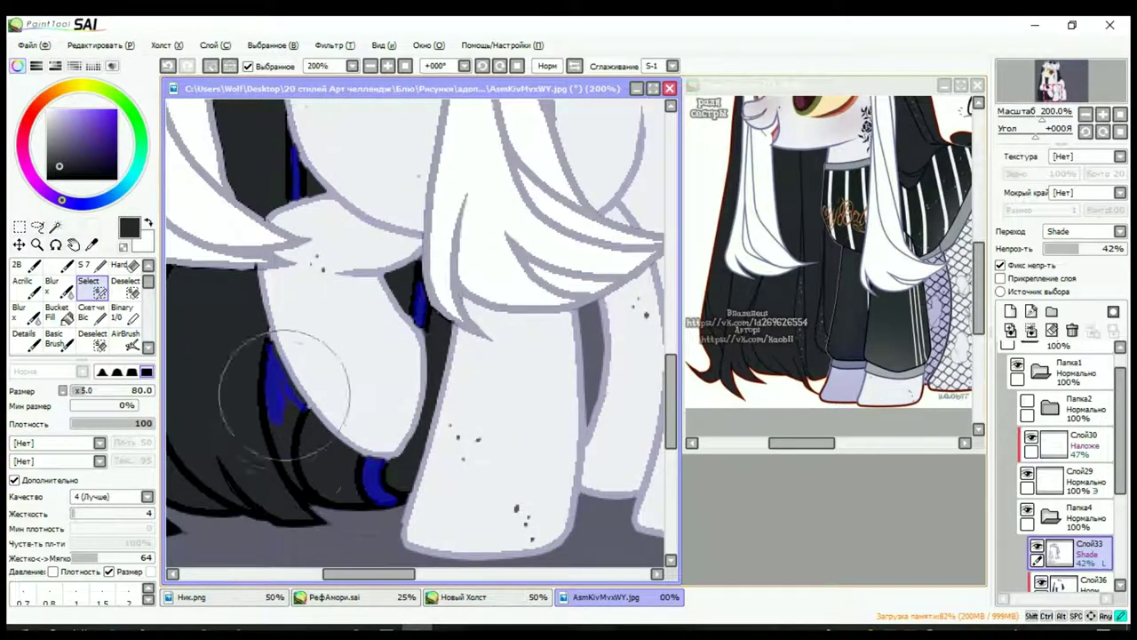
Step: Add clipping layer Слой37 above Слой36 and extend the selection to a narrow strand of the dark hair below the ear
{"action": "scroll", "coordinate": [316, 440], "scroll_direction": "down", "scroll_amount": 3}
{"action": "left_click", "coordinate": [1075, 579]}
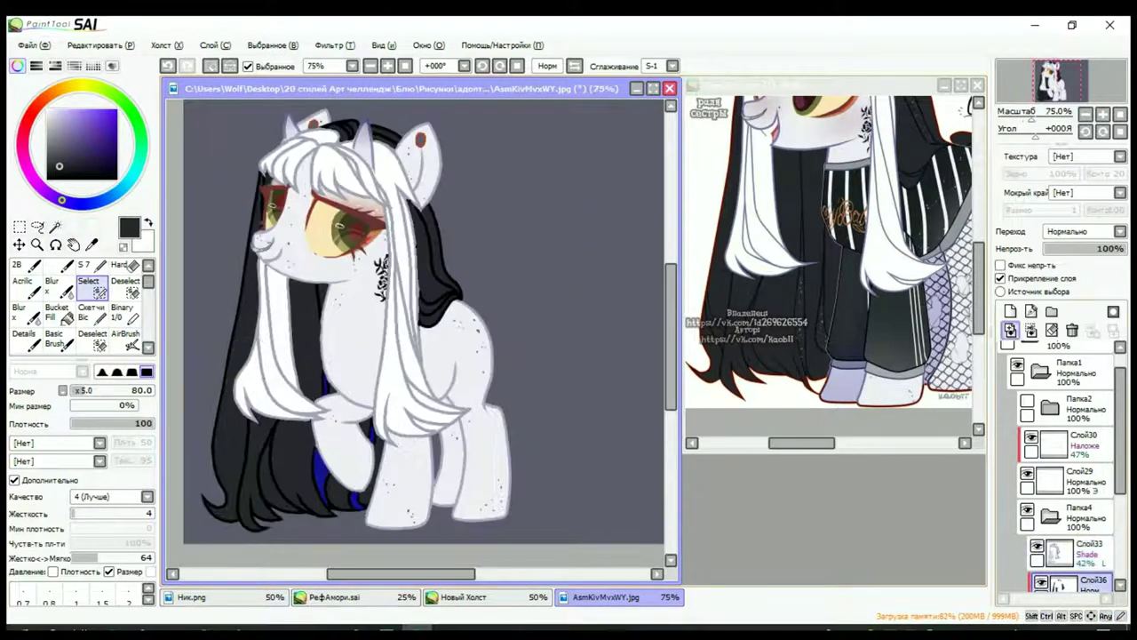
{"action": "scroll", "coordinate": [835, 267], "scroll_direction": "up", "scroll_amount": 5}
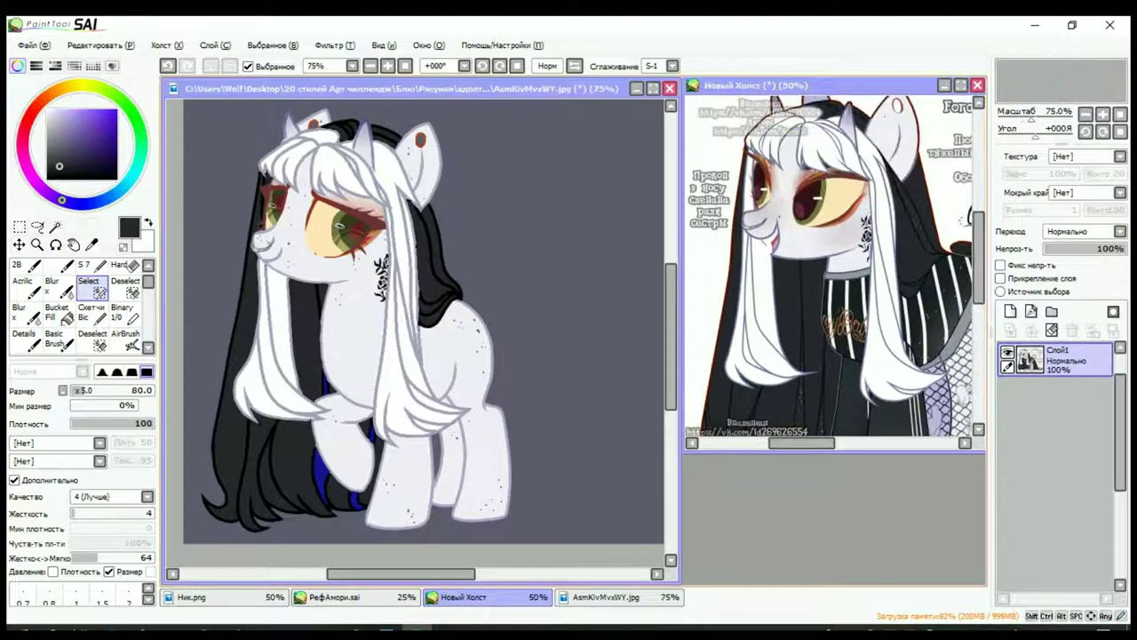
{"action": "scroll", "coordinate": [364, 237], "scroll_direction": "up", "scroll_amount": 2}
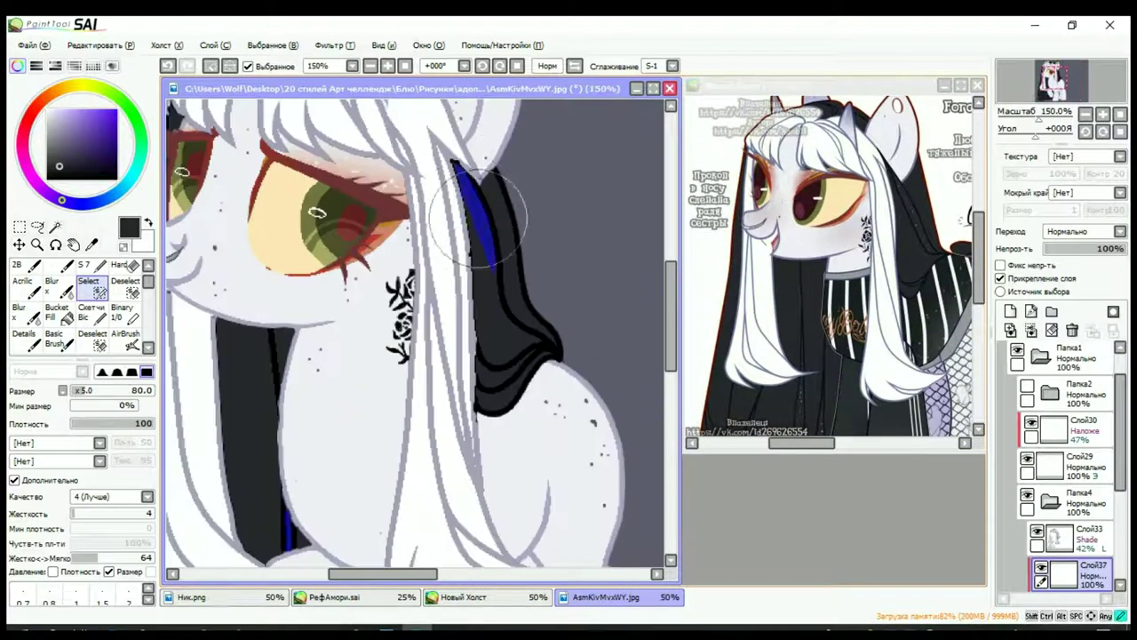
{"action": "scroll", "coordinate": [480, 329], "scroll_direction": "down", "scroll_amount": 3}
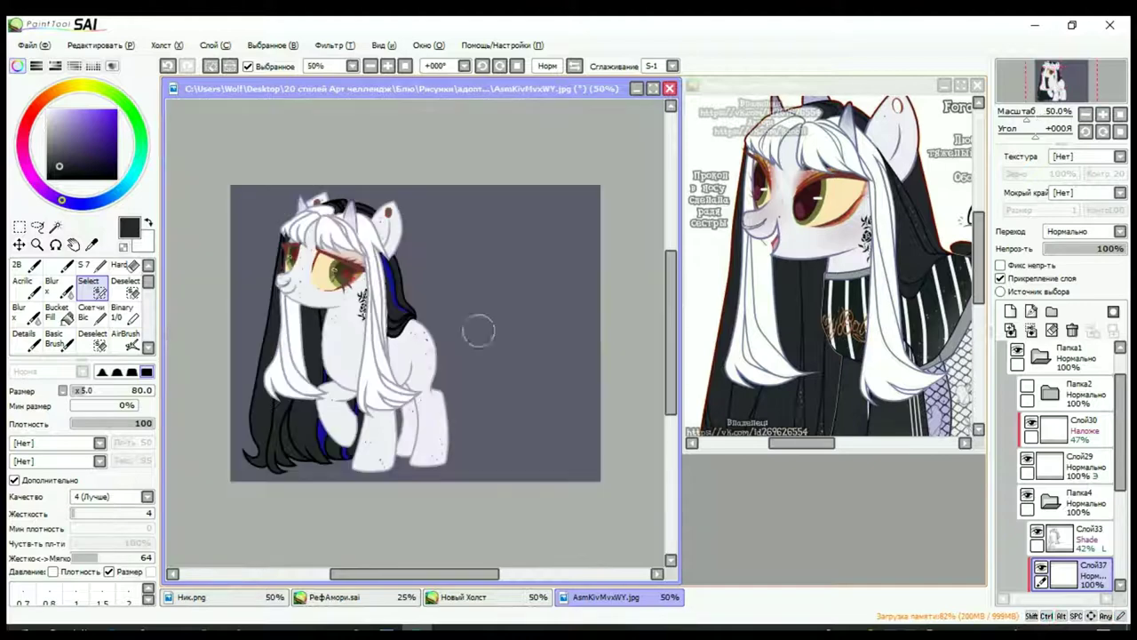
Step: Speckle the selected dark hair strands with small white dots on Слой37, near the foreleg and below the ear
{"action": "key", "text": "n"}
{"action": "scroll", "coordinate": [399, 227], "scroll_direction": "up", "scroll_amount": 4}
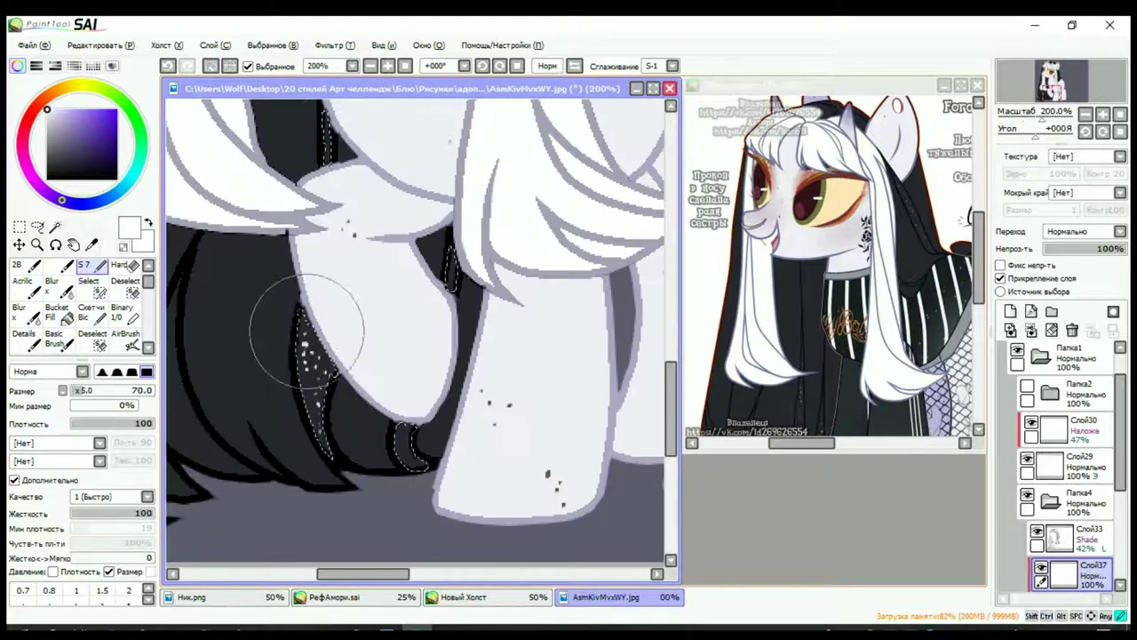
{"action": "scroll", "coordinate": [404, 284], "scroll_direction": "down", "scroll_amount": 3}
{"action": "scroll", "coordinate": [418, 324], "scroll_direction": "up", "scroll_amount": 3}
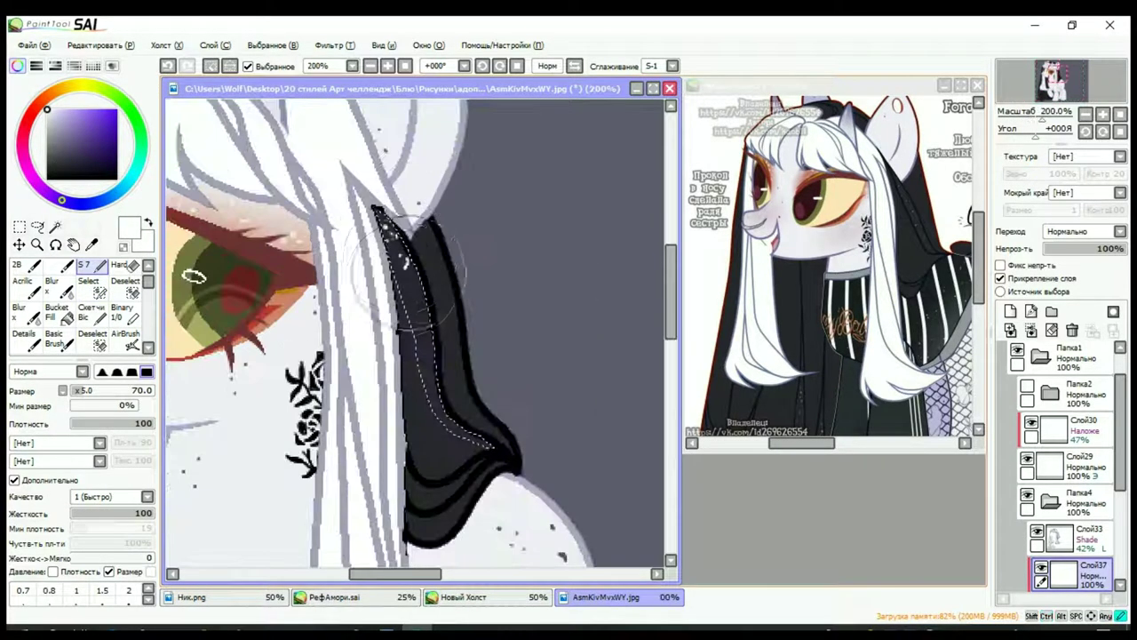
Step: Clear the selection, set Слой37 to Lumi & Shade at 34% opacity, and show the tail line art in Папка5
{"action": "scroll", "coordinate": [218, 109], "scroll_direction": "down", "scroll_amount": 4}
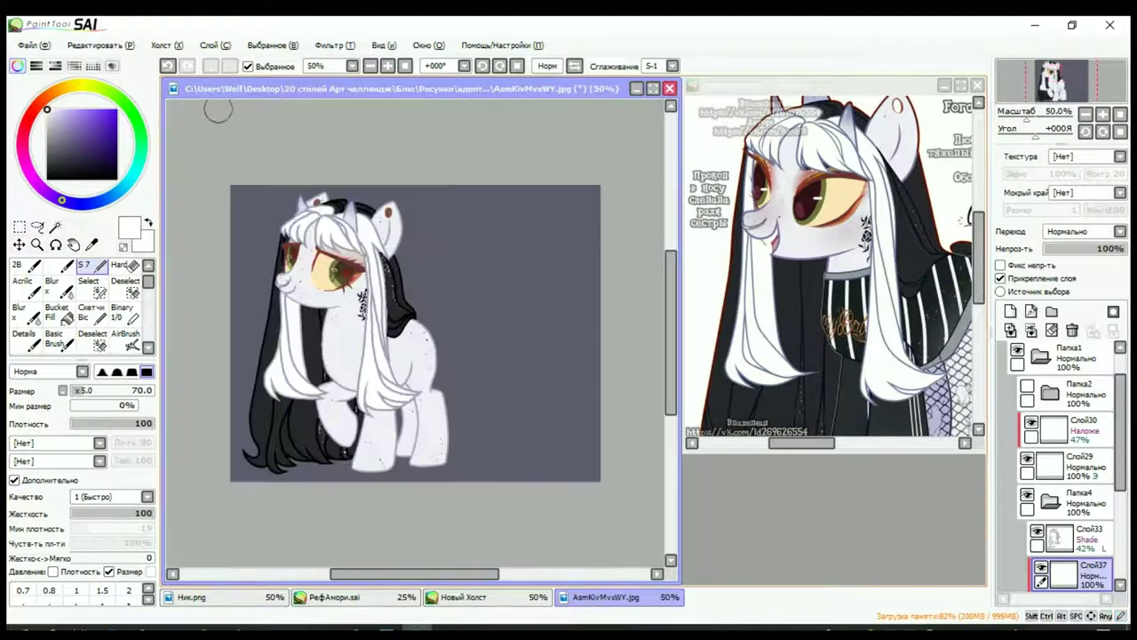
{"action": "scroll", "coordinate": [579, 340], "scroll_direction": "up", "scroll_amount": 4}
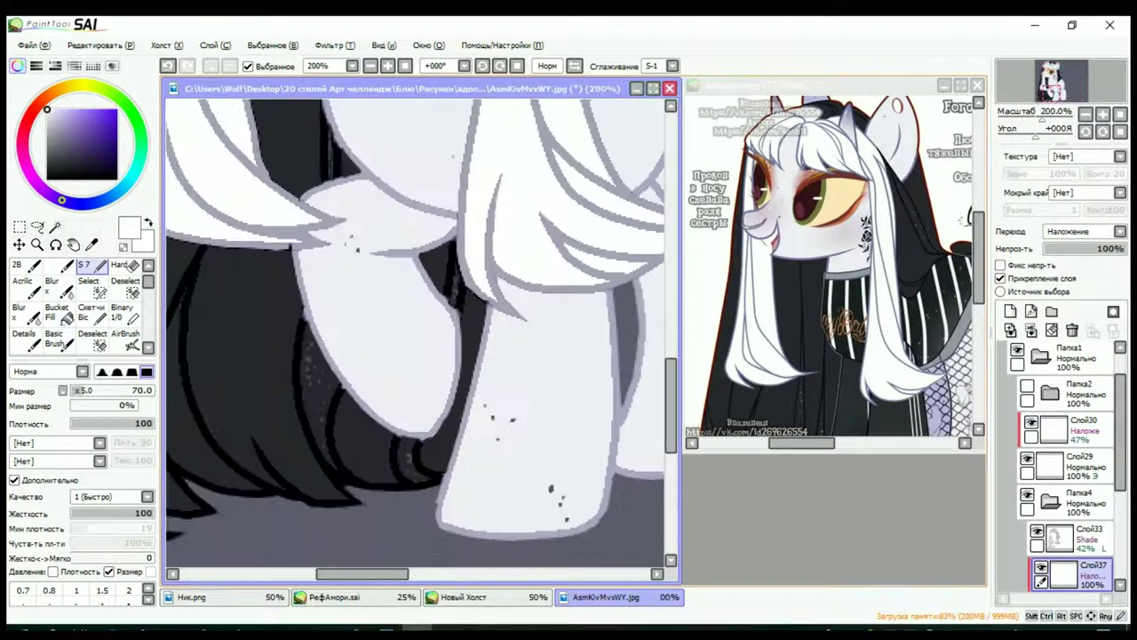
{"action": "scroll", "coordinate": [414, 333], "scroll_direction": "down", "scroll_amount": 4}
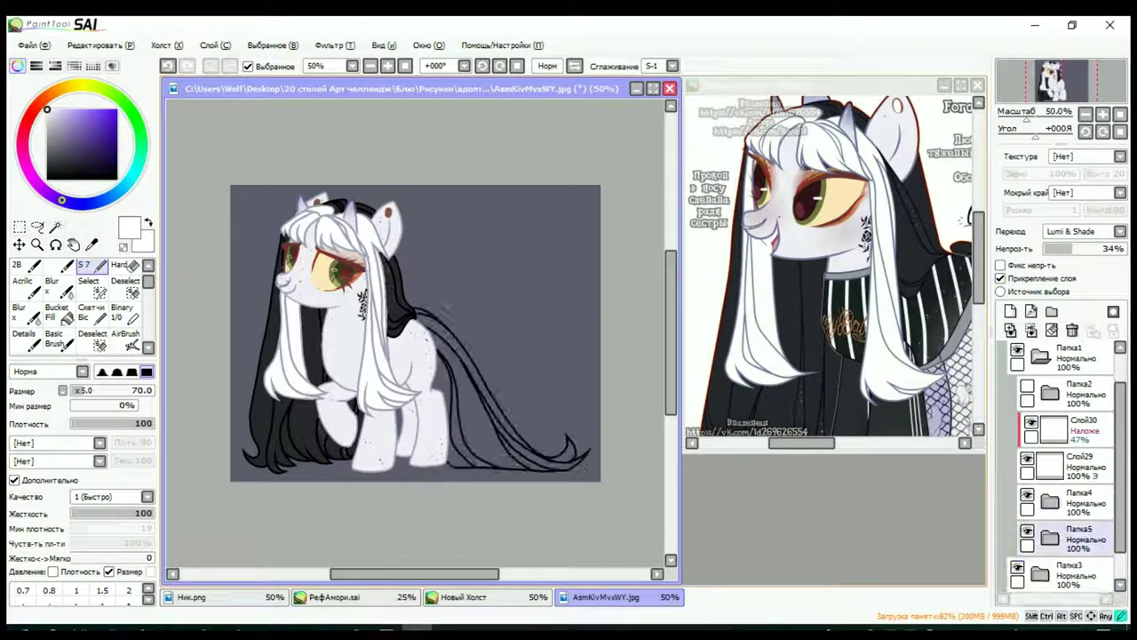
Step: Select the whole tail shape inside its line art
{"action": "left_click", "coordinate": [55, 227]}
{"action": "left_click", "coordinate": [533, 231]}
{"action": "key", "text": "ctrl+d"}
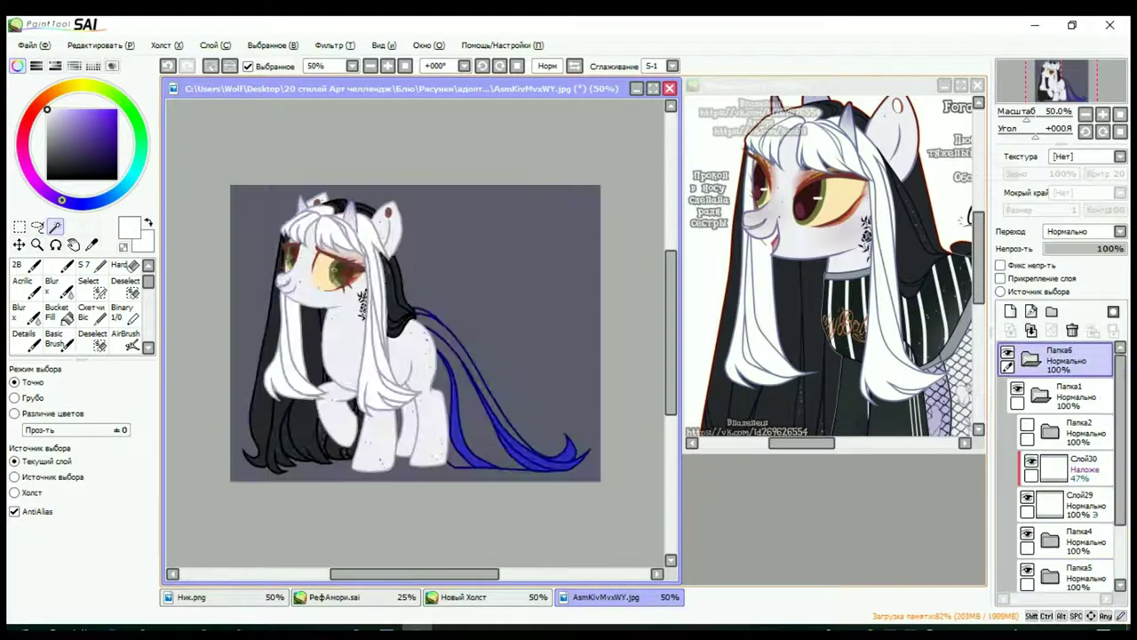
{"action": "left_click", "coordinate": [480, 418]}
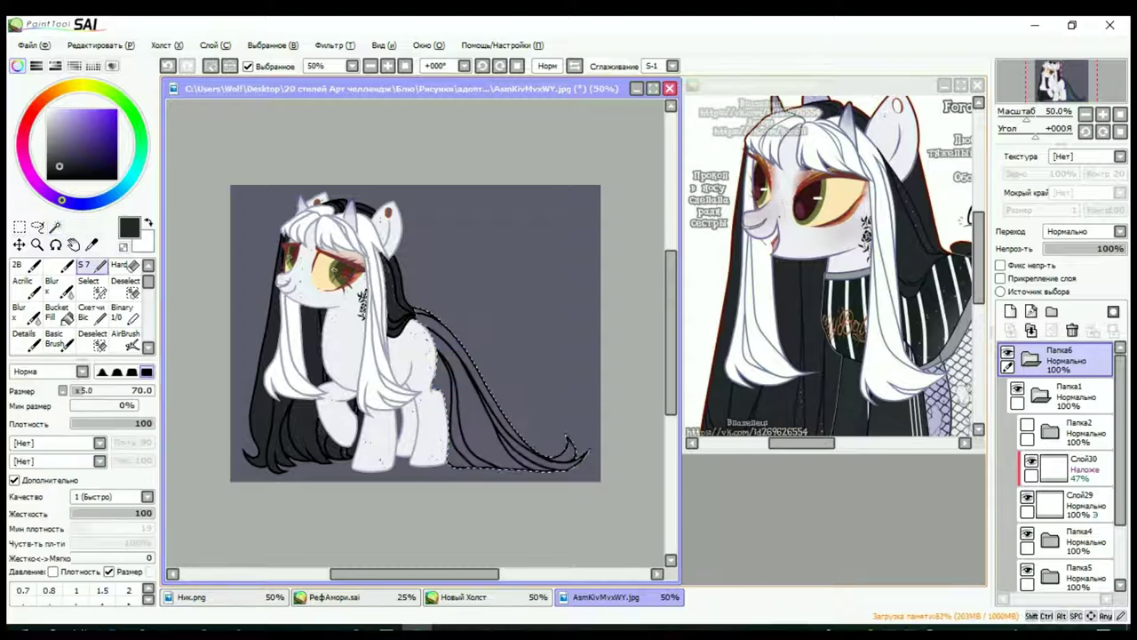
Step: Fill the selected tail with dark grey on new layer Слой38 beneath line layer Слой35, and clear the selection
{"action": "left_click", "coordinate": [56, 311]}
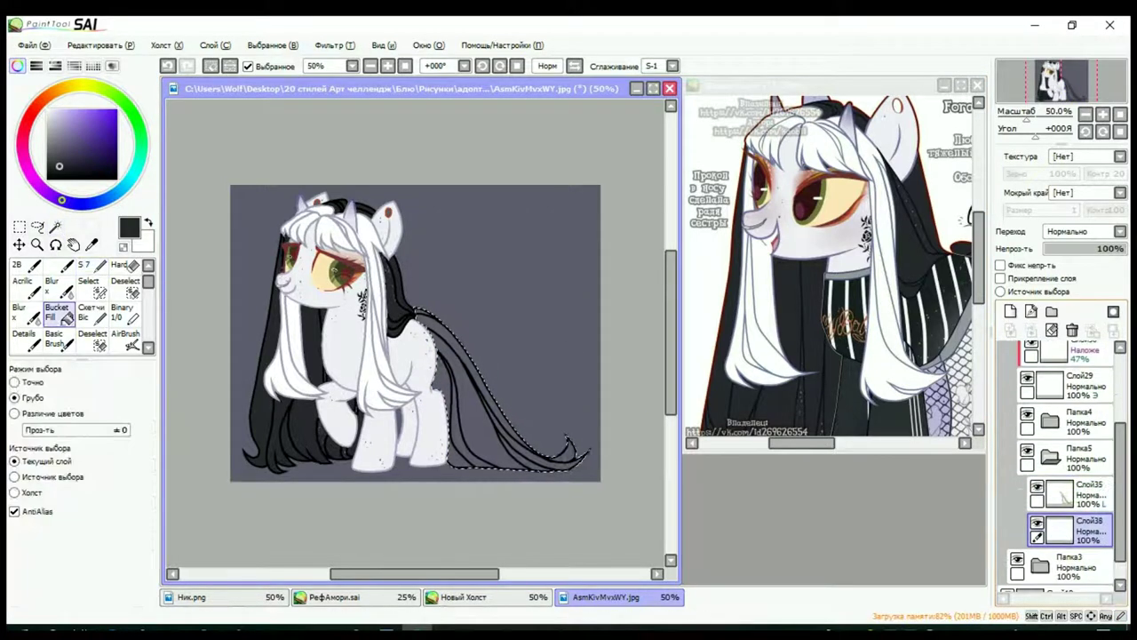
{"action": "left_click", "coordinate": [497, 426]}
{"action": "key", "text": "ctrl+d"}
Step: Recolour the tail lines on Слой35 dark violet with opacity protected, and set the layer to Shade at 20% opacity
{"action": "left_click", "coordinate": [1061, 493]}
{"action": "left_click", "coordinate": [95, 265]}
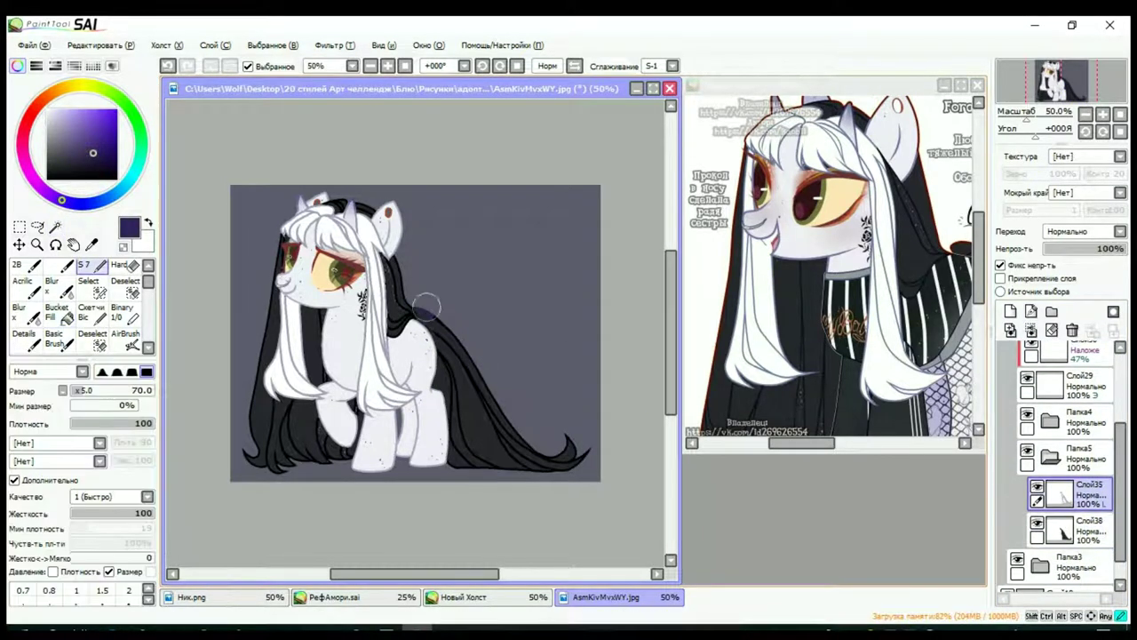
{"action": "left_click", "coordinate": [1084, 231]}
{"action": "left_click", "coordinate": [1075, 302]}
{"action": "left_click", "coordinate": [1075, 249]}
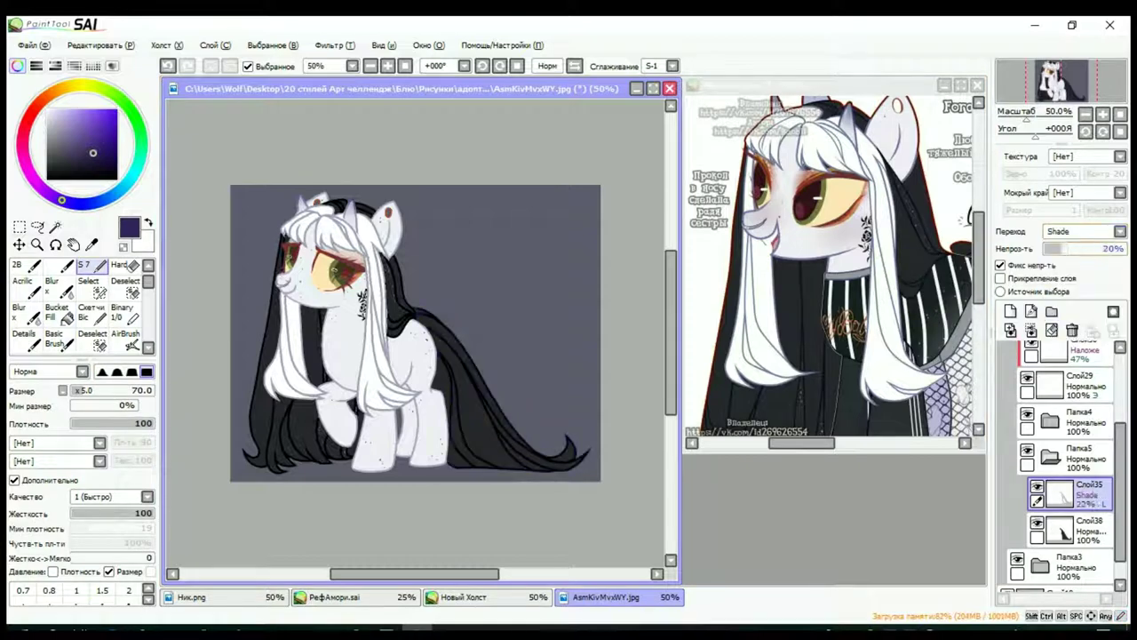
Step: Bring the tail of the reference into view and select a narrow inner strand of the pony's tail on Слой35
{"action": "left_click", "coordinate": [836, 266]}
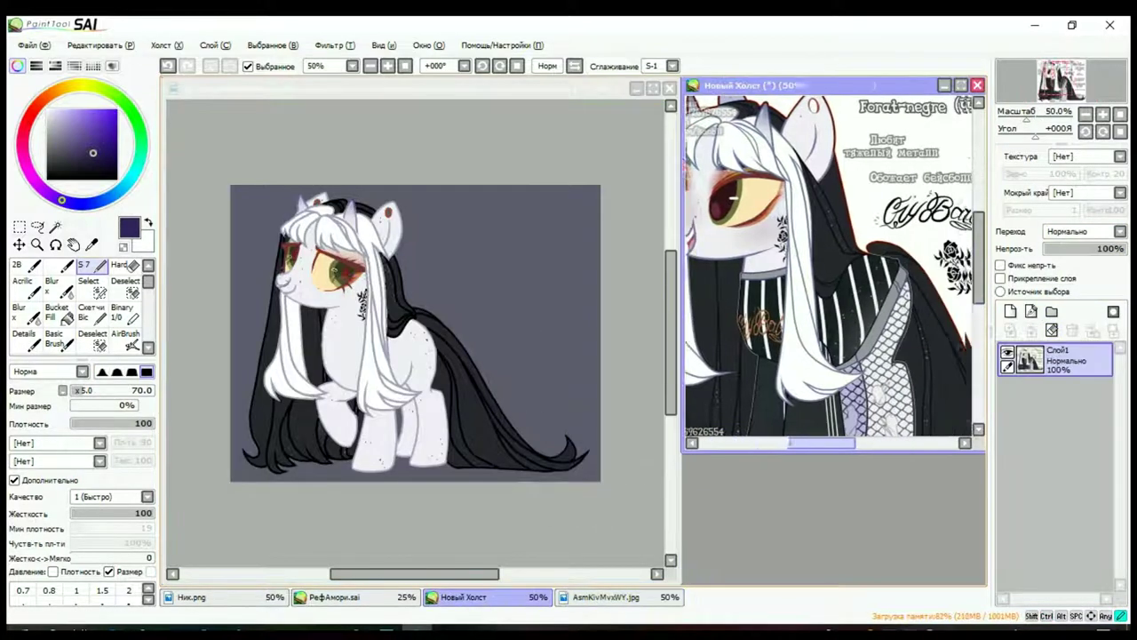
{"action": "scroll", "coordinate": [871, 422], "scroll_direction": "down", "scroll_amount": 5}
{"action": "scroll", "coordinate": [872, 422], "scroll_direction": "right", "scroll_amount": 3}
{"action": "left_click", "coordinate": [613, 597]}
{"action": "left_click", "coordinate": [55, 226]}
{"action": "scroll", "coordinate": [1066, 467], "scroll_direction": "down", "scroll_amount": 2}
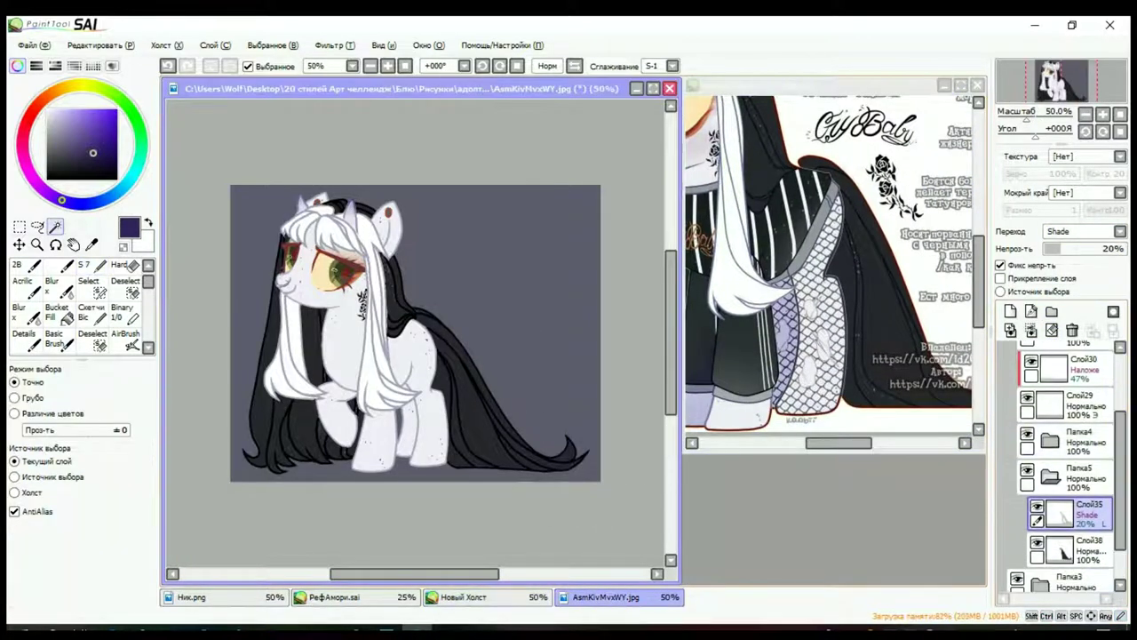
Step: Add layer Слой39 beneath Слой35 and speckle the selected tail strand with small white dots along its length
{"action": "left_click", "coordinate": [47, 109]}
{"action": "left_click", "coordinate": [1010, 311]}
{"action": "left_click", "coordinate": [86, 265]}
{"action": "scroll", "coordinate": [395, 390], "scroll_direction": "up", "scroll_amount": 4}
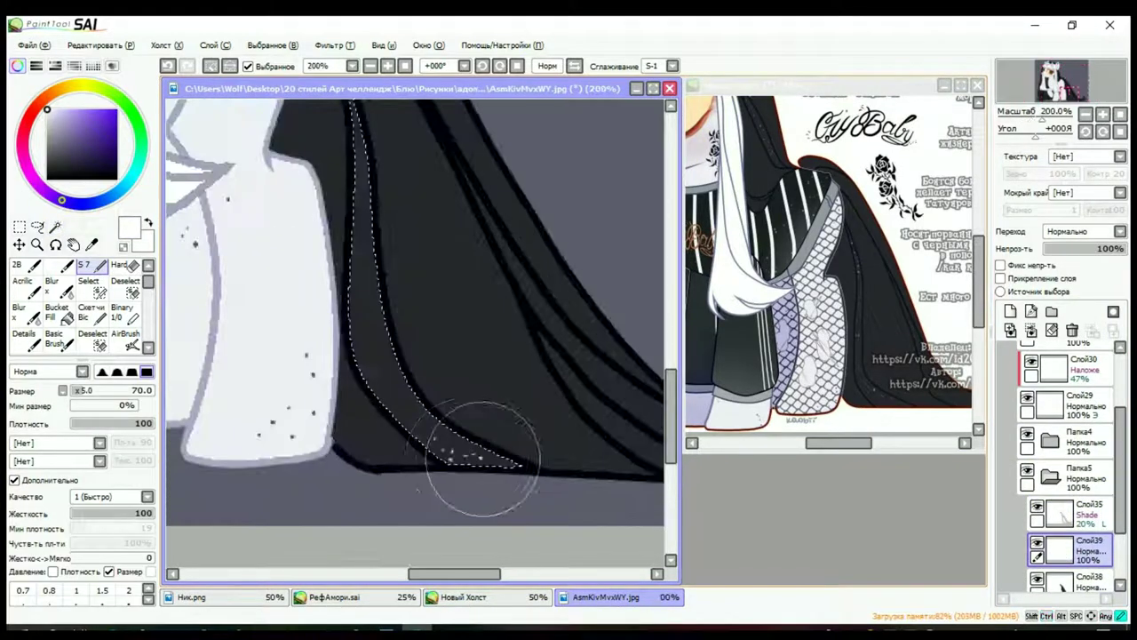
{"action": "left_click_drag", "start_coordinate": [480, 458], "coordinate": [395, 391]}
{"action": "scroll", "coordinate": [368, 165], "scroll_direction": "down", "scroll_amount": 3}
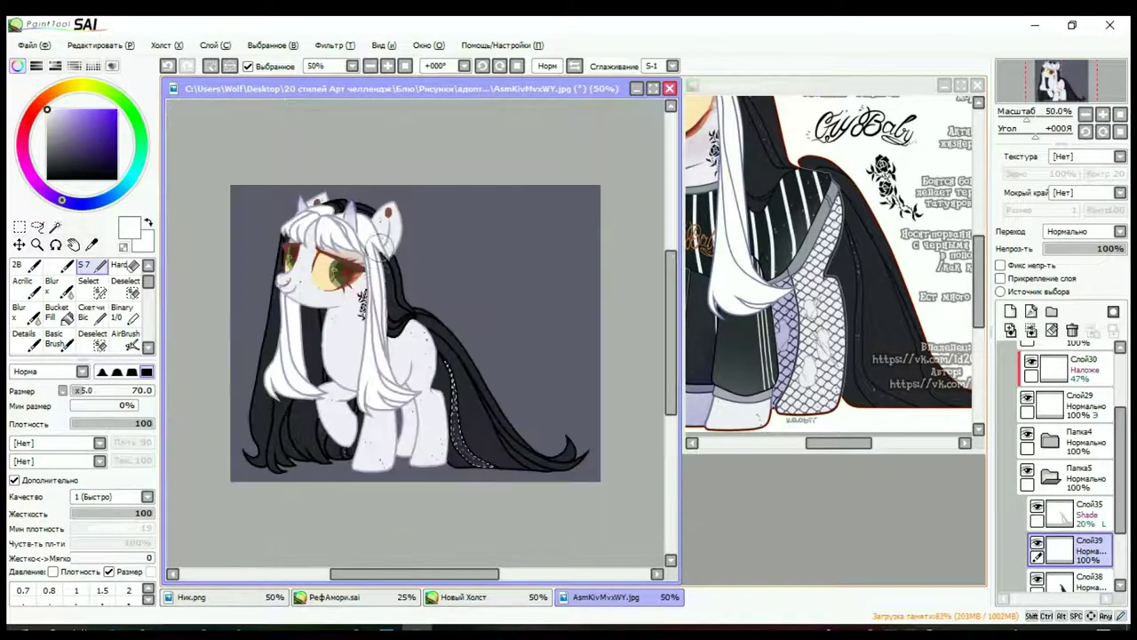
{"action": "scroll", "coordinate": [419, 329], "scroll_direction": "up", "scroll_amount": 4}
{"action": "scroll", "coordinate": [422, 337], "scroll_direction": "down", "scroll_amount": 5}
Step: Set clipping layer Слой39 to Lumi & Shade at 39% opacity
{"action": "left_click", "coordinate": [1082, 231]}
{"action": "left_click", "coordinate": [1082, 333]}
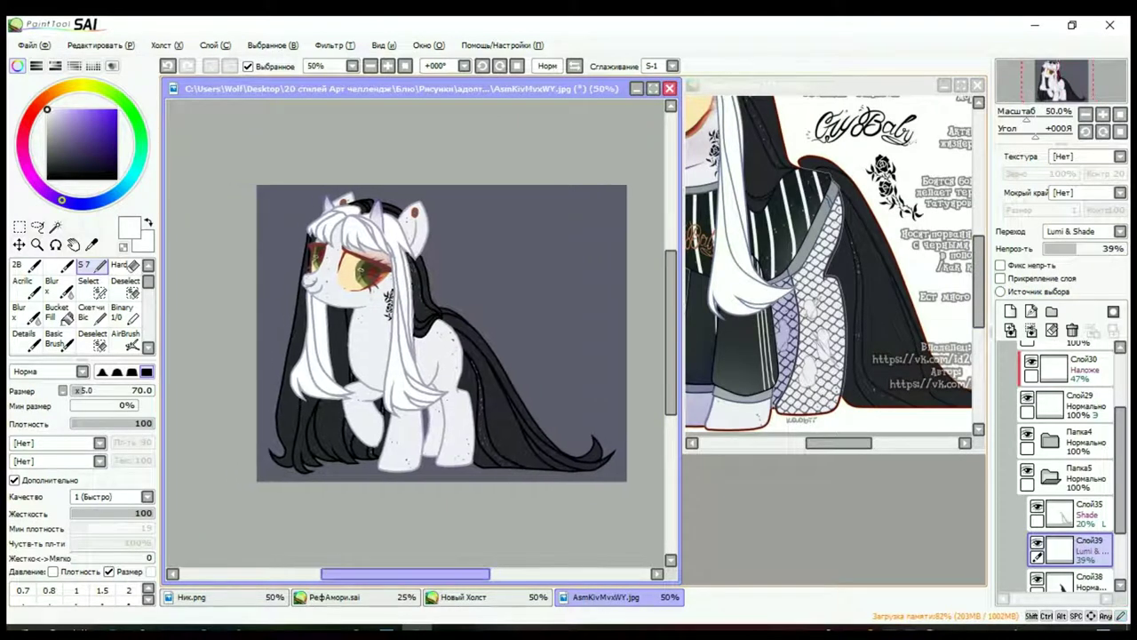
{"action": "scroll", "coordinate": [374, 497], "scroll_direction": "up", "scroll_amount": 2}
{"action": "scroll", "coordinate": [361, 466], "scroll_direction": "down", "scroll_amount": 2}
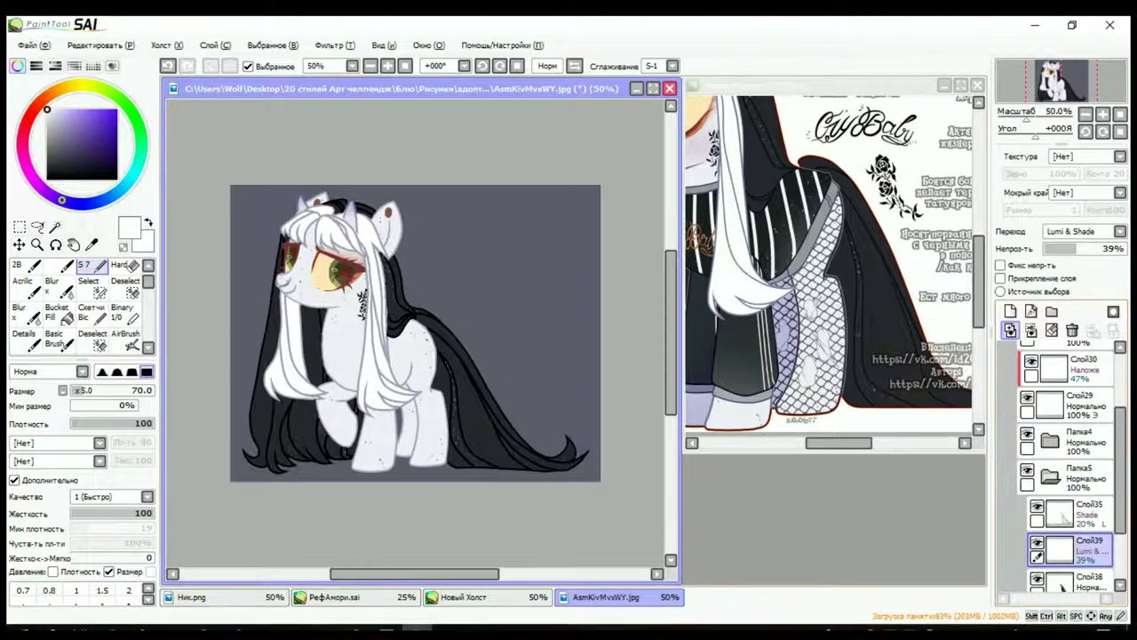
Step: Add clipping layer Слой40 and paint short white highlight marks across the middle and lower tail with the size 8 Binary pen
{"action": "scroll", "coordinate": [177, 115], "scroll_direction": "up", "scroll_amount": 2}
{"action": "key", "text": "b"}
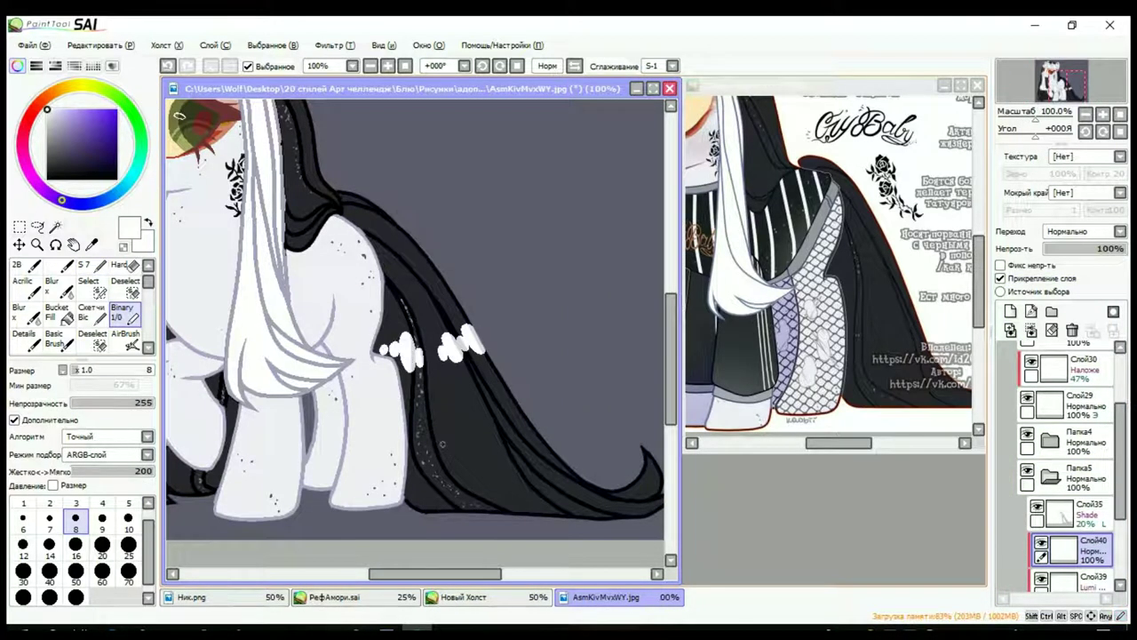
{"action": "scroll", "coordinate": [178, 115], "scroll_direction": "down", "scroll_amount": 3}
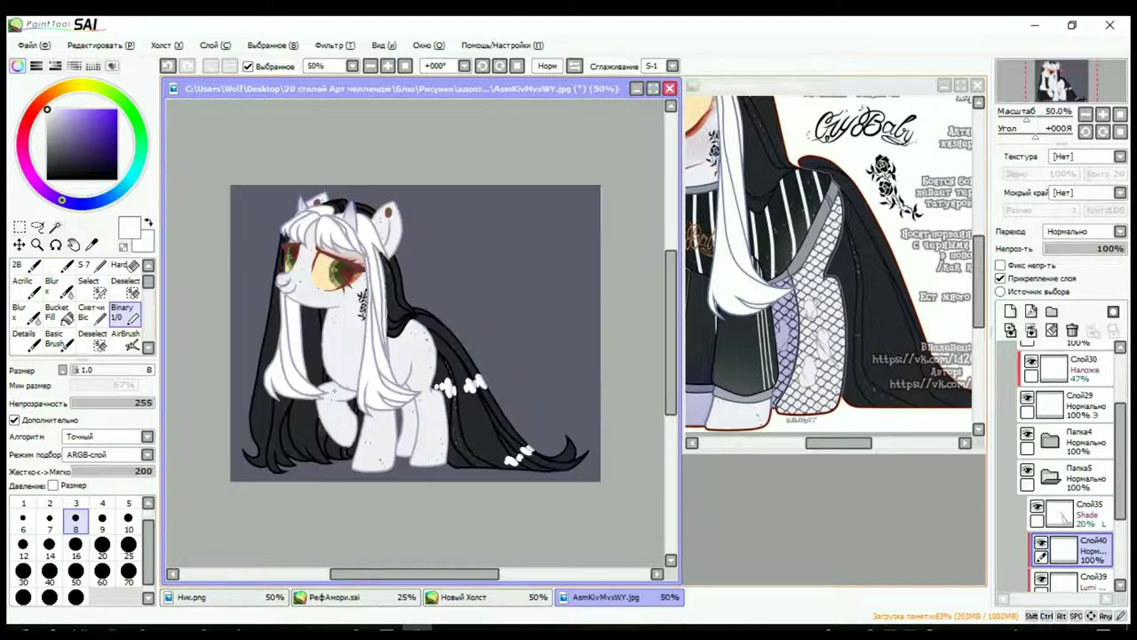
Step: Soften the white tail marks with the Blur brush at size 20 and set Слой40 to Наложение
{"action": "scroll", "coordinate": [471, 358], "scroll_direction": "up", "scroll_amount": 2}
{"action": "key", "text": "x"}
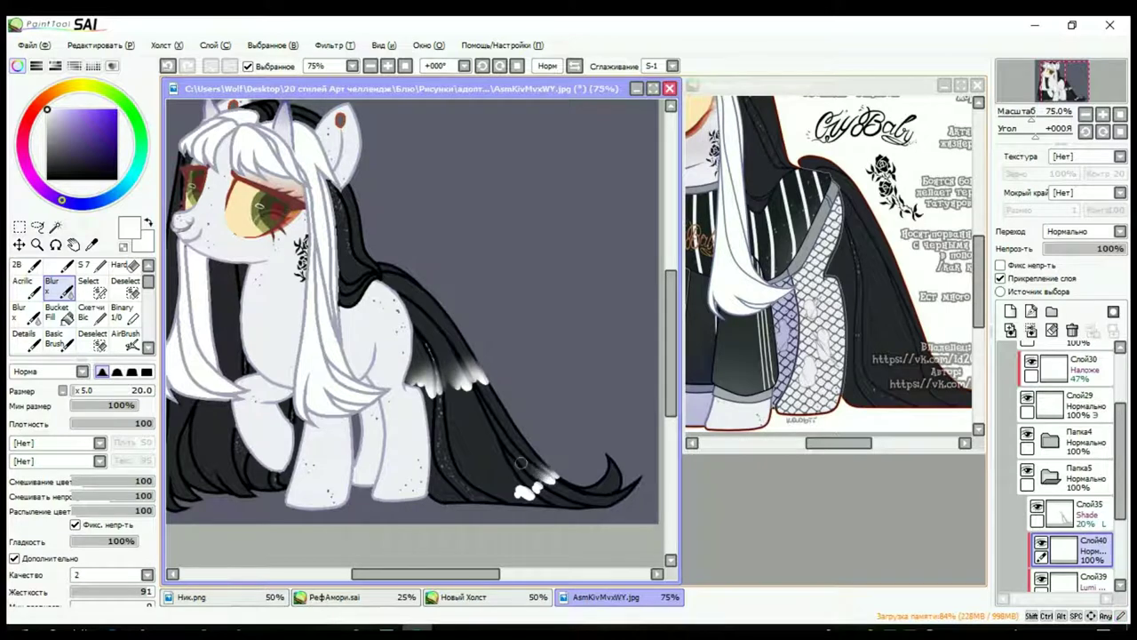
{"action": "scroll", "coordinate": [648, 345], "scroll_direction": "down", "scroll_amount": 1}
{"action": "left_click", "coordinate": [1084, 231]}
{"action": "left_click", "coordinate": [1080, 281]}
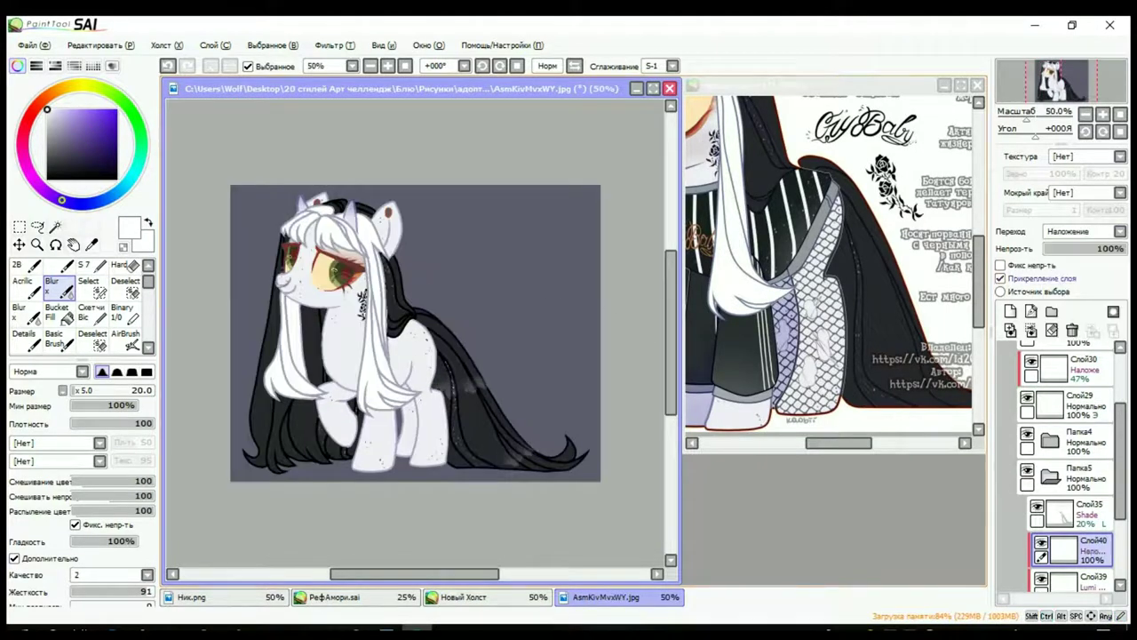
Step: Add clipping layer Слой41 above Слой35 and paint broad white bands over the middle and lower tail with a size 72 brush
{"action": "left_click", "coordinate": [1064, 516]}
{"action": "key", "text": "b"}
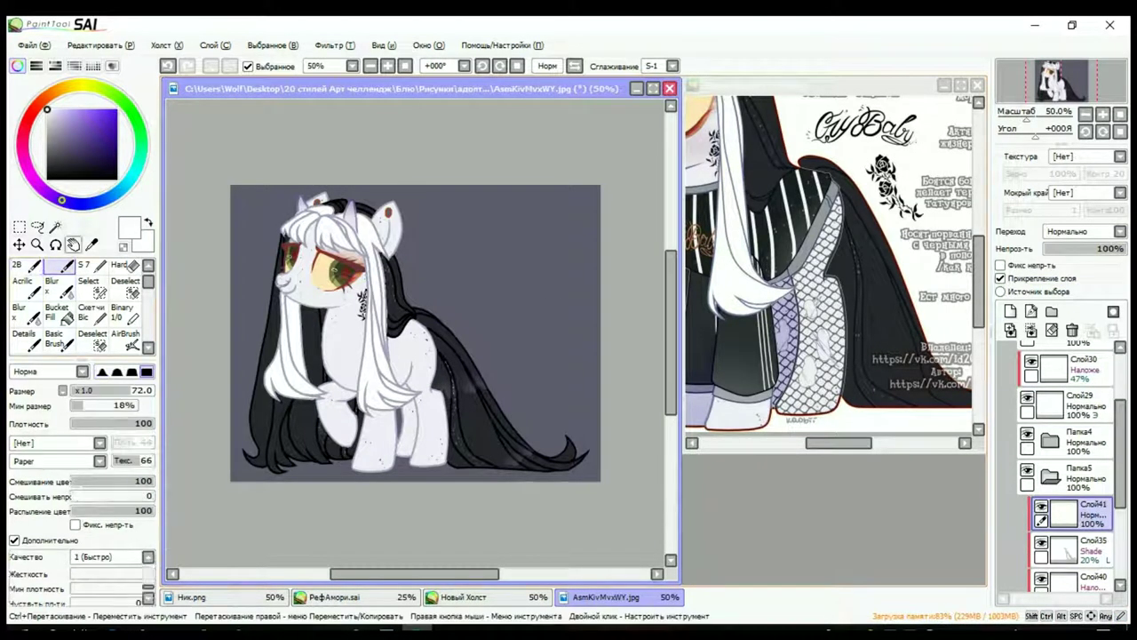
{"action": "key", "text": "n"}
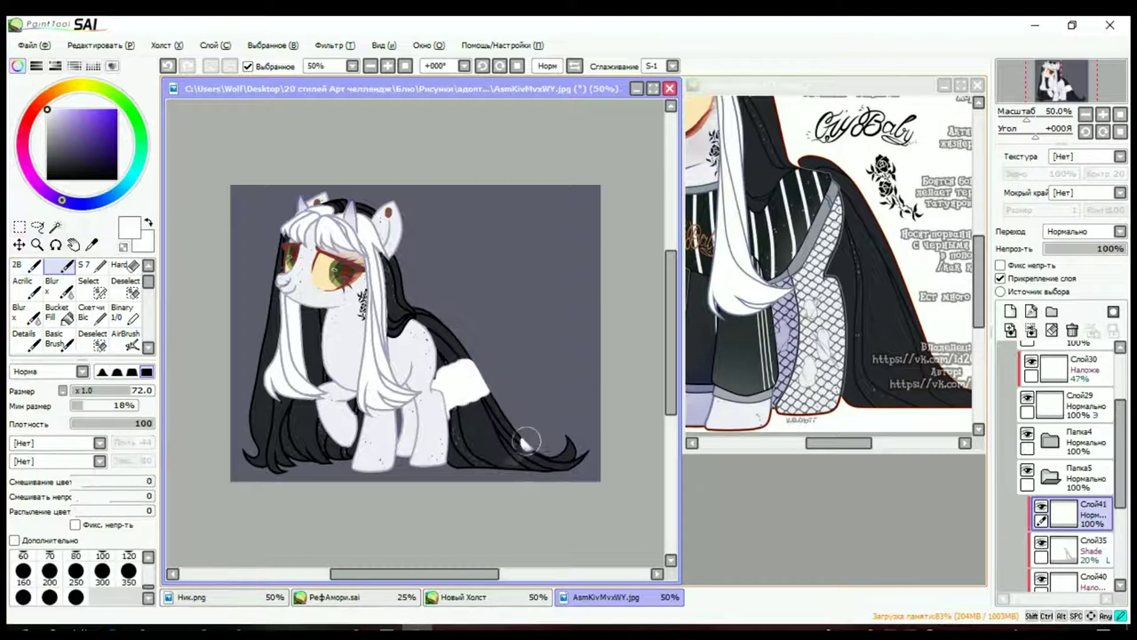
{"action": "left_click_drag", "start_coordinate": [526, 439], "coordinate": [497, 464]}
Step: Blur the white bands at size 40, then set Слой41 to Наложение at 40% and the opacity of Слой40 to 66%
{"action": "key", "text": "b"}
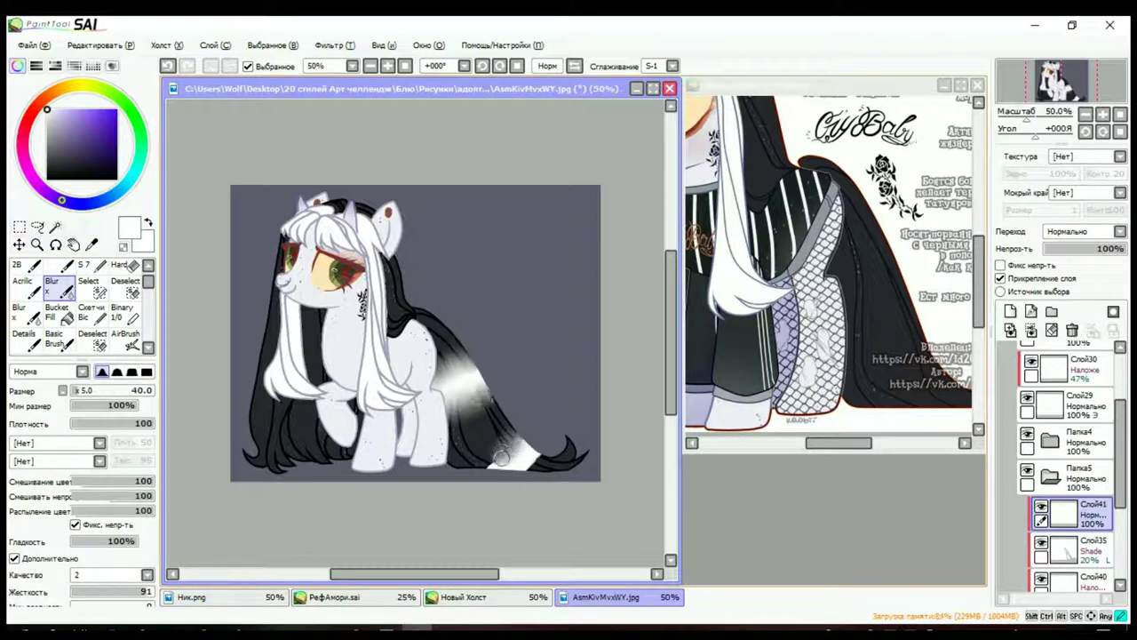
{"action": "left_click", "coordinate": [1083, 231]}
{"action": "left_click", "coordinate": [1071, 275]}
{"action": "left_click_drag", "start_coordinate": [1077, 249], "coordinate": [1085, 249]}
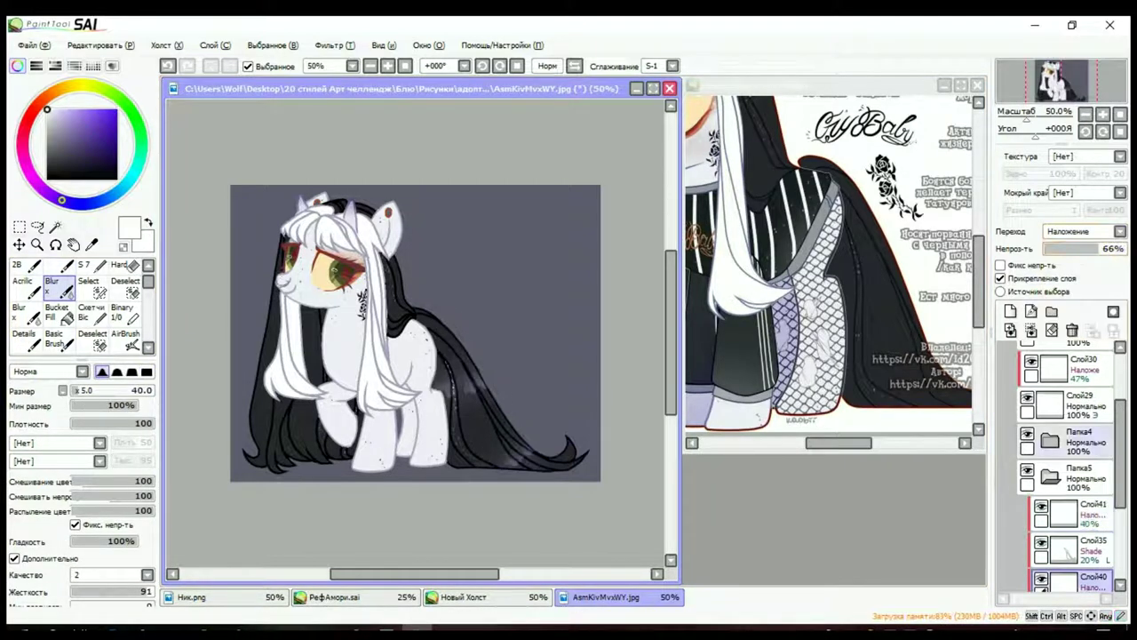
Step: Set the tail highlight layers Слой40 to 41% and Слой41 to 56% opacity, and collapse their folder Папка5
{"action": "left_click_drag", "start_coordinate": [533, 556], "coordinate": [556, 556]}
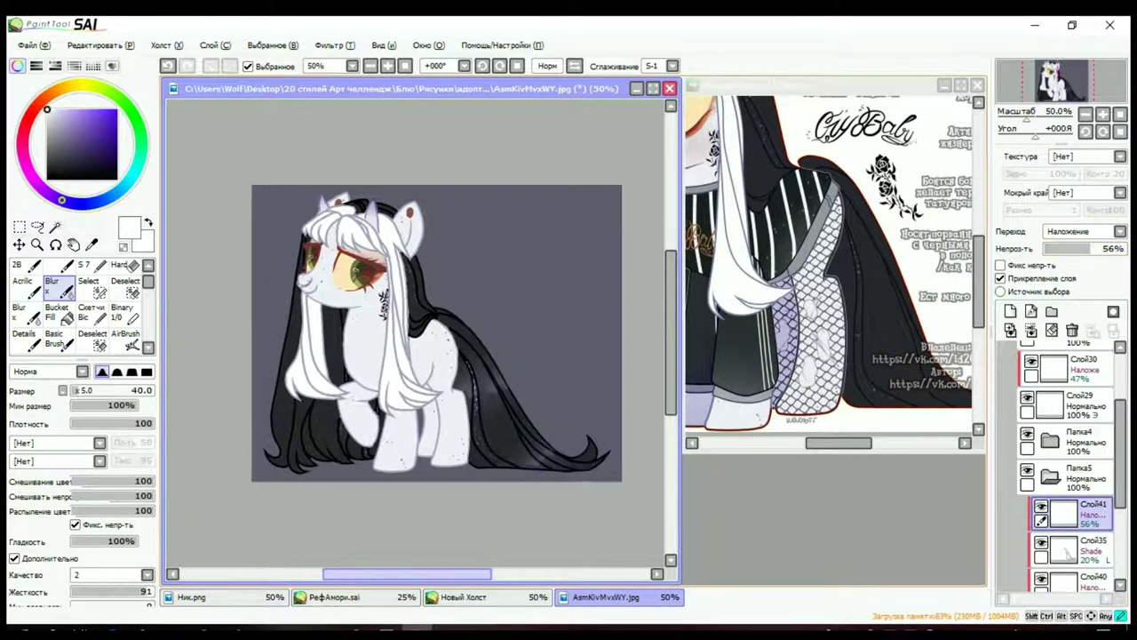
{"action": "scroll", "coordinate": [1057, 498], "scroll_direction": "down", "scroll_amount": 2}
{"action": "left_click", "coordinate": [1062, 476]}
Step: Add clipping layer Слой42 below Слой33 in Папка4, paint the inner mane black with the size 70 brush, and set the layer to 30% opacity
{"action": "left_click", "coordinate": [1066, 514]}
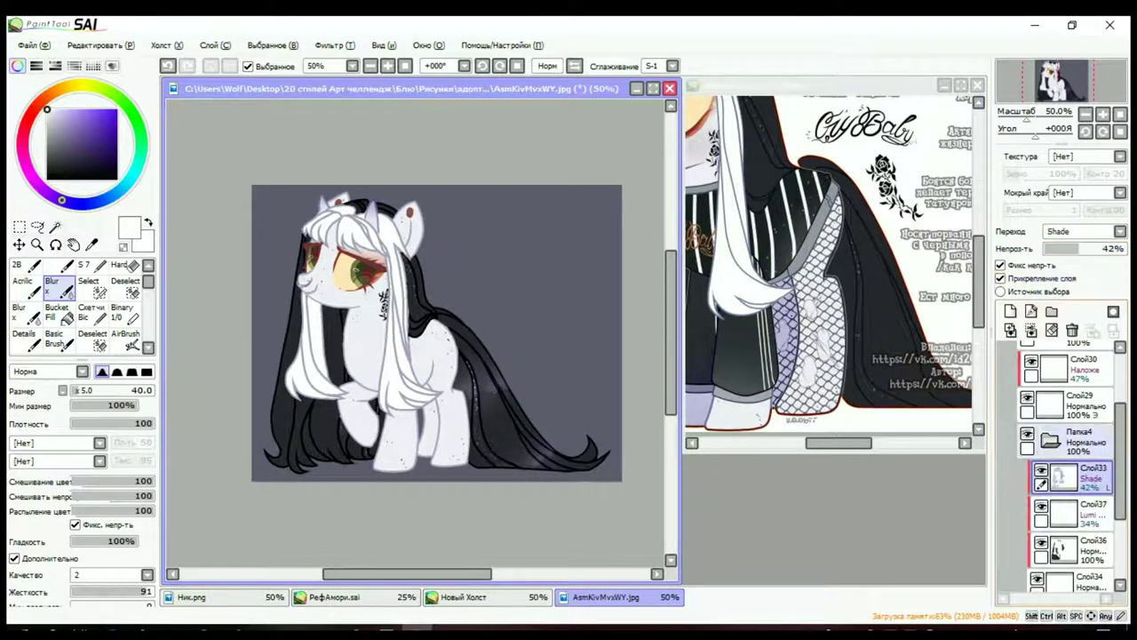
{"action": "left_click", "coordinate": [1011, 311]}
{"action": "left_click", "coordinate": [1001, 278]}
{"action": "key", "text": "b"}
{"action": "scroll", "coordinate": [348, 336], "scroll_direction": "up", "scroll_amount": 1}
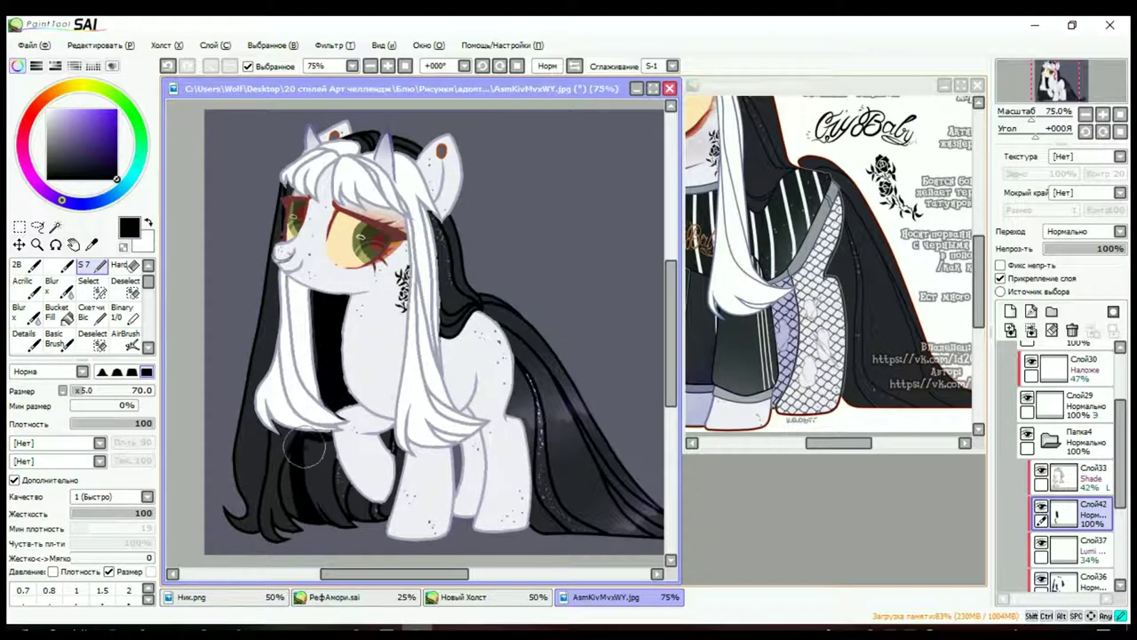
{"action": "left_click_drag", "start_coordinate": [303, 448], "coordinate": [357, 442]}
{"action": "scroll", "coordinate": [404, 461], "scroll_direction": "down", "scroll_amount": 1}
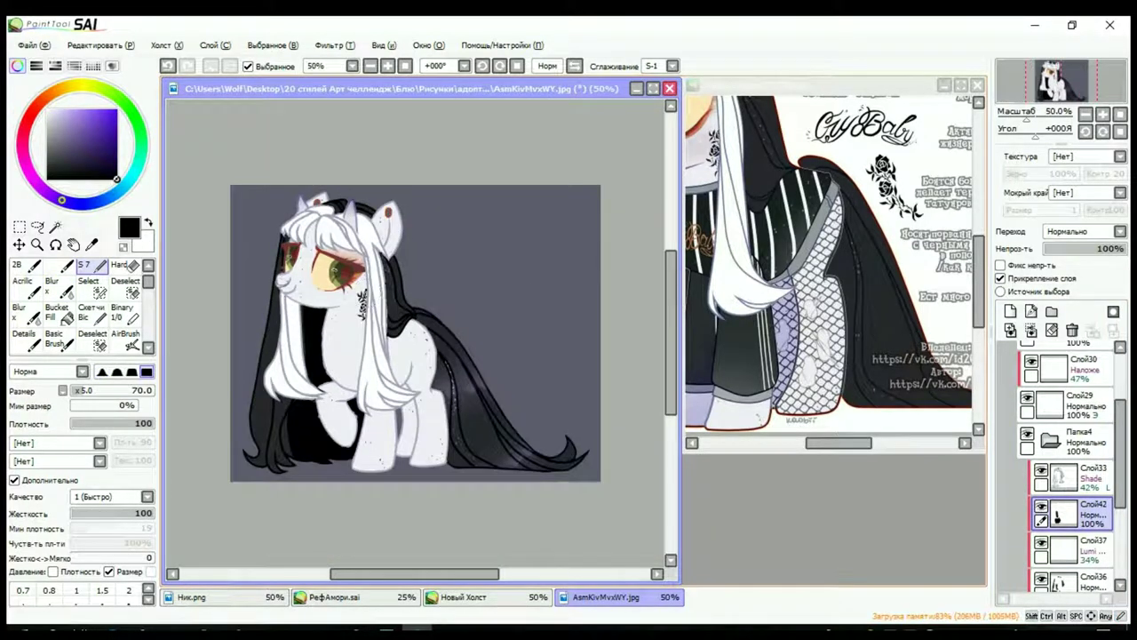
{"action": "key", "text": "n"}
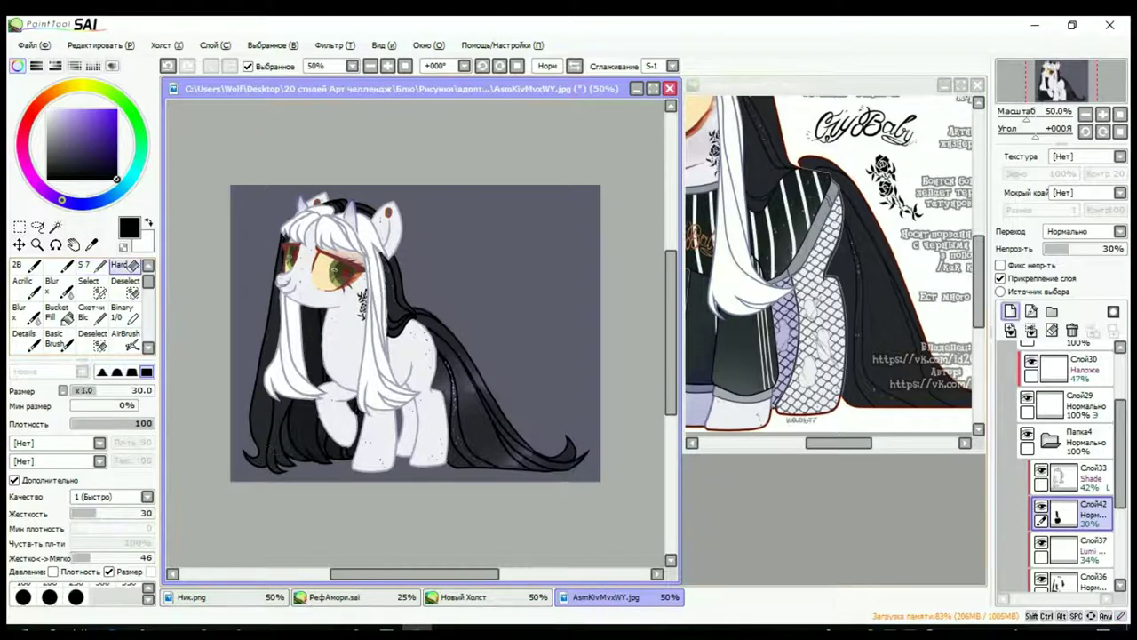
Step: Add clipping layer Слой43 below Слой42 and paint short white highlight marks across the black mane with the size 17 Binary pen
{"action": "key", "text": "ctrl+shift+n"}
{"action": "key", "text": "x"}
{"action": "key", "text": "b"}
{"action": "scroll", "coordinate": [276, 311], "scroll_direction": "up", "scroll_amount": 2}
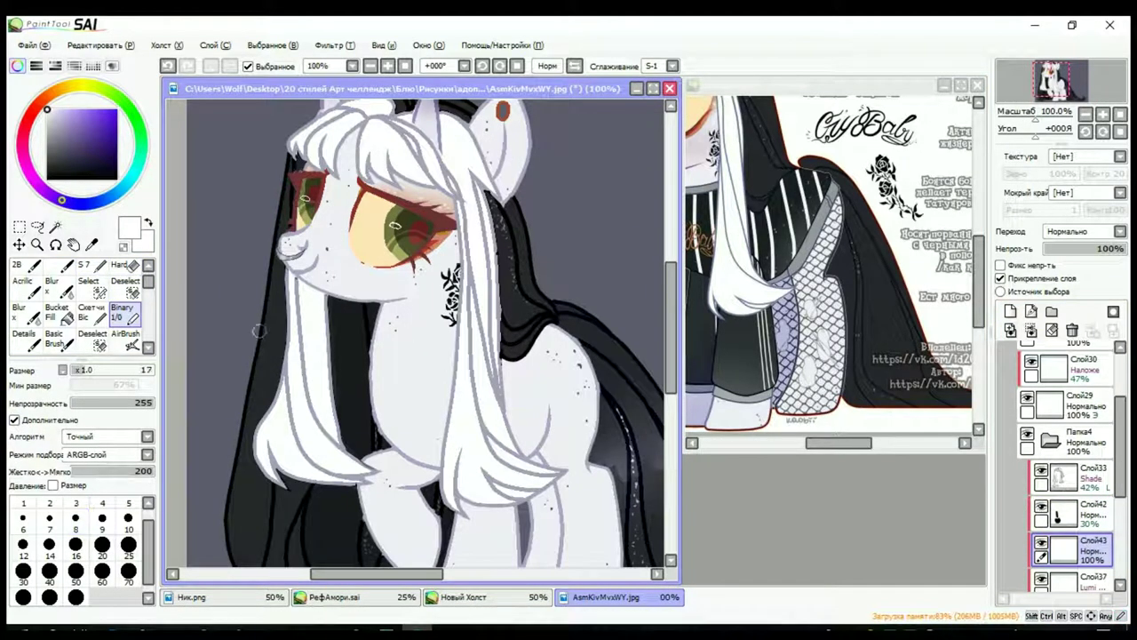
{"action": "scroll", "coordinate": [289, 416], "scroll_direction": "down", "scroll_amount": 3}
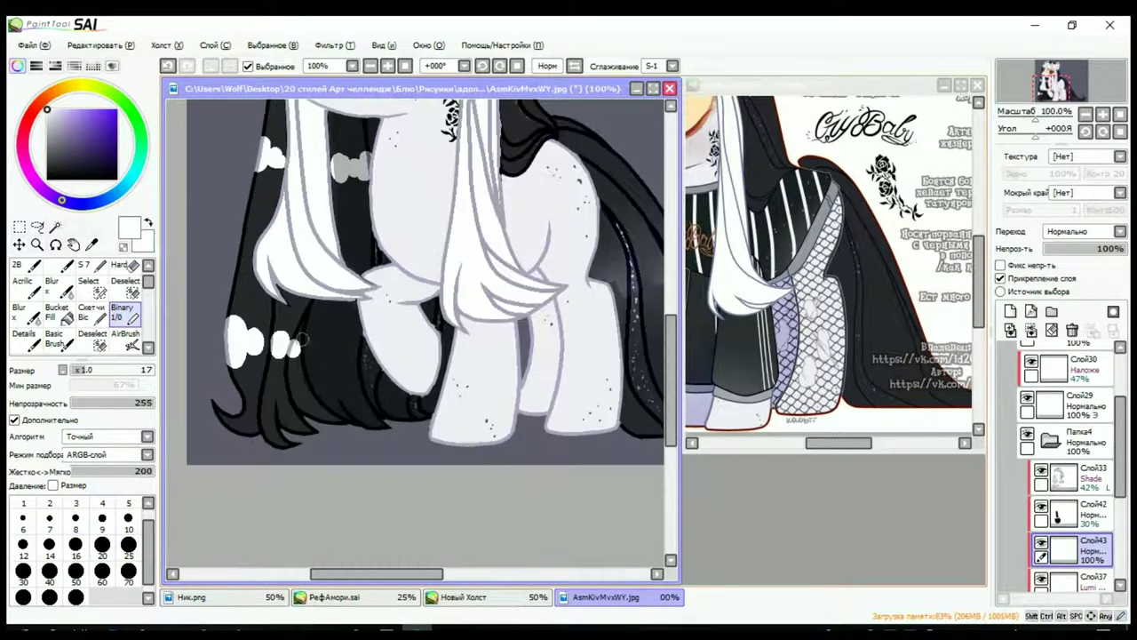
Step: Soften the white mane marks with the Blur brush at size 40 and set Слой43 to Наложение
{"action": "scroll", "coordinate": [358, 344], "scroll_direction": "down", "scroll_amount": 2}
{"action": "key", "text": "v"}
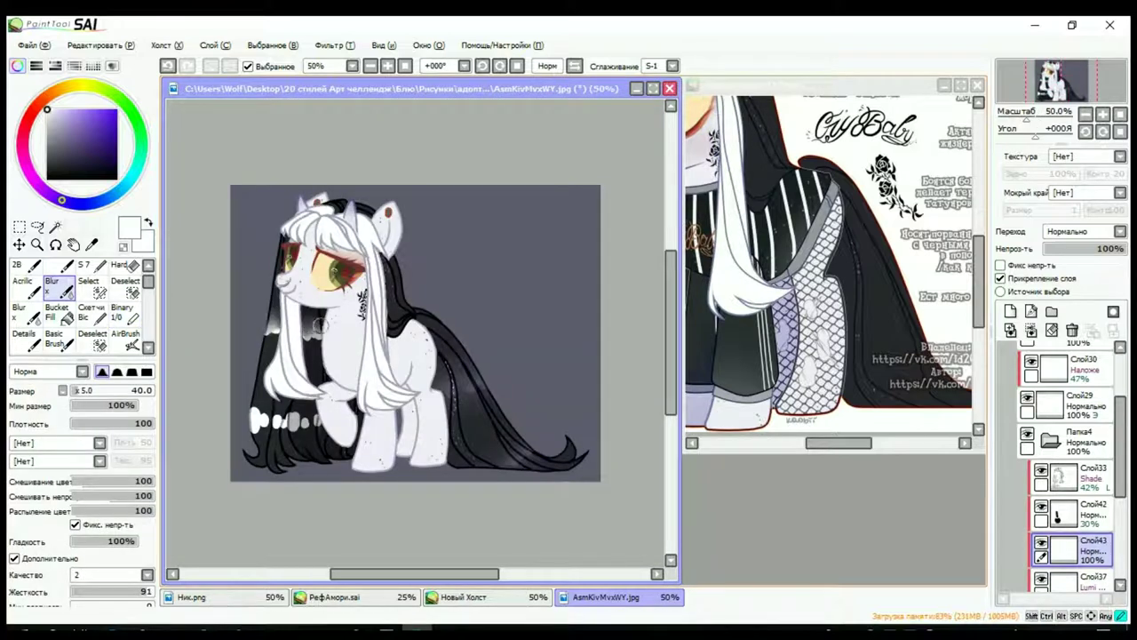
{"action": "key", "text": "ctrl+3"}
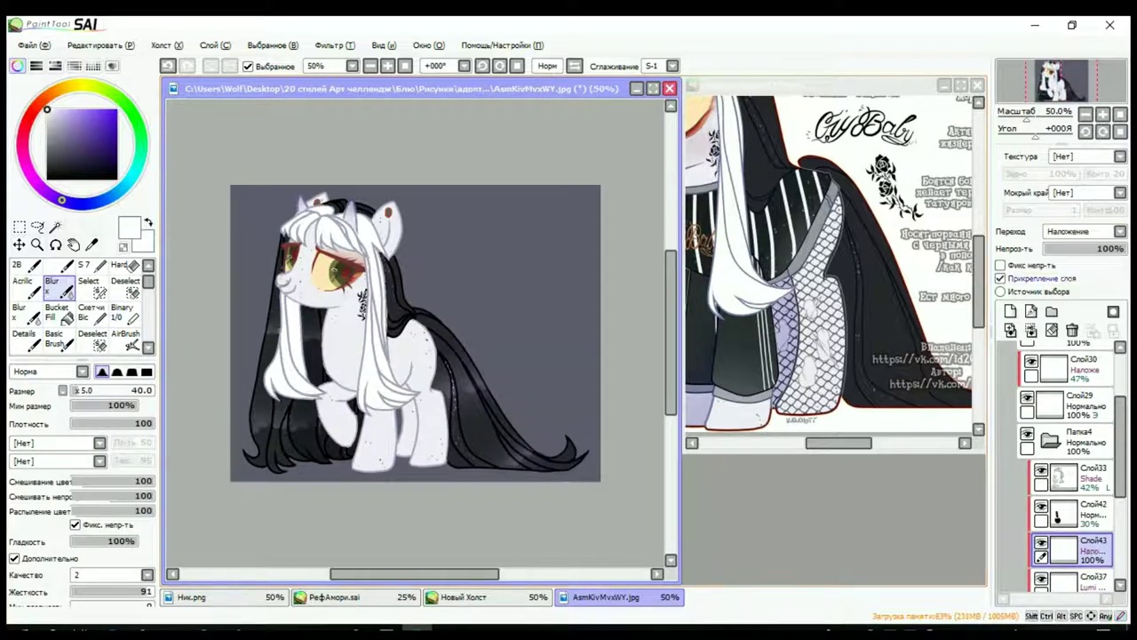
Step: Add clipping layer Слой44 above Слой33, paint broad white bands across the black mane at size 72, and blur them at size 40
{"action": "key", "text": "ctrl+shift+n"}
{"action": "key", "text": "n"}
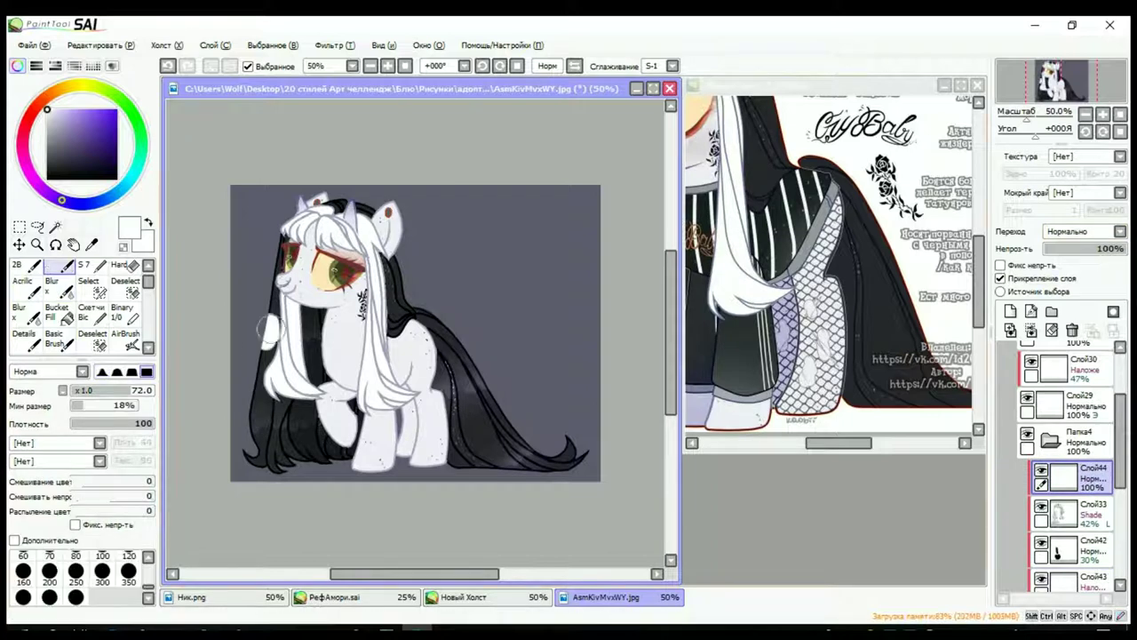
{"action": "key", "text": "v"}
{"action": "left_click_drag", "start_coordinate": [272, 360], "coordinate": [272, 315]}
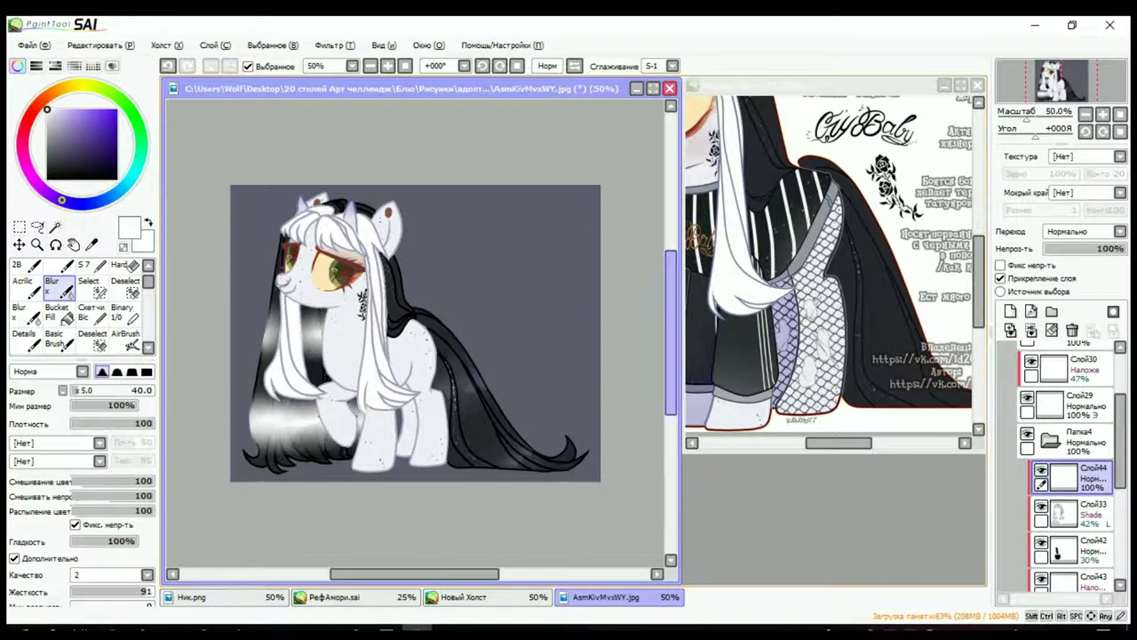
Step: Set the mane's white band layer Слой44 to Наложение at 46% opacity
{"action": "left_click", "coordinate": [1084, 231]}
{"action": "left_click", "coordinate": [1075, 277]}
{"action": "left_click_drag", "start_coordinate": [1111, 249], "coordinate": [1082, 249]}
{"action": "left_click_drag", "start_coordinate": [264, 281], "coordinate": [318, 255]}
Step: Add clipping layer Слой45 above Слой42, paint black over the inner white hair strand at size 70, and set its opacity to 13%
{"action": "left_click", "coordinate": [1066, 549]}
{"action": "left_click", "coordinate": [1010, 311]}
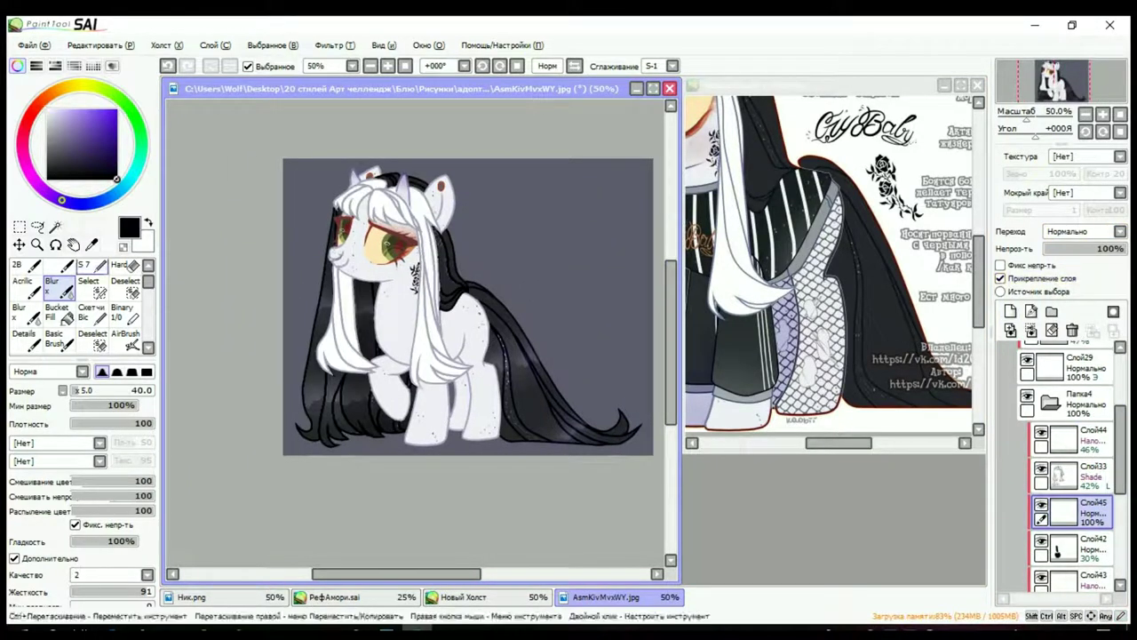
{"action": "key", "text": "n"}
{"action": "left_click_drag", "start_coordinate": [360, 320], "coordinate": [404, 320]}
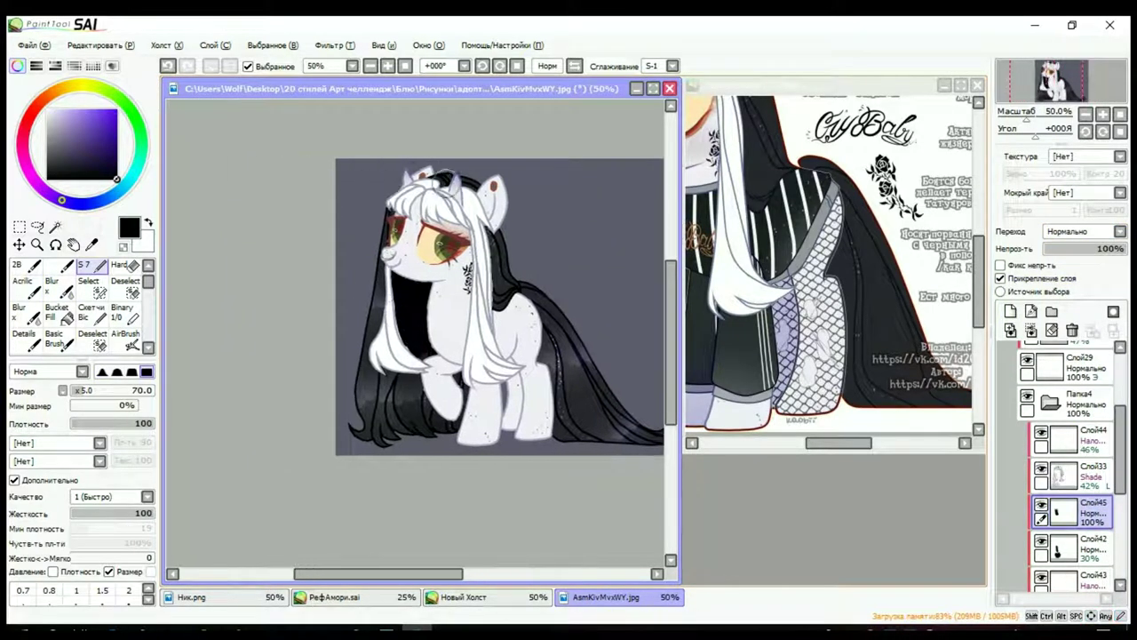
{"action": "scroll", "coordinate": [404, 320], "scroll_direction": "up", "scroll_amount": 2}
{"action": "left_click_drag", "start_coordinate": [1124, 249], "coordinate": [1057, 249]}
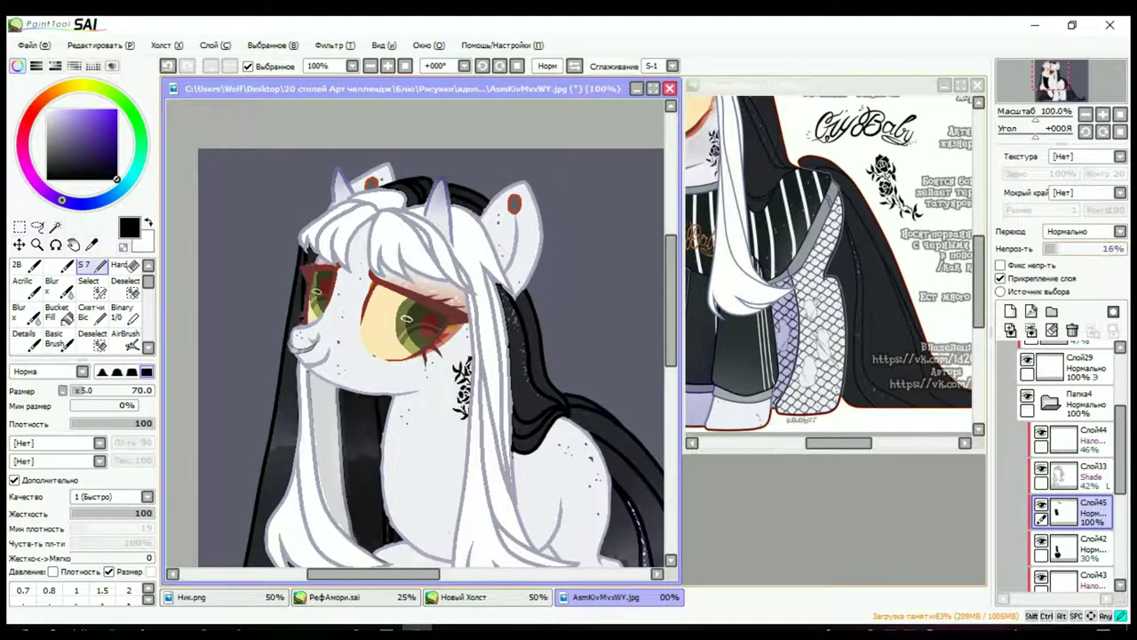
{"action": "scroll", "coordinate": [315, 404], "scroll_direction": "down", "scroll_amount": 2}
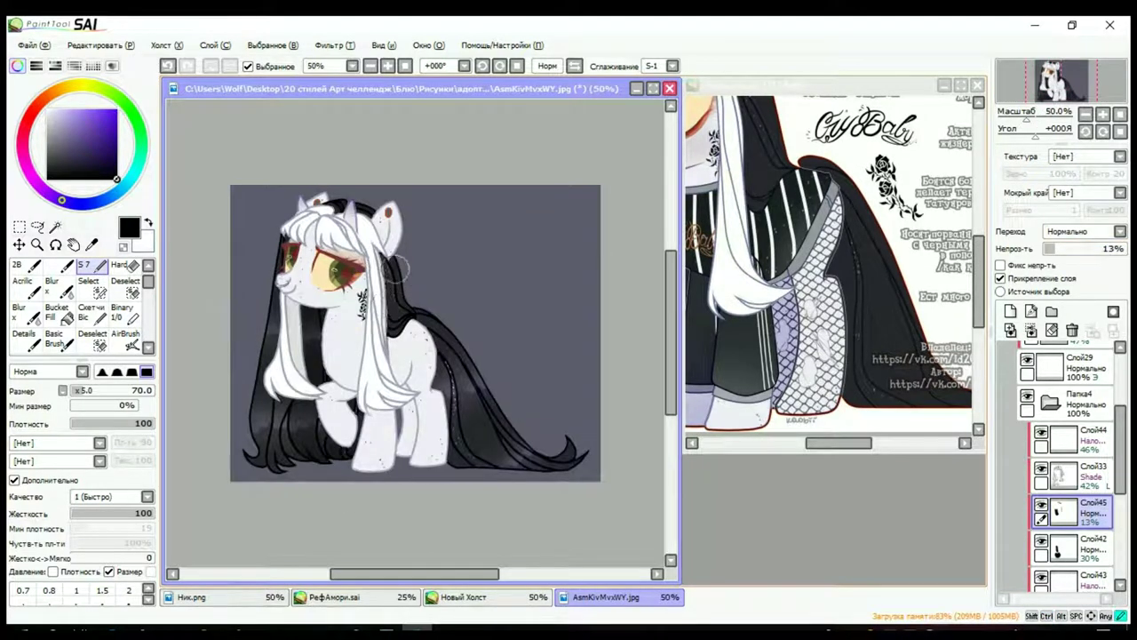
Step: Add clipping layer Слой46 above Слой41, shade the tail black beside the hind leg, trim the shade, and set the layer to 35% opacity
{"action": "left_click", "coordinate": [1050, 402]}
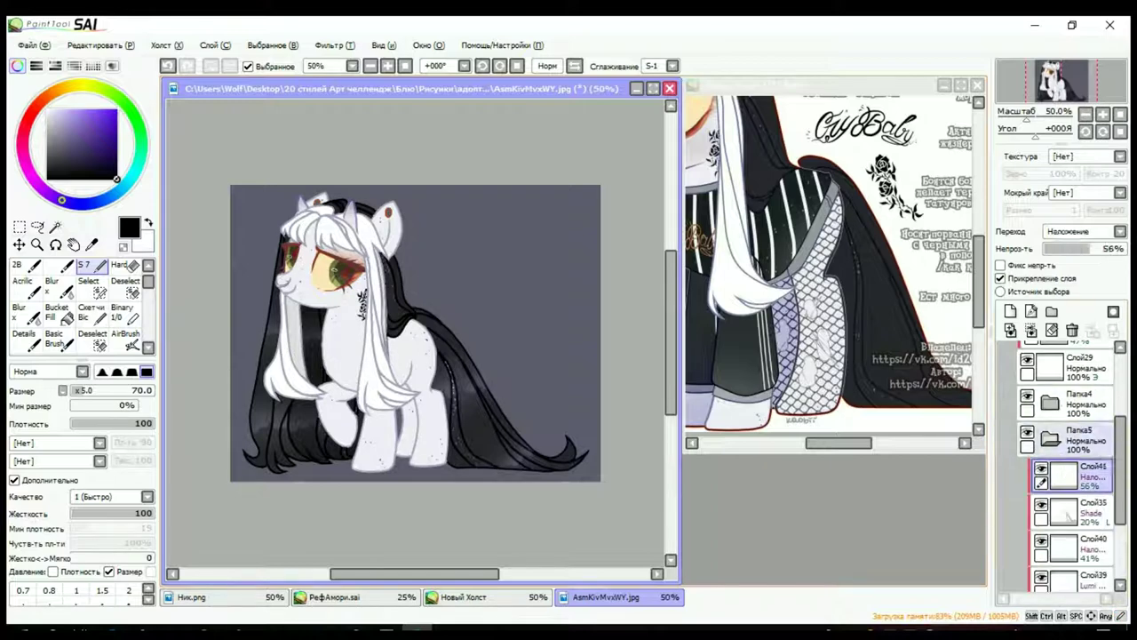
{"action": "left_click", "coordinate": [1089, 475]}
{"action": "left_click_drag", "start_coordinate": [452, 419], "coordinate": [452, 466]}
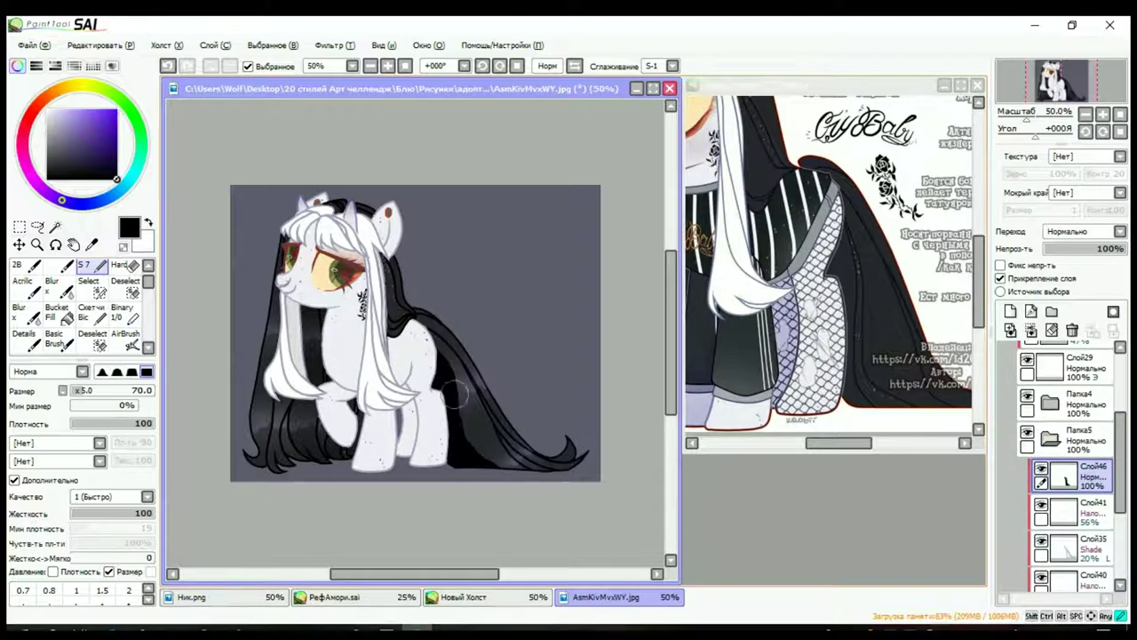
{"action": "key", "text": "e"}
{"action": "left_click_drag", "start_coordinate": [466, 391], "coordinate": [518, 391]}
{"action": "scroll", "coordinate": [515, 391], "scroll_direction": "up", "scroll_amount": 1}
{"action": "scroll", "coordinate": [516, 390], "scroll_direction": "down", "scroll_amount": 1}
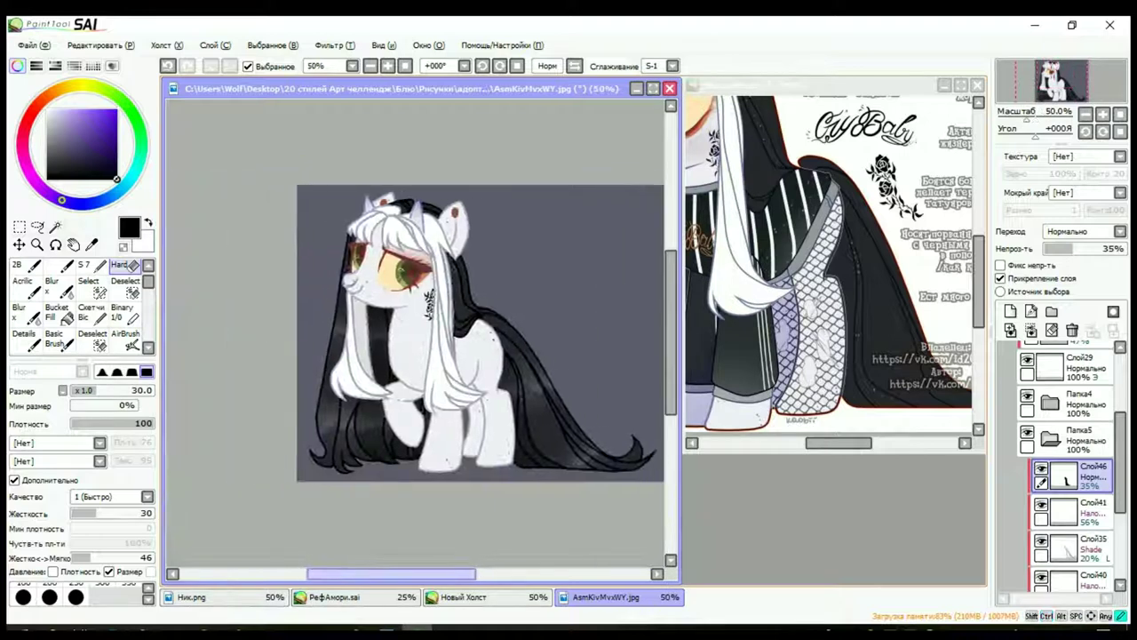
Step: Collapse Папка5, show the harness sketch folder Папка2 and move it between Папка4 and Папка5
{"action": "left_click", "coordinate": [1050, 437]}
{"action": "left_click", "coordinate": [1027, 401]}
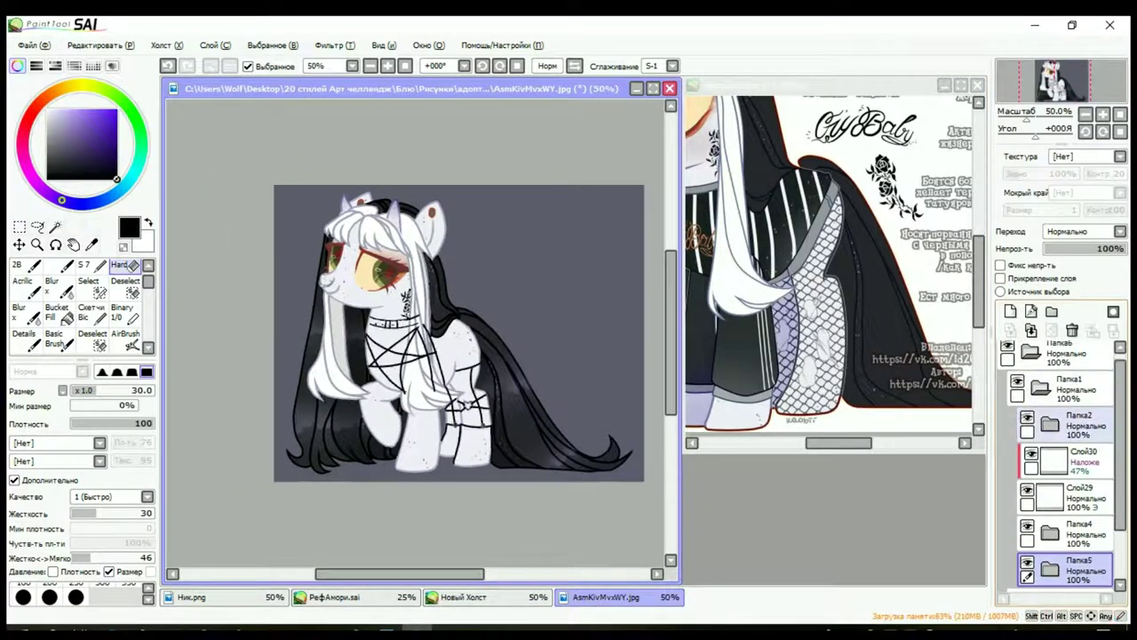
{"action": "scroll", "coordinate": [1066, 462], "scroll_direction": "down", "scroll_amount": 1}
{"action": "left_click_drag", "start_coordinate": [1066, 403], "coordinate": [1067, 511]}
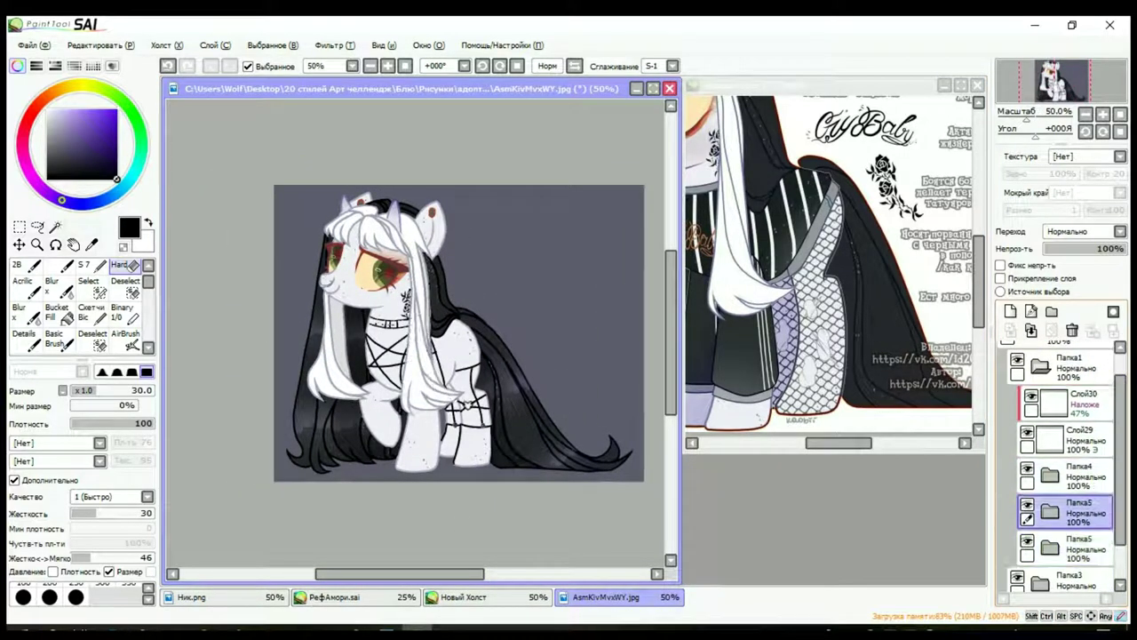
{"action": "left_click", "coordinate": [1027, 503]}
{"action": "left_click", "coordinate": [1027, 504]}
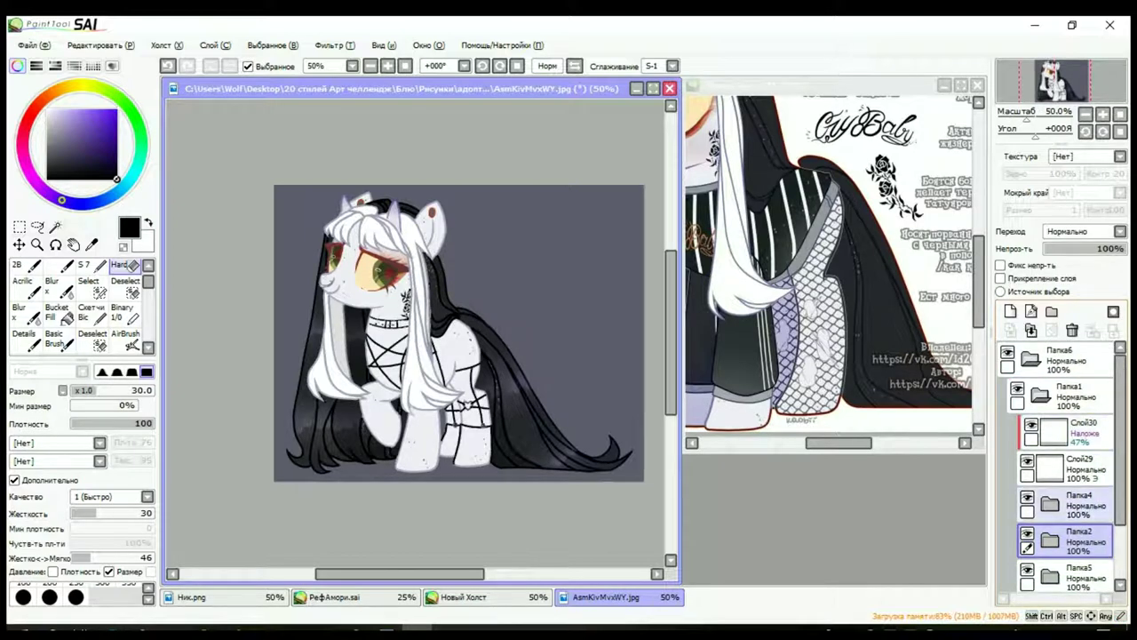
Step: Set the harness sketch layer Слой10 in Папка2 to 28% opacity and select the pony's body area from Папка3 with the Magic Wand
{"action": "left_click", "coordinate": [1050, 504]}
{"action": "left_click", "coordinate": [1066, 525]}
{"action": "key", "text": "Delete"}
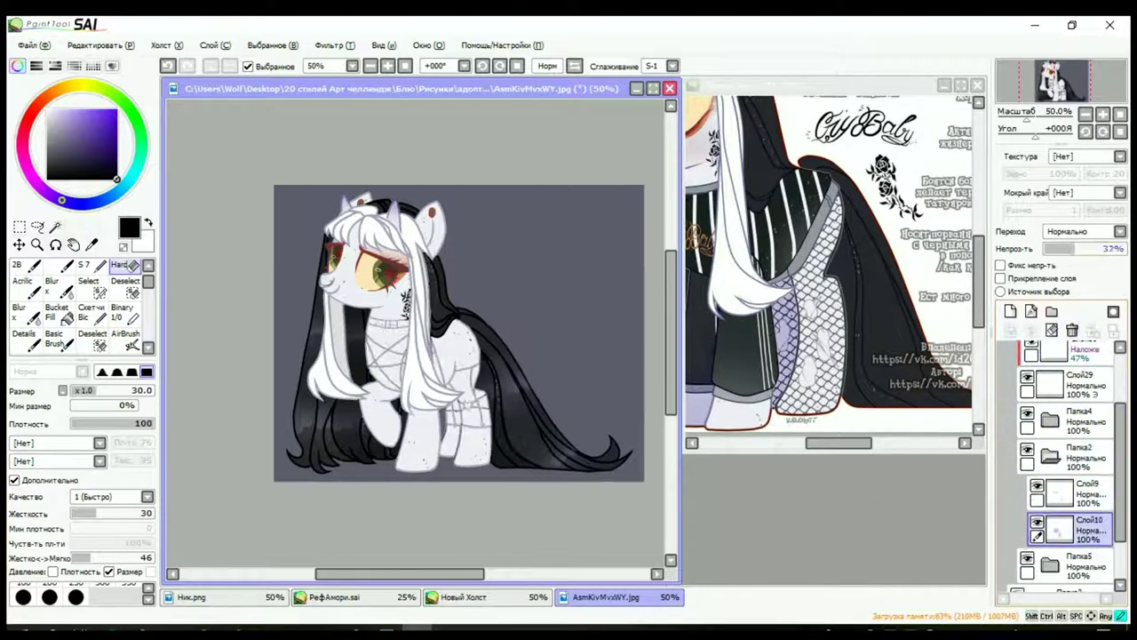
{"action": "left_click_drag", "start_coordinate": [1121, 248], "coordinate": [1066, 249]}
{"action": "key", "text": "w"}
{"action": "left_click", "coordinate": [400, 373]}
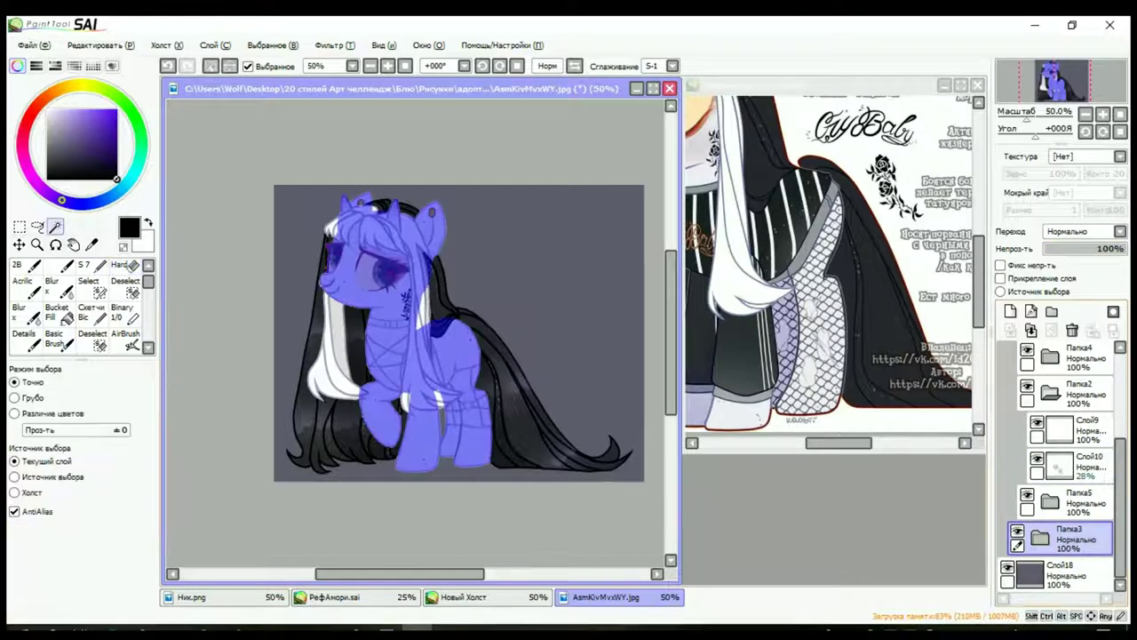
Step: On Слой9, draw the upper and lower edges of the neck collar in black with the size 5 Binary pen
{"action": "left_click", "coordinate": [1066, 429]}
{"action": "left_click", "coordinate": [122, 313]}
{"action": "scroll", "coordinate": [438, 335], "scroll_direction": "up", "scroll_amount": 5}
{"action": "key", "text": "Delete"}
{"action": "key", "text": "Delete"}
{"action": "key", "text": "Delete"}
{"action": "key", "text": "Delete"}
{"action": "key", "text": "Delete"}
{"action": "key", "text": "Delete"}
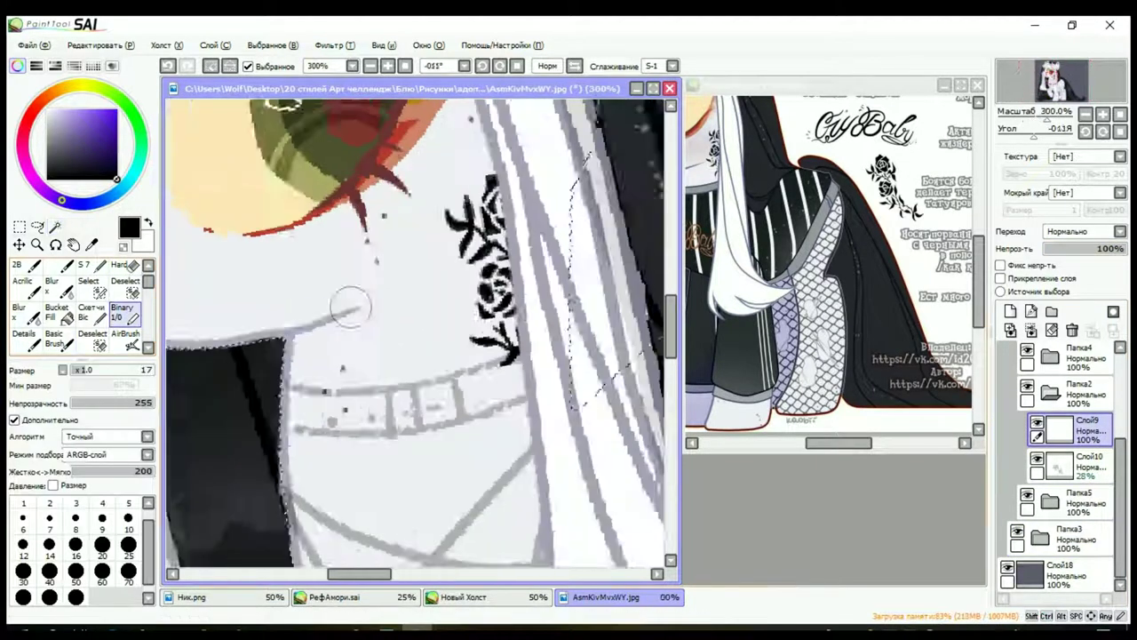
{"action": "left_click", "coordinate": [129, 503]}
{"action": "left_click_drag", "start_coordinate": [458, 238], "coordinate": [438, 471]}
{"action": "left_click_drag", "start_coordinate": [484, 484], "coordinate": [501, 240]}
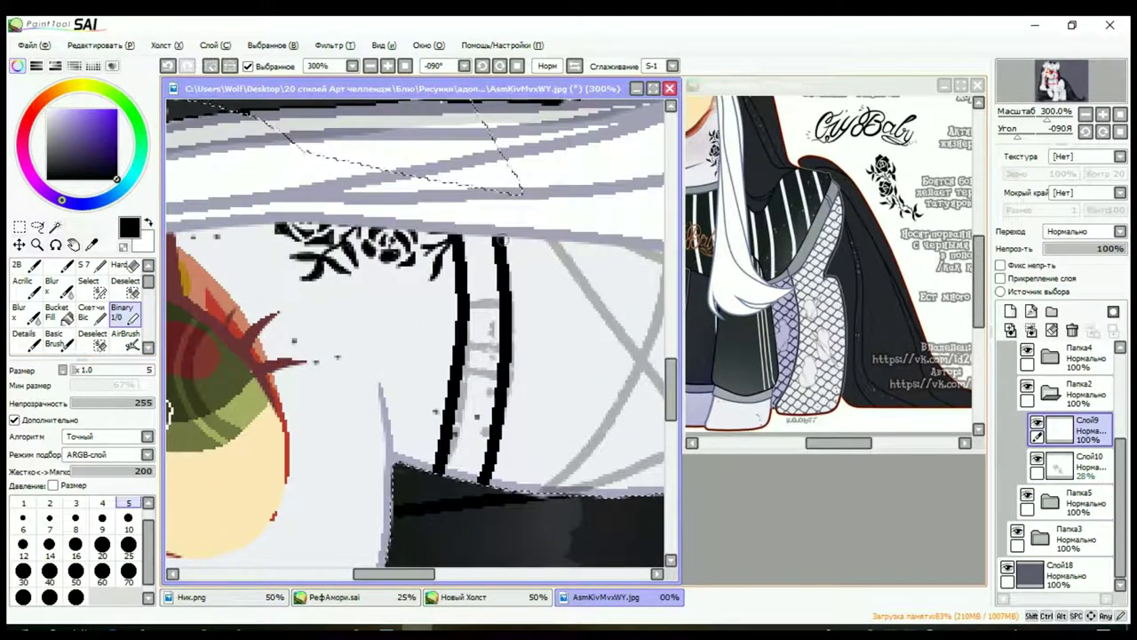
Step: Draw the collar's square buckle and strap loop in grey over the sketch with the size 5 Binary pen
{"action": "key", "text": "Home"}
{"action": "scroll", "coordinate": [460, 477], "scroll_direction": "down", "scroll_amount": 5}
{"action": "scroll", "coordinate": [327, 296], "scroll_direction": "up", "scroll_amount": 7}
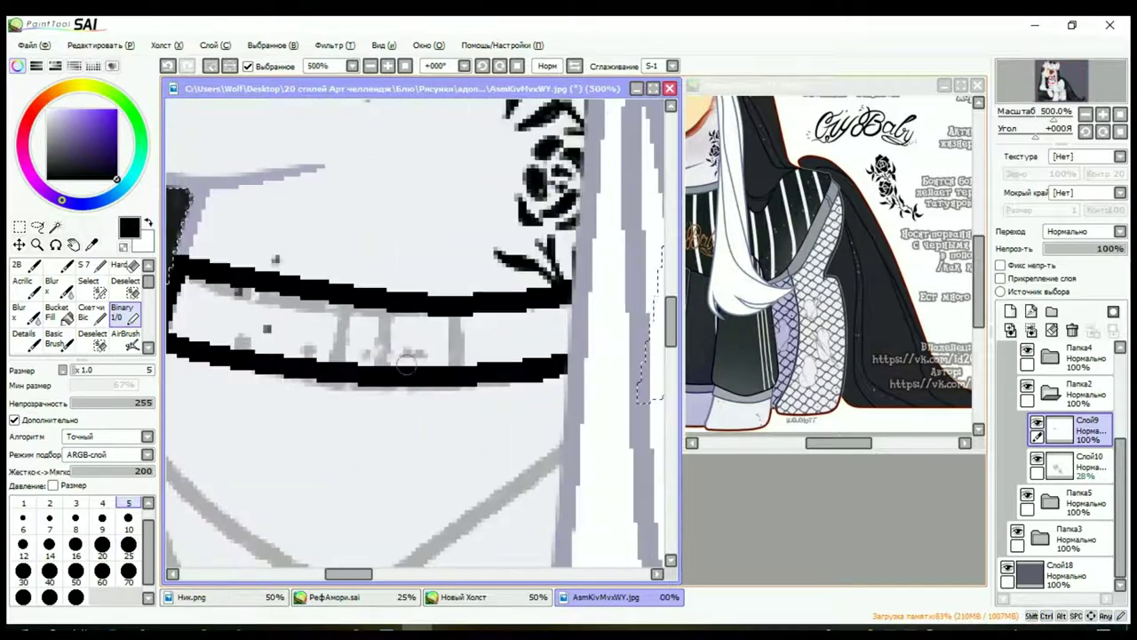
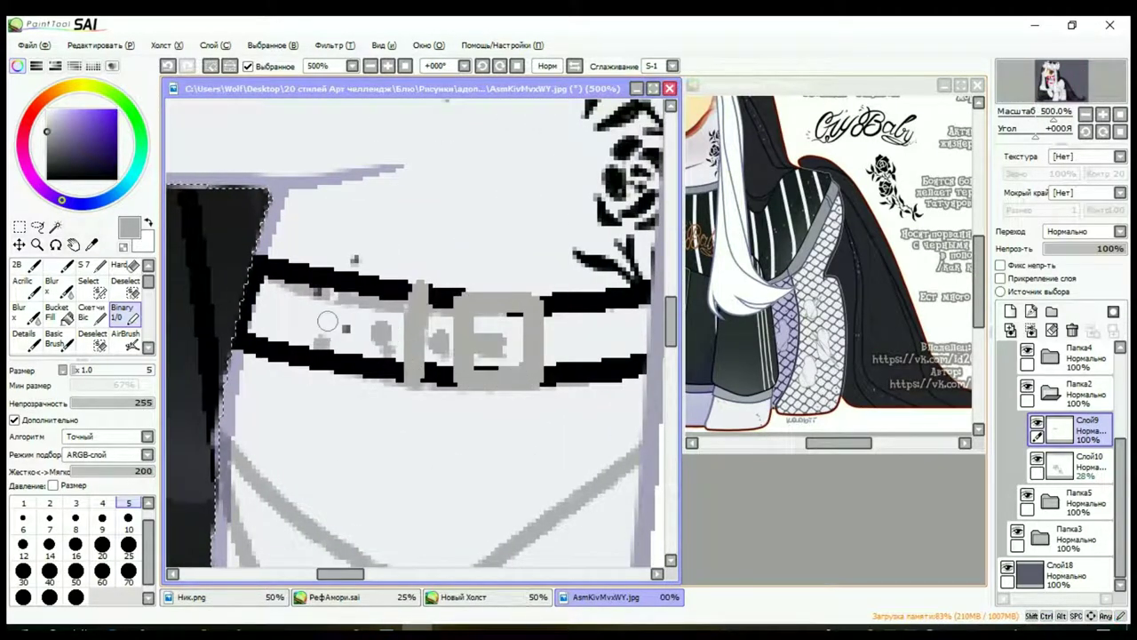
Step: Add layer Слой47 above Слой9, hide the hair folder Папка4, and draw the first black crossing straps of the chest harness at size 5
{"action": "scroll", "coordinate": [327, 321], "scroll_direction": "down", "scroll_amount": 6}
{"action": "key", "text": "ctrl+shift+n"}
{"action": "scroll", "coordinate": [338, 293], "scroll_direction": "up", "scroll_amount": 4}
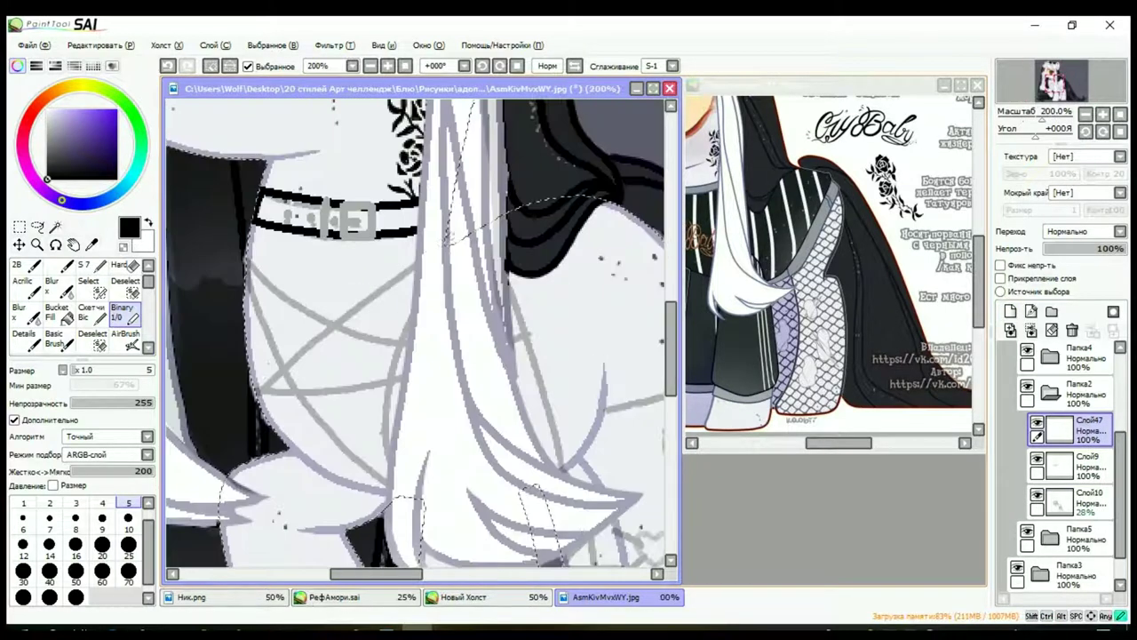
{"action": "left_click_drag", "start_coordinate": [449, 242], "coordinate": [256, 391]}
{"action": "left_click", "coordinate": [1027, 349]}
{"action": "left_click_drag", "start_coordinate": [445, 249], "coordinate": [399, 493]}
{"action": "left_click_drag", "start_coordinate": [248, 276], "coordinate": [391, 484]}
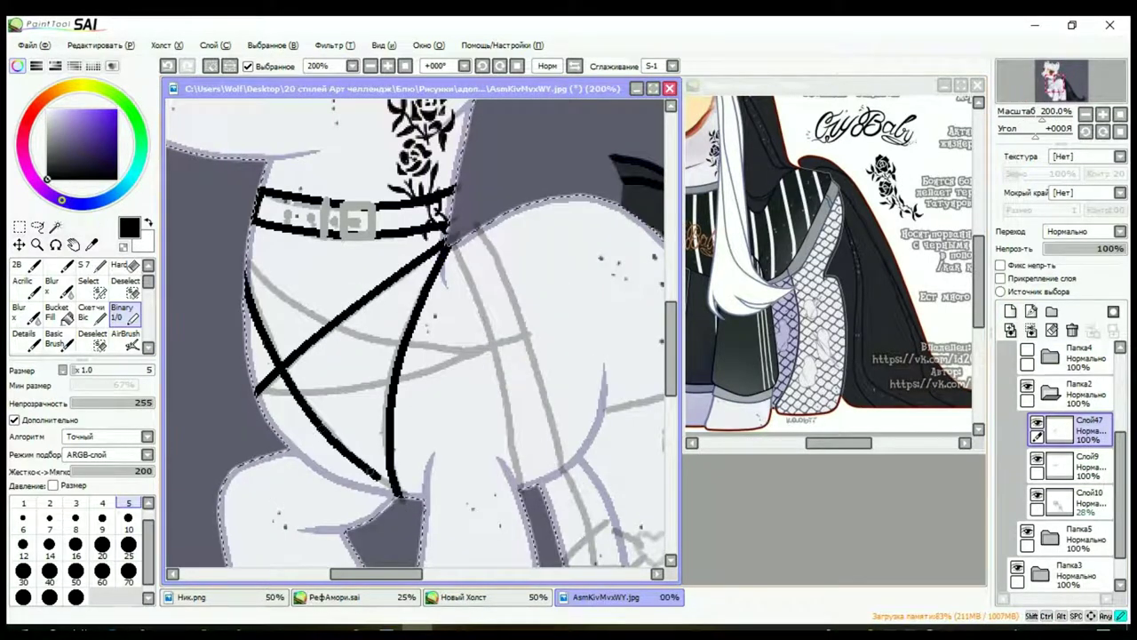
Step: Complete the star-shaped chest harness with the remaining black crossing straps, undoing misplaced strokes
{"action": "mouse_move", "coordinate": [524, 333]}
{"action": "left_mouse_down"}
{"action": "mouse_move", "coordinate": [304, 401]}
{"action": "mouse_move", "coordinate": [253, 455]}
{"action": "mouse_move", "coordinate": [439, 228]}
{"action": "mouse_move", "coordinate": [455, 460]}
{"action": "left_mouse_up"}
{"action": "key", "text": "ctrl+z"}
{"action": "mouse_move", "coordinate": [440, 231]}
{"action": "left_mouse_down"}
{"action": "mouse_move", "coordinate": [425, 343]}
{"action": "mouse_move", "coordinate": [284, 487]}
{"action": "mouse_move", "coordinate": [302, 489]}
{"action": "left_mouse_up"}
{"action": "key", "text": "ctrl+z"}
{"action": "key", "text": "ctrl+0"}
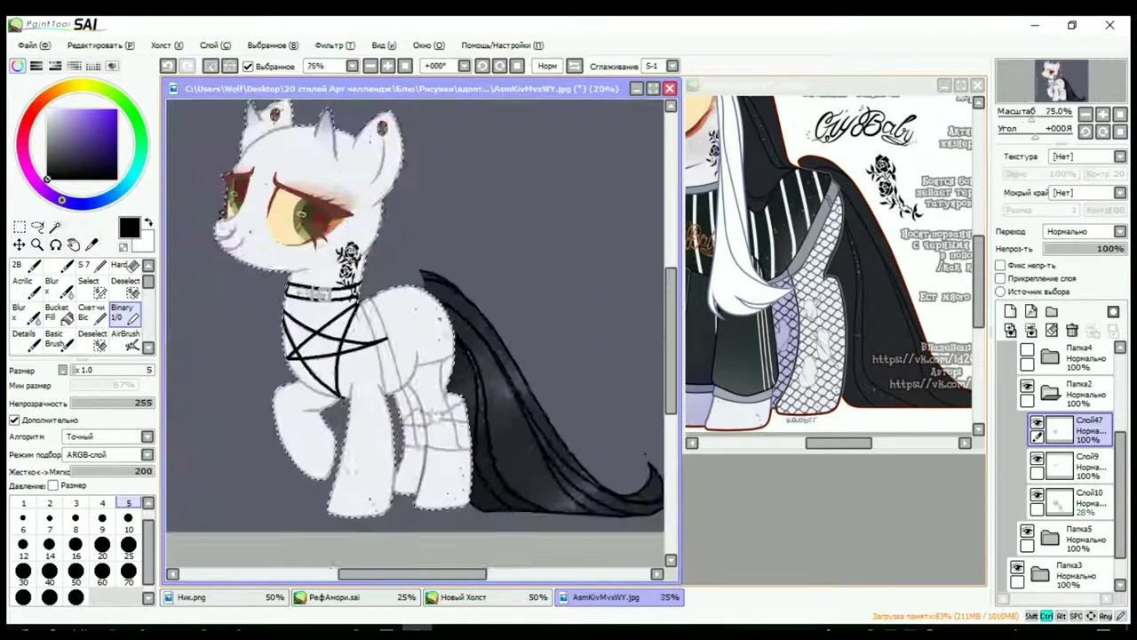
Step: Draw the two black harness straps running down the pony's side behind the chest star and clean up with the Hard eraser
{"action": "scroll", "coordinate": [418, 338], "scroll_direction": "up", "scroll_amount": 3}
{"action": "left_click_drag", "start_coordinate": [356, 222], "coordinate": [391, 356]}
{"action": "left_click", "coordinate": [119, 265]}
{"action": "scroll", "coordinate": [463, 408], "scroll_direction": "down", "scroll_amount": 4}
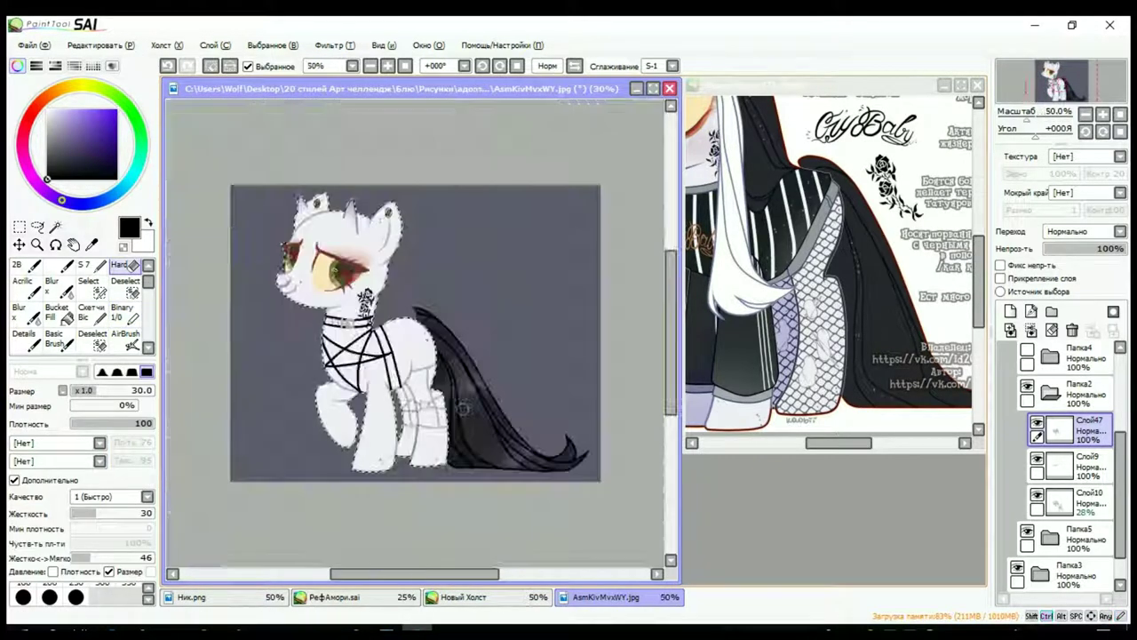
Step: Draw the lengthwise black strap and two crossing straps on the upper far hind leg with the size 5 Binary pen
{"action": "scroll", "coordinate": [463, 408], "scroll_direction": "up", "scroll_amount": 4}
{"action": "left_click", "coordinate": [122, 311]}
{"action": "left_click_drag", "start_coordinate": [336, 253], "coordinate": [413, 542]}
{"action": "left_click_drag", "start_coordinate": [441, 330], "coordinate": [330, 417]}
{"action": "left_click_drag", "start_coordinate": [460, 440], "coordinate": [338, 451]}
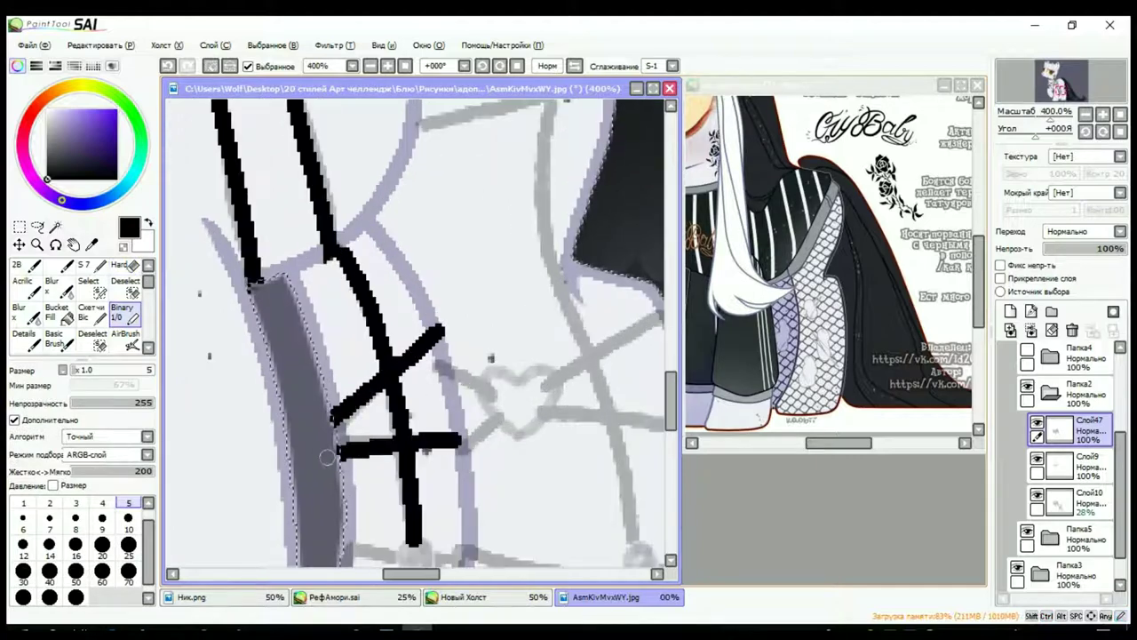
Step: Draw the lower horizontal garter band and a curved black strap along the far hind leg's front edge, trimming its end
{"action": "scroll", "coordinate": [327, 456], "scroll_direction": "down", "scroll_amount": 3}
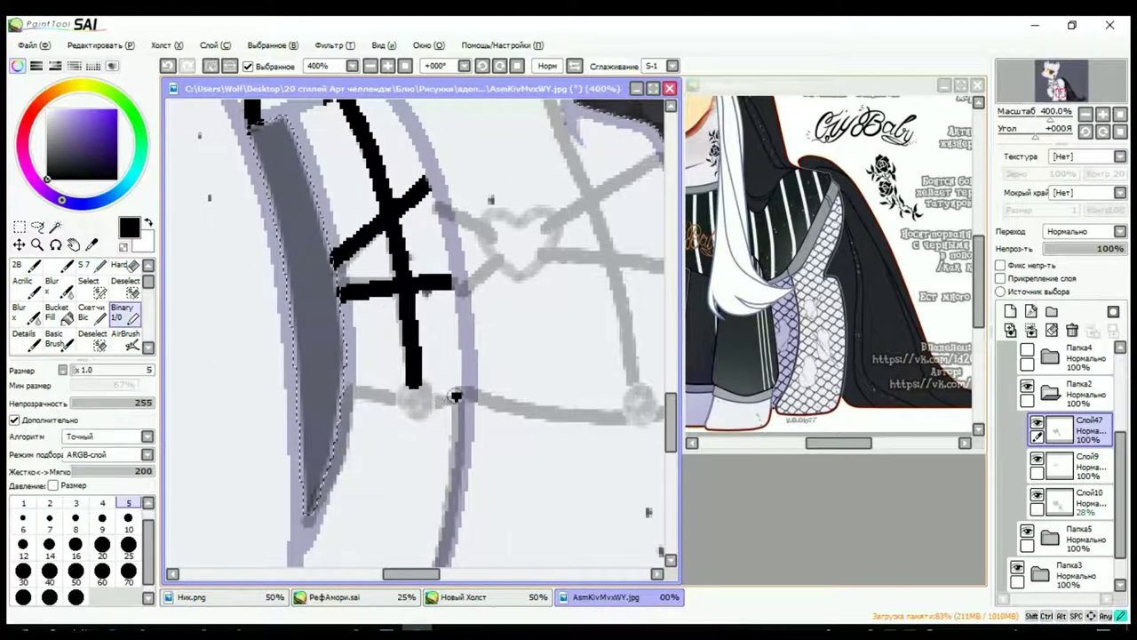
{"action": "left_click_drag", "start_coordinate": [455, 396], "coordinate": [342, 391]}
{"action": "scroll", "coordinate": [347, 391], "scroll_direction": "down", "scroll_amount": 2}
{"action": "left_click_drag", "start_coordinate": [349, 291], "coordinate": [331, 373]}
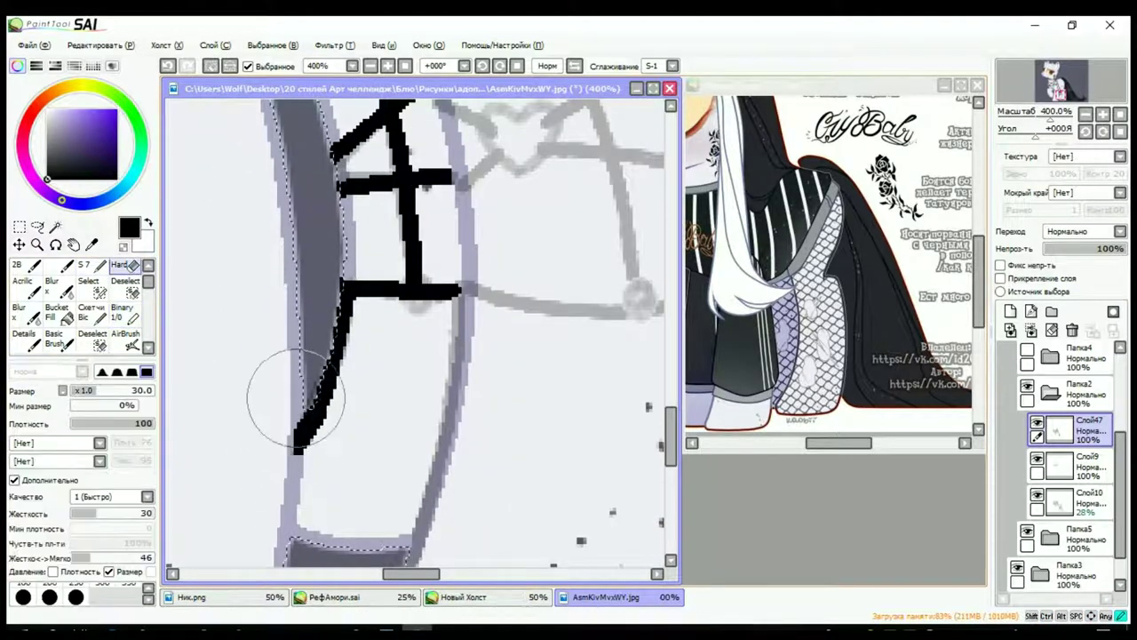
{"action": "scroll", "coordinate": [279, 394], "scroll_direction": "down", "scroll_amount": 1}
{"action": "left_click_drag", "start_coordinate": [497, 267], "coordinate": [418, 373]}
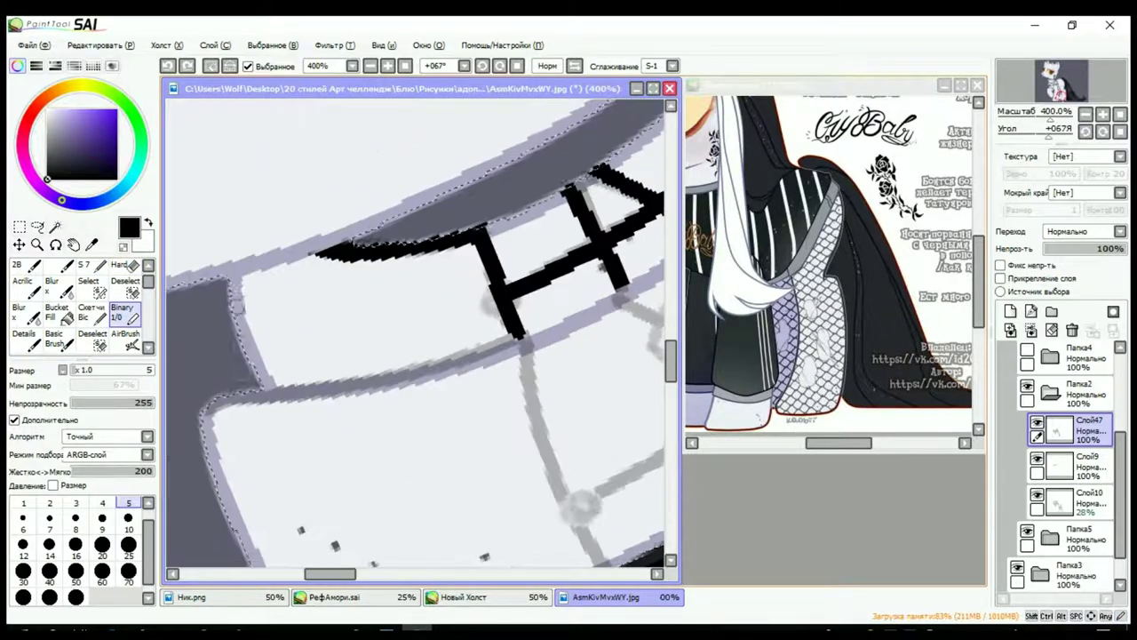
Step: Draw the black stocking edges on the hind legs and the curved black band across the near thigh
{"action": "left_click_drag", "start_coordinate": [522, 340], "coordinate": [212, 402]}
{"action": "mouse_move", "coordinate": [337, 338]}
{"action": "left_mouse_down"}
{"action": "mouse_move", "coordinate": [375, 417]}
{"action": "mouse_move", "coordinate": [383, 473]}
{"action": "mouse_move", "coordinate": [427, 388]}
{"action": "mouse_move", "coordinate": [359, 232]}
{"action": "left_mouse_up"}
{"action": "key", "text": "Home"}
{"action": "scroll", "coordinate": [359, 232], "scroll_direction": "down", "scroll_amount": 3}
{"action": "scroll", "coordinate": [359, 232], "scroll_direction": "up", "scroll_amount": 3}
{"action": "left_click_drag", "start_coordinate": [555, 324], "coordinate": [359, 391]}
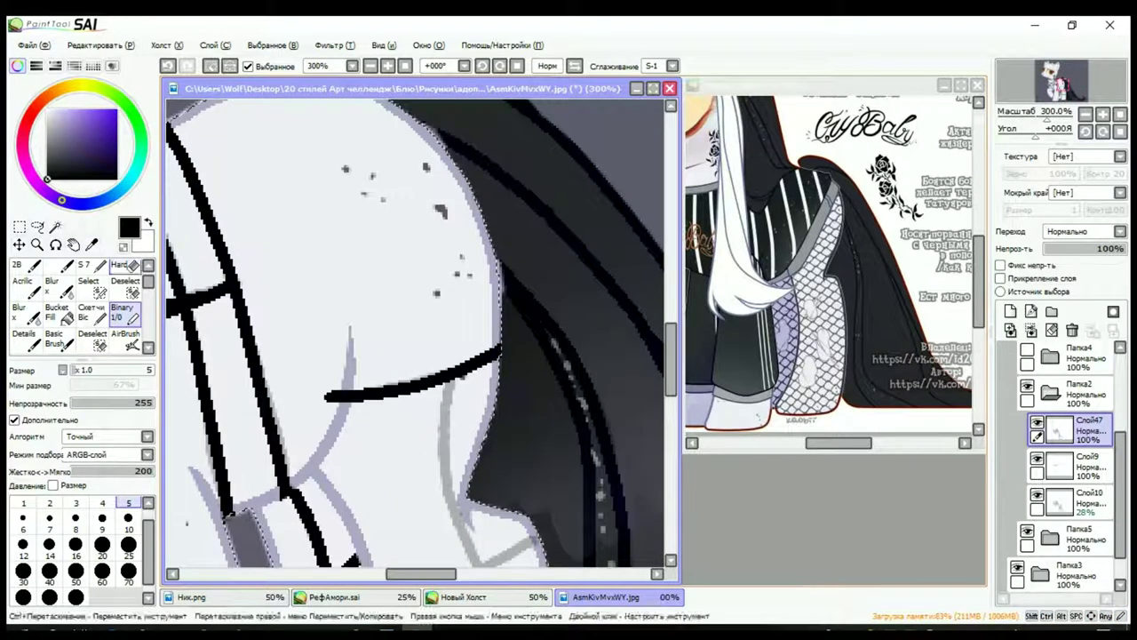
Step: Draw the lengthwise black strap on the near hind leg and the short crossing straps on both sides of the heart
{"action": "key", "text": "h"}
{"action": "scroll", "coordinate": [327, 386], "scroll_direction": "down", "scroll_amount": 3}
{"action": "key", "text": "b"}
{"action": "scroll", "coordinate": [337, 384], "scroll_direction": "up", "scroll_amount": 3}
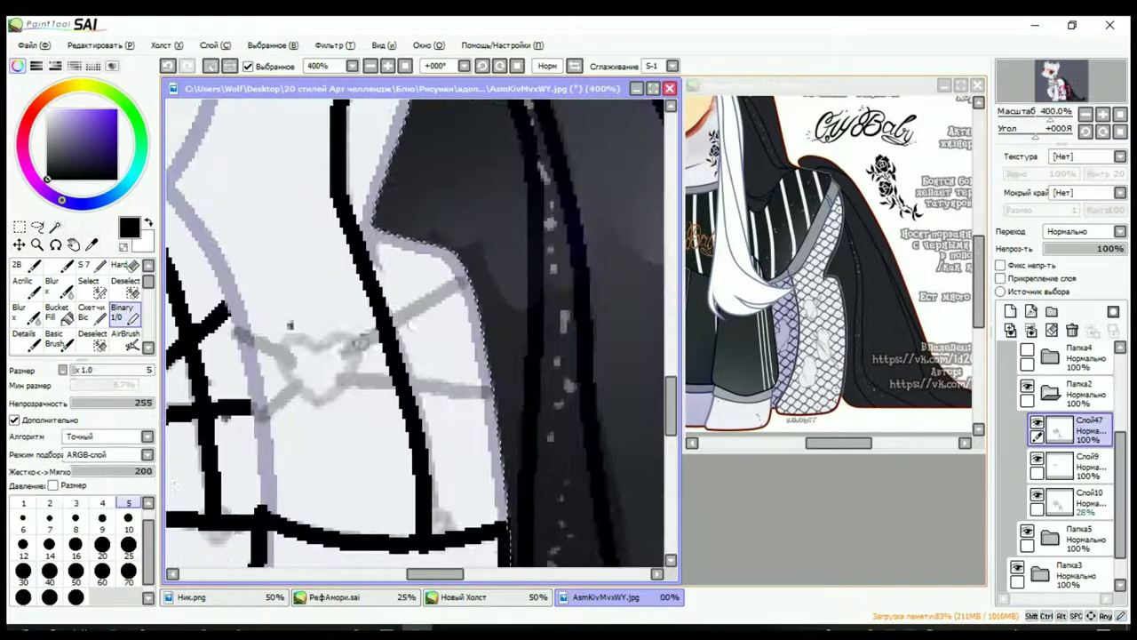
{"action": "left_click_drag", "start_coordinate": [471, 279], "coordinate": [382, 333]}
{"action": "left_click_drag", "start_coordinate": [338, 384], "coordinate": [493, 383]}
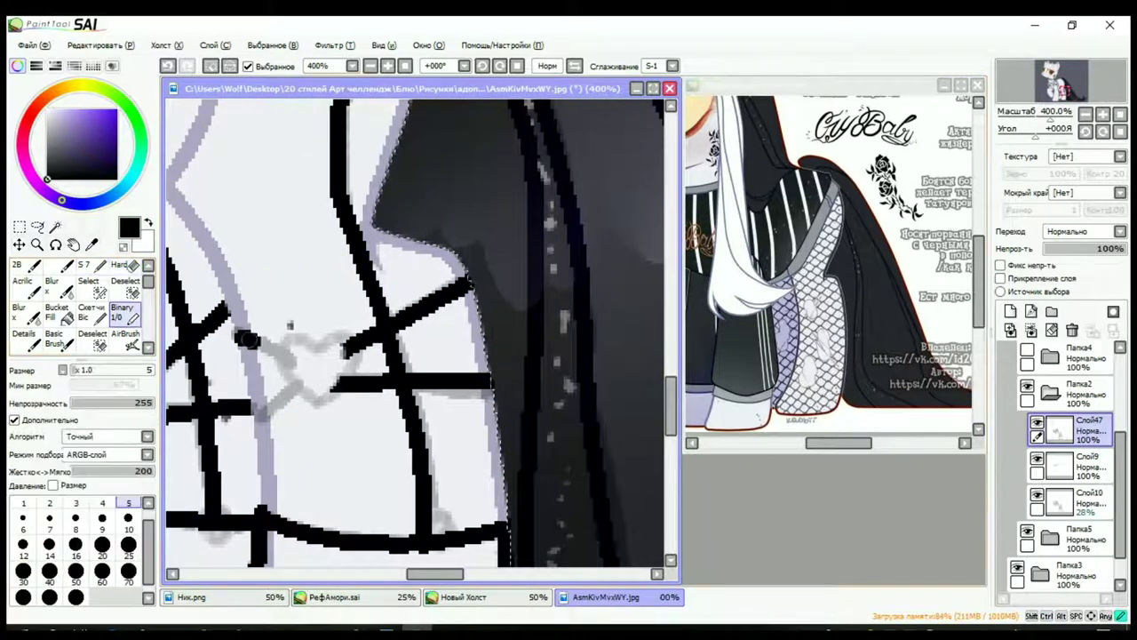
{"action": "key", "text": "h"}
{"action": "scroll", "coordinate": [258, 427], "scroll_direction": "down", "scroll_amount": 3}
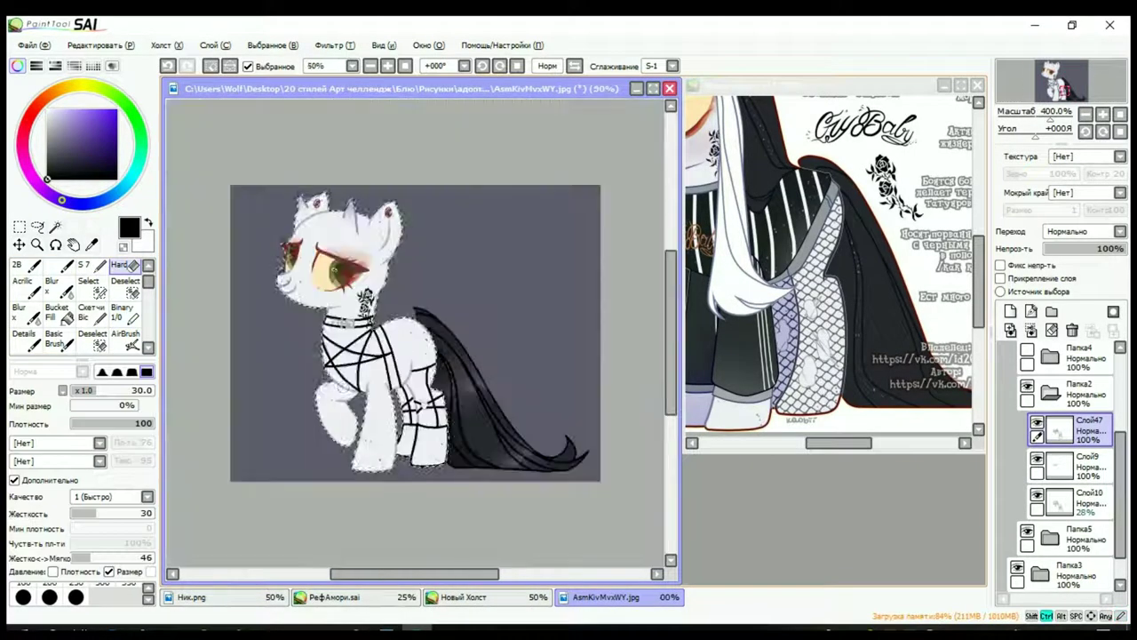
Step: Paint light grey round clasps where the straps meet the stocking tops and a grey heart between the crossing straps on Слой9
{"action": "scroll", "coordinate": [320, 347], "scroll_direction": "up", "scroll_amount": 3}
{"action": "scroll", "coordinate": [248, 431], "scroll_direction": "up", "scroll_amount": 1}
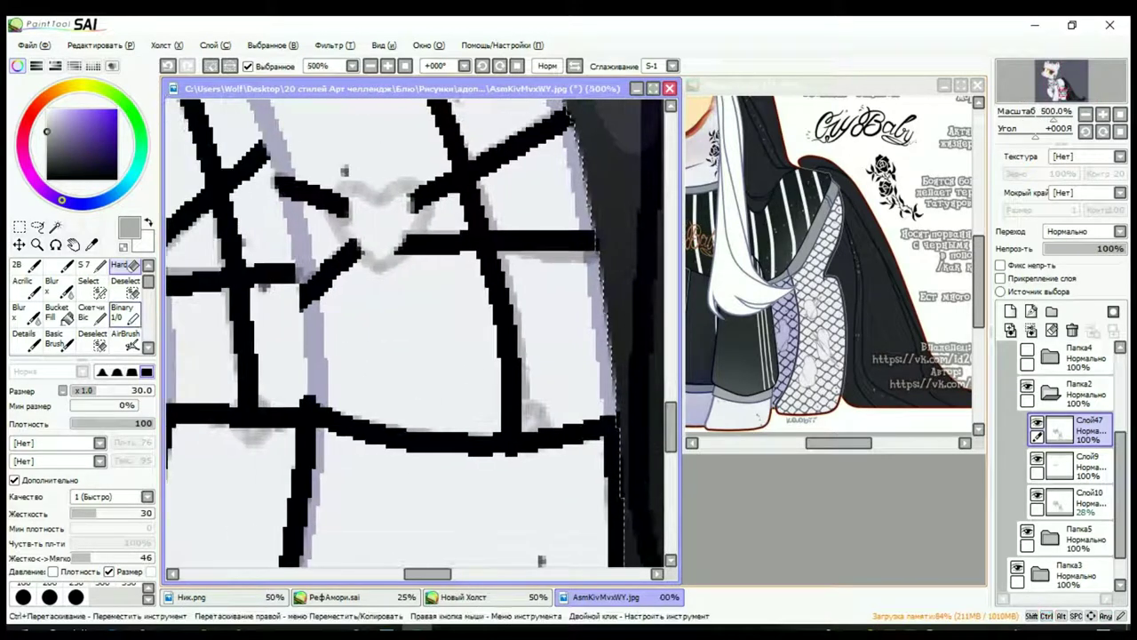
{"action": "left_click", "coordinate": [123, 311]}
{"action": "left_click", "coordinate": [247, 417]}
{"action": "left_click", "coordinate": [510, 435]}
{"action": "scroll", "coordinate": [376, 202], "scroll_direction": "up", "scroll_amount": 1}
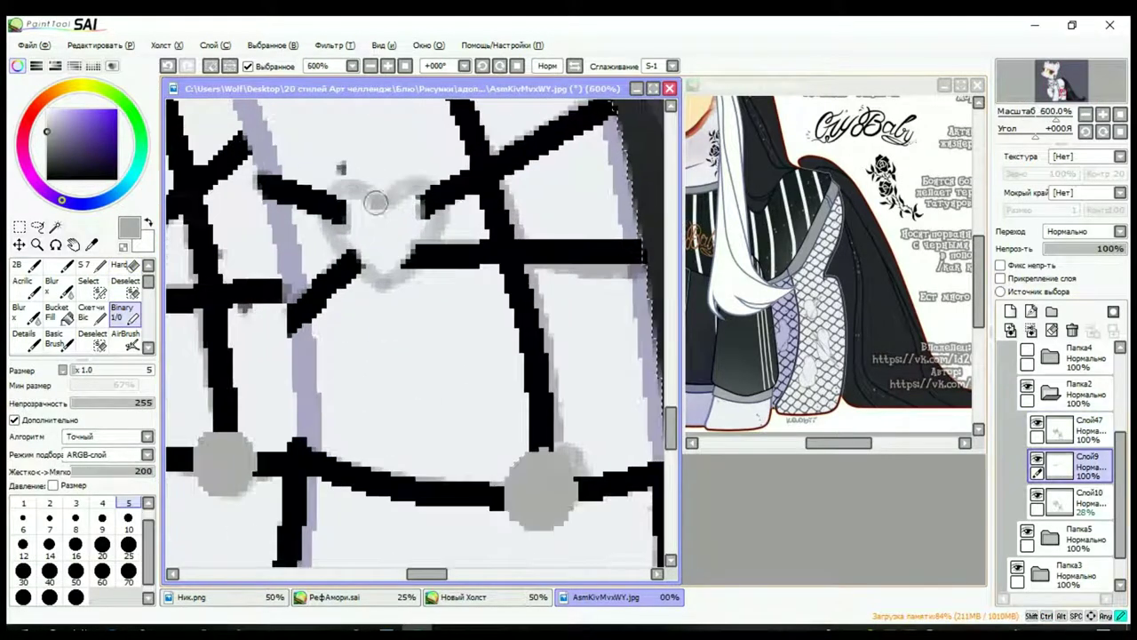
{"action": "left_click_drag", "start_coordinate": [382, 205], "coordinate": [404, 284]}
{"action": "scroll", "coordinate": [392, 519], "scroll_direction": "down", "scroll_amount": 5}
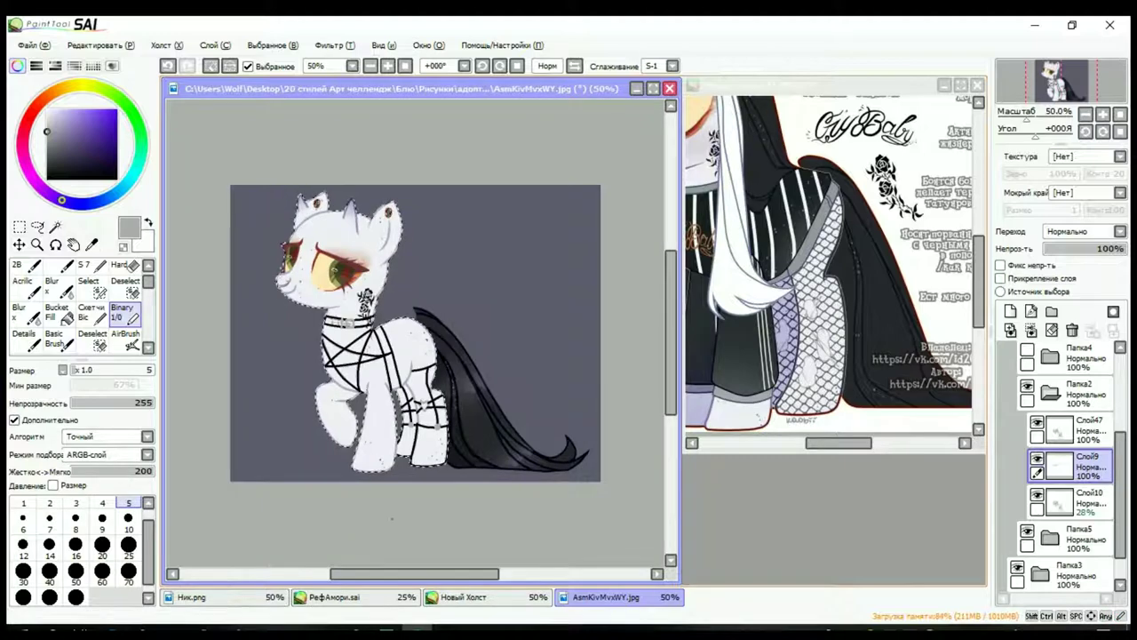
Step: Fill the collar and the hind-leg stockings with dark grey on a new layer beneath the line layers
{"action": "scroll", "coordinate": [364, 324], "scroll_direction": "up", "scroll_amount": 5}
{"action": "key", "text": "ctrl+shift+n"}
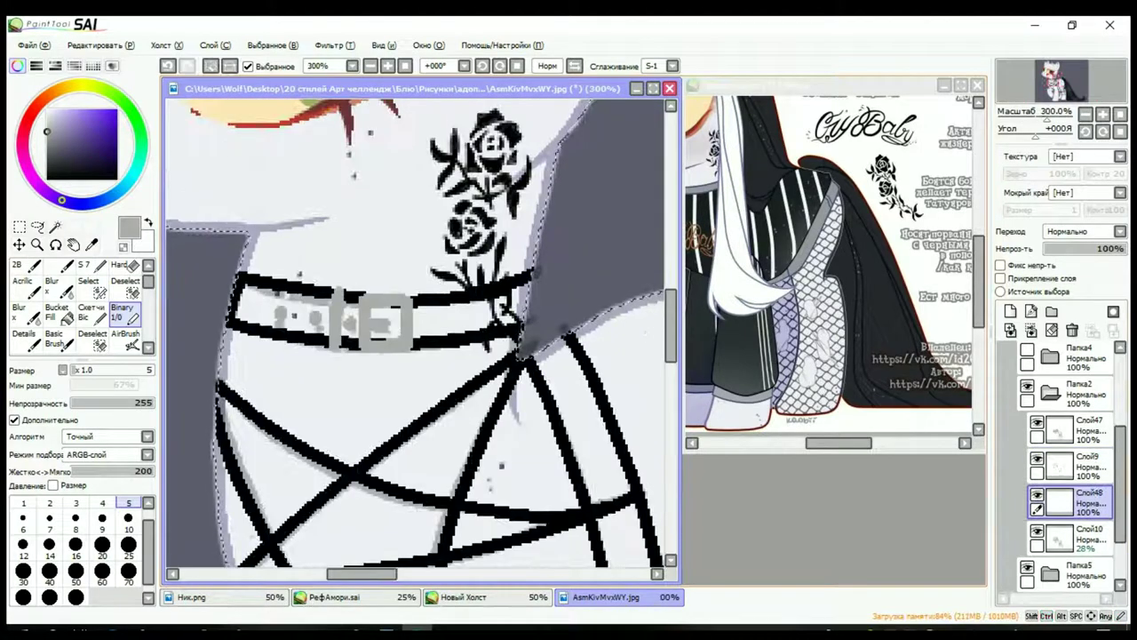
{"action": "key", "text": "b"}
{"action": "mouse_move", "coordinate": [260, 289]}
{"action": "left_mouse_down"}
{"action": "mouse_move", "coordinate": [419, 316]}
{"action": "mouse_move", "coordinate": [364, 331]}
{"action": "mouse_move", "coordinate": [426, 320]}
{"action": "left_mouse_up"}
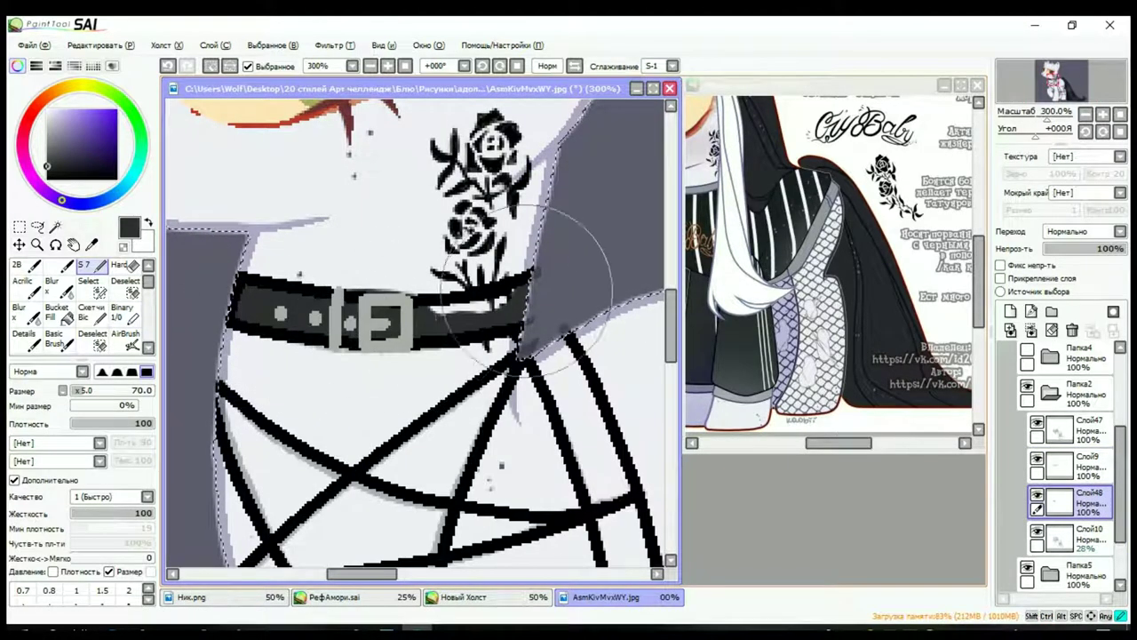
{"action": "scroll", "coordinate": [426, 320], "scroll_direction": "down", "scroll_amount": 5}
{"action": "scroll", "coordinate": [400, 413], "scroll_direction": "up", "scroll_amount": 4}
{"action": "mouse_move", "coordinate": [381, 406]}
{"action": "left_mouse_down"}
{"action": "mouse_move", "coordinate": [489, 332]}
{"action": "mouse_move", "coordinate": [546, 406]}
{"action": "mouse_move", "coordinate": [497, 483]}
{"action": "mouse_move", "coordinate": [426, 480]}
{"action": "left_mouse_up"}
{"action": "scroll", "coordinate": [207, 139], "scroll_direction": "down", "scroll_amount": 4}
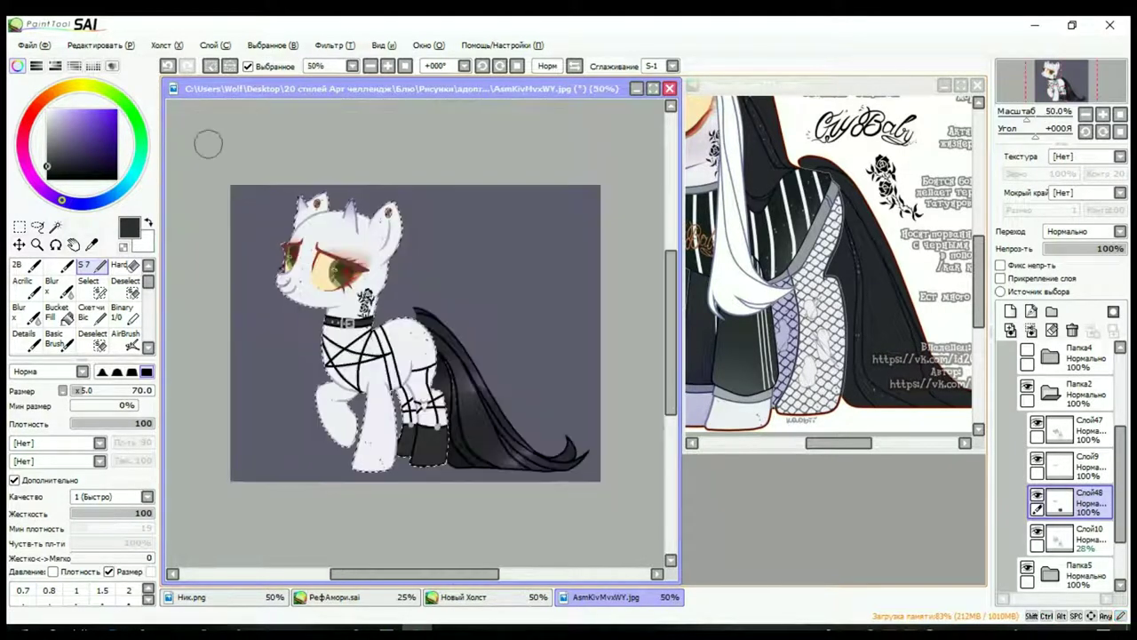
Step: Show the hair folder to check the whole character, and hide it again
{"action": "left_click", "coordinate": [1050, 392]}
{"action": "left_click", "coordinate": [1027, 350]}
{"action": "scroll", "coordinate": [414, 328], "scroll_direction": "up", "scroll_amount": 1}
{"action": "scroll", "coordinate": [414, 329], "scroll_direction": "down", "scroll_amount": 1}
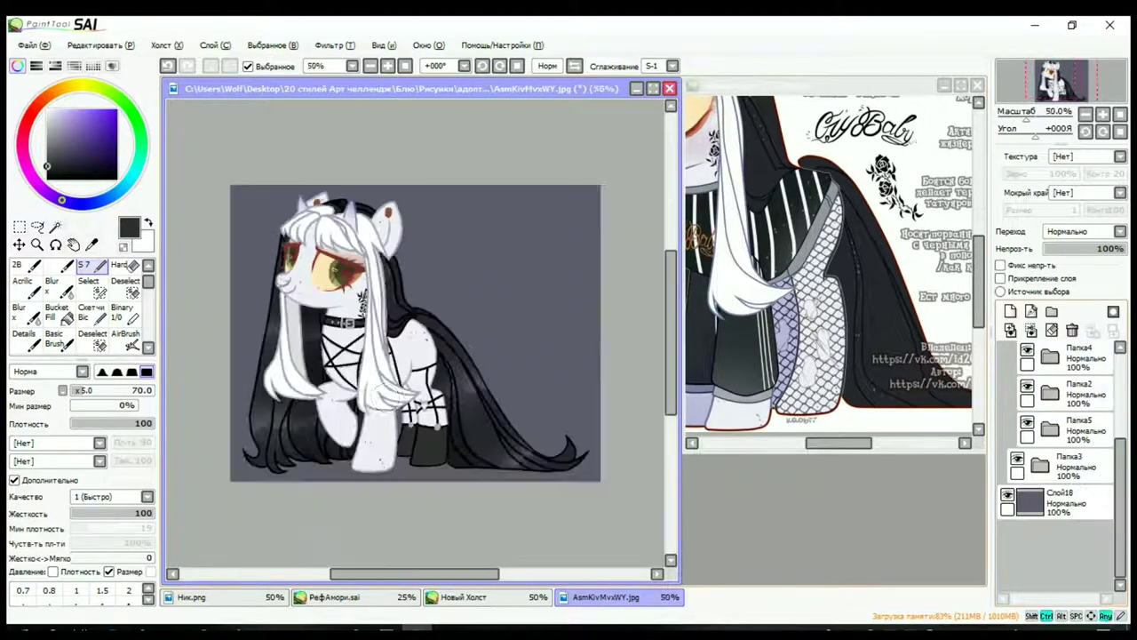
{"action": "scroll", "coordinate": [414, 329], "scroll_direction": "up", "scroll_amount": 1}
{"action": "left_click", "coordinate": [1027, 351]}
Step: Select the raised front leg and the far hind leg using the shading layer Слой12, refining the selection with the Select brush
{"action": "left_click", "coordinate": [1050, 356]}
{"action": "scroll", "coordinate": [1058, 462], "scroll_direction": "down", "scroll_amount": 3}
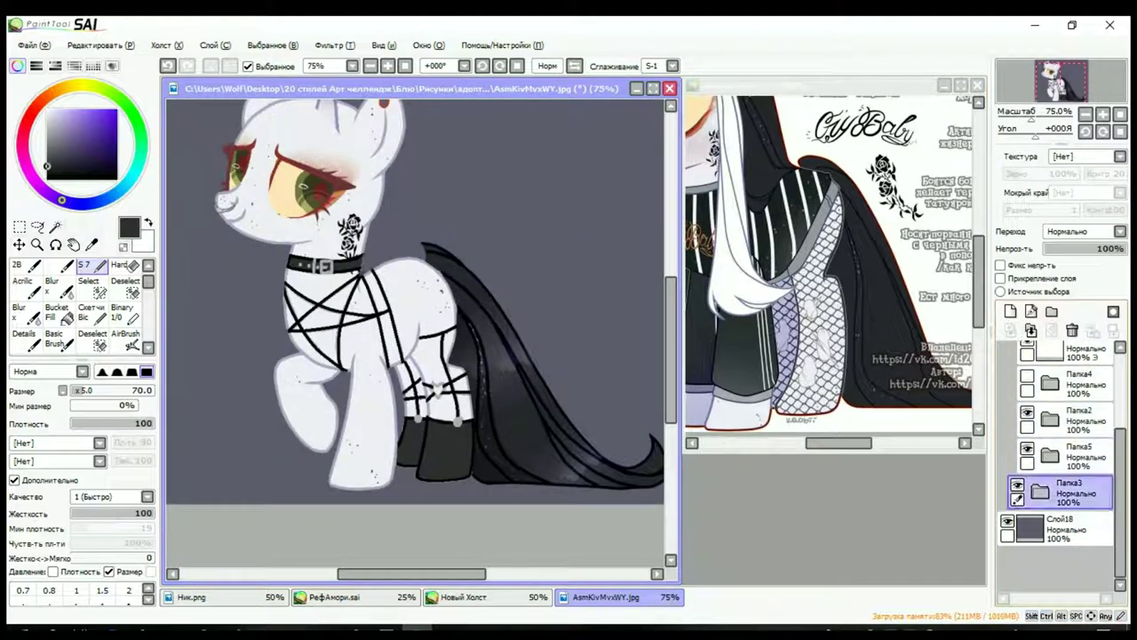
{"action": "left_click", "coordinate": [1057, 569]}
{"action": "left_click", "coordinate": [88, 284]}
{"action": "scroll", "coordinate": [266, 306], "scroll_direction": "up", "scroll_amount": 3}
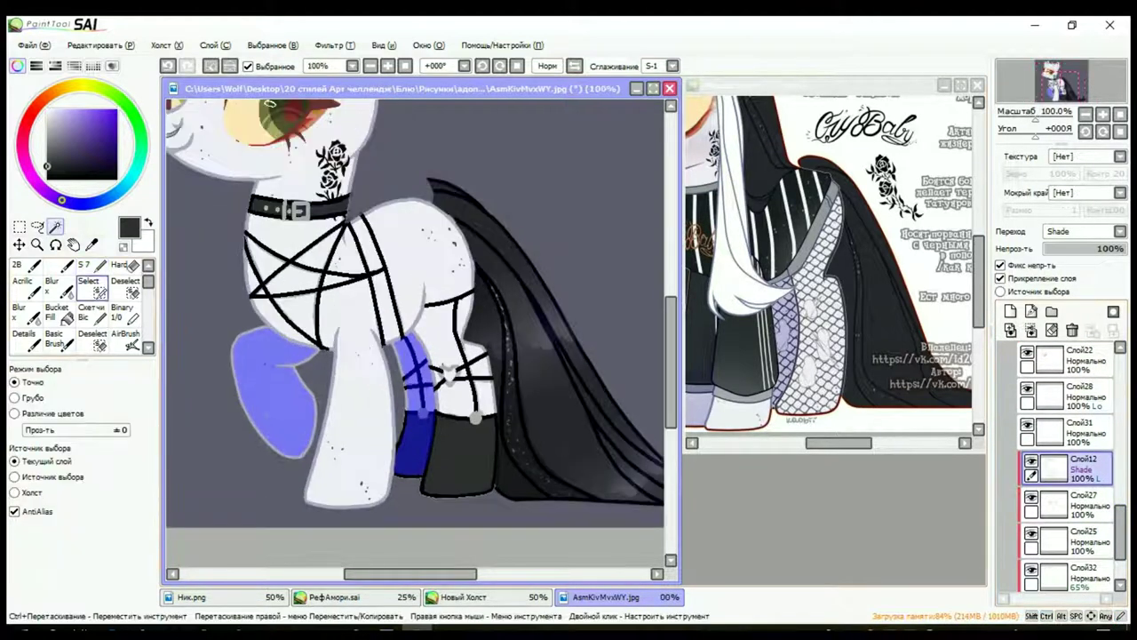
{"action": "left_click_drag", "start_coordinate": [503, 342], "coordinate": [317, 253]}
{"action": "scroll", "coordinate": [293, 427], "scroll_direction": "up", "scroll_amount": 1}
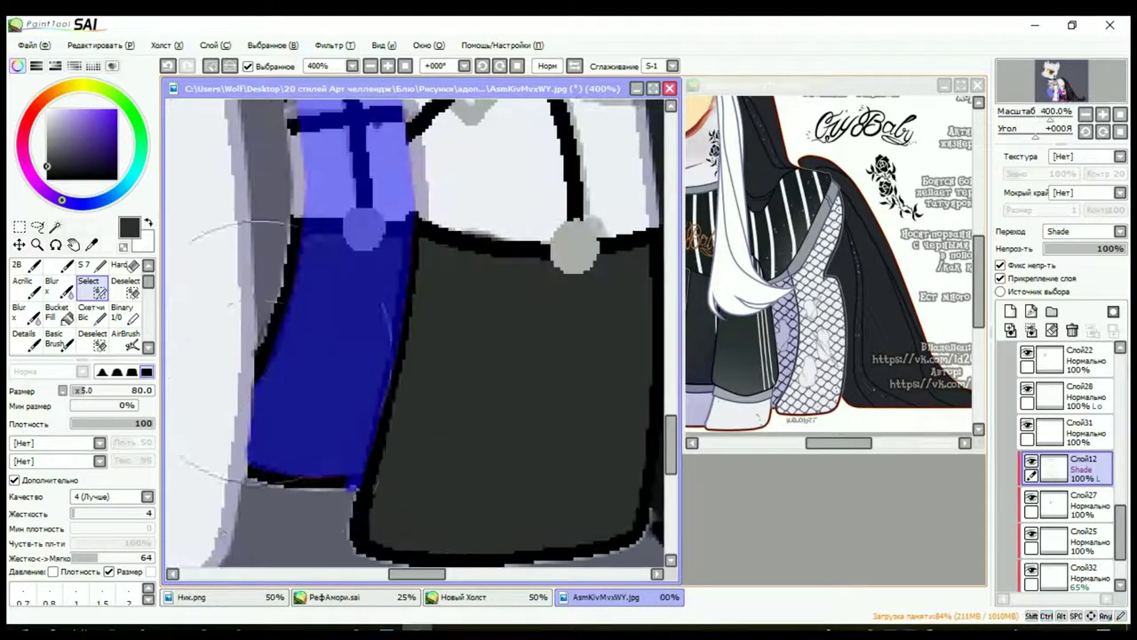
{"action": "left_click", "coordinate": [55, 226]}
Step: Fill the selected far legs with dark pink on a new layer at the top of Папка2
{"action": "scroll", "coordinate": [417, 338], "scroll_direction": "down", "scroll_amount": 6}
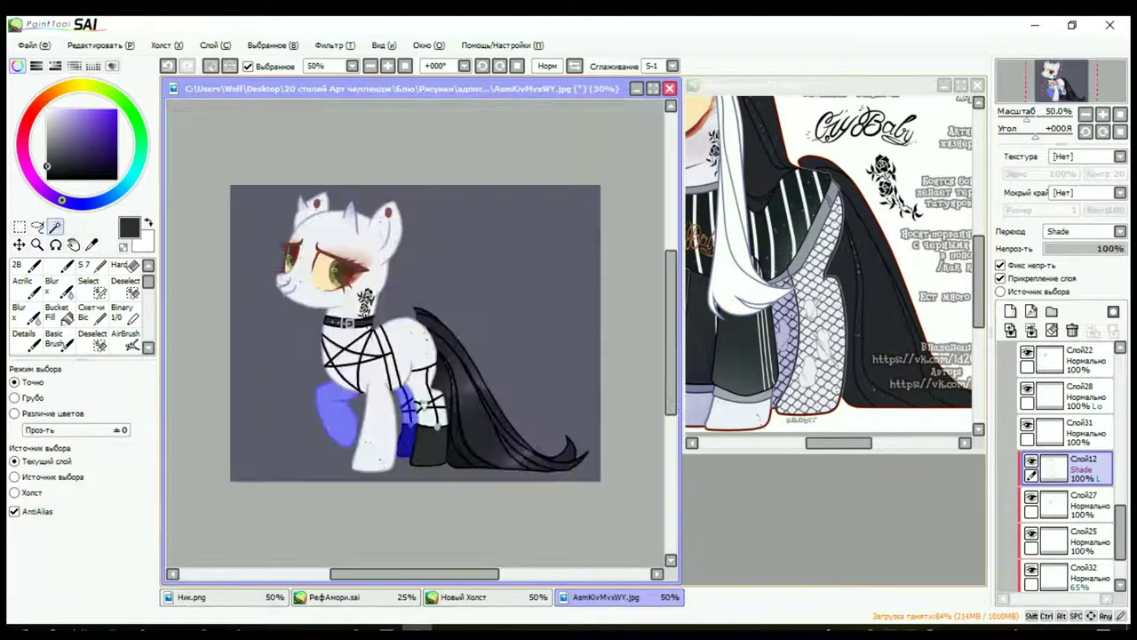
{"action": "scroll", "coordinate": [1061, 444], "scroll_direction": "up", "scroll_amount": 5}
{"action": "left_click", "coordinate": [1049, 389]}
{"action": "left_click", "coordinate": [1066, 476]}
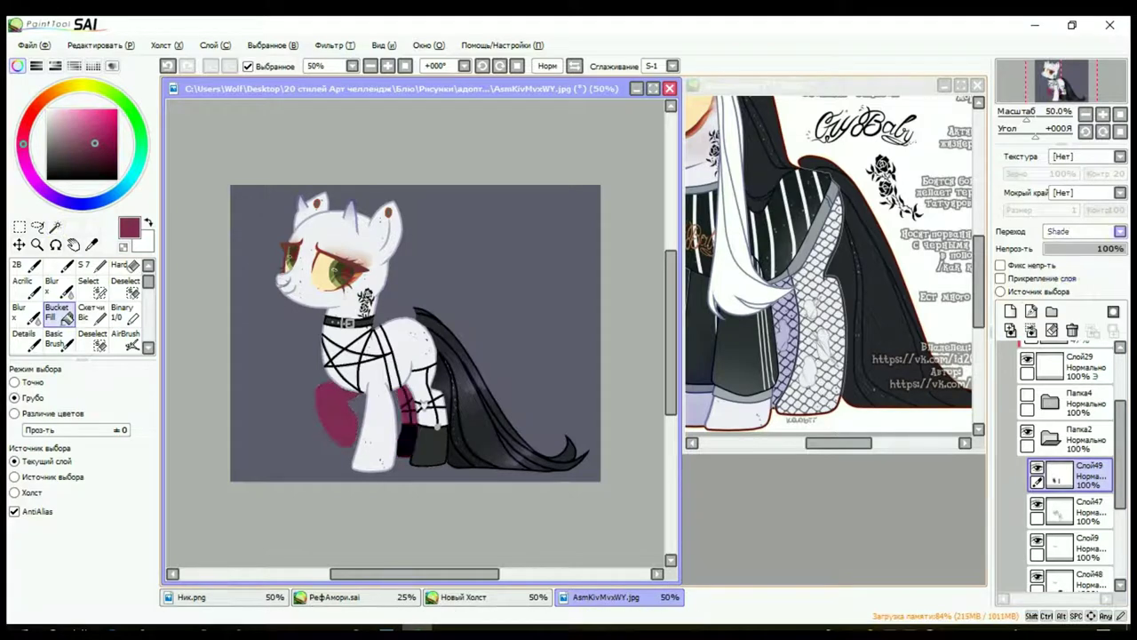
Step: Set the far-leg fill to Shade at 15% opacity and adjust its hue to -37, saturation to +5 and brightness to -22
{"action": "left_click_drag", "start_coordinate": [1121, 248], "coordinate": [1074, 249]}
{"action": "key", "text": "ctrl+u"}
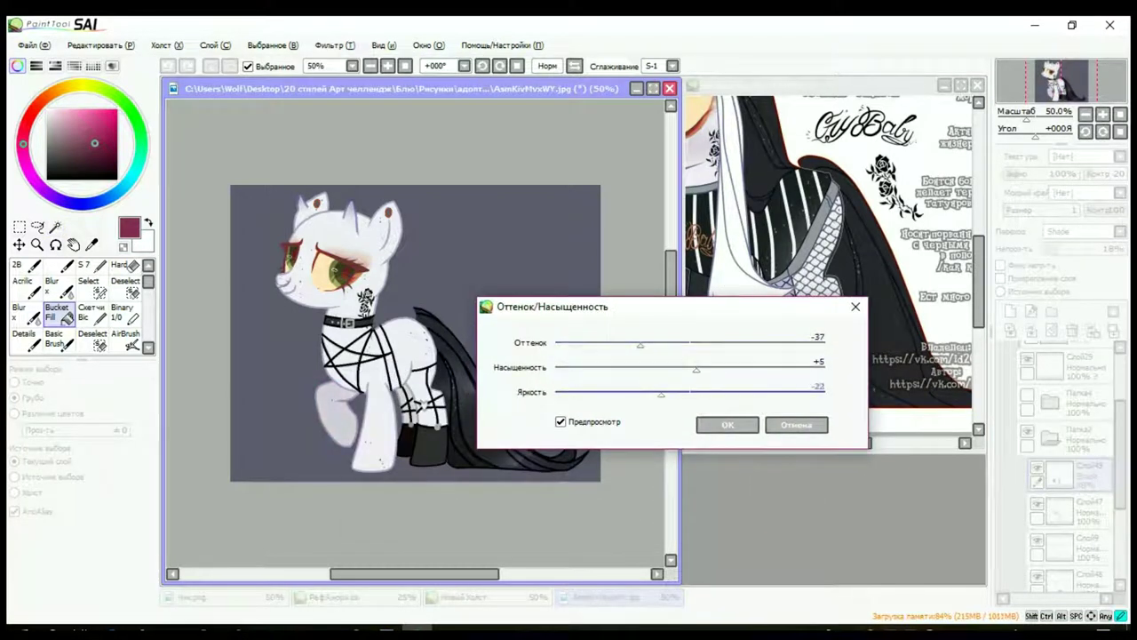
{"action": "key", "text": "Return"}
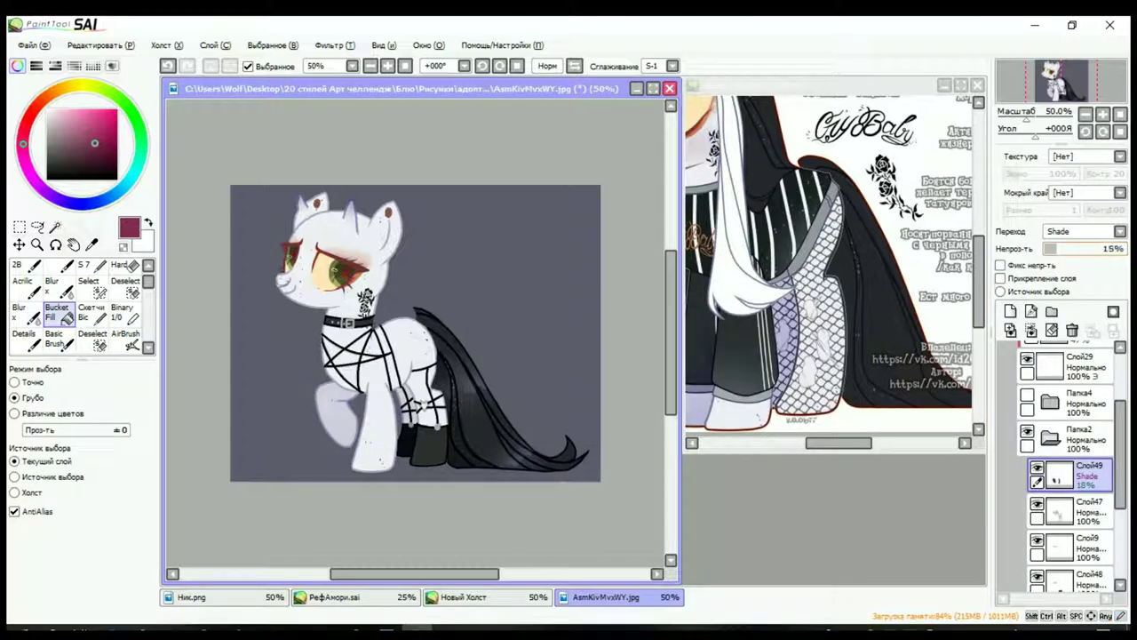
Step: Show the hair, group the pony's folders into one folder and fill the whole silhouette red on a new layer
{"action": "left_click", "coordinate": [1027, 395]}
{"action": "left_click", "coordinate": [1051, 437]}
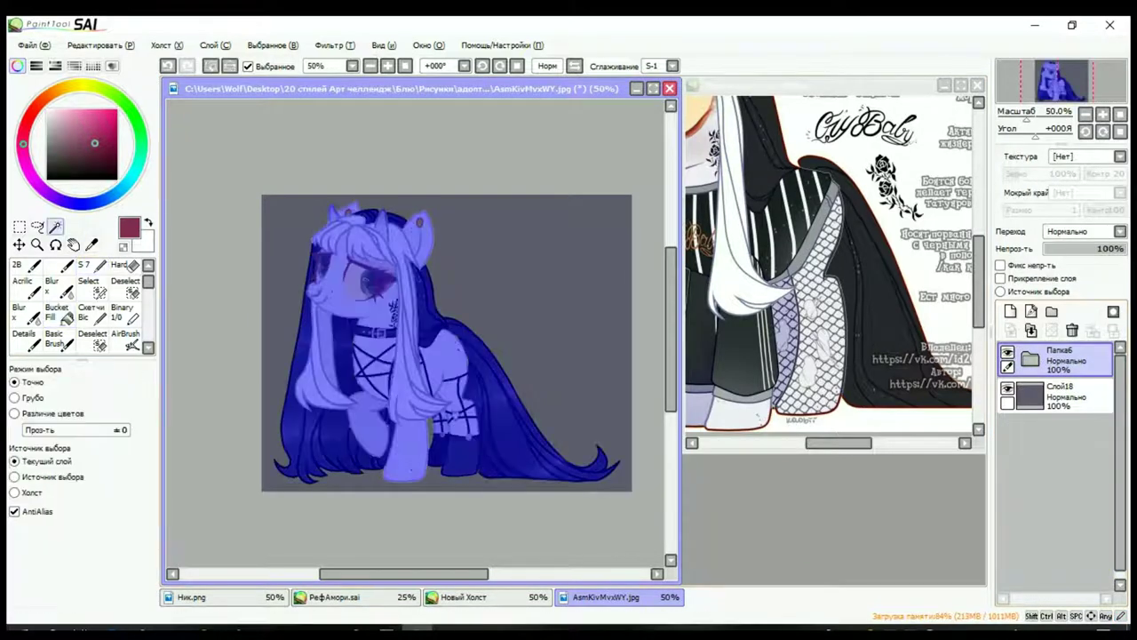
{"action": "key", "text": "ctrl+f"}
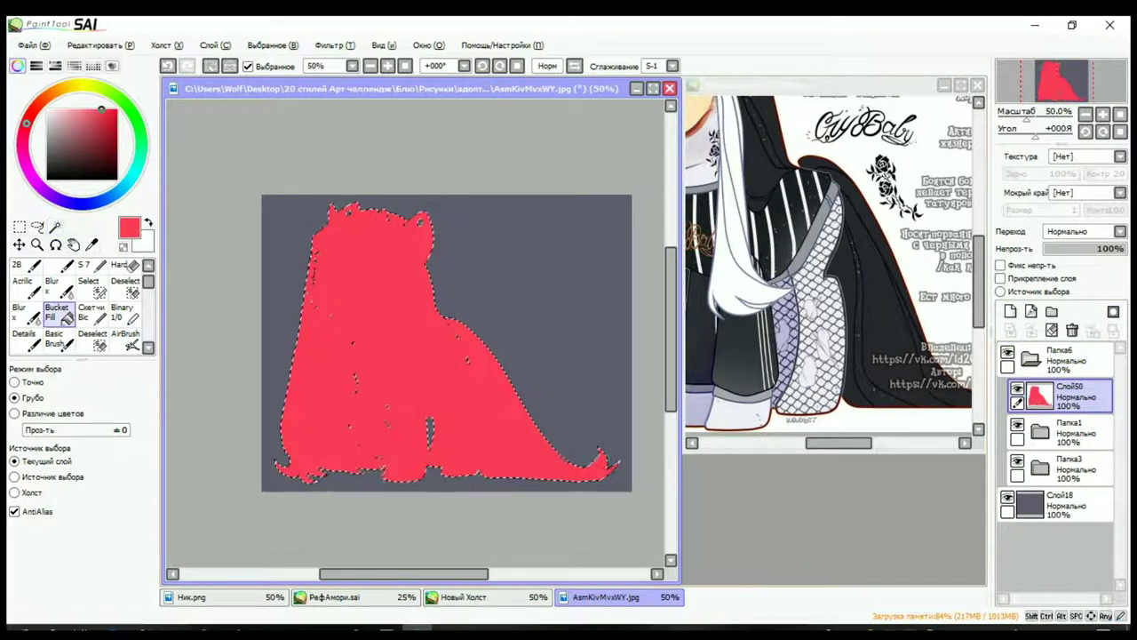
Step: Cover the leftover gaps in the red silhouette and set its layer to Lumi & Shade at 5% opacity
{"action": "key", "text": "q"}
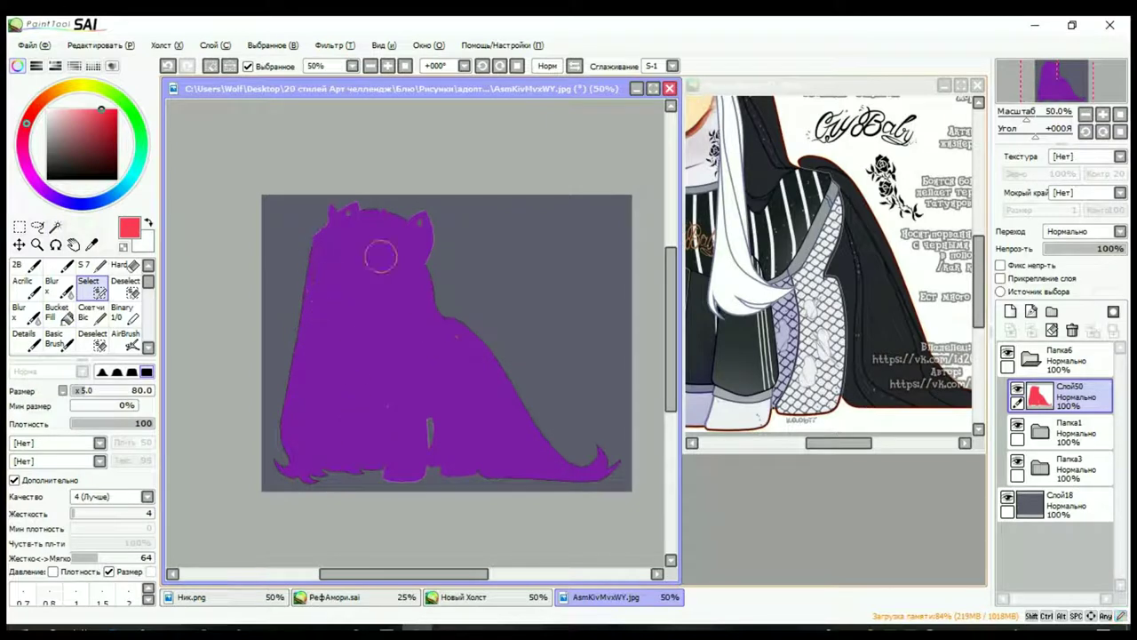
{"action": "key", "text": "q"}
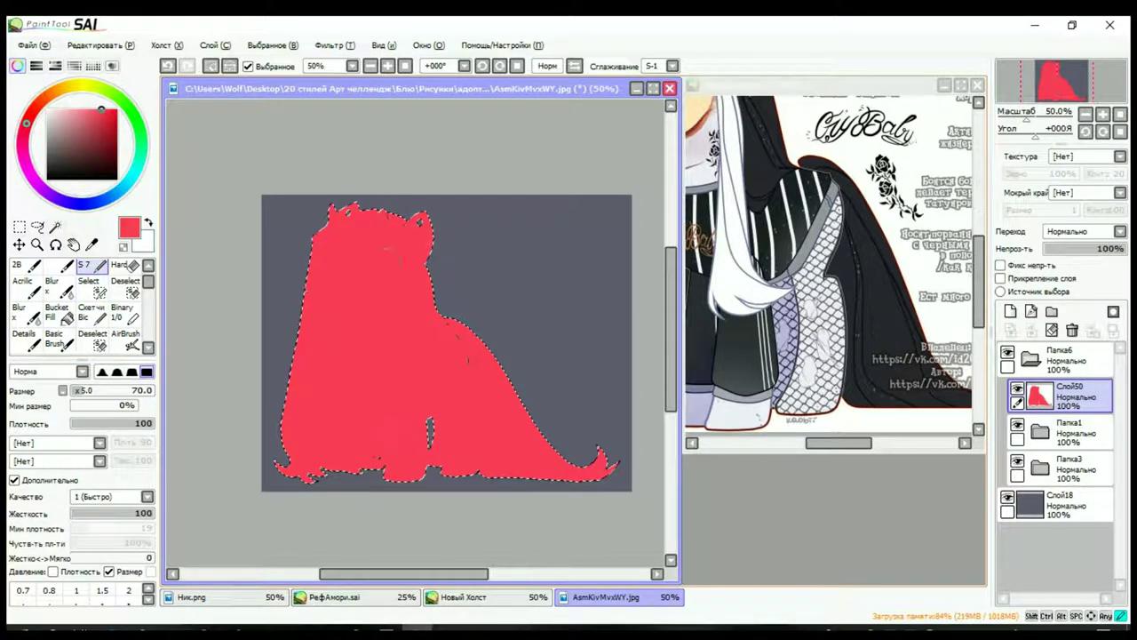
{"action": "key", "text": "q"}
{"action": "key", "text": "q"}
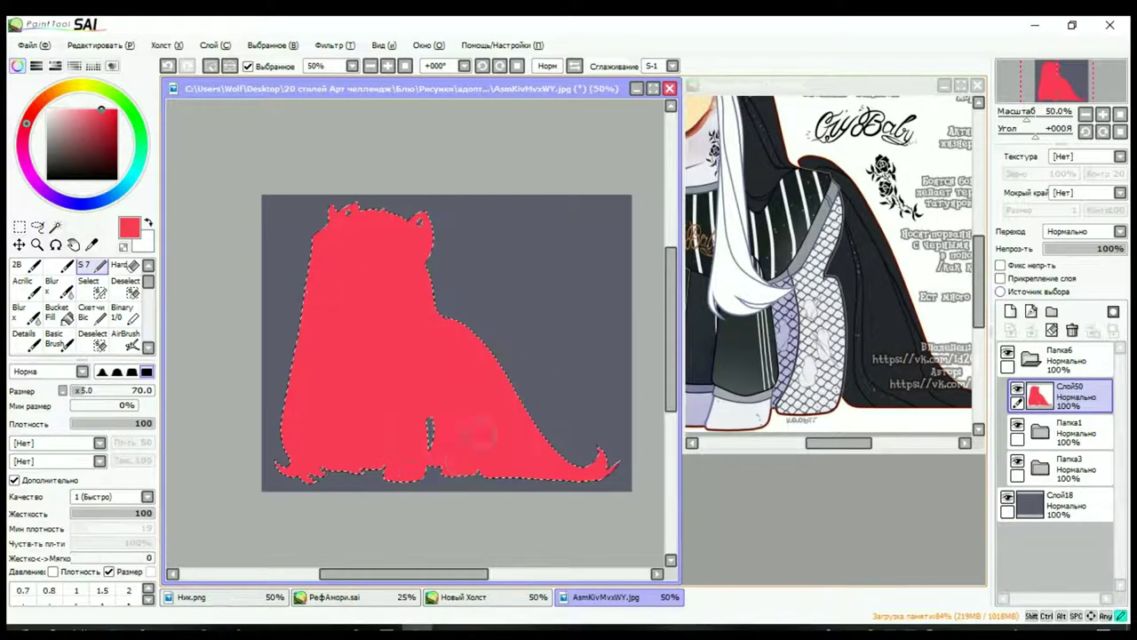
{"action": "left_click", "coordinate": [1084, 231]}
{"action": "left_click", "coordinate": [1049, 249]}
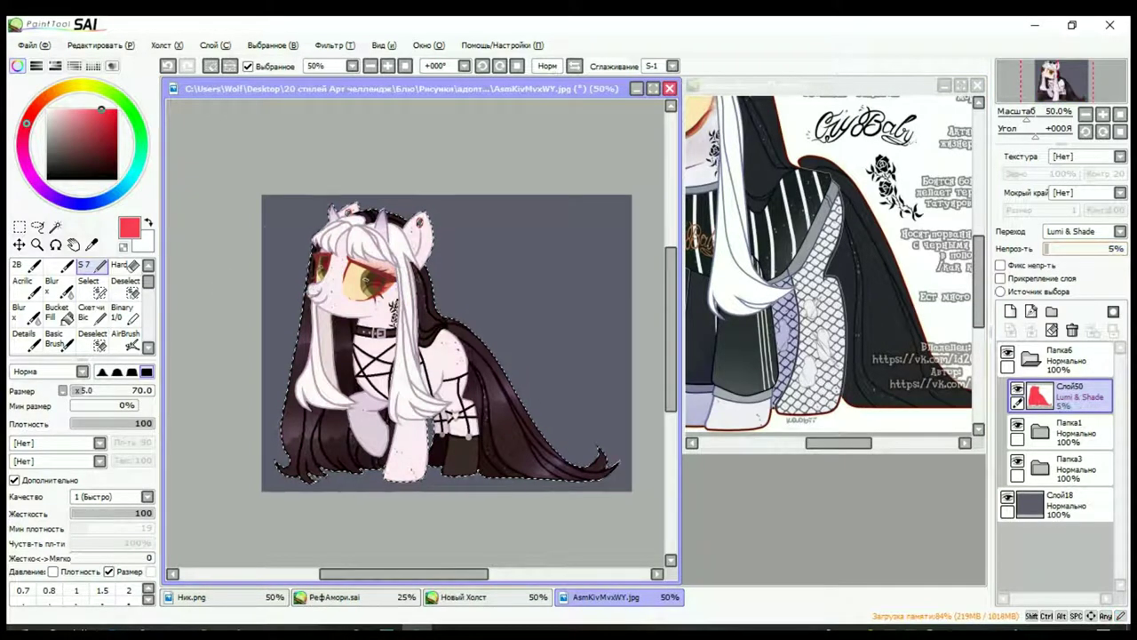
Step: Add a violet silhouette layer in Lumi & Shade at 9%, merge it into the red one at 63% opacity and deselect
{"action": "left_click", "coordinate": [1010, 311]}
{"action": "left_click", "coordinate": [65, 201]}
{"action": "left_click", "coordinate": [56, 311]}
{"action": "left_click", "coordinate": [399, 400]}
{"action": "left_click", "coordinate": [1084, 231]}
{"action": "left_click", "coordinate": [1050, 249]}
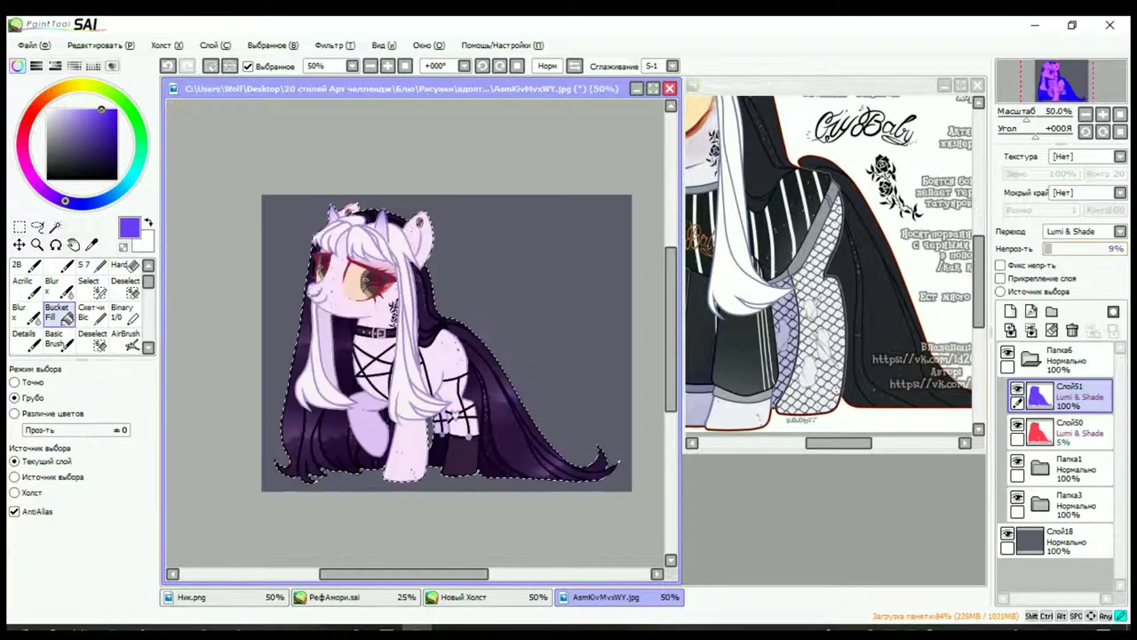
{"action": "key", "text": "ctrl+e"}
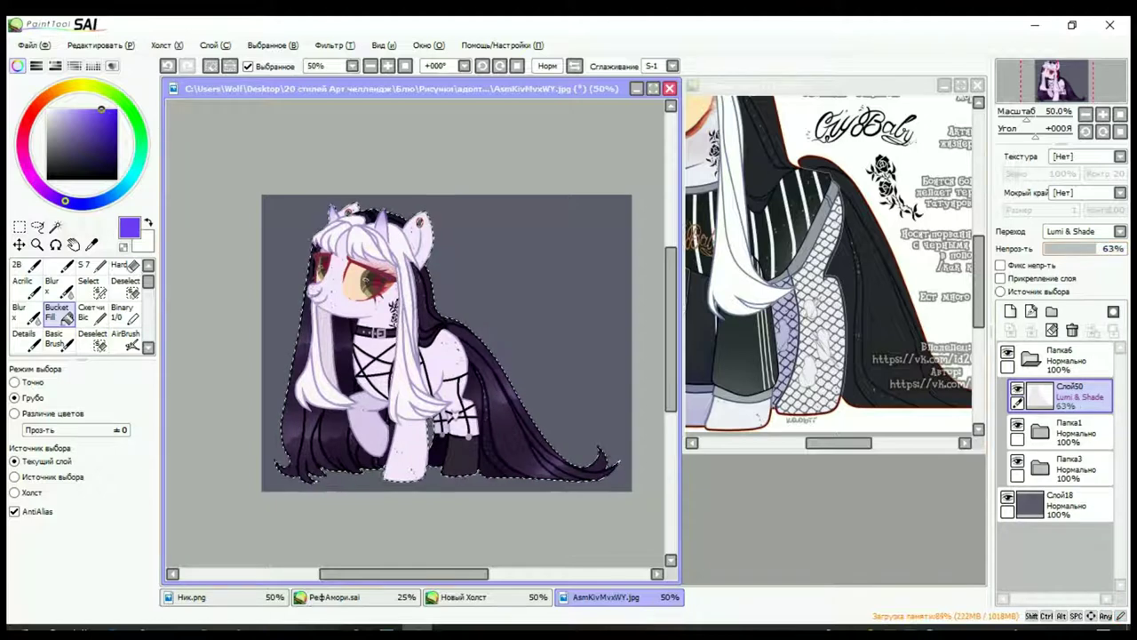
{"action": "key", "text": "ctrl+d"}
Step: Select the area around the pony from the merged overlay with the Magic Wand and add a new layer above it
{"action": "left_click", "coordinate": [1057, 504]}
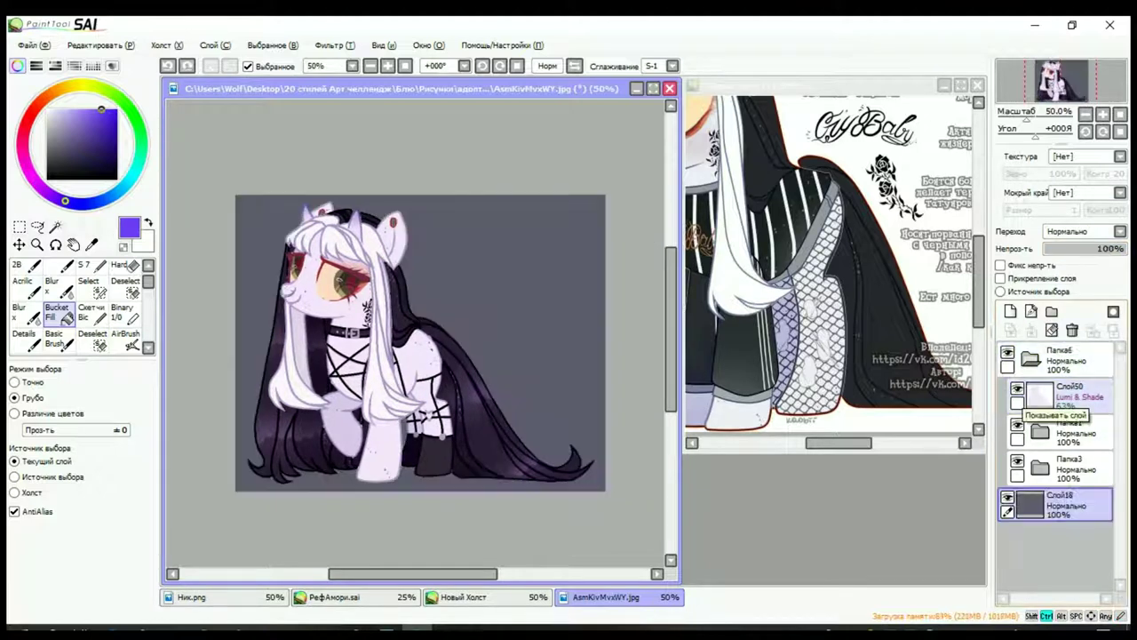
{"action": "left_click", "coordinate": [1057, 396]}
{"action": "left_click", "coordinate": [55, 228]}
{"action": "left_click", "coordinate": [356, 373]}
{"action": "left_click", "coordinate": [229, 66]}
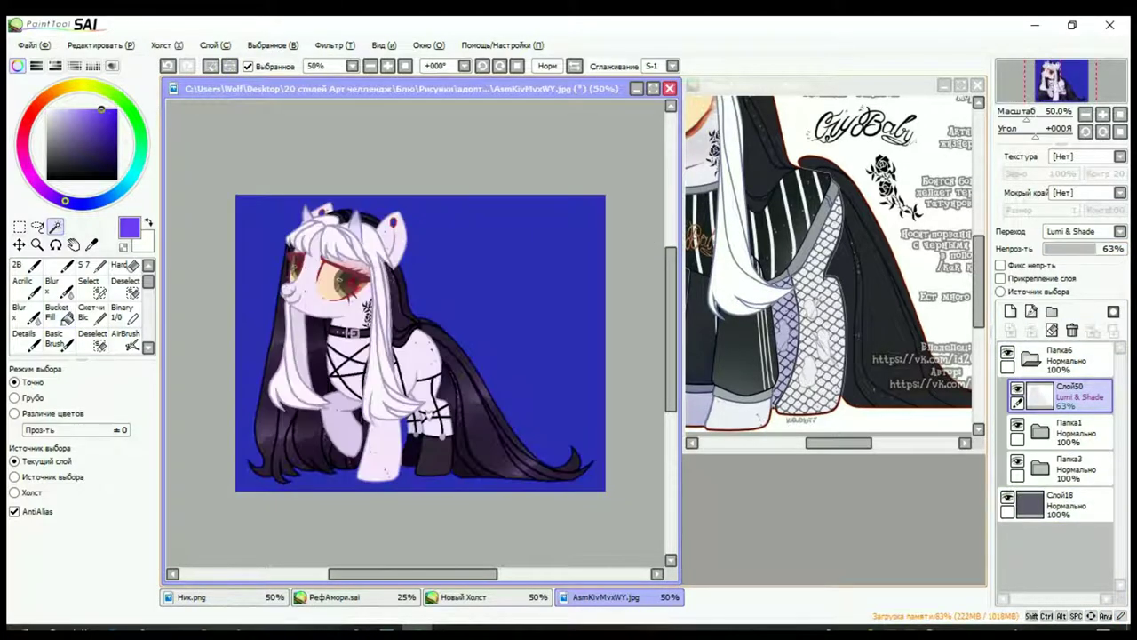
{"action": "key", "text": "ctrl+shift+n"}
Step: Clean stray areas out of the selection around the pony's head, hair and legs with the Deselect brush
{"action": "scroll", "coordinate": [298, 324], "scroll_direction": "up", "scroll_amount": 5}
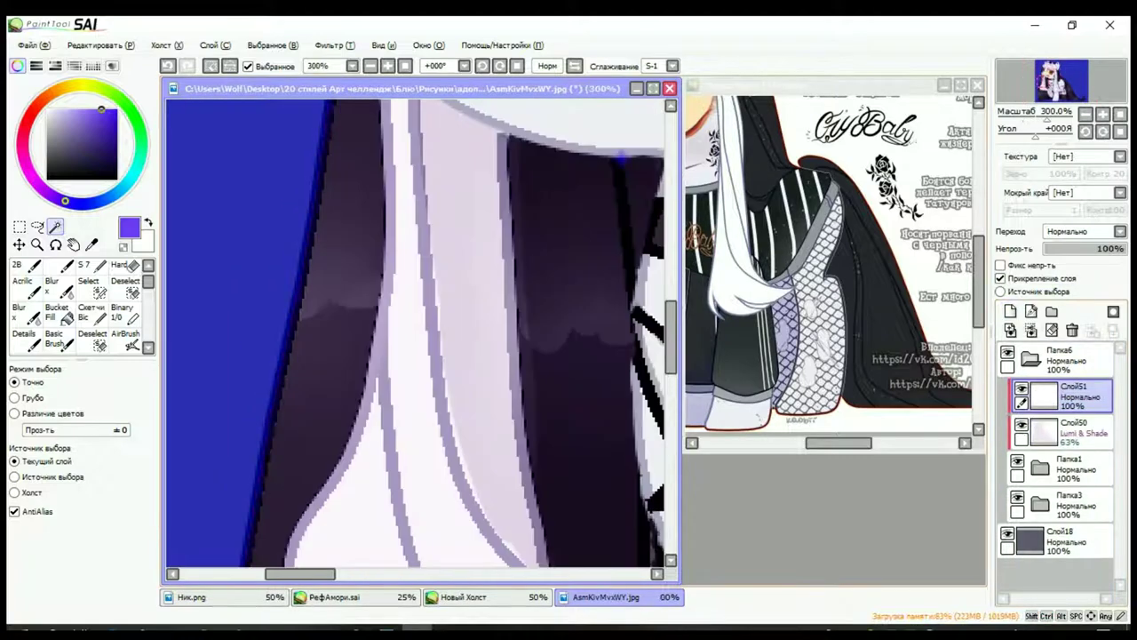
{"action": "scroll", "coordinate": [622, 158], "scroll_direction": "down", "scroll_amount": 5}
{"action": "left_click", "coordinate": [124, 287]}
{"action": "scroll", "coordinate": [415, 168], "scroll_direction": "up", "scroll_amount": 3}
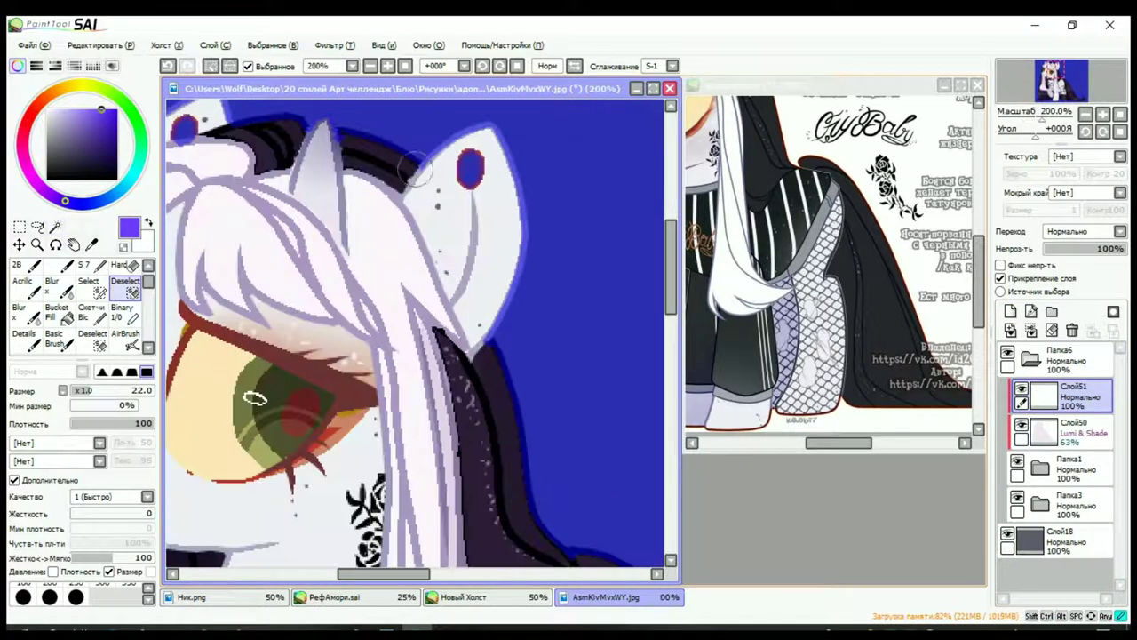
{"action": "scroll", "coordinate": [228, 161], "scroll_direction": "down", "scroll_amount": 3}
{"action": "scroll", "coordinate": [228, 161], "scroll_direction": "up", "scroll_amount": 2}
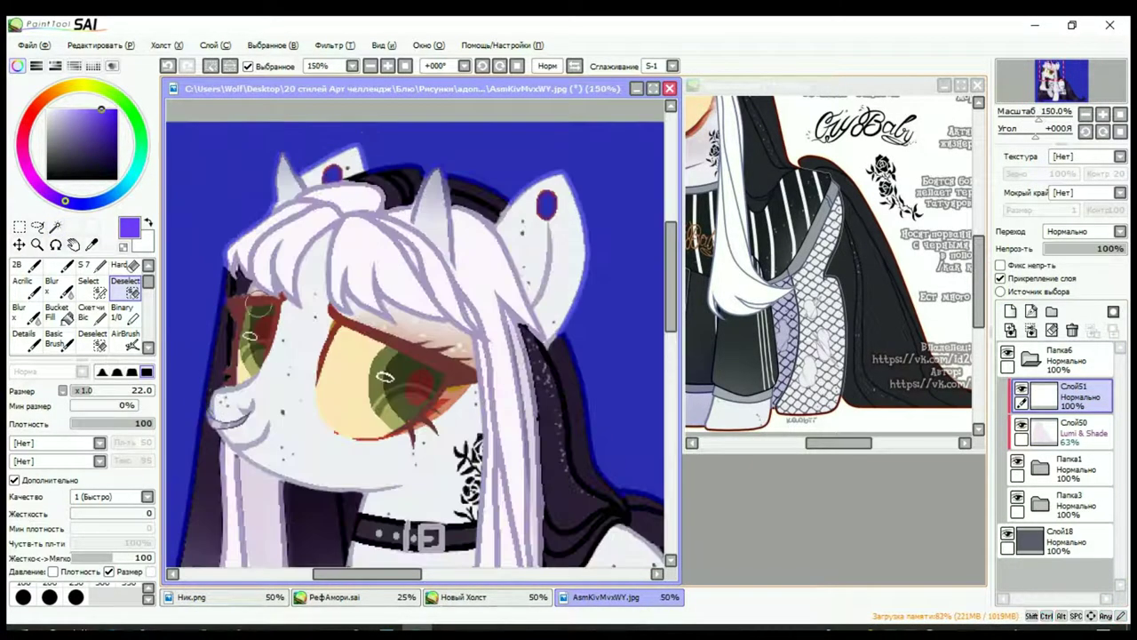
{"action": "scroll", "coordinate": [418, 329], "scroll_direction": "up", "scroll_amount": 1}
{"action": "scroll", "coordinate": [418, 329], "scroll_direction": "down", "scroll_amount": 3}
{"action": "scroll", "coordinate": [417, 329], "scroll_direction": "up", "scroll_amount": 2}
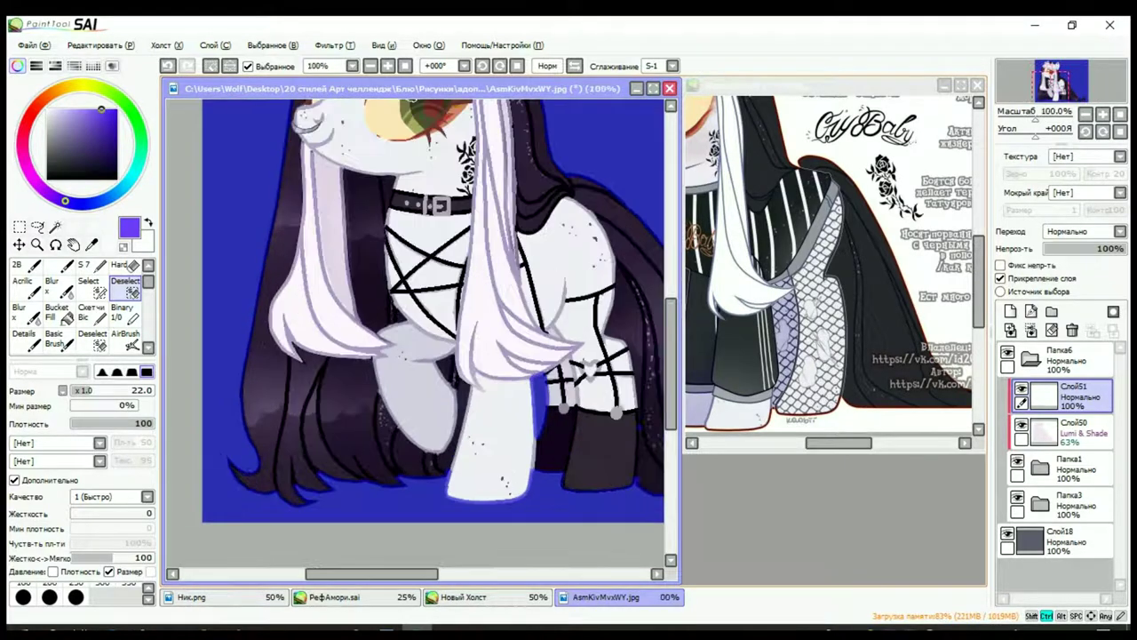
Step: Paint a red outline along the pony's silhouette within the selection on the new layer
{"action": "scroll", "coordinate": [433, 311], "scroll_direction": "down", "scroll_amount": 2}
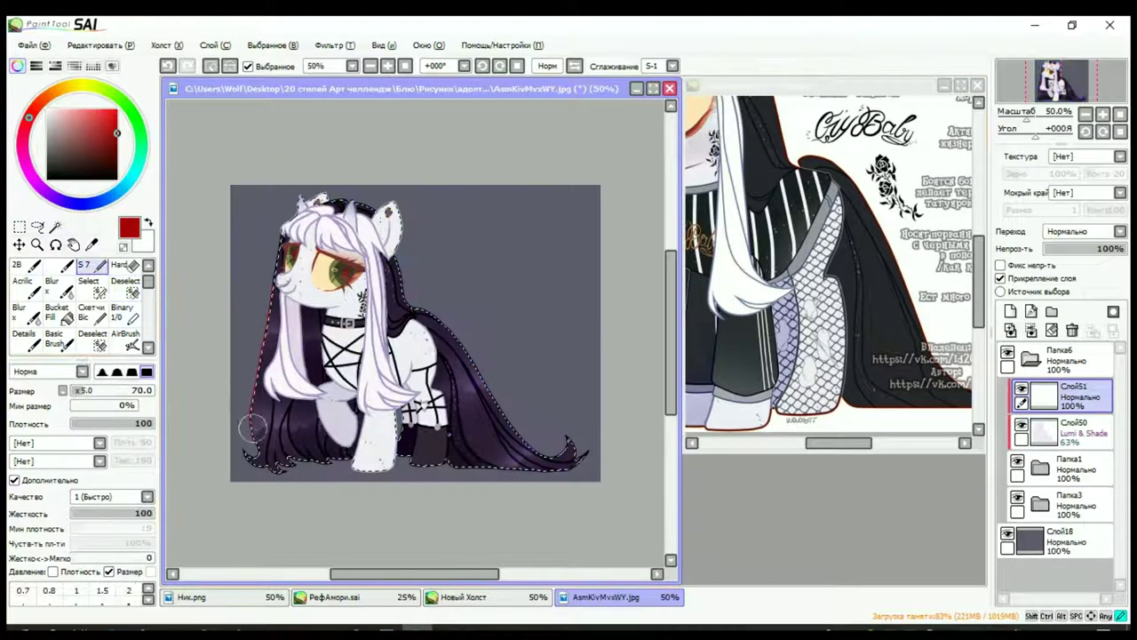
{"action": "scroll", "coordinate": [361, 477], "scroll_direction": "up", "scroll_amount": 4}
{"action": "scroll", "coordinate": [330, 432], "scroll_direction": "down", "scroll_amount": 4}
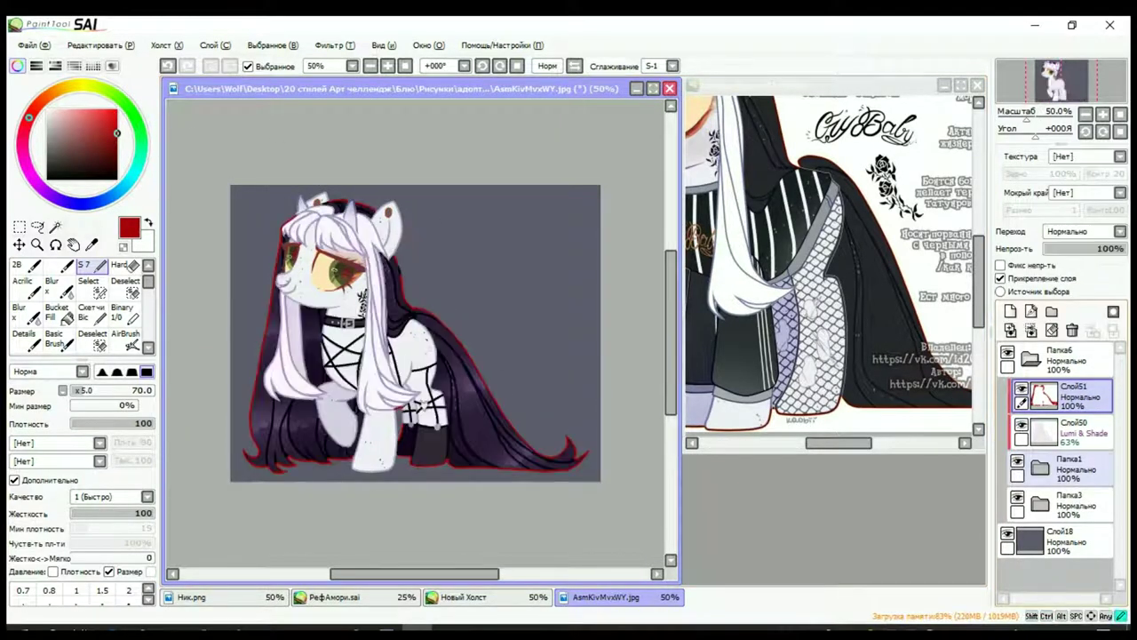
{"action": "left_click", "coordinate": [1066, 504]}
{"action": "left_click", "coordinate": [1071, 395]}
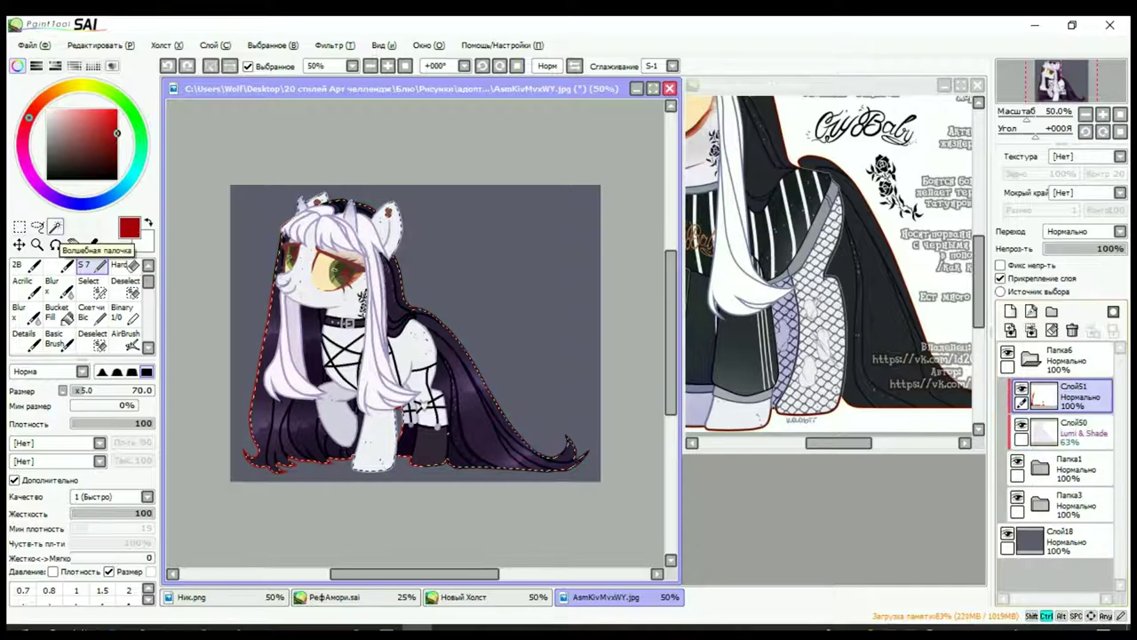
Step: Repaint the red outline around the pony and erase the stray red spot beside the stocking
{"action": "scroll", "coordinate": [358, 443], "scroll_direction": "up", "scroll_amount": 5}
{"action": "left_click_drag", "start_coordinate": [338, 391], "coordinate": [356, 569]}
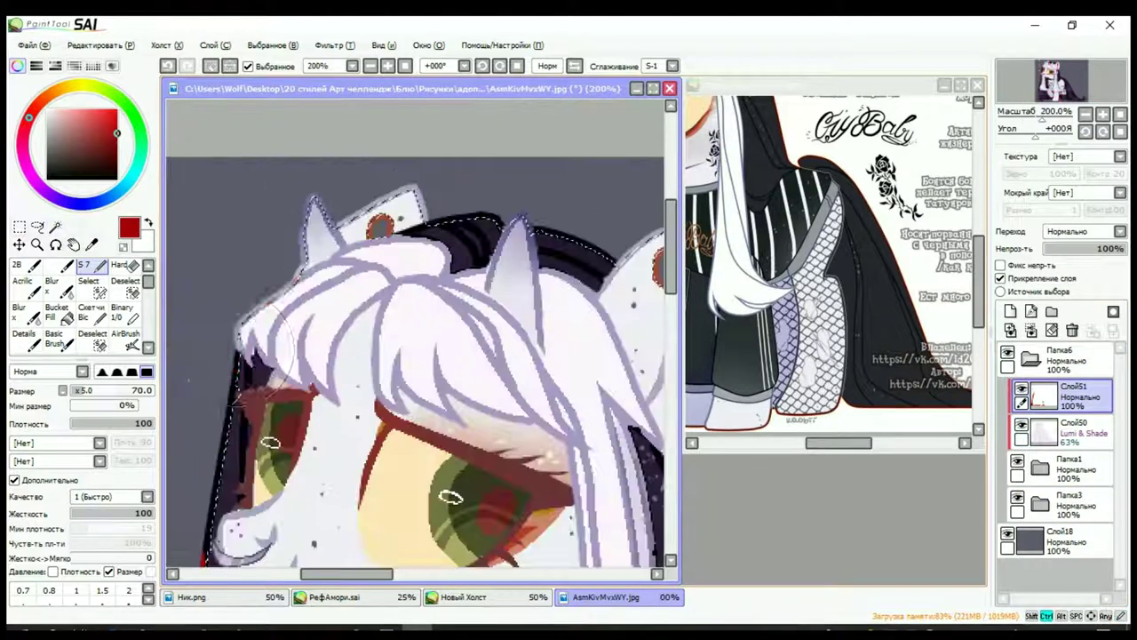
{"action": "scroll", "coordinate": [355, 355], "scroll_direction": "down", "scroll_amount": 2}
{"action": "scroll", "coordinate": [474, 360], "scroll_direction": "down", "scroll_amount": 4}
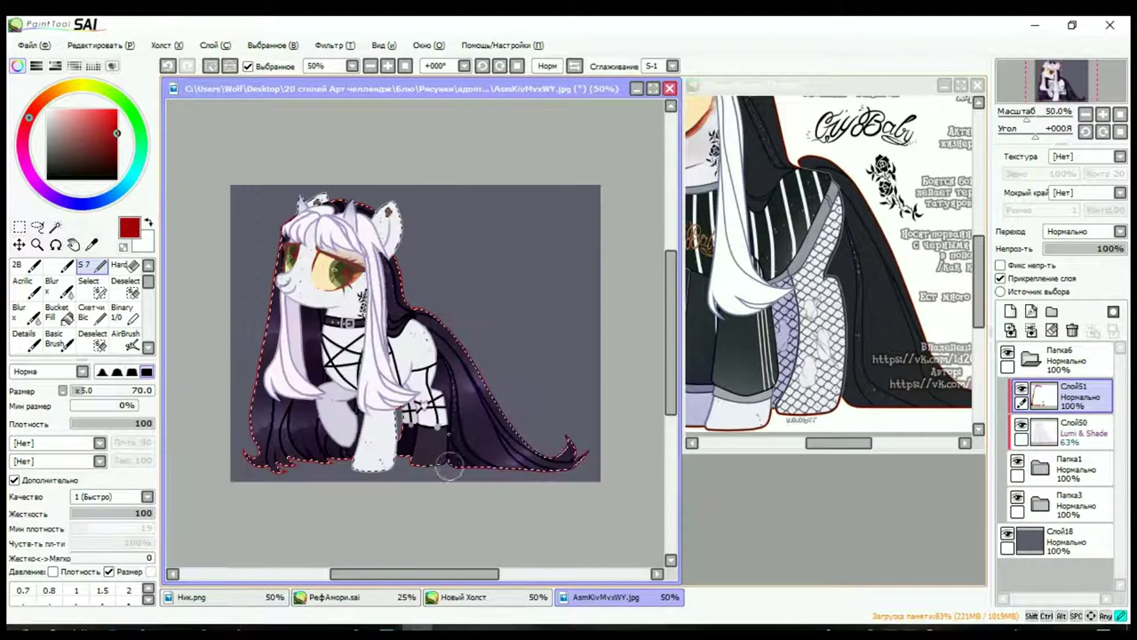
{"action": "scroll", "coordinate": [449, 464], "scroll_direction": "up", "scroll_amount": 6}
{"action": "key", "text": "e"}
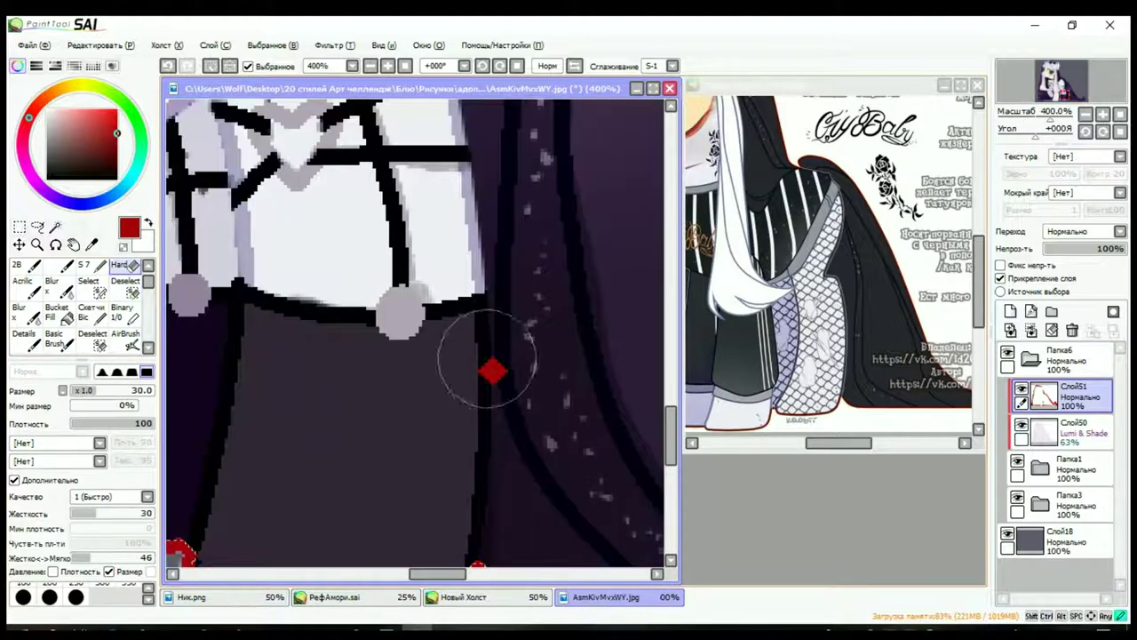
{"action": "scroll", "coordinate": [487, 360], "scroll_direction": "down", "scroll_amount": 6}
{"action": "scroll", "coordinate": [307, 449], "scroll_direction": "up", "scroll_amount": 4}
{"action": "scroll", "coordinate": [299, 336], "scroll_direction": "down", "scroll_amount": 4}
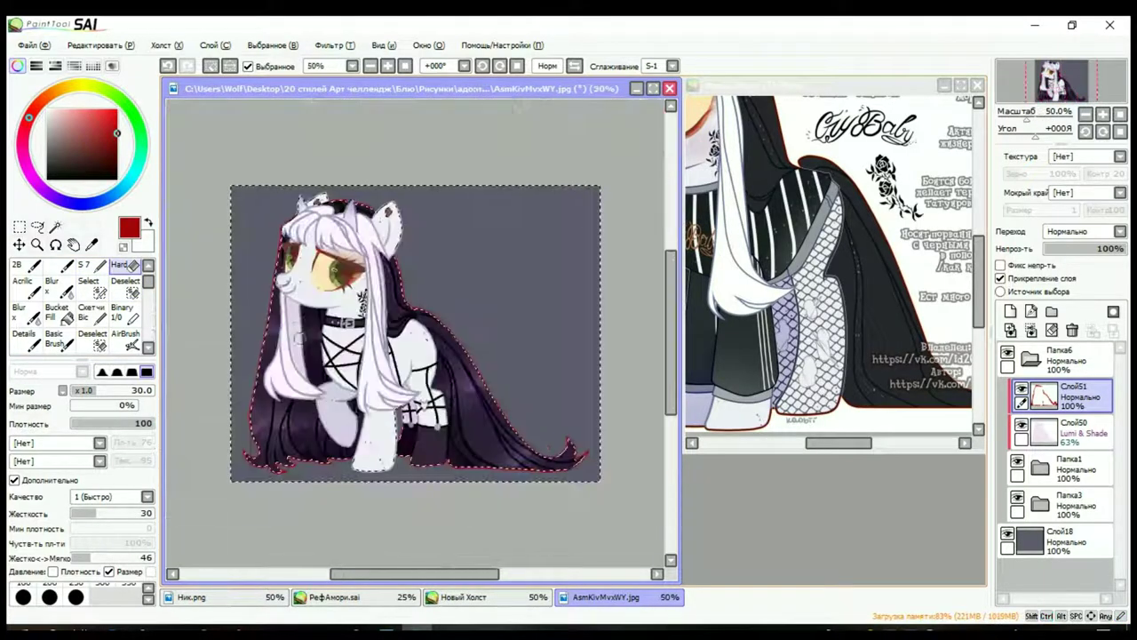
Step: Move the red outline layer beneath the Lumi & Shade overlay and deselect
{"action": "left_click_drag", "start_coordinate": [1057, 396], "coordinate": [1058, 438]}
{"action": "key", "text": "n"}
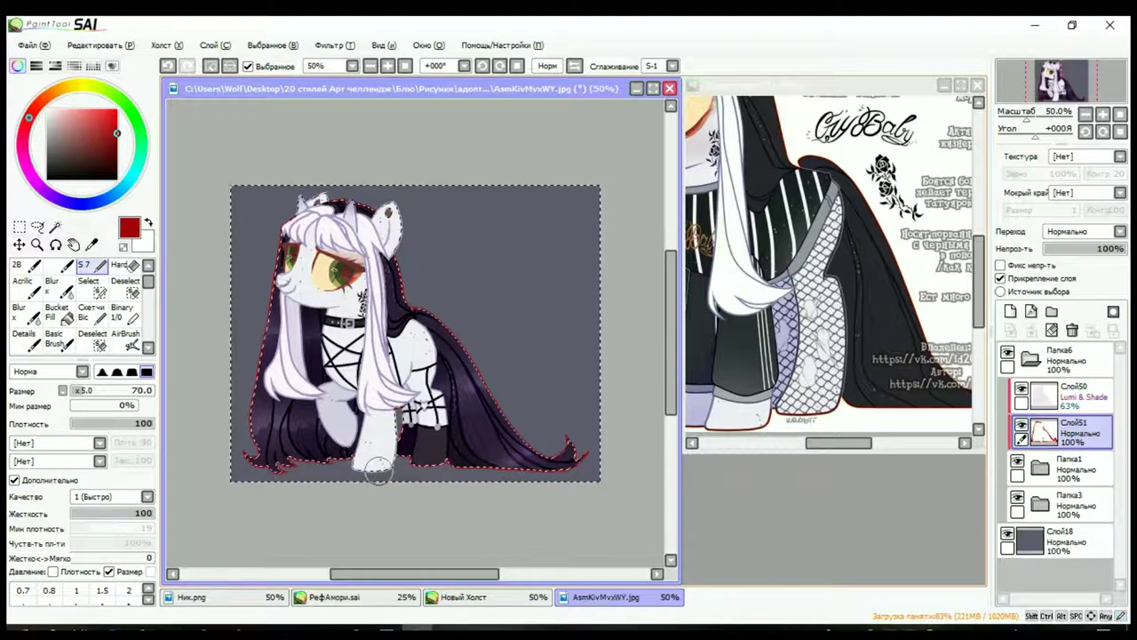
{"action": "scroll", "coordinate": [256, 297], "scroll_direction": "up", "scroll_amount": 2}
{"action": "scroll", "coordinate": [430, 442], "scroll_direction": "down", "scroll_amount": 2}
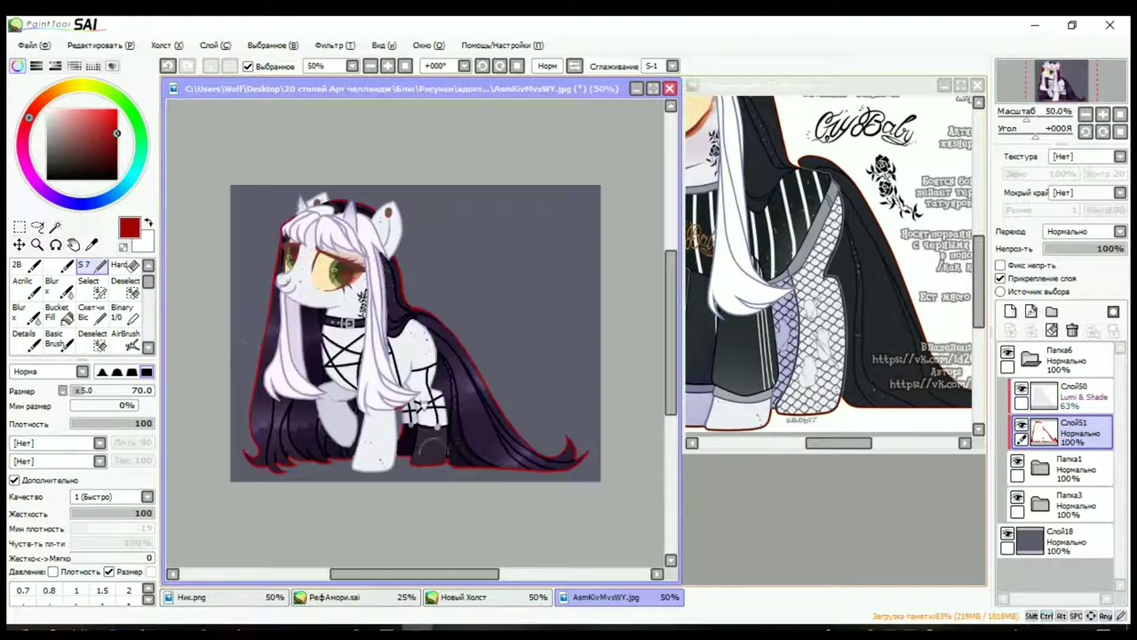
Step: Delete the red outline layer and hide the Lumi & Shade overlay layer
{"action": "left_click", "coordinate": [1072, 330]}
{"action": "left_click", "coordinate": [1022, 391]}
Step: Select the pony's silhouette from Папка6 with the Magic Wand and fill gaps in the selection with the Select brush
{"action": "left_click", "coordinate": [1057, 360]}
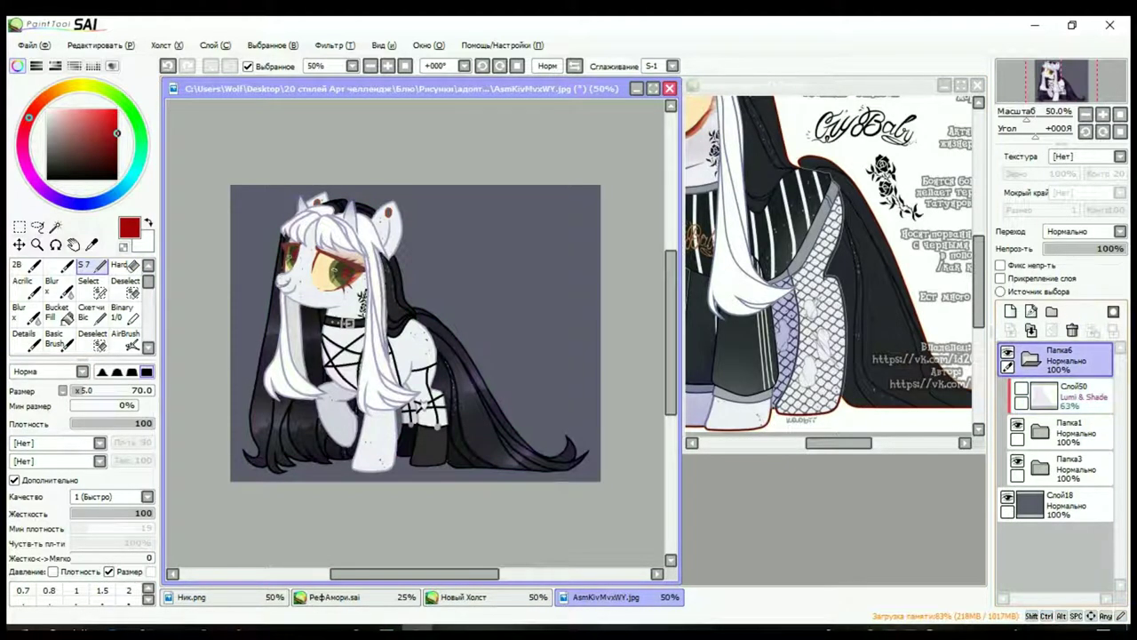
{"action": "left_click", "coordinate": [55, 227]}
{"action": "left_click", "coordinate": [338, 355]}
{"action": "scroll", "coordinate": [382, 418], "scroll_direction": "up", "scroll_amount": 4}
{"action": "key", "text": "s"}
{"action": "scroll", "coordinate": [407, 406], "scroll_direction": "down", "scroll_amount": 4}
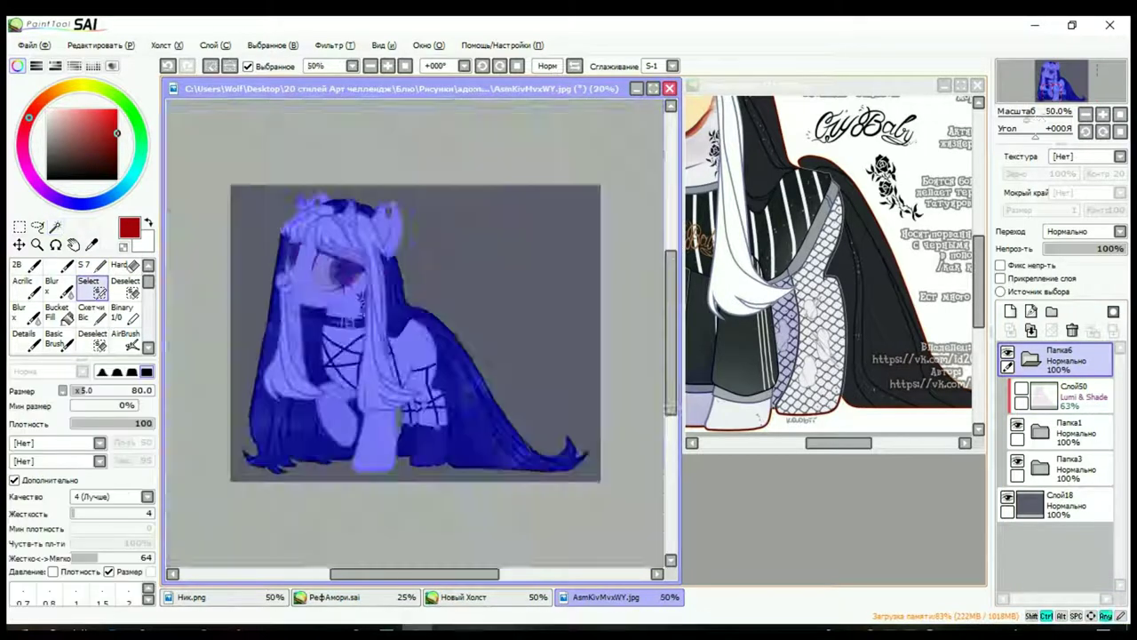
{"action": "scroll", "coordinate": [258, 258], "scroll_direction": "up", "scroll_amount": 2}
{"action": "scroll", "coordinate": [271, 191], "scroll_direction": "up", "scroll_amount": 1}
{"action": "scroll", "coordinate": [355, 223], "scroll_direction": "down", "scroll_amount": 2}
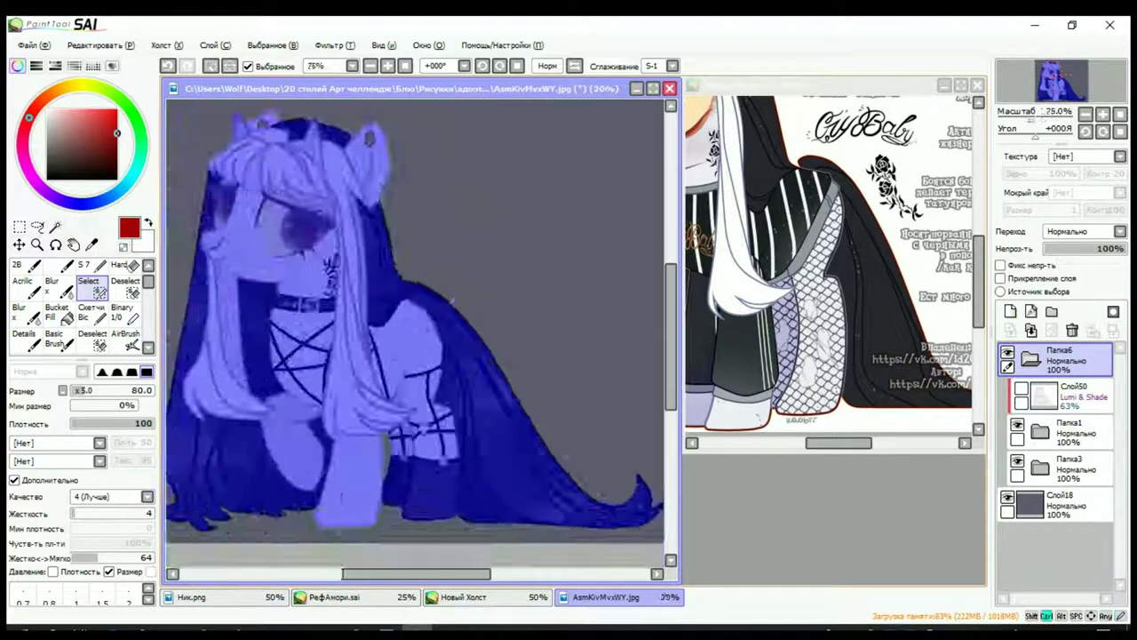
{"action": "scroll", "coordinate": [400, 167], "scroll_direction": "up", "scroll_amount": 2}
Step: Delete the hidden Lumi & Shade overlay layer and collapse Папка1
{"action": "left_click", "coordinate": [1041, 432]}
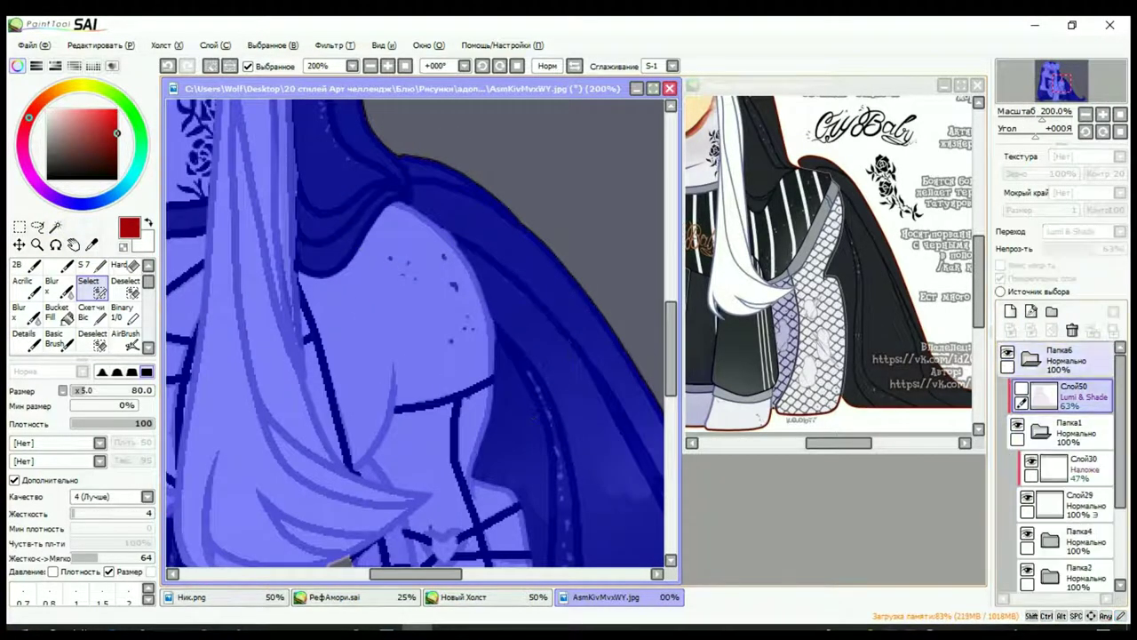
{"action": "left_click", "coordinate": [1066, 390]}
{"action": "left_click", "coordinate": [1075, 432]}
{"action": "left_click", "coordinate": [1041, 432]}
{"action": "left_click", "coordinate": [1031, 358]}
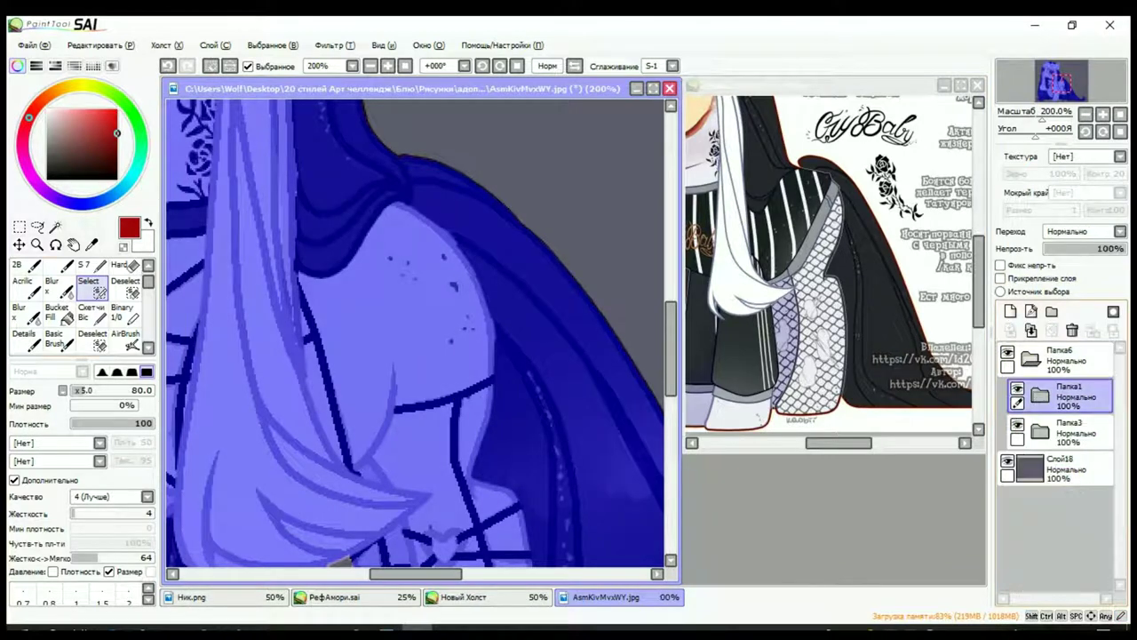
Step: Fill the remaining gap in the pony selection and add a new clipping layer above Папка1
{"action": "left_click_drag", "start_coordinate": [527, 558], "coordinate": [423, 486]}
{"action": "scroll", "coordinate": [416, 333], "scroll_direction": "down", "scroll_amount": 2}
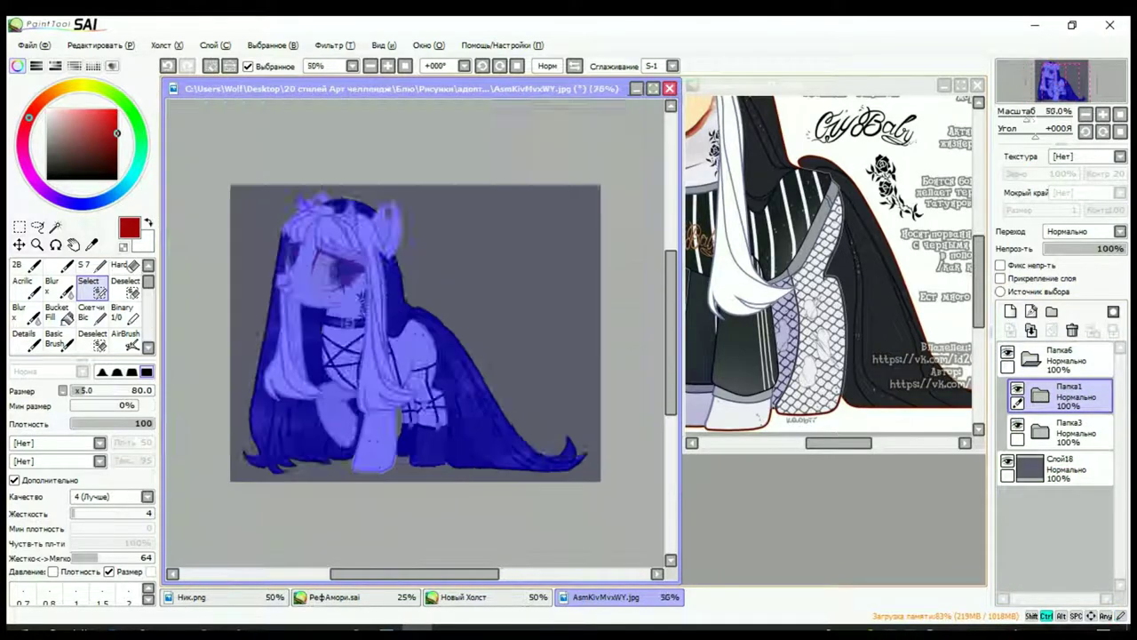
{"action": "key", "text": "ctrl+shift+n"}
{"action": "key", "text": "ctrl+alt+g"}
Step: Try red outline strokes along the selected edge on the new layer and undo them
{"action": "key", "text": "b"}
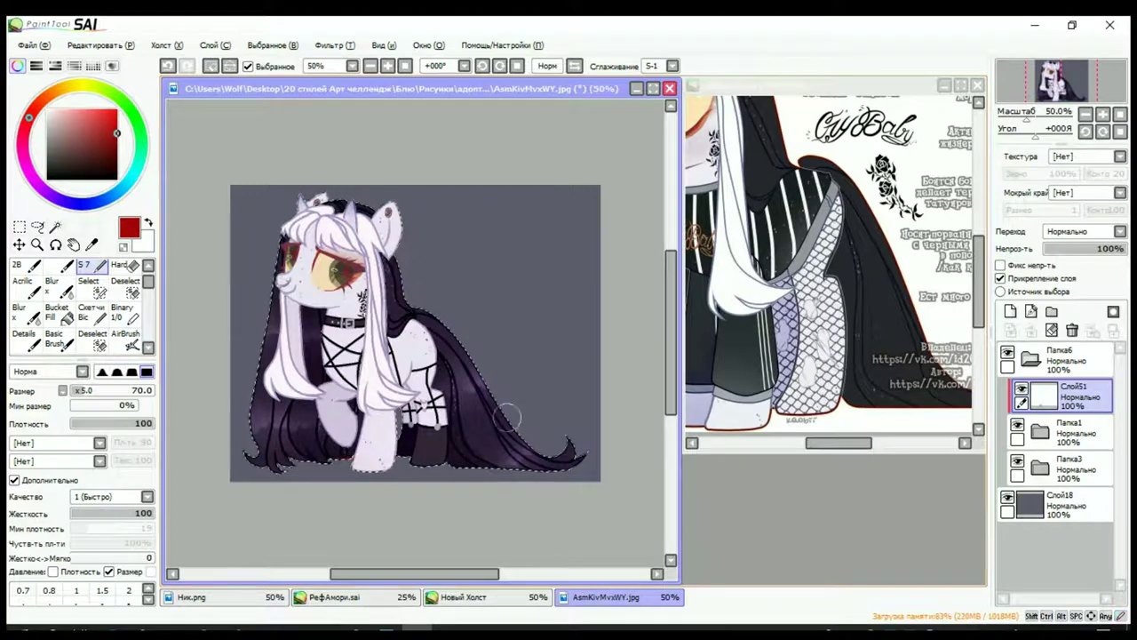
{"action": "key", "text": "ctrl+z"}
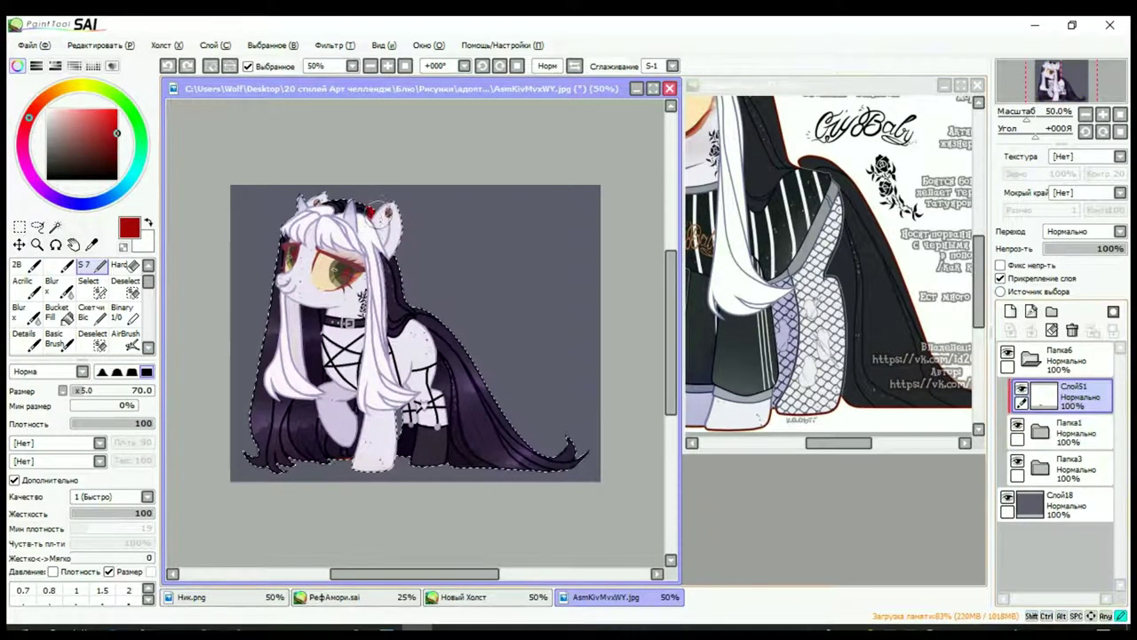
{"action": "scroll", "coordinate": [236, 326], "scroll_direction": "up", "scroll_amount": 1}
{"action": "scroll", "coordinate": [236, 325], "scroll_direction": "up", "scroll_amount": 4}
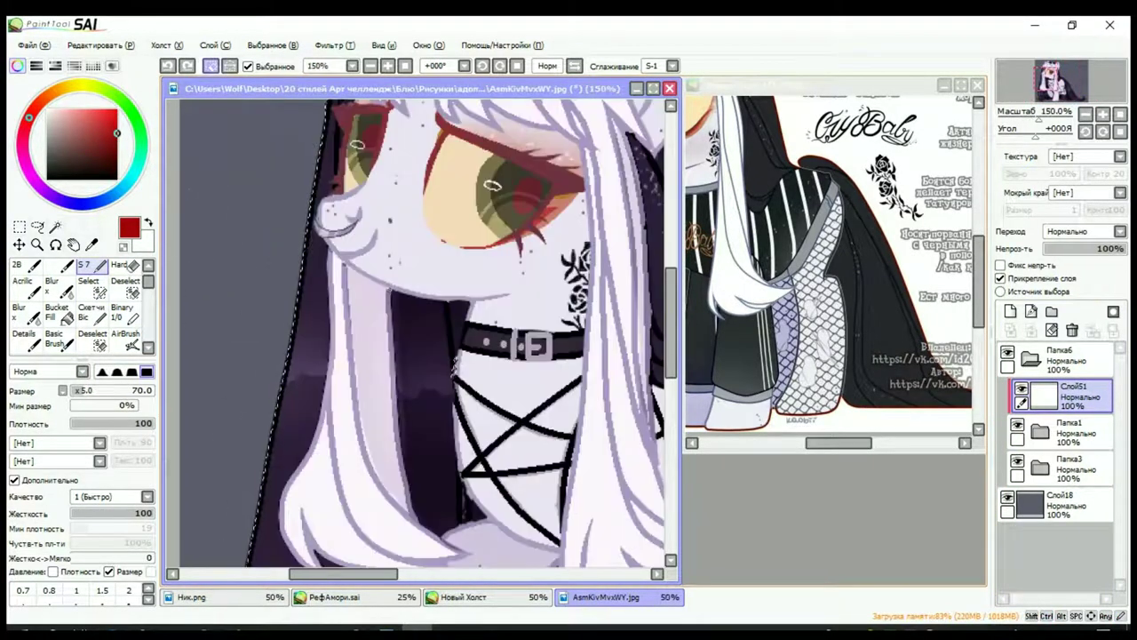
Step: Clear stray areas inside the pony from the background selection with the Deselect brush
{"action": "scroll", "coordinate": [286, 330], "scroll_direction": "down", "scroll_amount": 5}
{"action": "scroll", "coordinate": [284, 165], "scroll_direction": "up", "scroll_amount": 5}
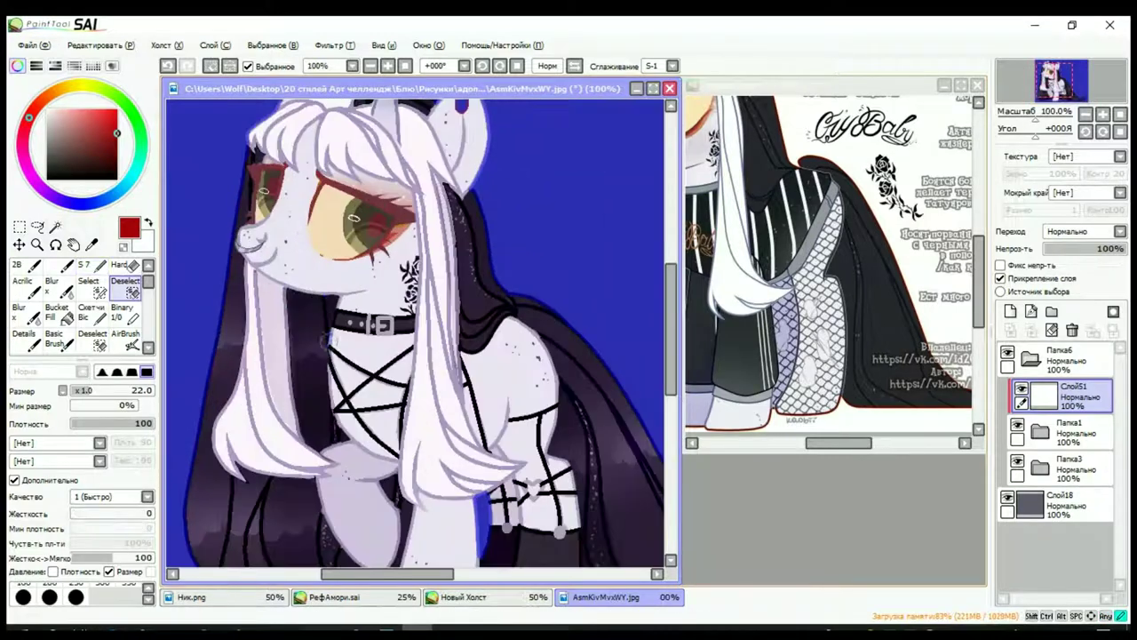
{"action": "scroll", "coordinate": [284, 165], "scroll_direction": "down", "scroll_amount": 5}
{"action": "scroll", "coordinate": [294, 178], "scroll_direction": "up", "scroll_amount": 2}
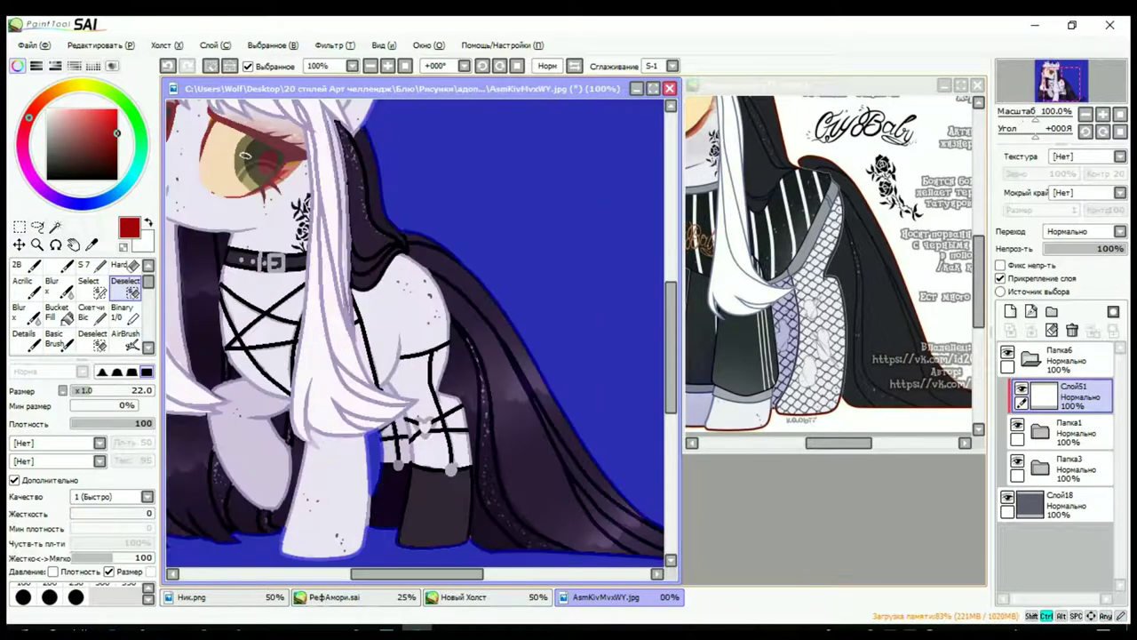
{"action": "scroll", "coordinate": [293, 178], "scroll_direction": "down", "scroll_amount": 2}
Step: Paint a red outline around the pony's whole silhouette and merge Папка1 into the artwork below
{"action": "key", "text": "b"}
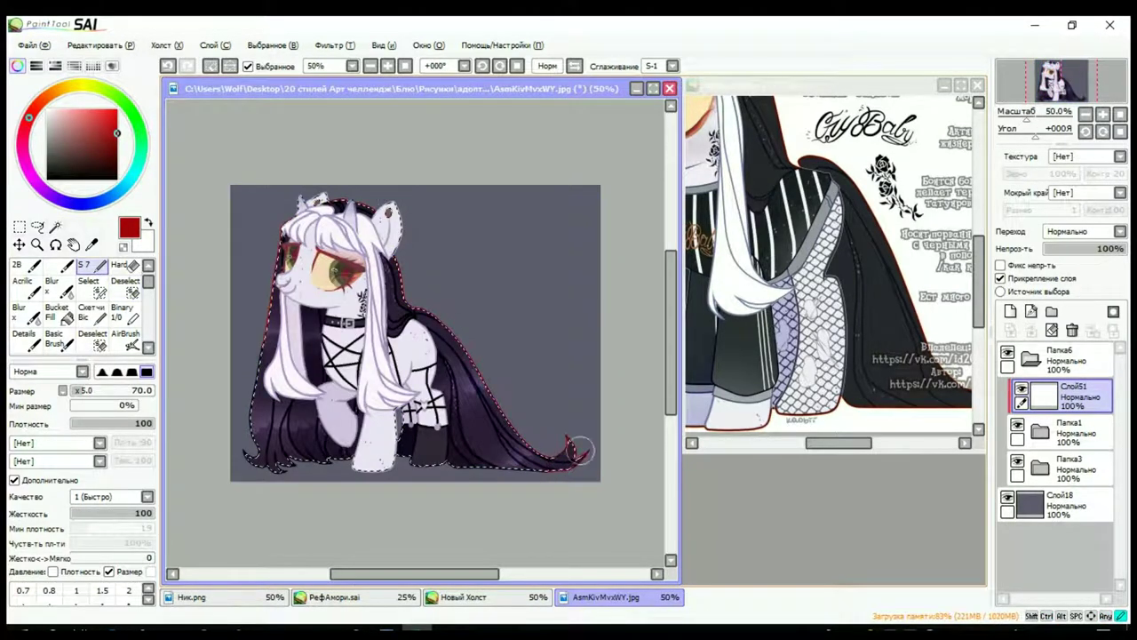
{"action": "key", "text": "ctrl+e"}
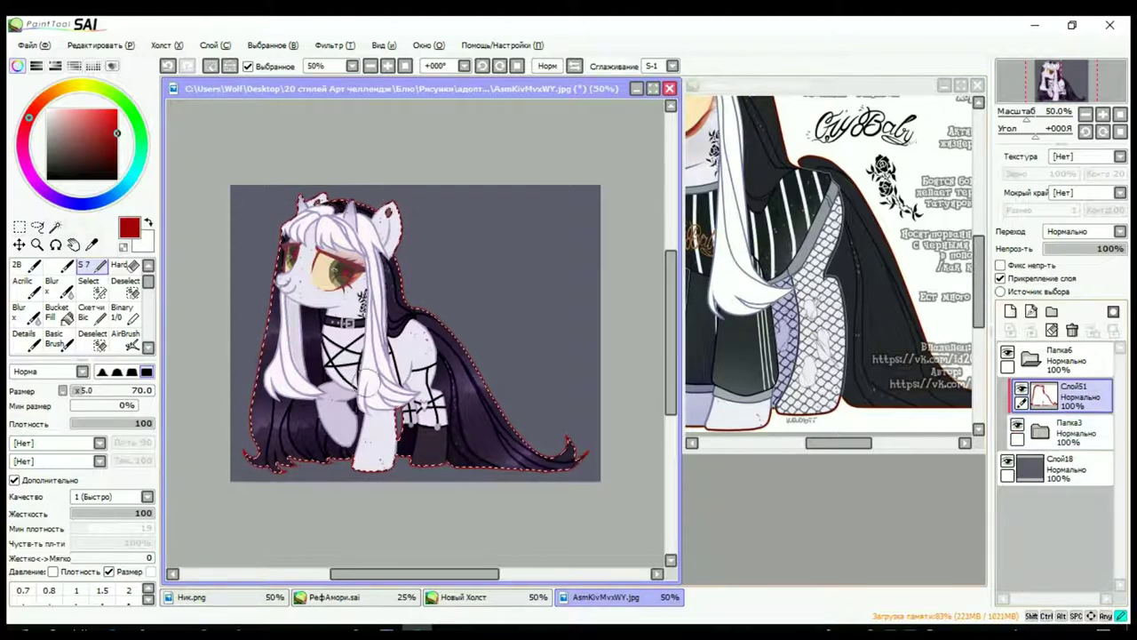
Step: Deselect and try the outline layer in Lumi & Shade, in Normal at 27% and in Shade at 22% opacity
{"action": "left_click", "coordinate": [1082, 231]}
{"action": "left_click", "coordinate": [1051, 311]}
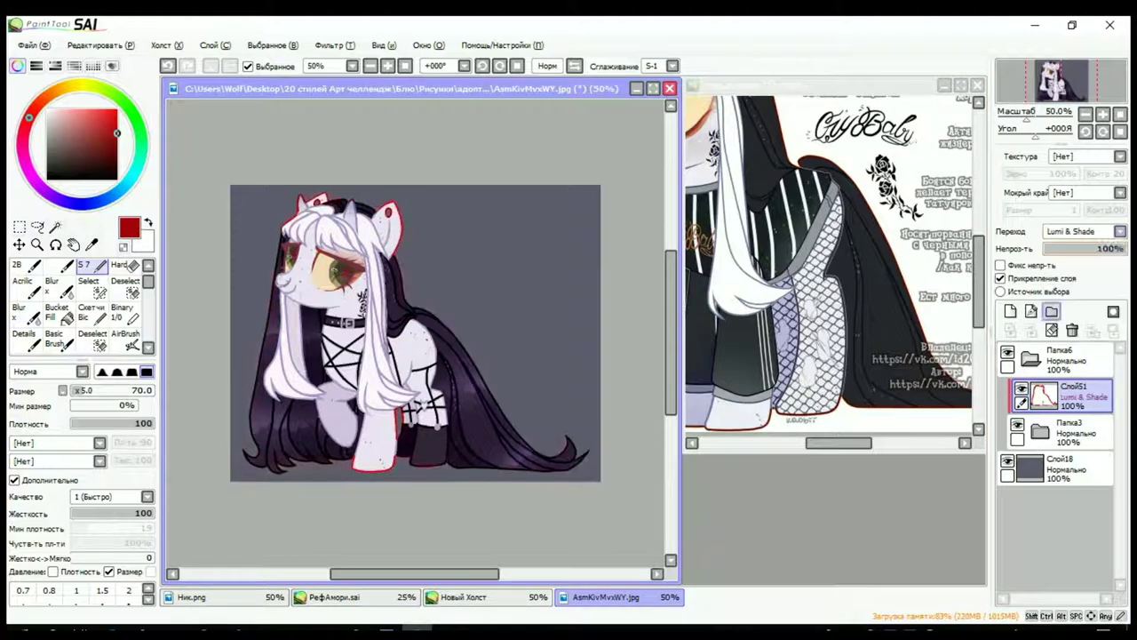
{"action": "left_click", "coordinate": [1065, 249]}
{"action": "scroll", "coordinate": [337, 267], "scroll_direction": "up", "scroll_amount": 2}
{"action": "scroll", "coordinate": [338, 266], "scroll_direction": "down", "scroll_amount": 2}
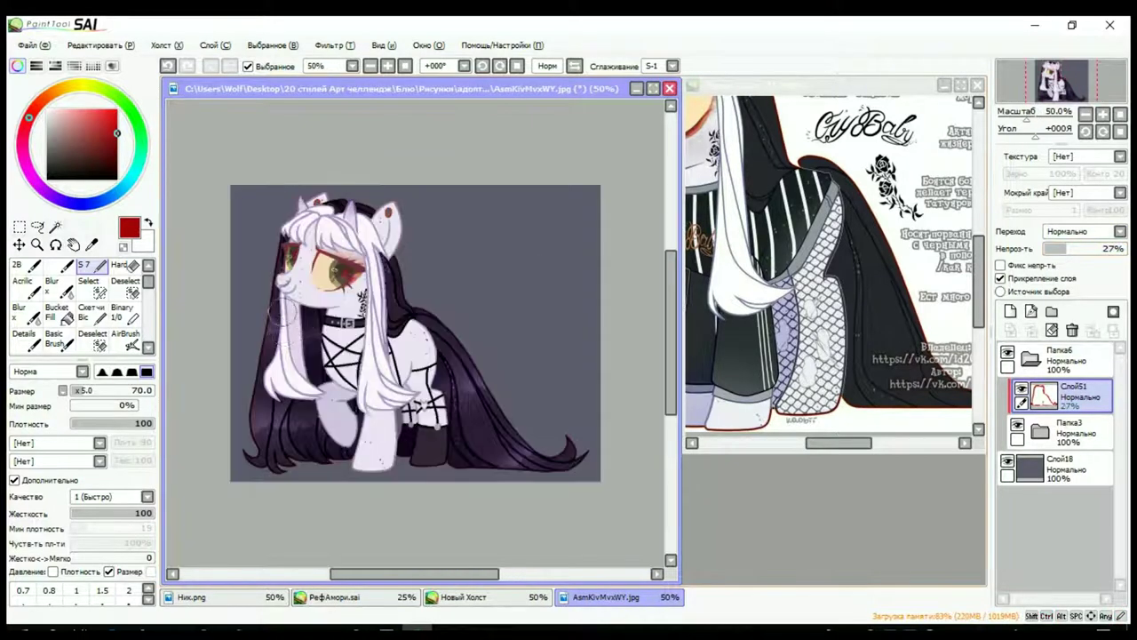
{"action": "left_click", "coordinate": [1081, 231]}
{"action": "left_click", "coordinate": [1059, 308]}
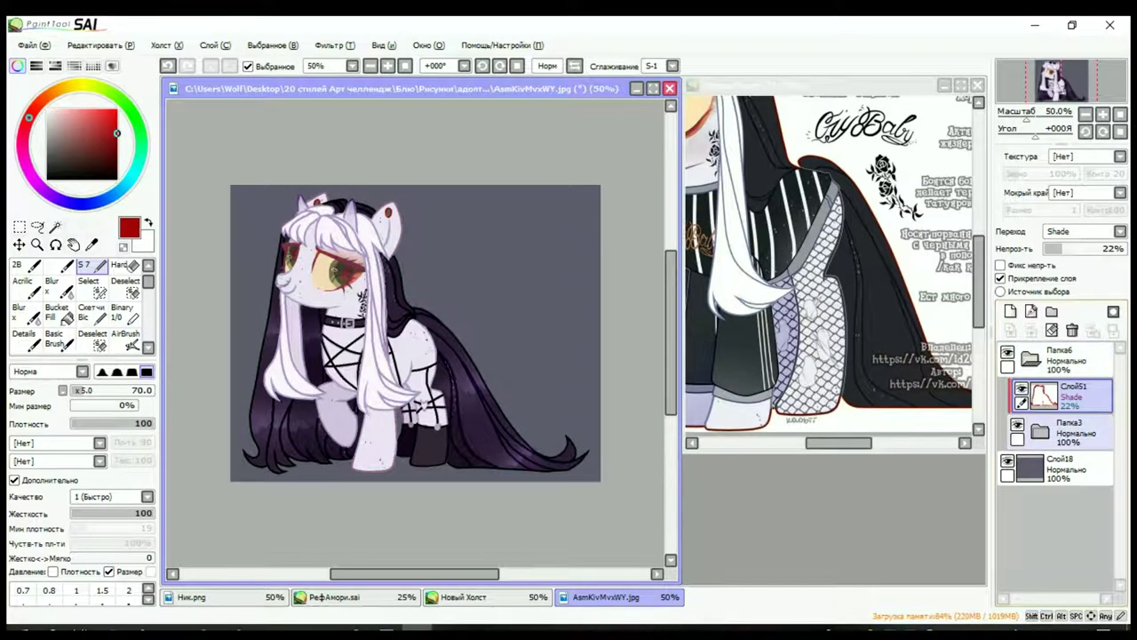
Step: Undo past the outline layer's blend changes and redo up to the deselected, full-strength red outline
{"action": "left_click", "coordinate": [1075, 430]}
{"action": "left_click", "coordinate": [55, 227]}
{"action": "key", "text": "ctrl+z"}
{"action": "key", "text": "ctrl+z"}
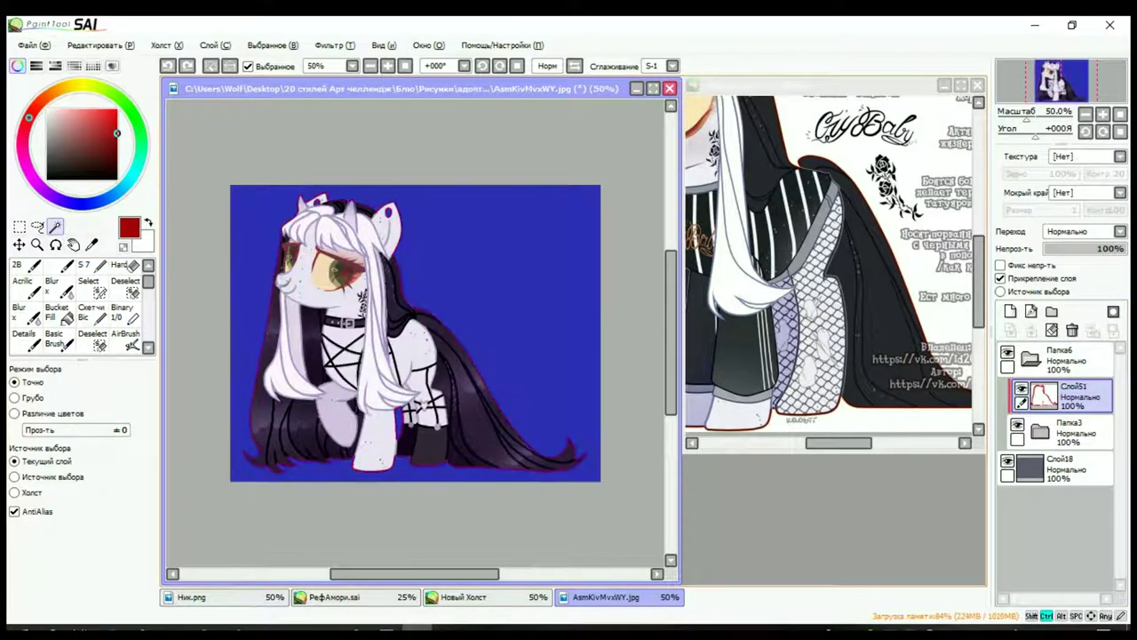
{"action": "key", "text": "ctrl+z"}
{"action": "key", "text": "ctrl+z"}
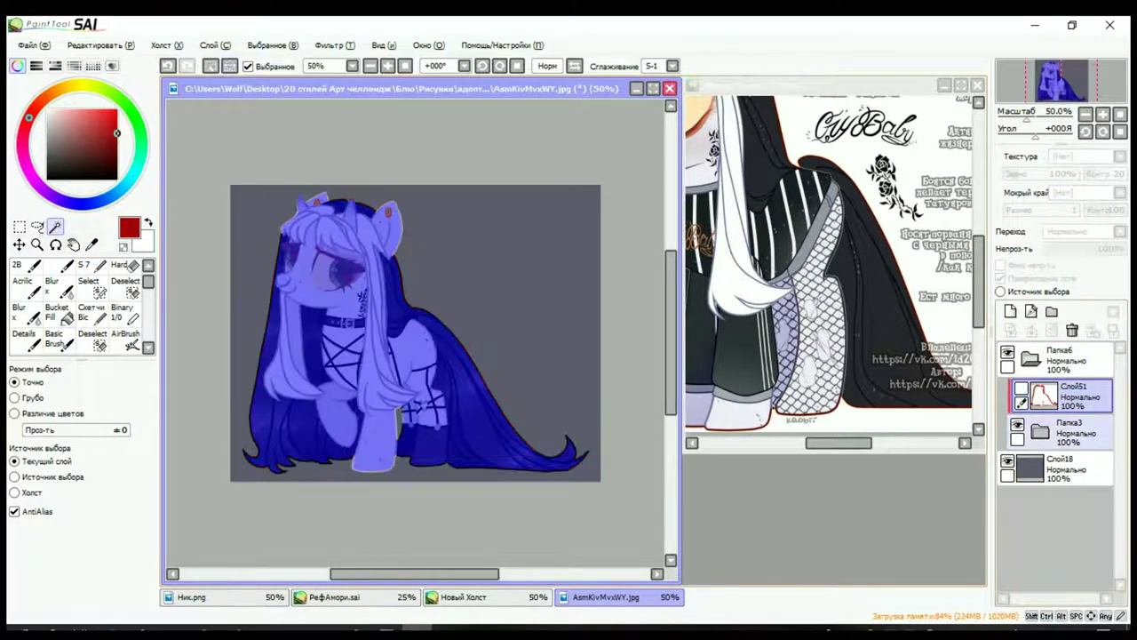
{"action": "key", "text": "ctrl+z"}
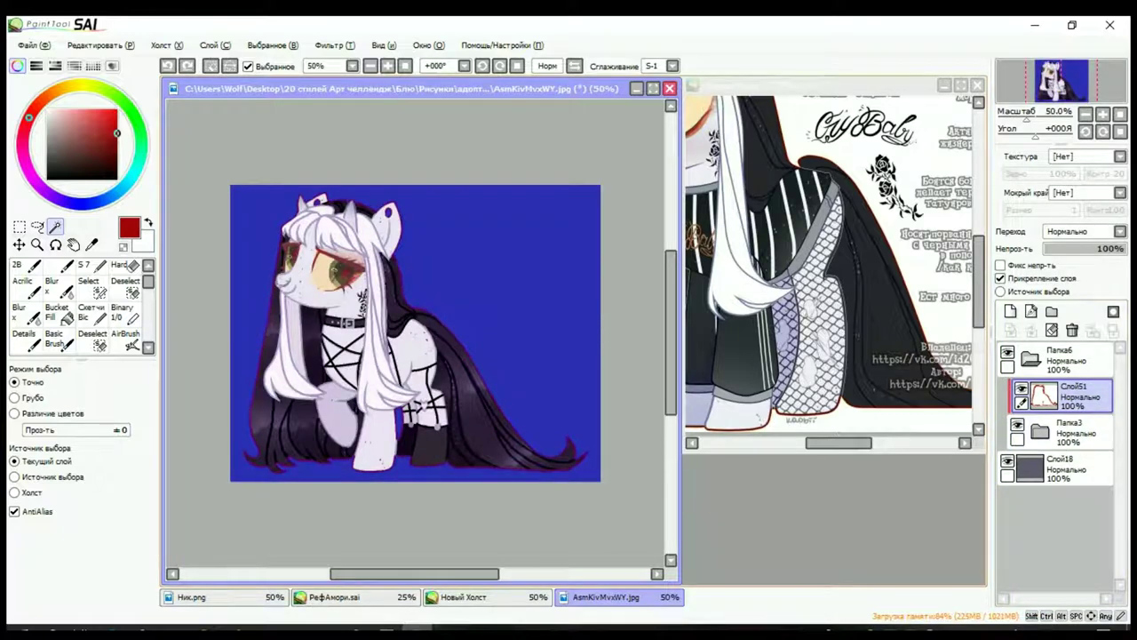
{"action": "key", "text": "ctrl+y"}
{"action": "key", "text": "ctrl+y"}
{"action": "key", "text": "ctrl+y"}
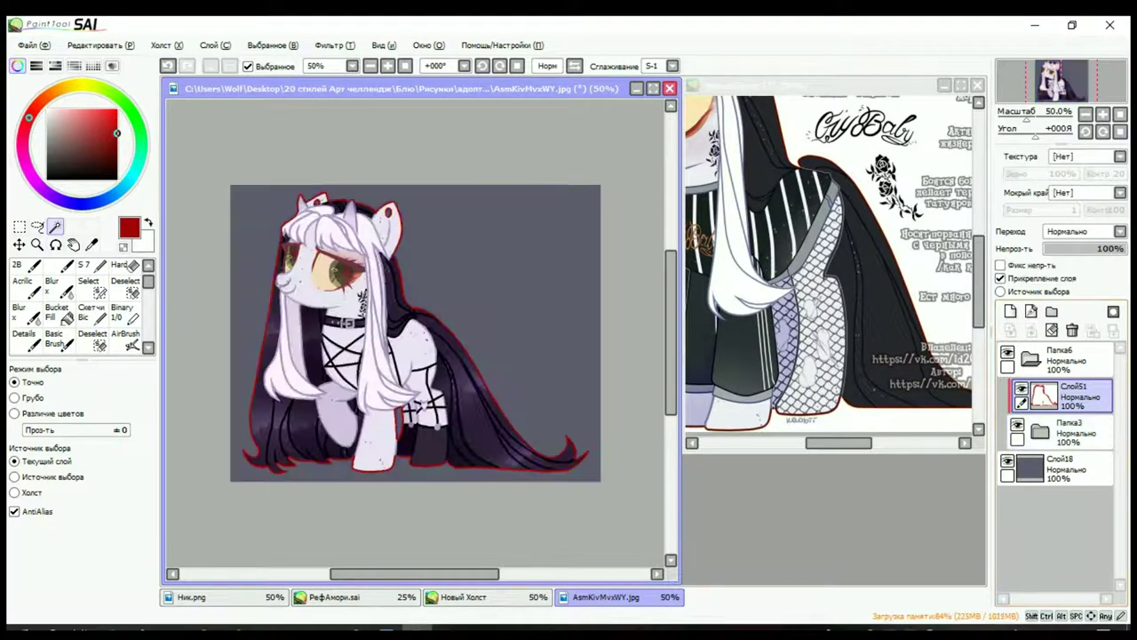
Step: Set the red outline layer's blending mode to Shade at 22% opacity
{"action": "left_click_drag", "start_coordinate": [415, 573], "coordinate": [408, 573]}
{"action": "left_click", "coordinate": [1082, 231]}
{"action": "left_click", "coordinate": [1066, 294]}
{"action": "left_click", "coordinate": [1067, 249]}
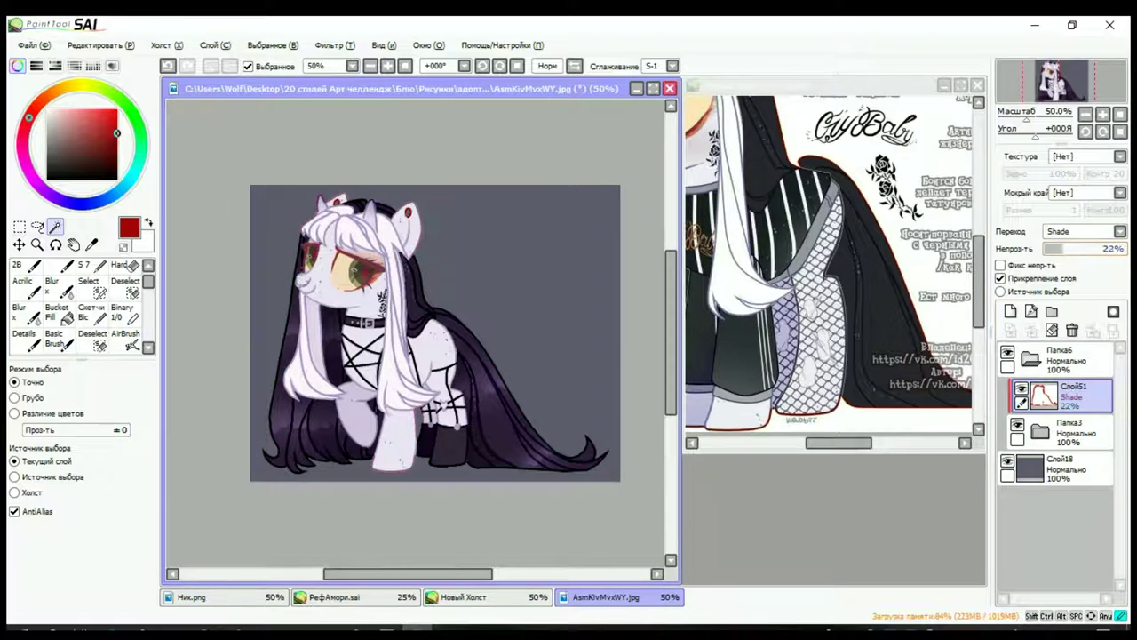
Step: Select the background around the pony from Папка3 with the Magic Wand and invert the selection
{"action": "left_click", "coordinate": [1066, 433]}
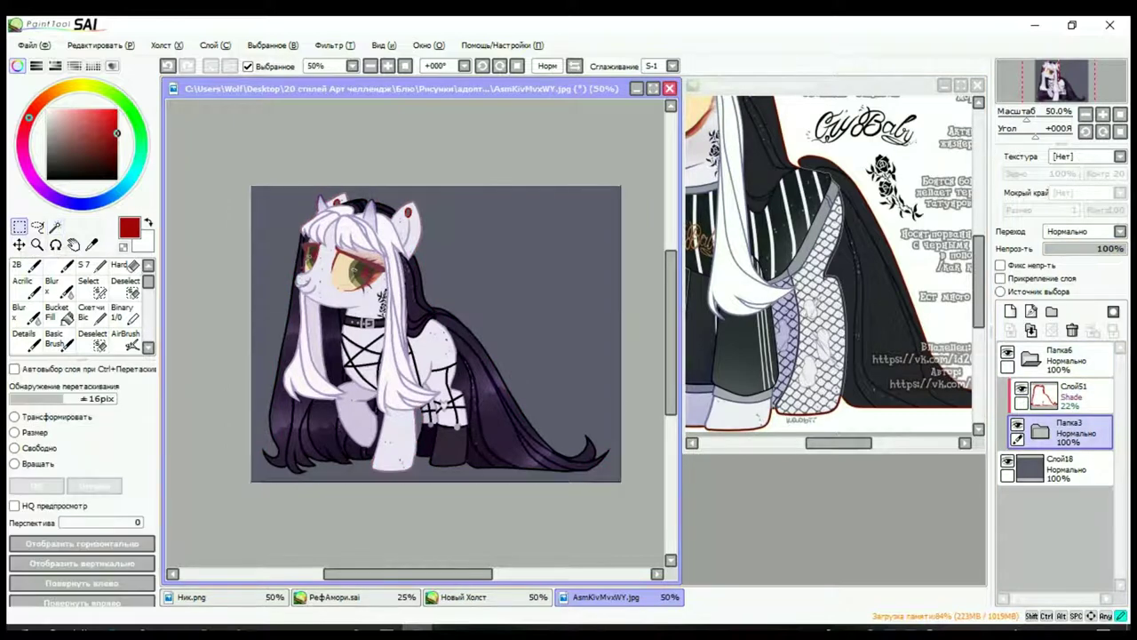
{"action": "key", "text": "ctrl+a"}
{"action": "key", "text": "ctrl+d"}
{"action": "left_click", "coordinate": [551, 231]}
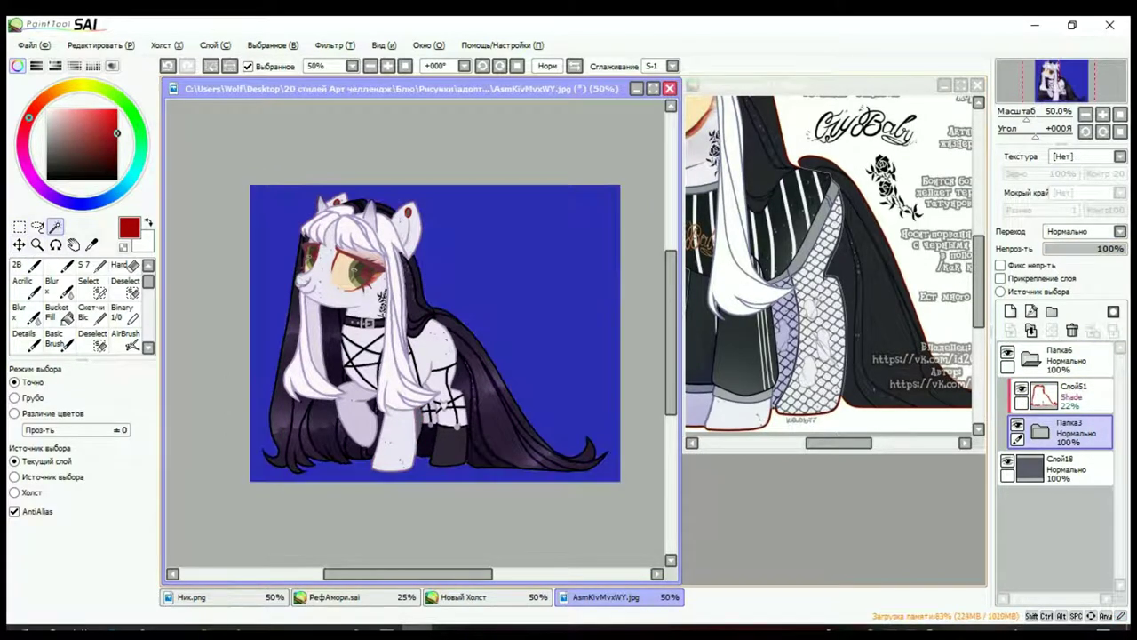
{"action": "key", "text": "ctrl+i"}
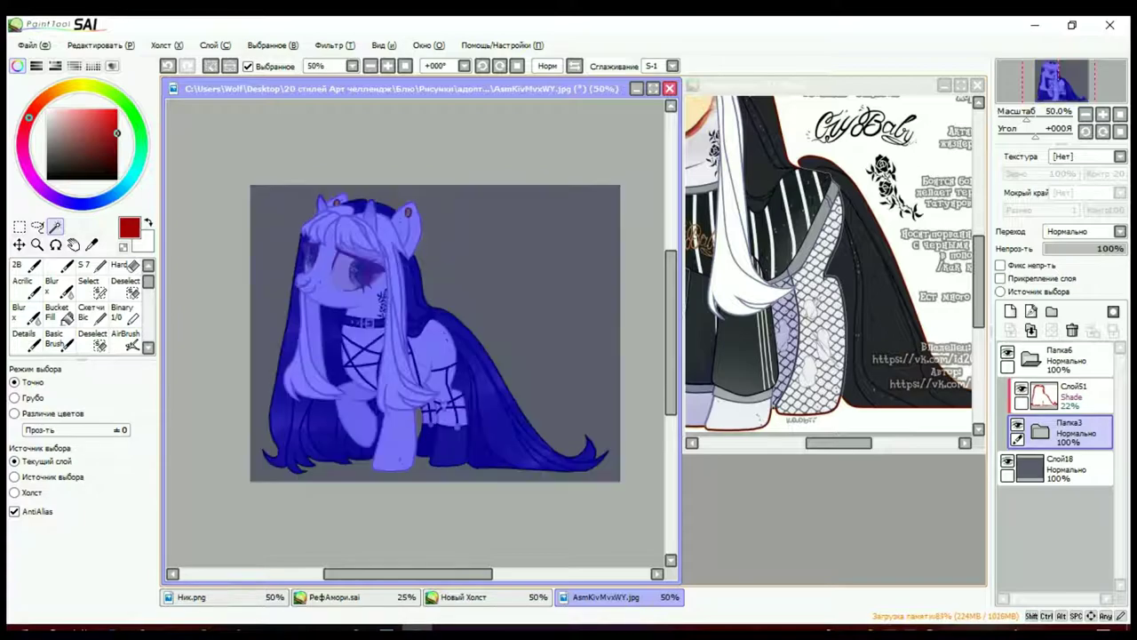
Step: Add a layer beneath Папка3 and touch up the silhouette selection along the hair, tail and ear edges with the Select brush
{"action": "key", "text": "ctrl+shift+n"}
{"action": "scroll", "coordinate": [398, 218], "scroll_direction": "up", "scroll_amount": 5}
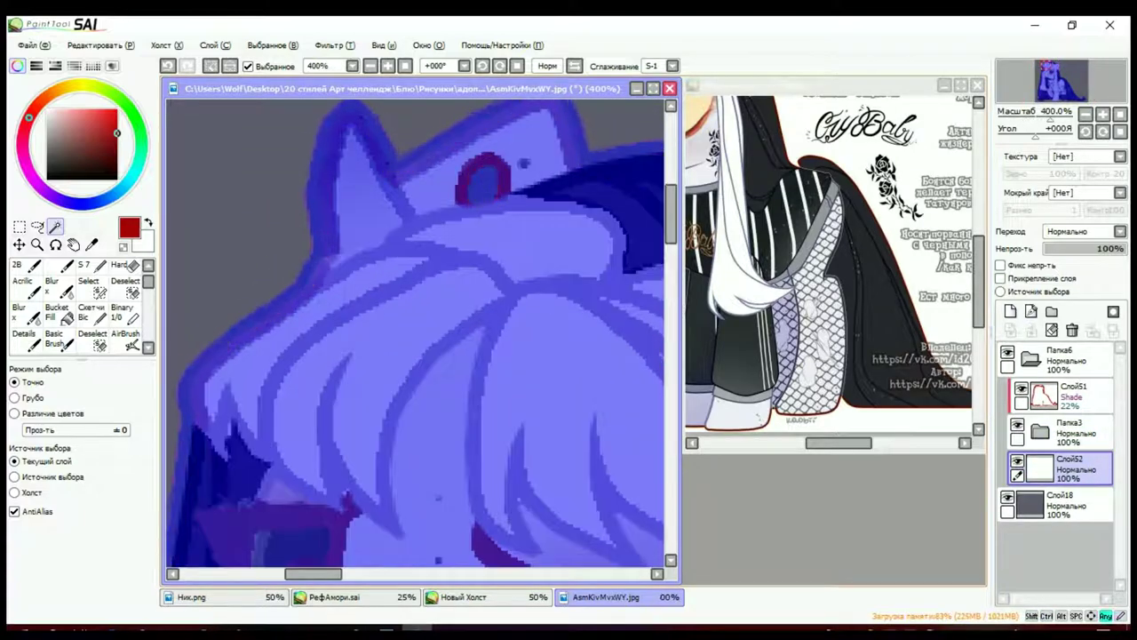
{"action": "scroll", "coordinate": [417, 333], "scroll_direction": "down", "scroll_amount": 6}
{"action": "left_click", "coordinate": [88, 286]}
{"action": "scroll", "coordinate": [254, 355], "scroll_direction": "up", "scroll_amount": 5}
{"action": "scroll", "coordinate": [254, 355], "scroll_direction": "down", "scroll_amount": 5}
{"action": "scroll", "coordinate": [398, 458], "scroll_direction": "up", "scroll_amount": 5}
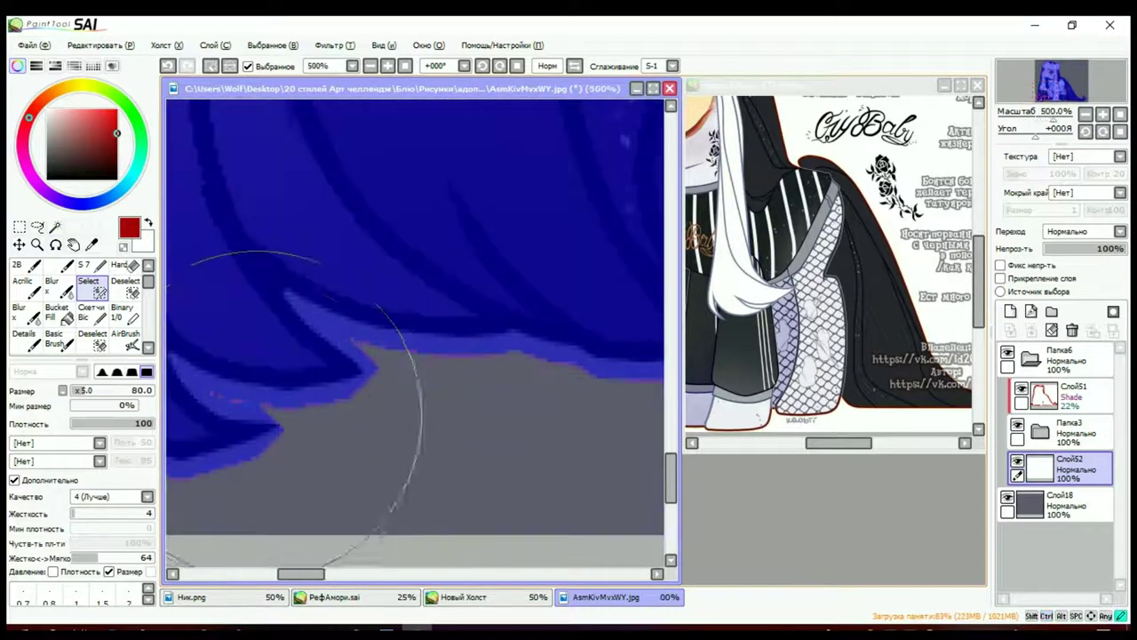
{"action": "scroll", "coordinate": [399, 457], "scroll_direction": "down", "scroll_amount": 5}
{"action": "scroll", "coordinate": [399, 457], "scroll_direction": "up", "scroll_amount": 5}
{"action": "scroll", "coordinate": [399, 457], "scroll_direction": "down", "scroll_amount": 5}
{"action": "scroll", "coordinate": [533, 427], "scroll_direction": "up", "scroll_amount": 4}
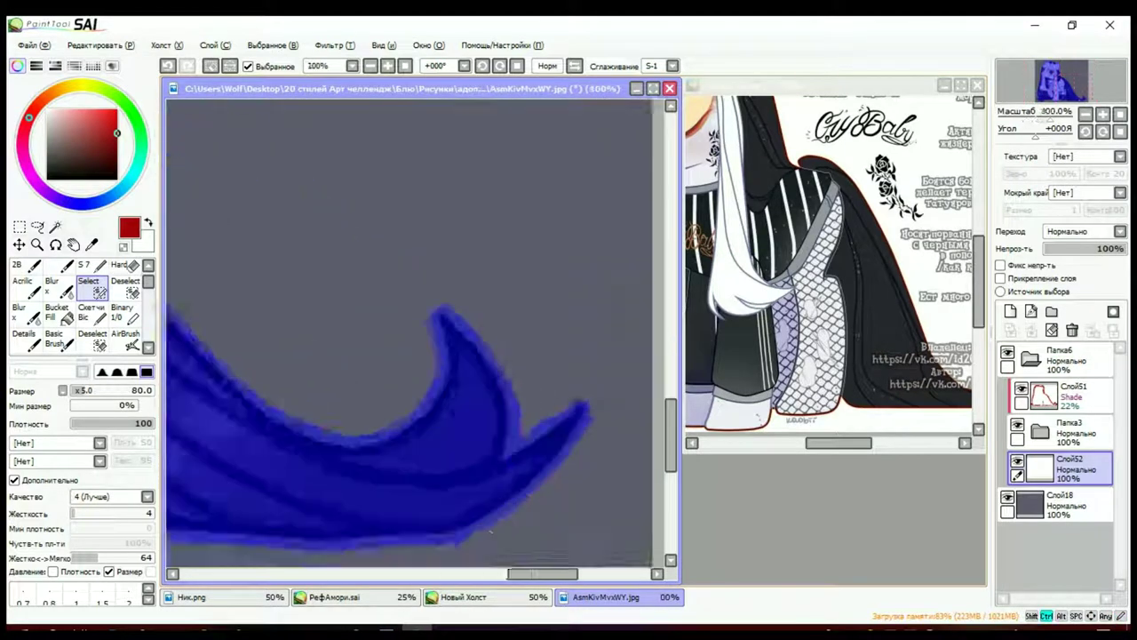
{"action": "scroll", "coordinate": [386, 222], "scroll_direction": "down", "scroll_amount": 3}
{"action": "scroll", "coordinate": [400, 191], "scroll_direction": "up", "scroll_amount": 4}
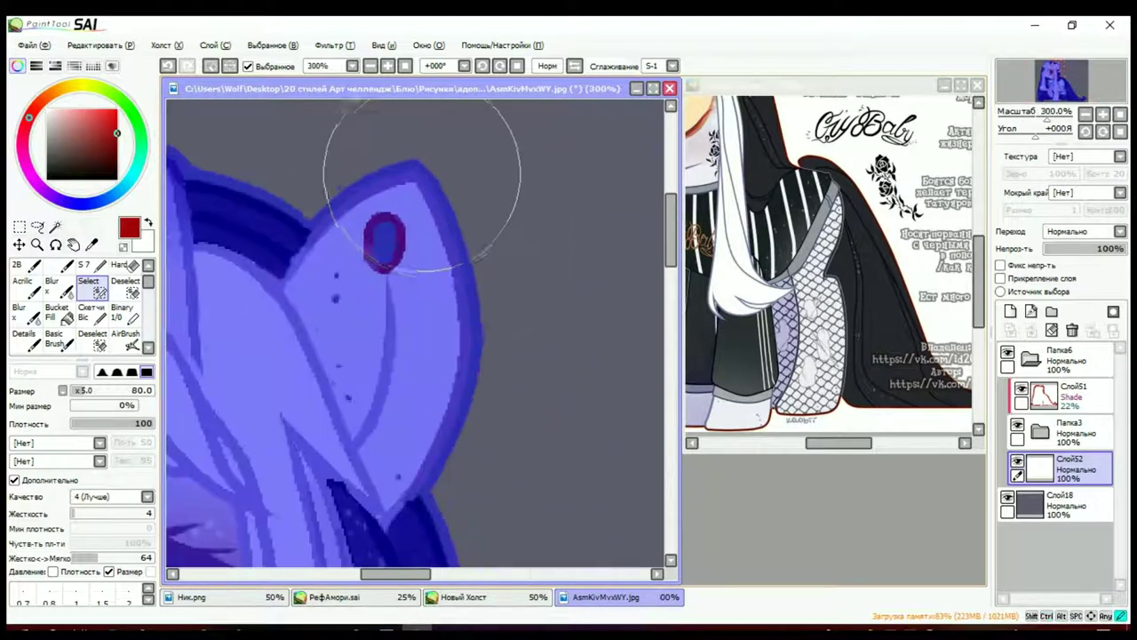
{"action": "scroll", "coordinate": [400, 191], "scroll_direction": "down", "scroll_amount": 5}
Step: Fill the silhouette white with a dark red silhouette on a layer beneath it, and delete the grey background layer
{"action": "key", "text": "b"}
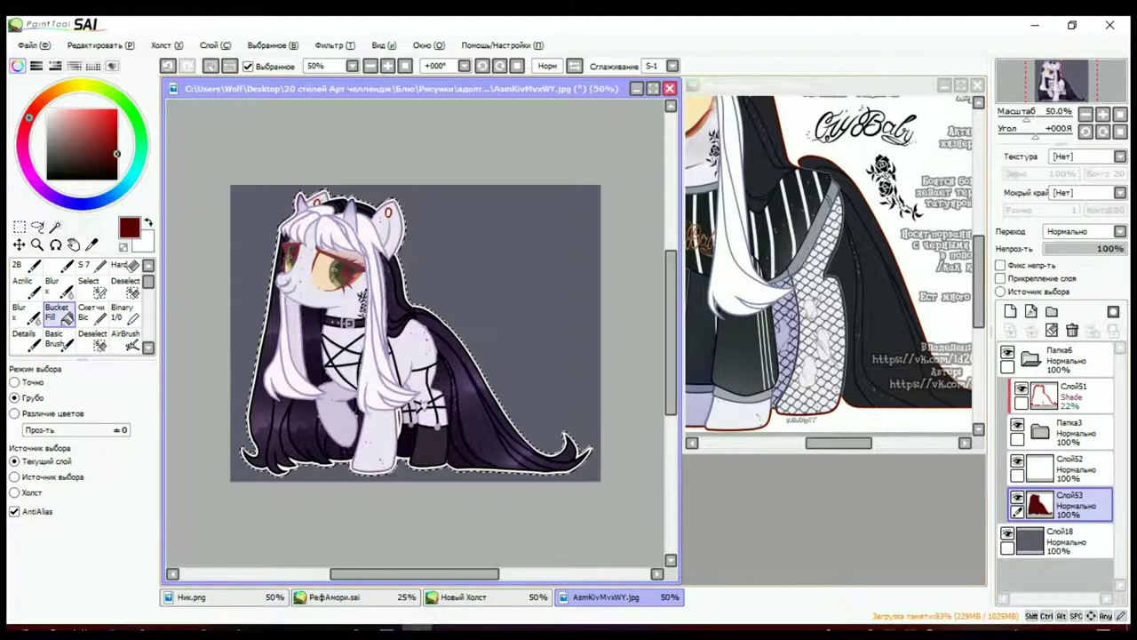
{"action": "key", "text": "Delete"}
{"action": "left_click", "coordinate": [1057, 360]}
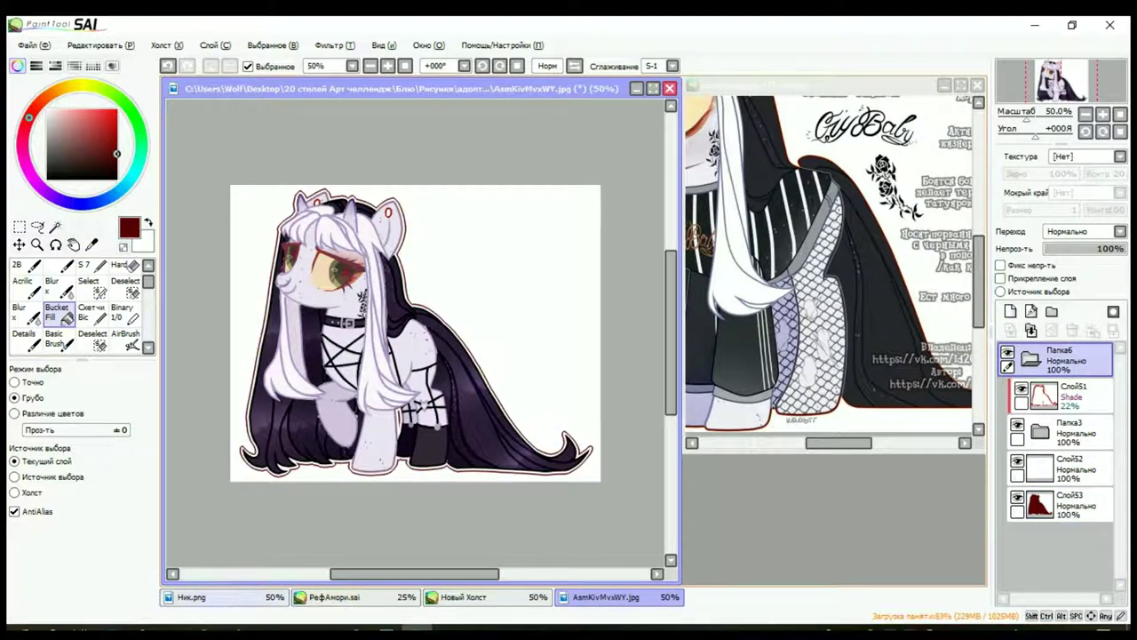
Step: Paste the signature onto a new layer above Папка6, scale it down and place it over the end of the tail
{"action": "key", "text": "ctrl+Tab"}
{"action": "left_click", "coordinate": [625, 155]}
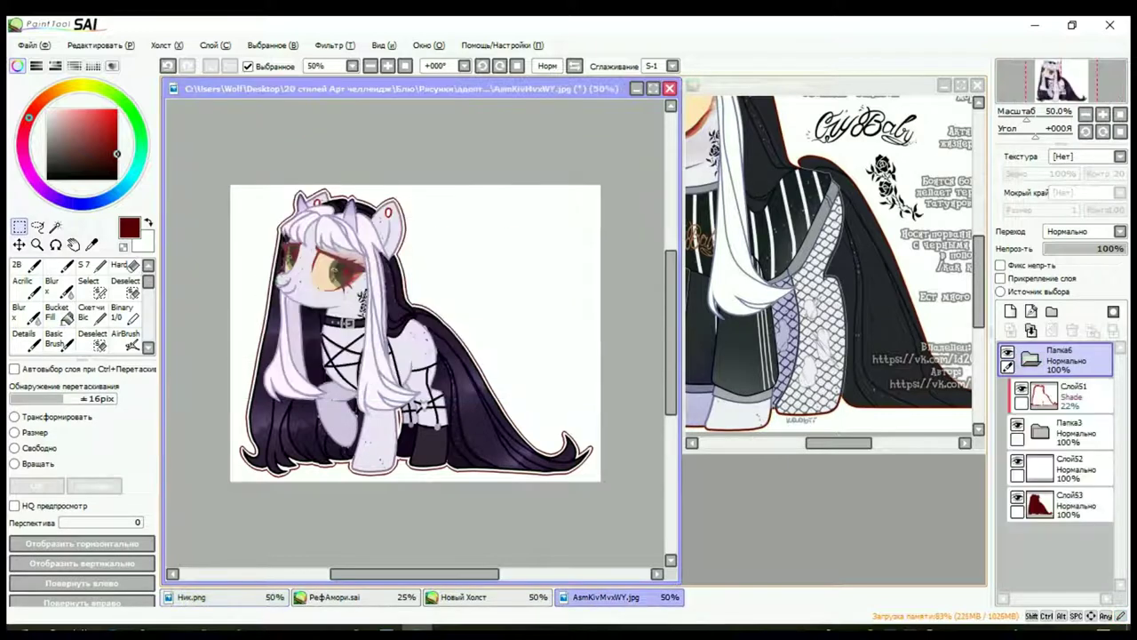
{"action": "key", "text": "ctrl+v"}
{"action": "key", "text": "ctrl+t"}
{"action": "left_click_drag", "start_coordinate": [560, 331], "coordinate": [373, 249]}
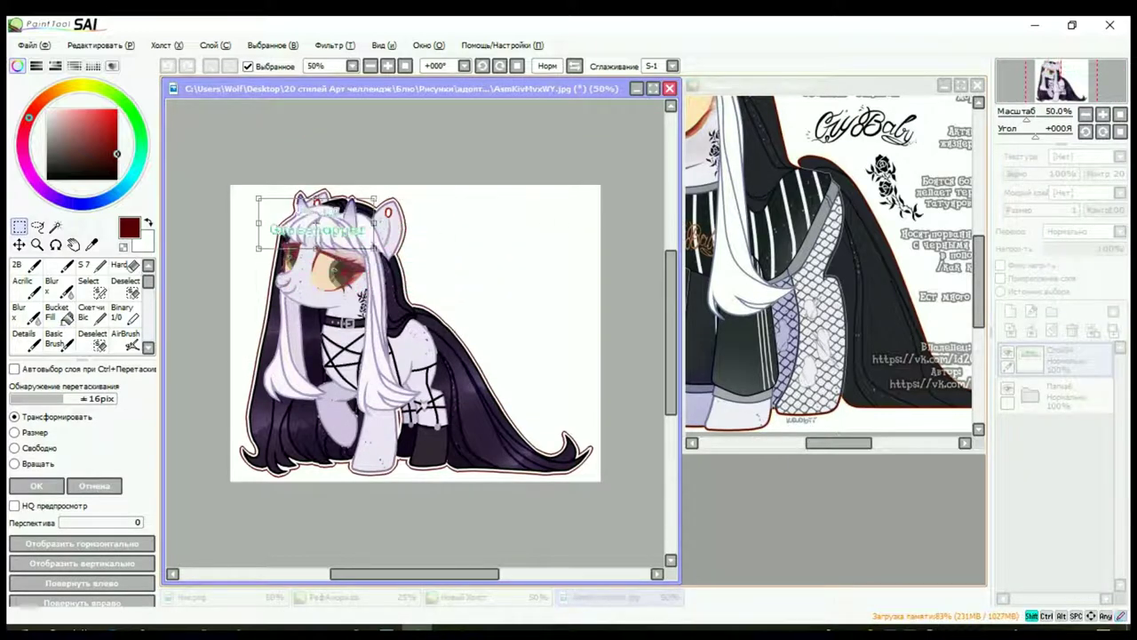
{"action": "left_click_drag", "start_coordinate": [315, 222], "coordinate": [528, 449]}
{"action": "key", "text": "Return"}
Step: Recolour the signature to grey with Hue/Saturation and set its layer's opacity to 33%
{"action": "key", "text": "ctrl+u"}
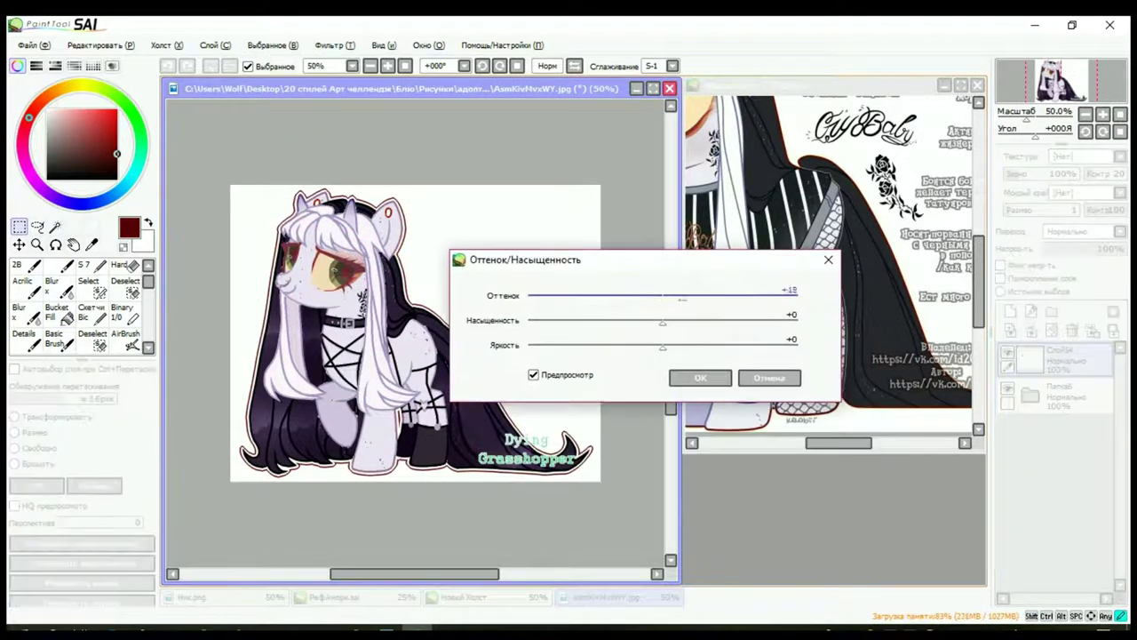
{"action": "key", "text": "Return"}
{"action": "key", "text": "ctrl"}
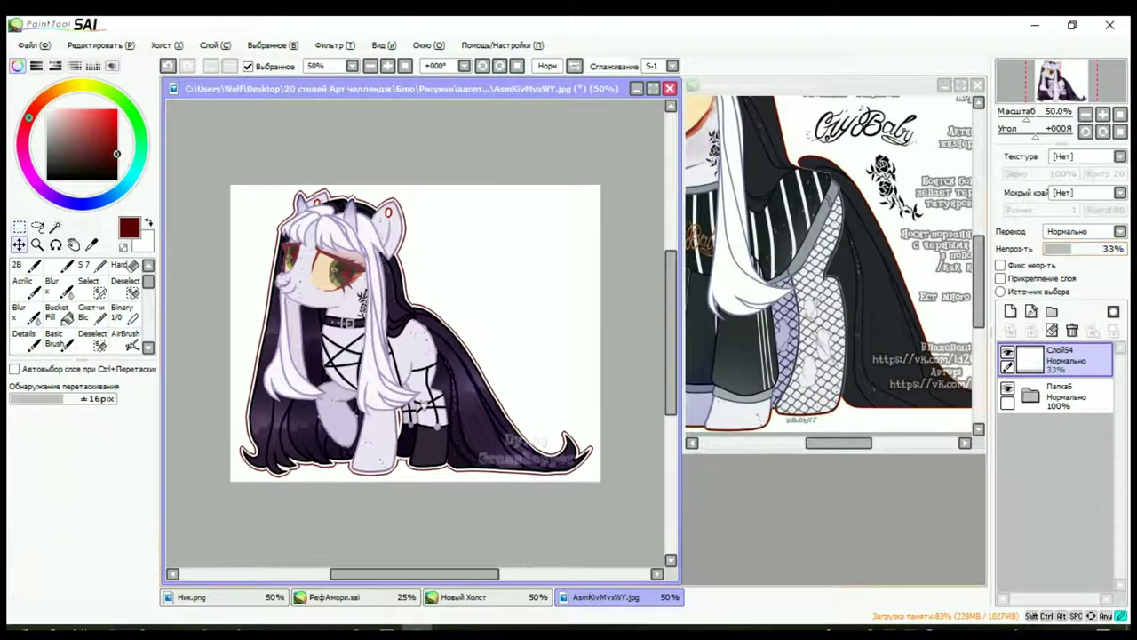
Step: Add a layer beneath Папка6 and fill a horizontal band across the middle of the canvas with pale lilac
{"action": "key", "text": "ctrl+v"}
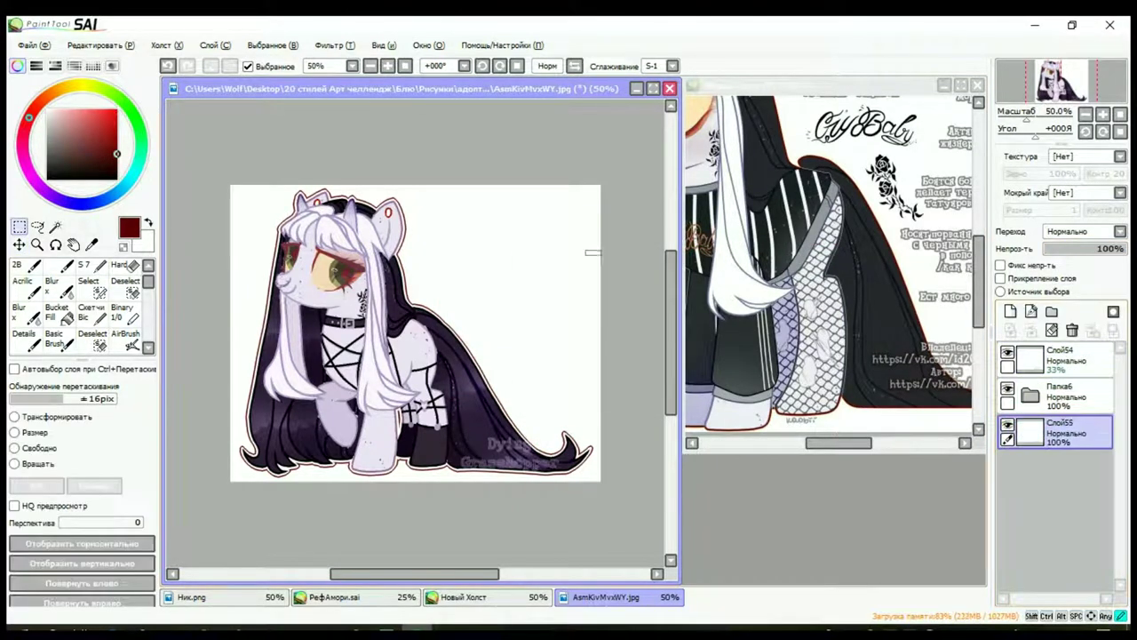
{"action": "left_click", "coordinate": [49, 194]}
{"action": "left_click", "coordinate": [60, 109]}
{"action": "left_click", "coordinate": [58, 311]}
{"action": "left_click", "coordinate": [498, 328]}
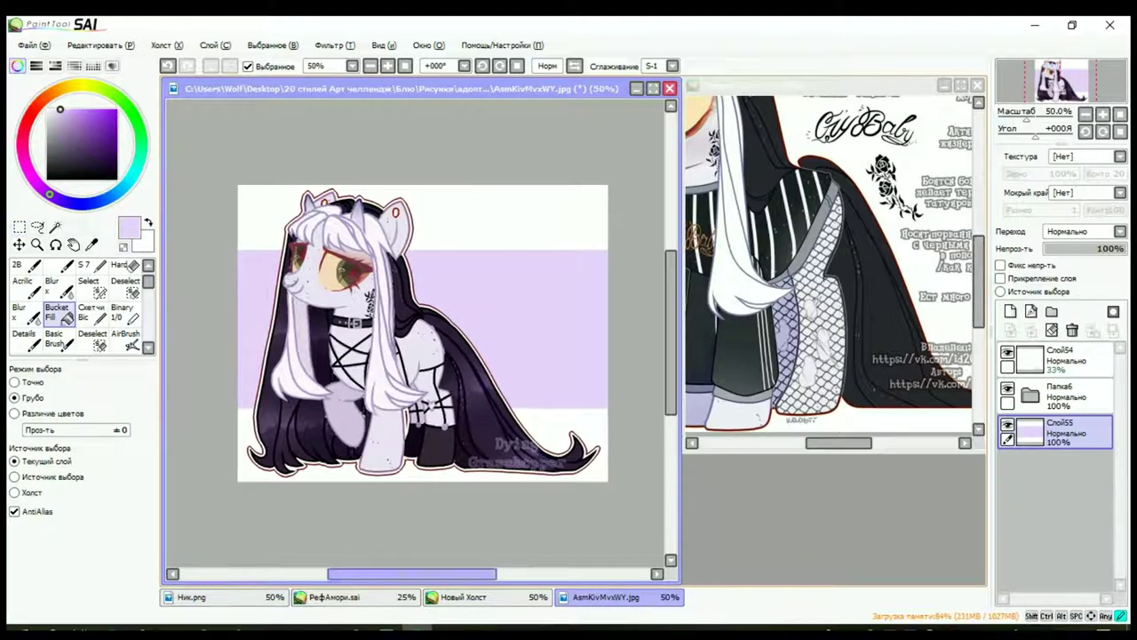
Step: Duplicate the lilac band layer, stretch the copy vertically beyond the original band and set its opacity to 46%
{"action": "left_click", "coordinate": [215, 44]}
{"action": "key", "text": "ctrl+t"}
{"action": "left_click_drag", "start_coordinate": [422, 252], "coordinate": [422, 208]}
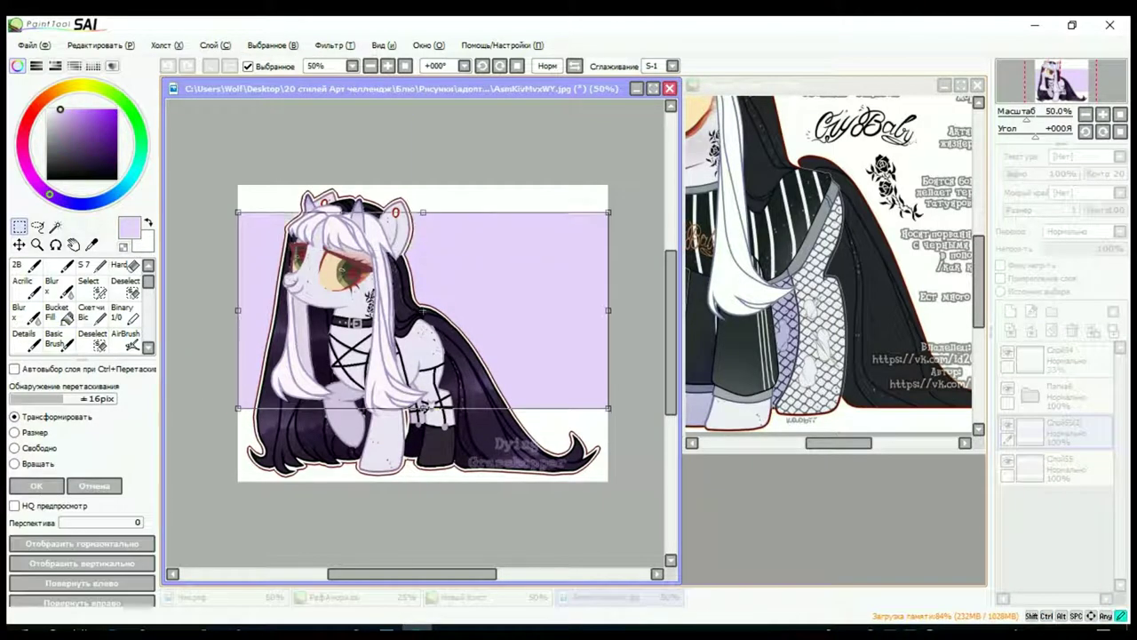
{"action": "key", "text": "Return"}
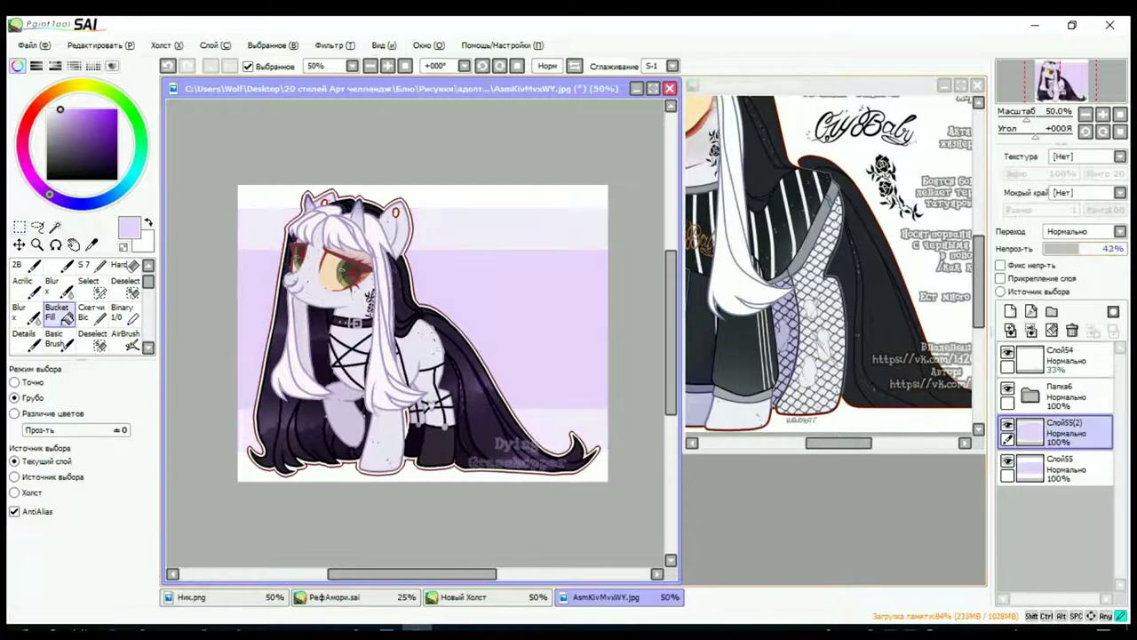
Step: Save the finished drawing to the desktop as a JPEG image named CryBaby
{"action": "left_click", "coordinate": [29, 44]}
{"action": "left_click", "coordinate": [53, 157]}
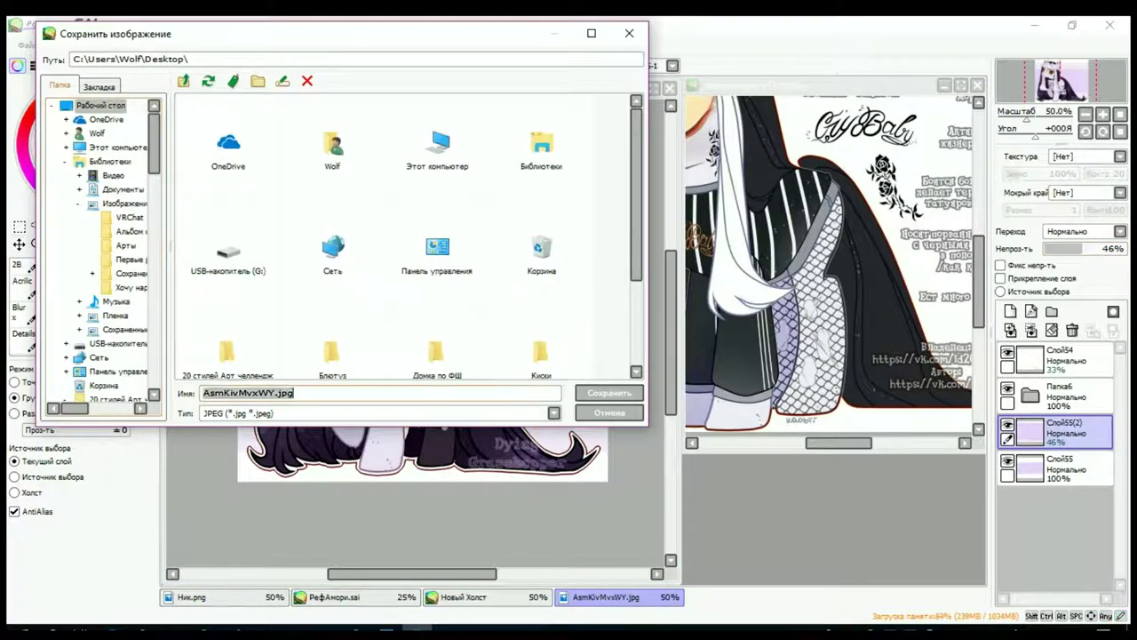
{"action": "type", "text": "CryBaby"}
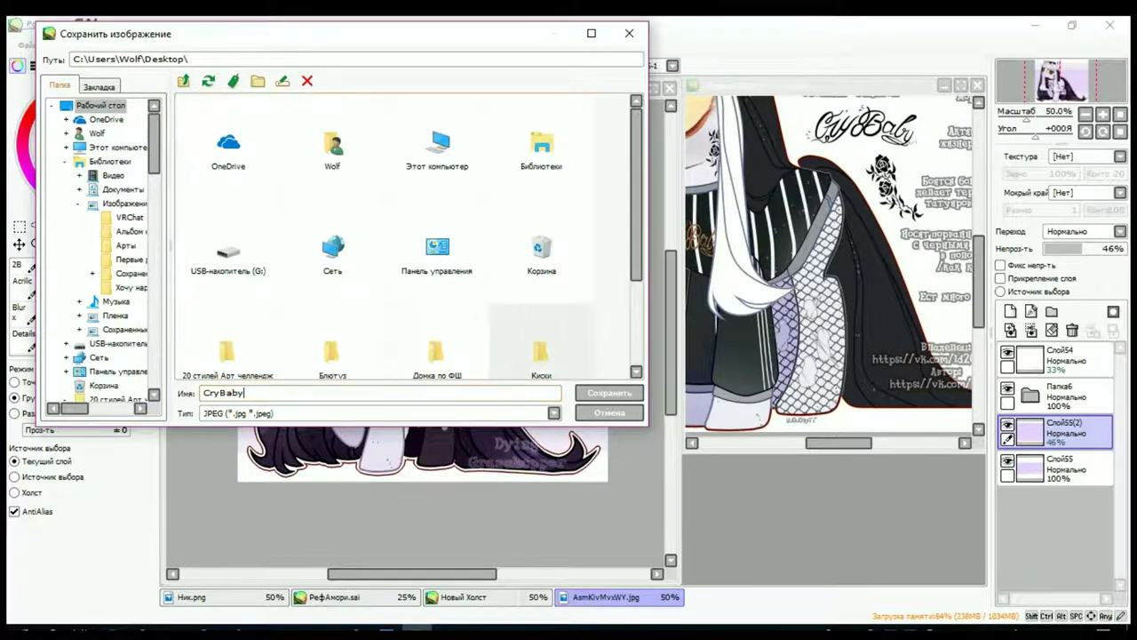
{"action": "key", "text": "Return"}
{"action": "key", "text": "Return"}
Step: Close the reference canvas without saving it and maximize the finished pony drawing at 75% zoom
{"action": "left_click", "coordinate": [977, 84]}
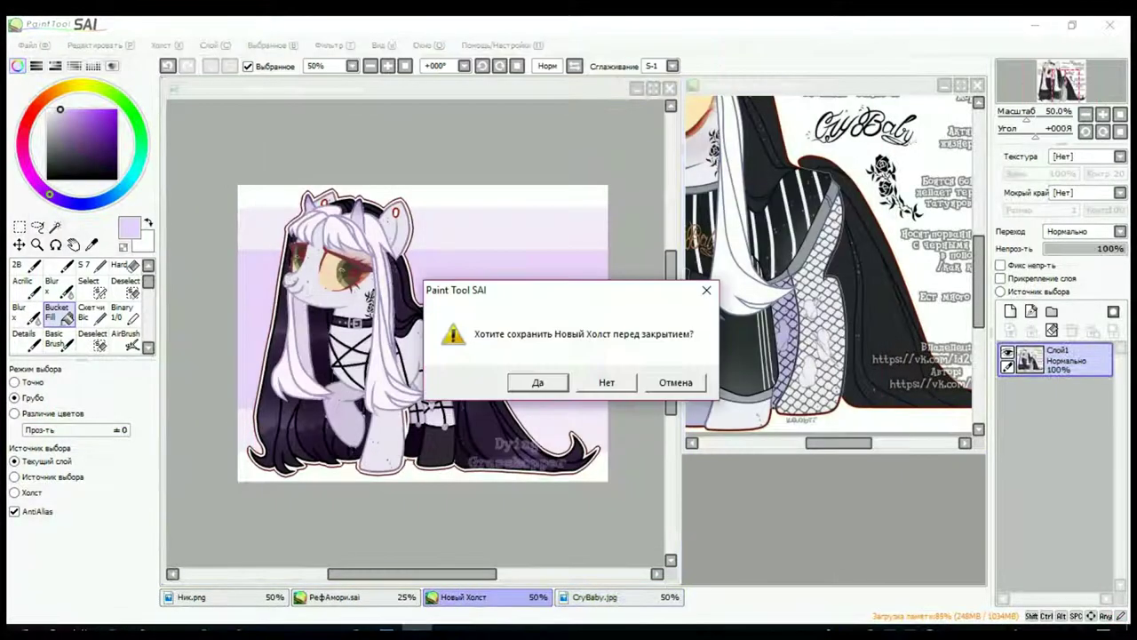
{"action": "left_click", "coordinate": [604, 381]}
{"action": "left_click", "coordinate": [653, 88]}
{"action": "scroll", "coordinate": [569, 356], "scroll_direction": "up", "scroll_amount": 1}
{"action": "scroll", "coordinate": [569, 355], "scroll_direction": "down", "scroll_amount": 1}
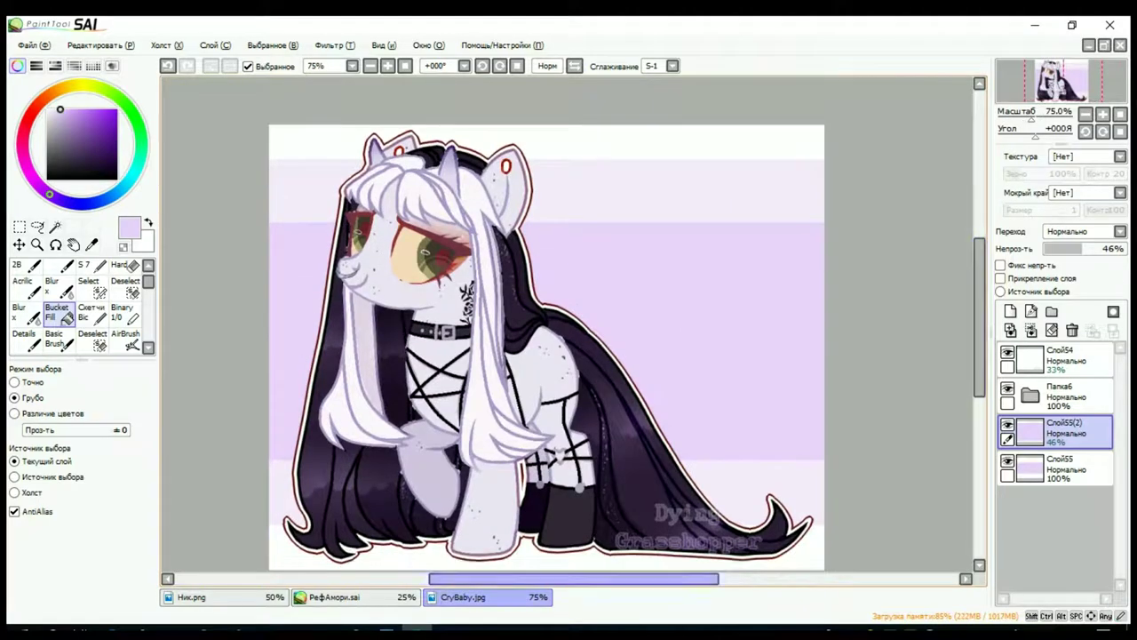